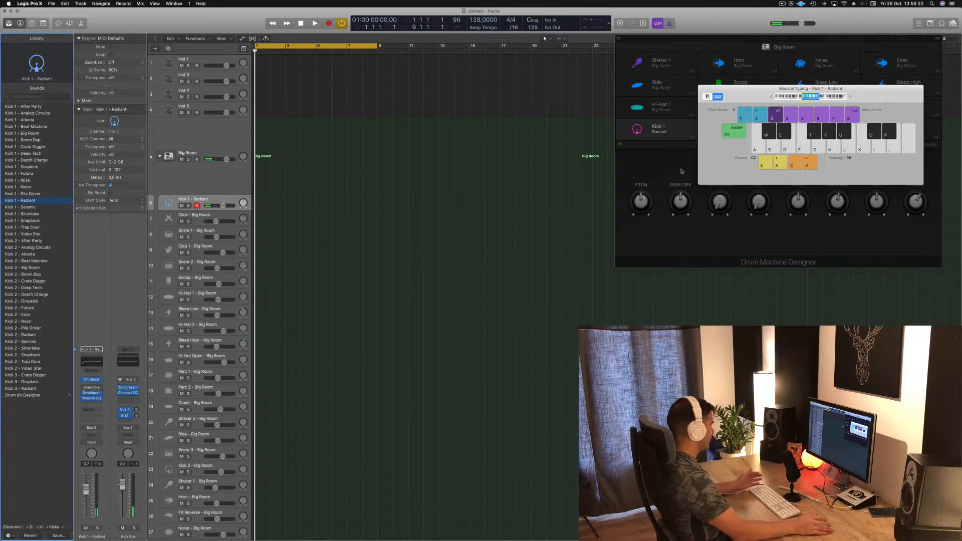
# Step: Lower the musical typing keyboard one octave to C1 and record a short kick pattern in bar 1 of the Kick 1 - Radiant track
pyautogui.press('a')
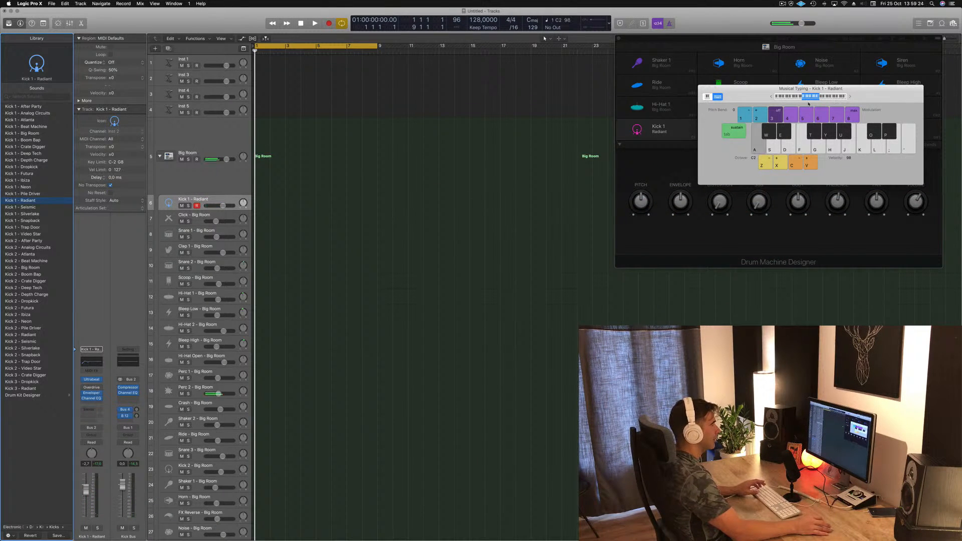
pyautogui.press('z')
pyautogui.press('a')
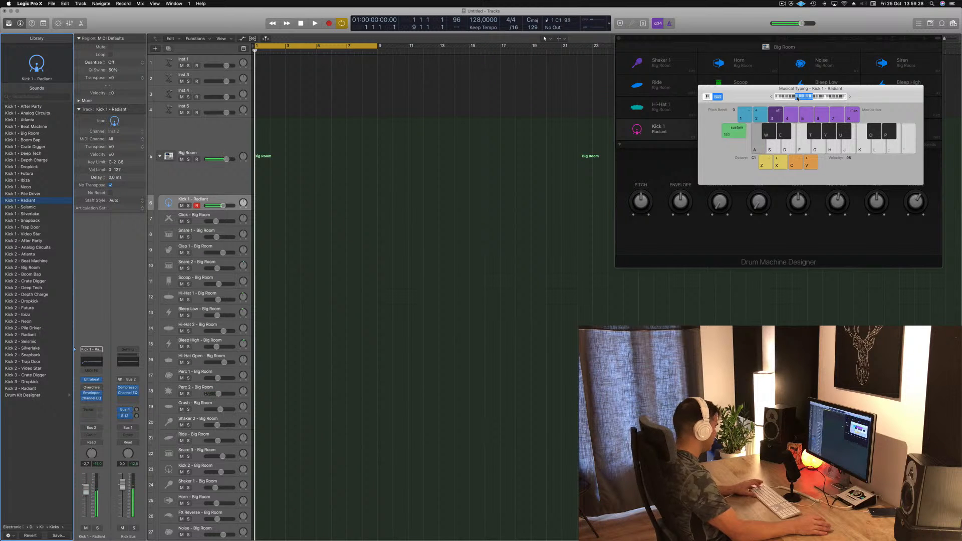
pyautogui.press('r')
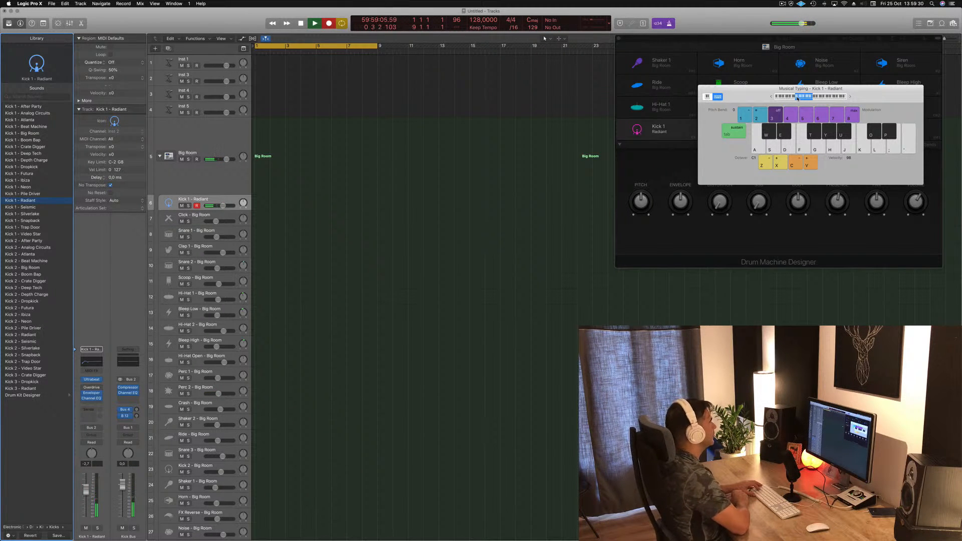
pyautogui.press('a')
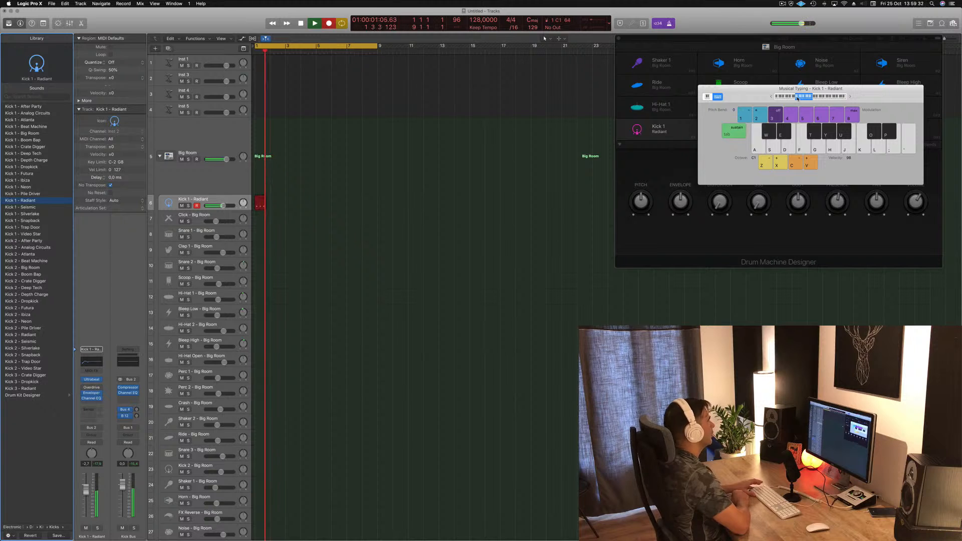
pyautogui.press('space')
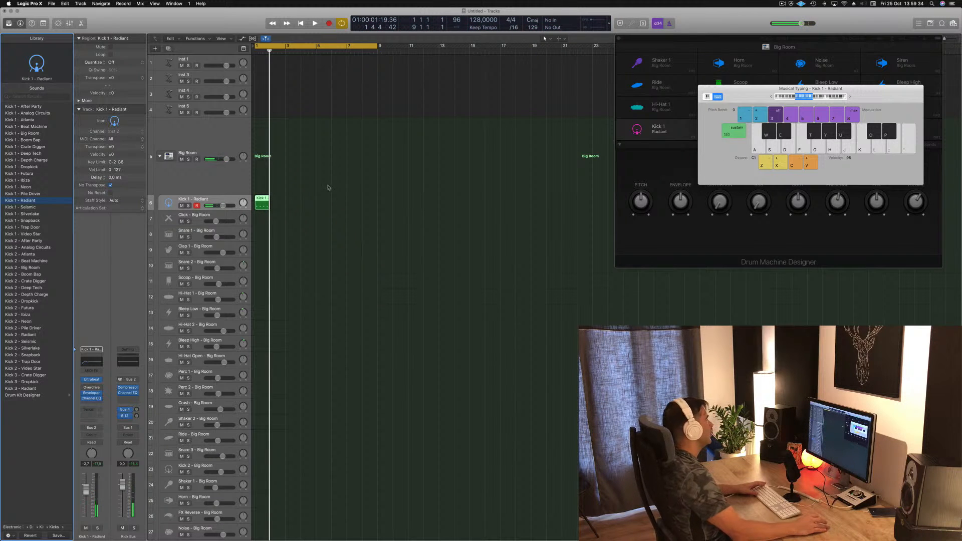
# Step: Open the recorded kick region in the Piano Roll and quantize all of its notes
pyautogui.doubleClick(258, 200)
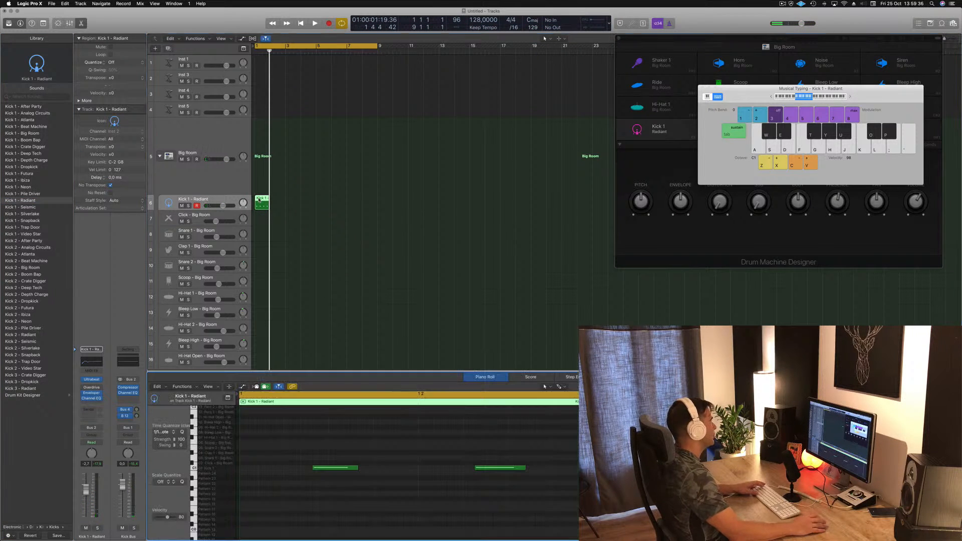
pyautogui.scroll(-4, 332, 461)
pyautogui.moveTo(290, 451); pyautogui.dragTo(564, 502)
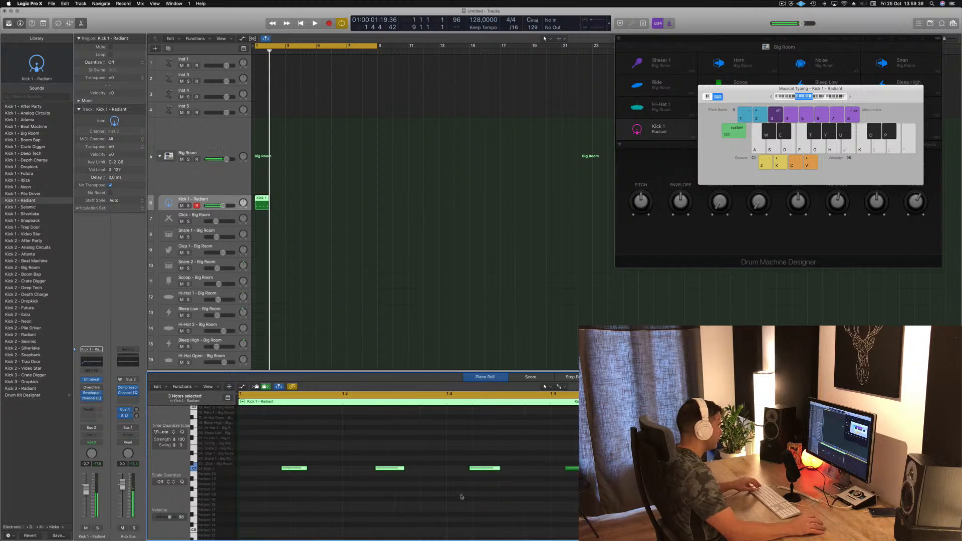
pyautogui.moveTo(276, 443); pyautogui.dragTo(585, 512)
pyautogui.press('q')
pyautogui.click(339, 444)
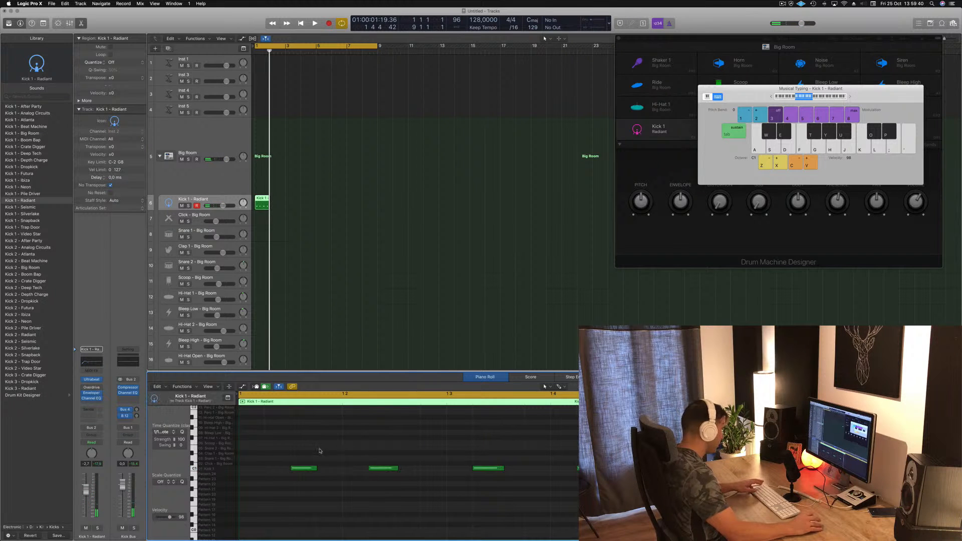
# Step: Move the four kick notes exactly onto the beats of bar 1 and repeat the region through bar 8
pyautogui.moveTo(298, 469); pyautogui.dragTo(246, 470)
pyautogui.moveTo(377, 470); pyautogui.dragTo(351, 470)
pyautogui.moveTo(486, 471); pyautogui.dragTo(460, 468)
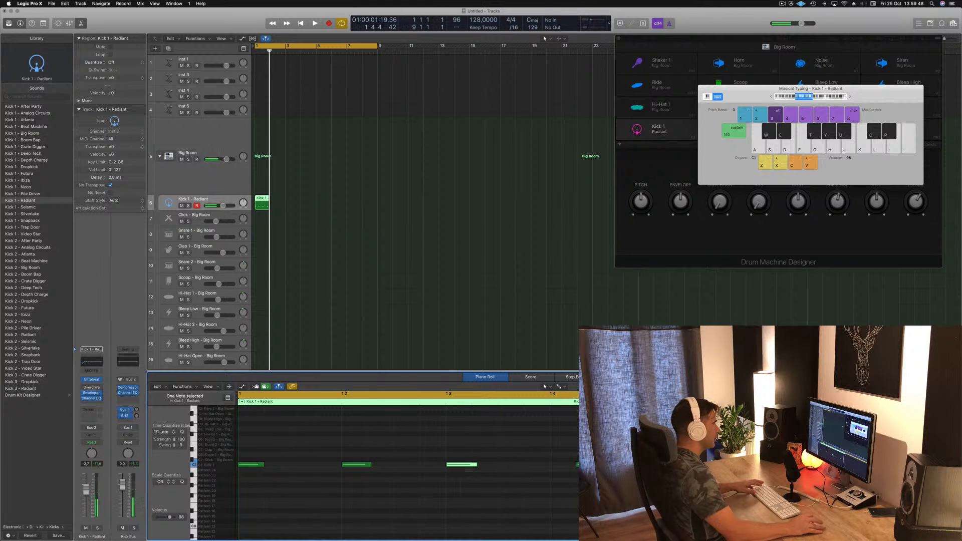
pyautogui.moveTo(584, 465); pyautogui.dragTo(558, 465)
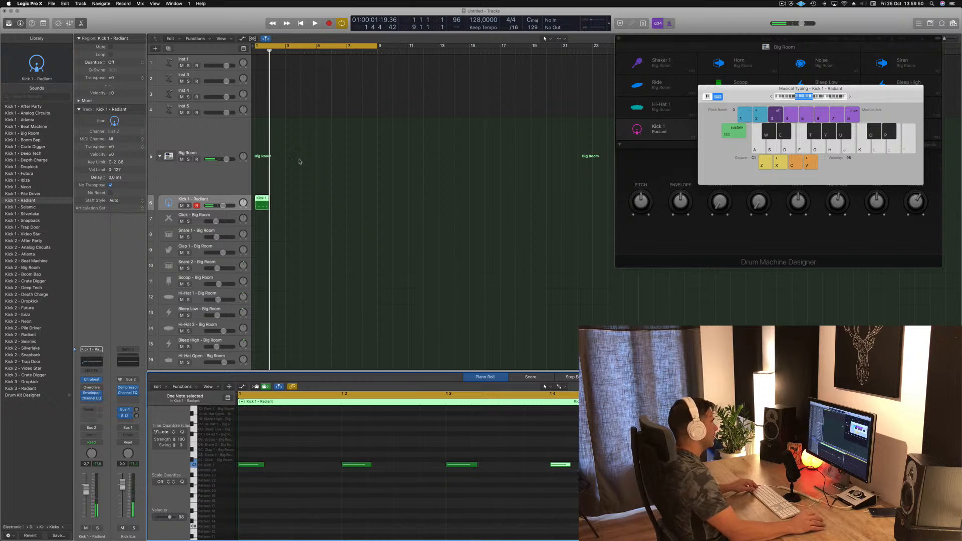
pyautogui.moveTo(261, 199); pyautogui.dragTo(322, 201)
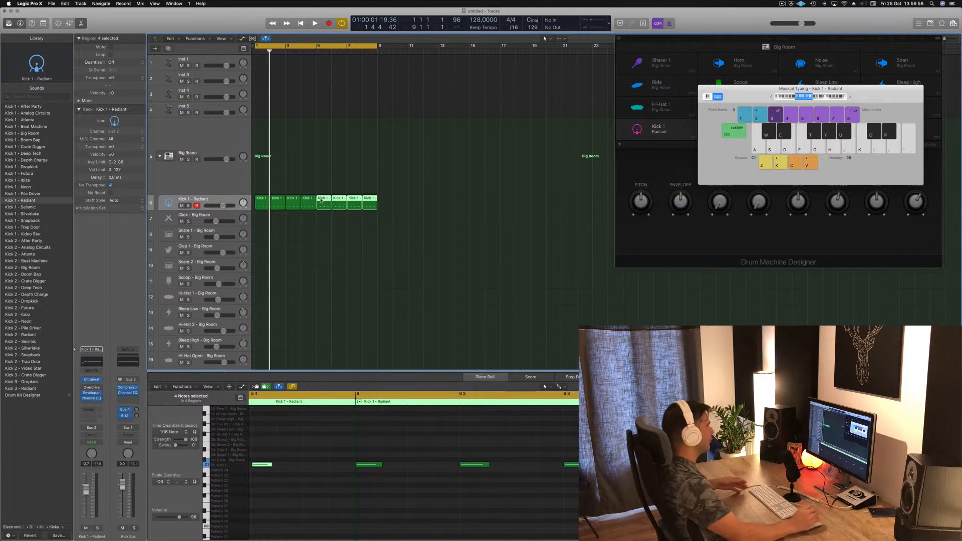
pyautogui.click(344, 263)
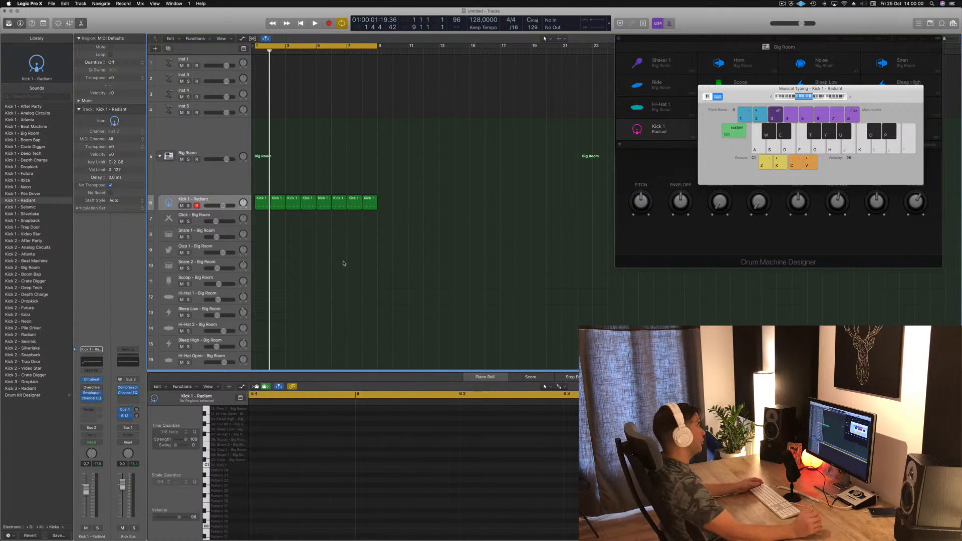
# Step: Play back the kick loop and raise the Kick 1 - Radiant channel volume to about -0.7 dB
pyautogui.press('space')
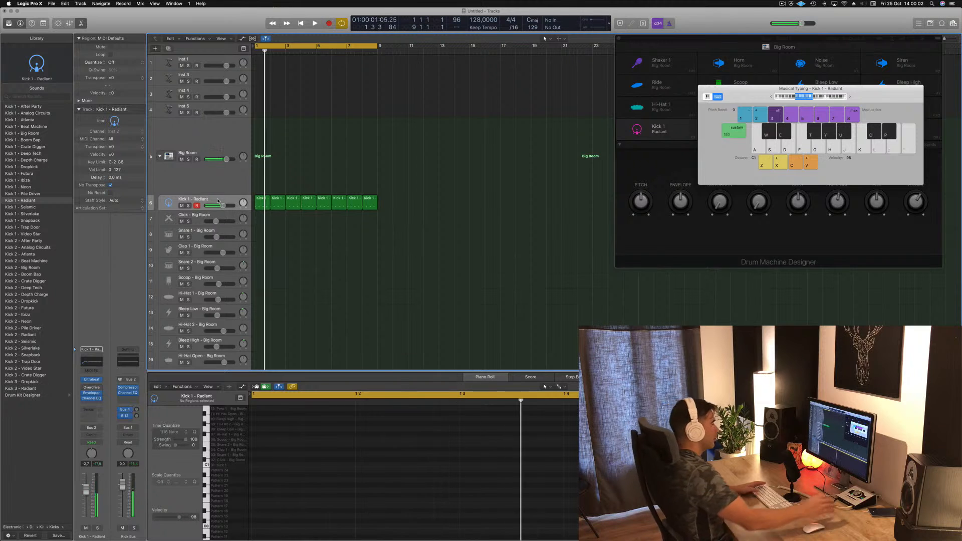
pyautogui.press('space')
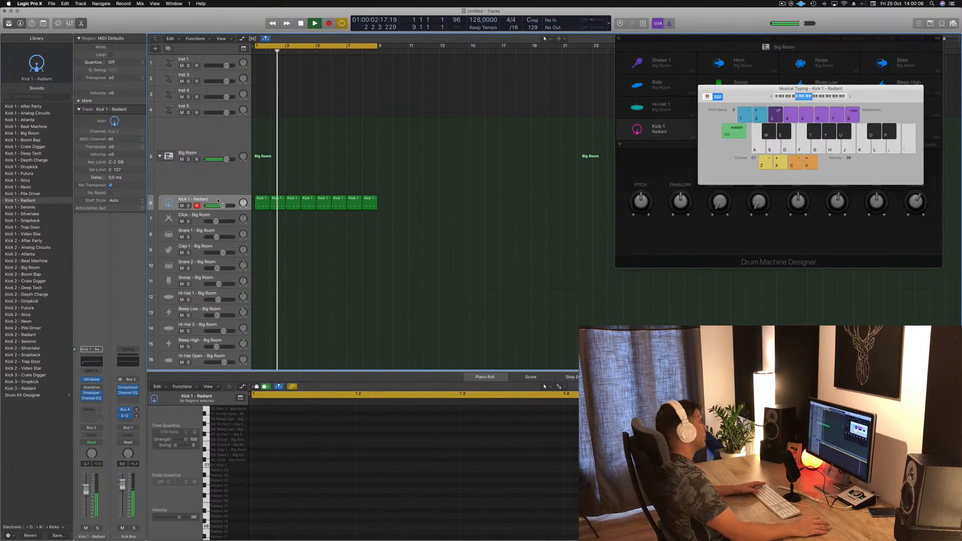
pyautogui.click(221, 201)
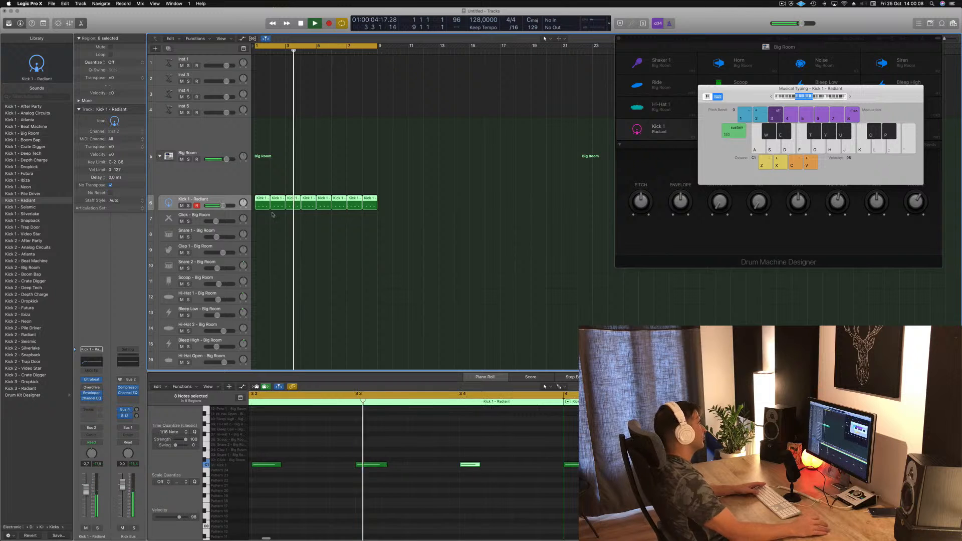
pyautogui.click(294, 243)
pyautogui.press('space')
pyautogui.press('space')
pyautogui.click(222, 202)
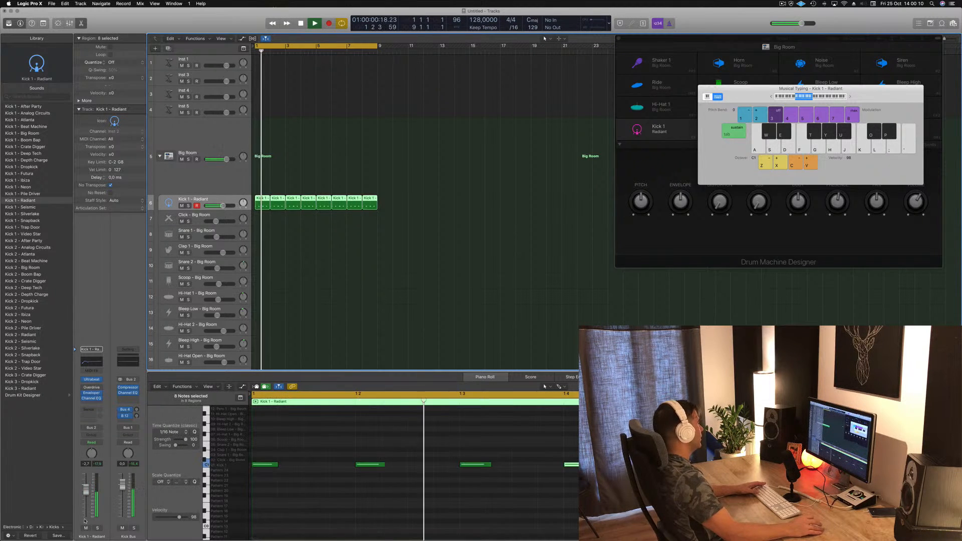
pyautogui.press('space')
pyautogui.press('space')
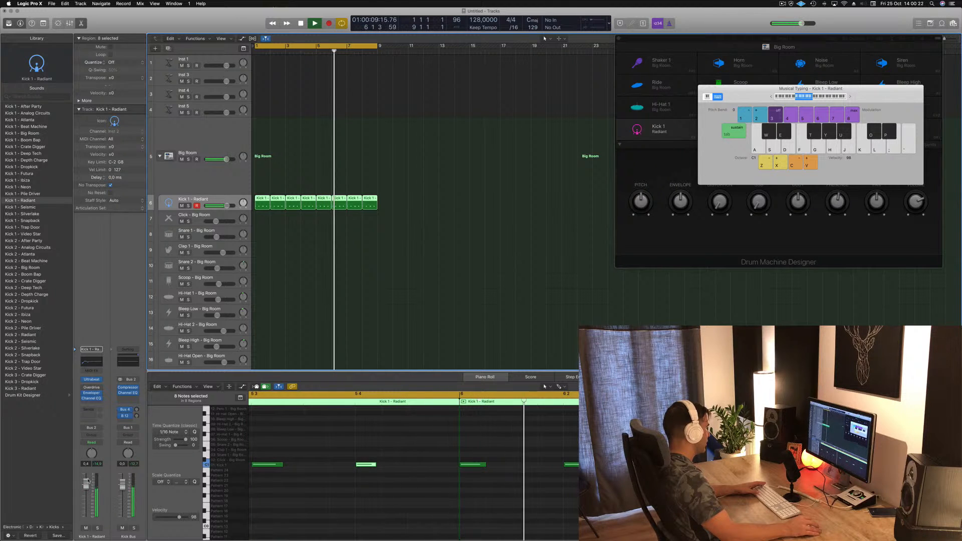
# Step: Open the kick's Ultrabeat instrument, adjust envelope 1 of the Kick 1 sound, and move the plug-in window clear of the arrangement
pyautogui.click(92, 381)
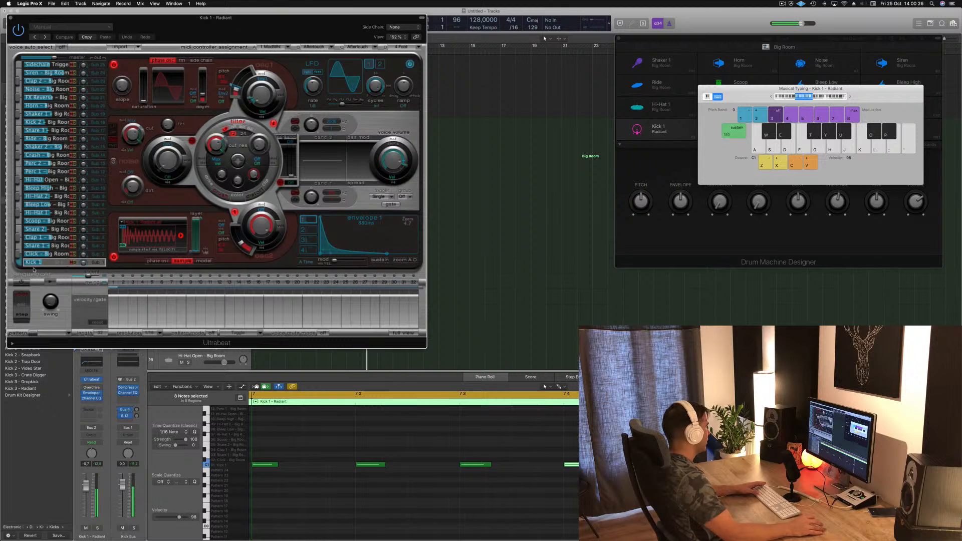
pyautogui.moveTo(43, 266); pyautogui.dragTo(47, 266)
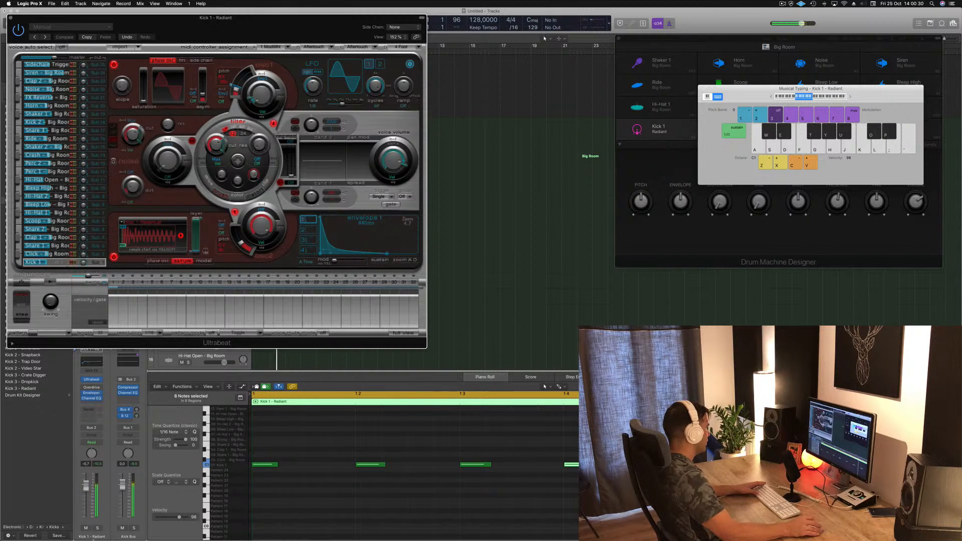
pyautogui.moveTo(120, 18); pyautogui.dragTo(755, 112)
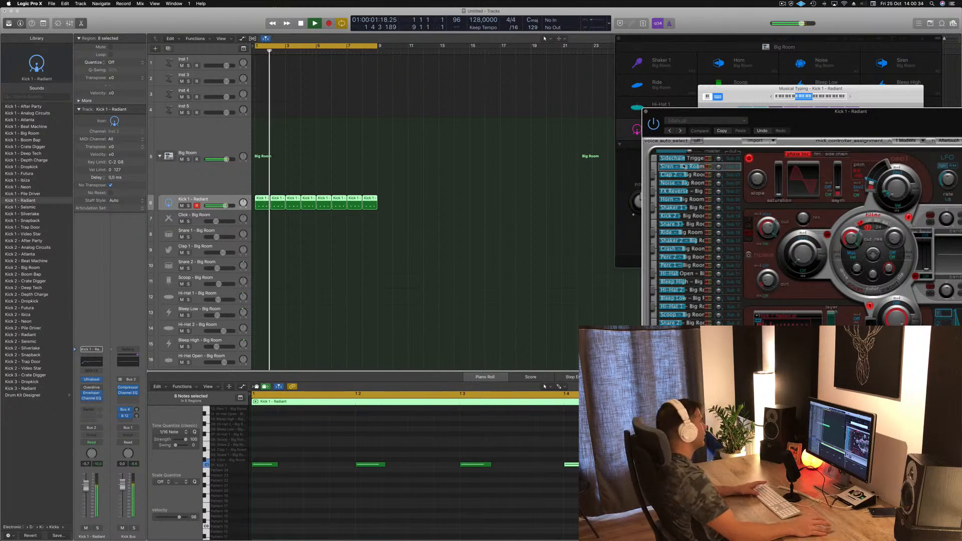
pyautogui.press('space')
# Step: Copy the first kick region to the Snare 1 track and delete its notes on beats 1 and 3
pyautogui.click(305, 239)
pyautogui.moveTo(260, 204); pyautogui.dragTo(259, 233)
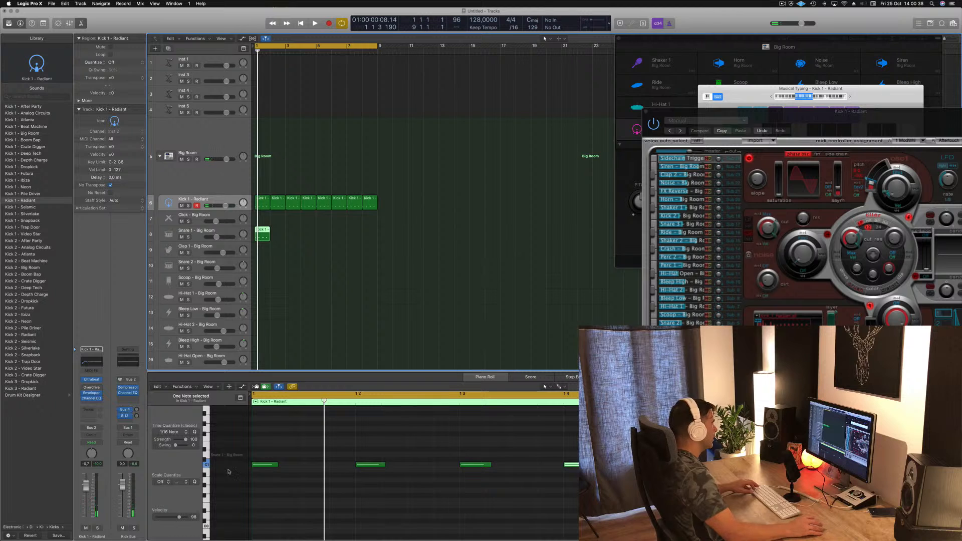
pyautogui.moveTo(308, 445); pyautogui.dragTo(259, 490)
pyautogui.click(476, 465)
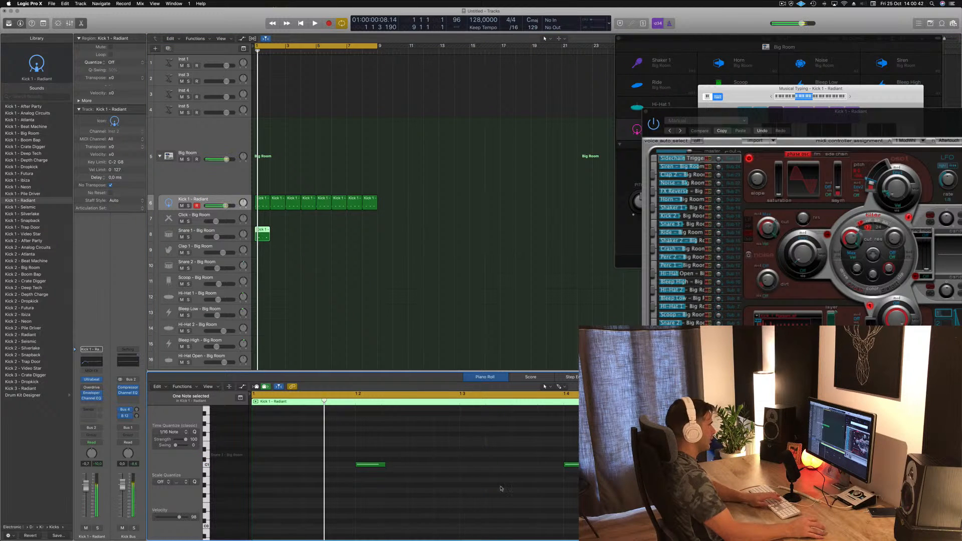
# Step: Transpose the two remaining notes up two semitones to the Snare 1 pitch and repeat the snare region through bar 8
pyautogui.moveTo(575, 475); pyautogui.dragTo(360, 462)
pyautogui.hotkey('alt', 'Up')
pyautogui.hotkey('alt', 'Up')
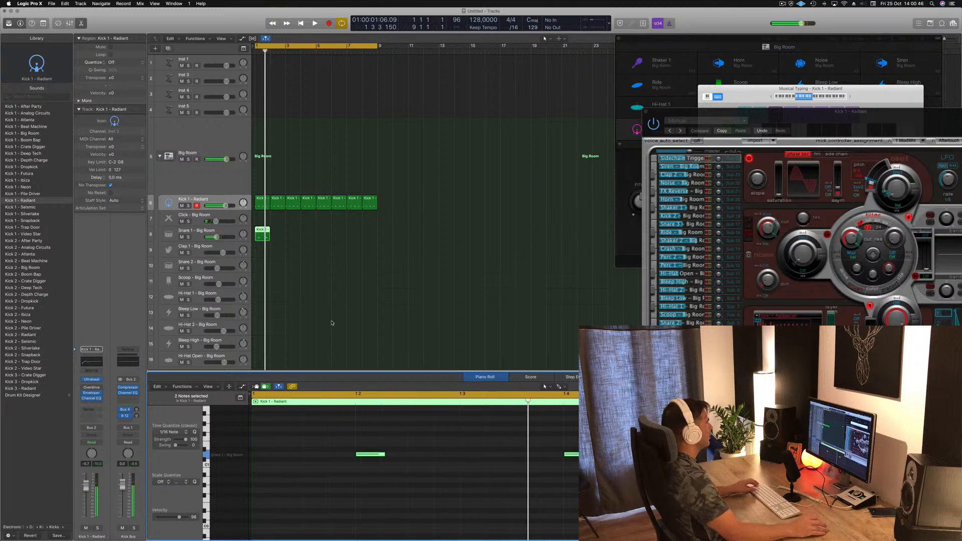
pyautogui.moveTo(262, 232); pyautogui.dragTo(320, 235)
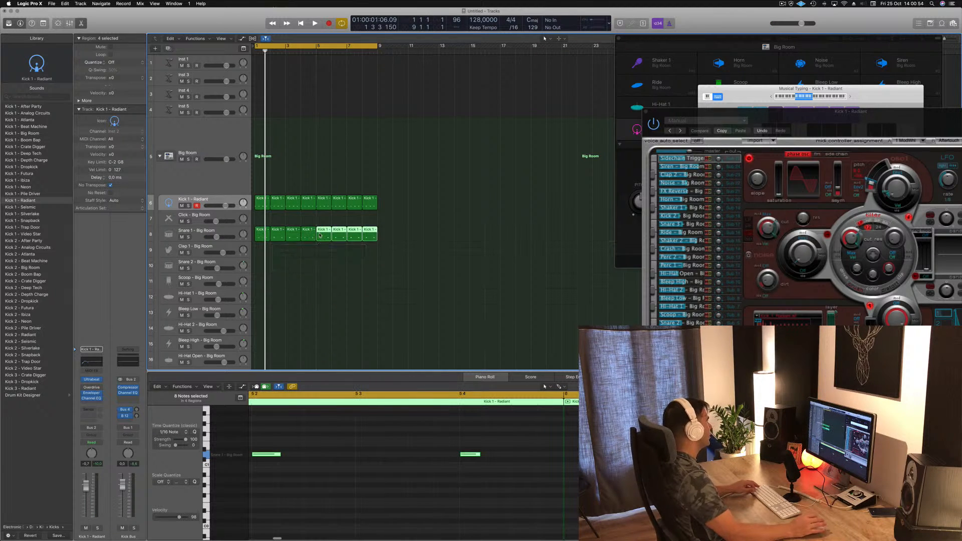
# Step: Copy the first snare region to the Hi-Hat 1 track and raise its notes to the Hi-Hat 1 pitch
pyautogui.click(259, 204)
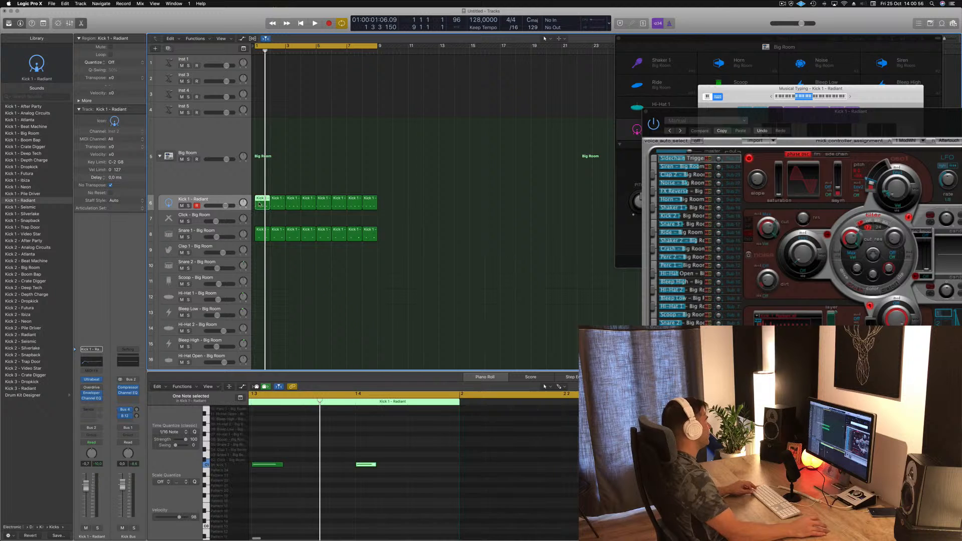
pyautogui.moveTo(259, 235); pyautogui.dragTo(257, 281)
pyautogui.hscroll(-5, 267, 445)
pyautogui.moveTo(271, 444); pyautogui.dragTo(447, 487)
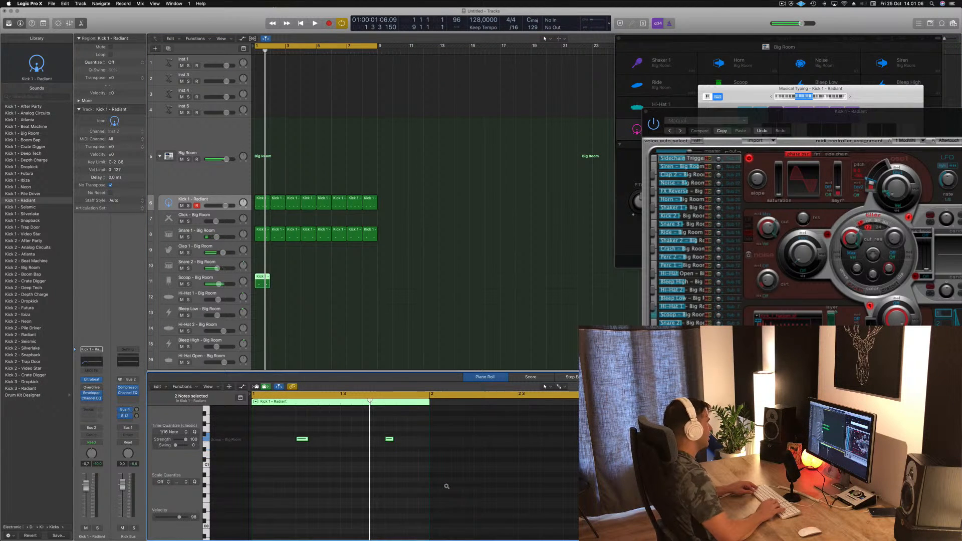
pyautogui.hotkey('alt', 'Up')
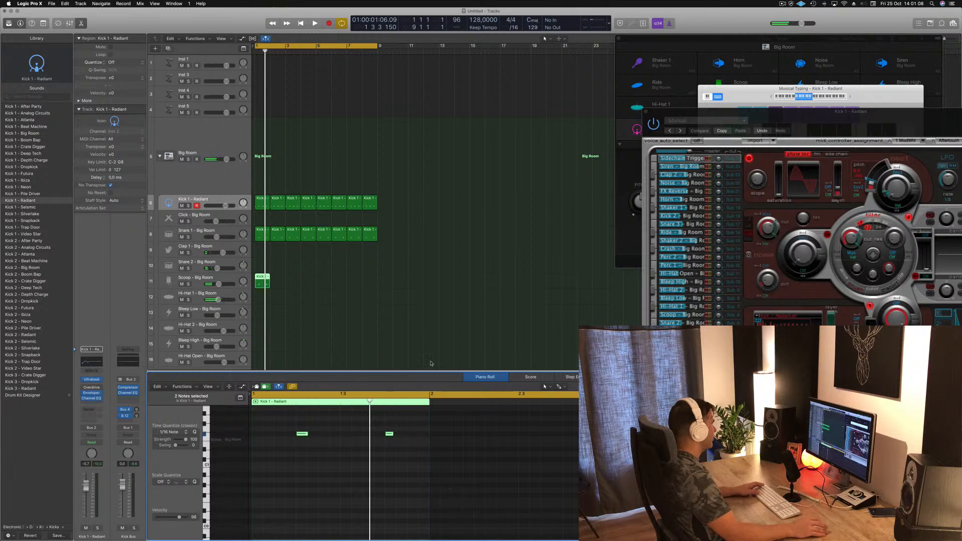
pyautogui.moveTo(257, 276); pyautogui.dragTo(259, 294)
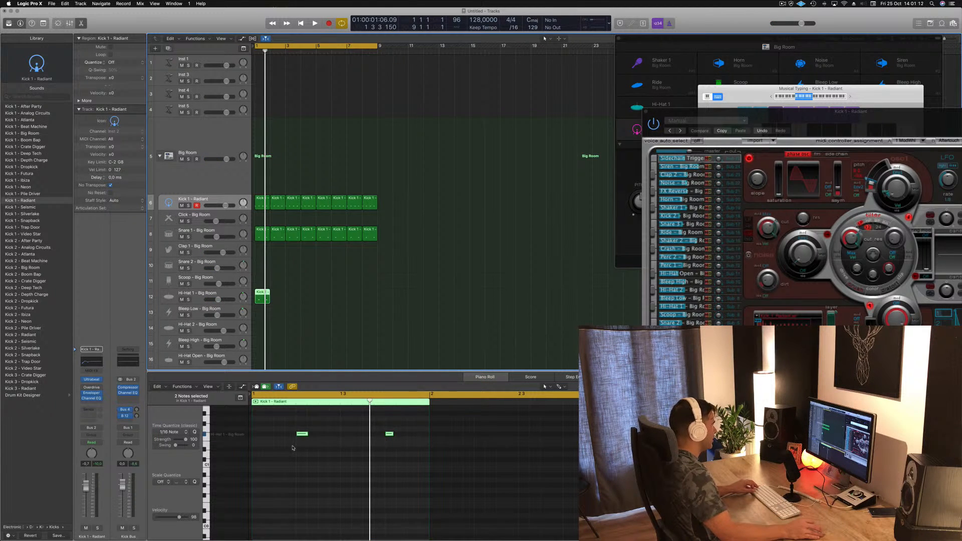
# Step: Place hi-hat notes on all four offbeats by shifting and duplicating the existing pair, and repeat the region through bar 8
pyautogui.moveTo(292, 426); pyautogui.dragTo(430, 452)
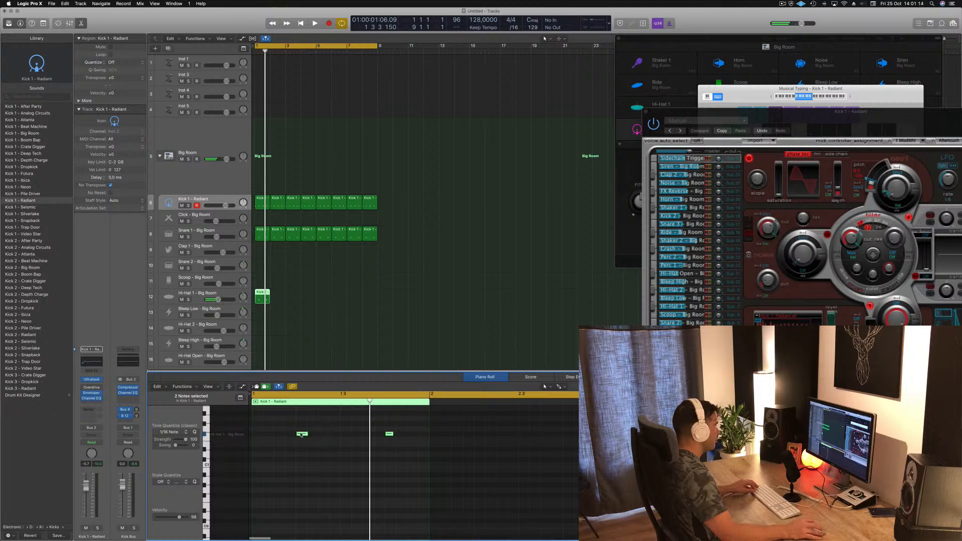
pyautogui.moveTo(302, 434); pyautogui.dragTo(325, 436)
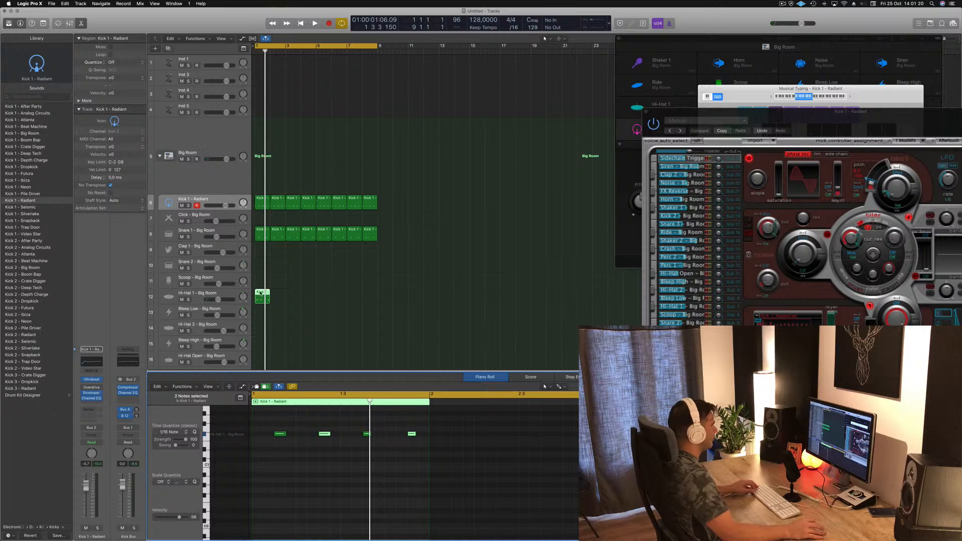
pyautogui.press('super+r')
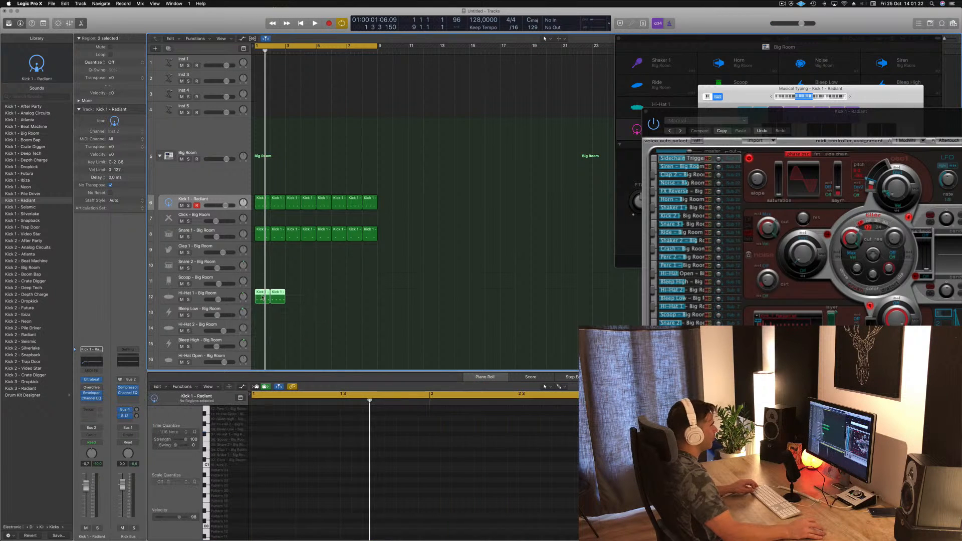
pyautogui.moveTo(261, 295); pyautogui.dragTo(292, 299)
pyautogui.moveTo(339, 295)
pyautogui.mouseDown()
pyautogui.moveTo(260, 296)
pyautogui.moveTo(342, 297)
pyautogui.mouseUp()
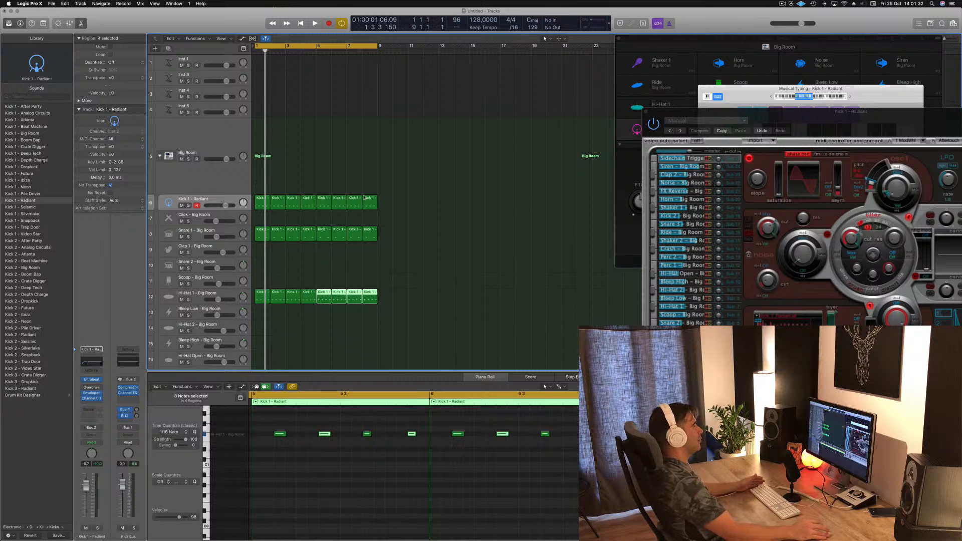
# Step: Close the kick's Ultrabeat window and deselect the hi-hat regions
pyautogui.moveTo(867, 130); pyautogui.dragTo(790, 120)
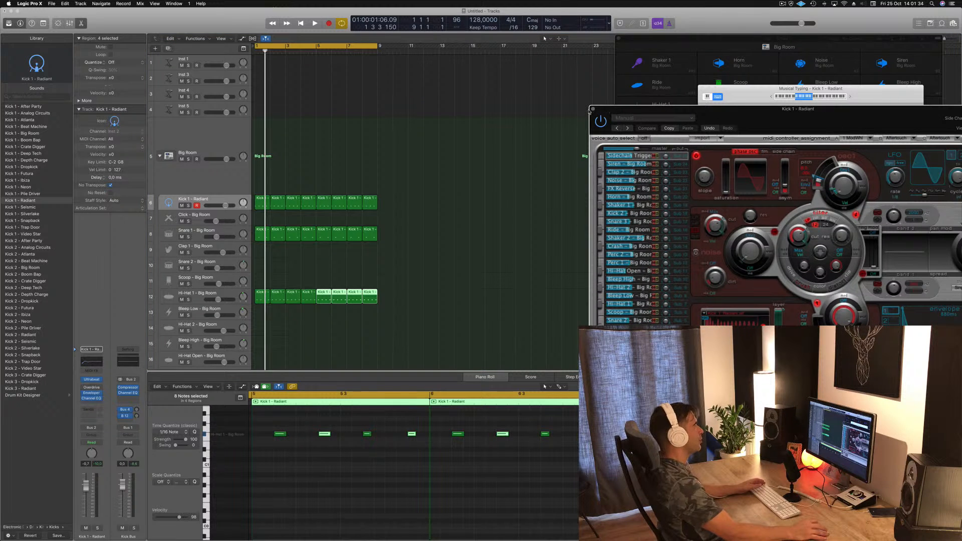
pyautogui.click(593, 110)
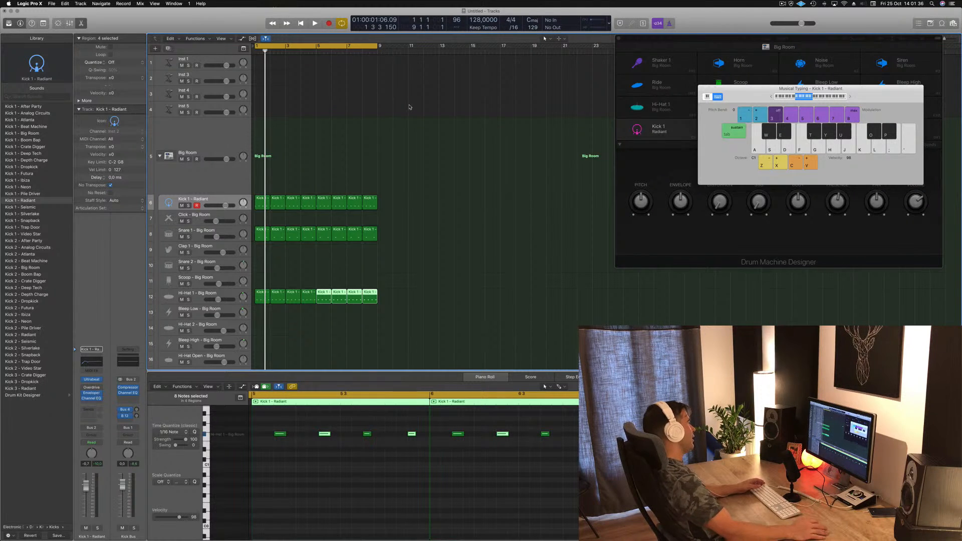
pyautogui.click(423, 353)
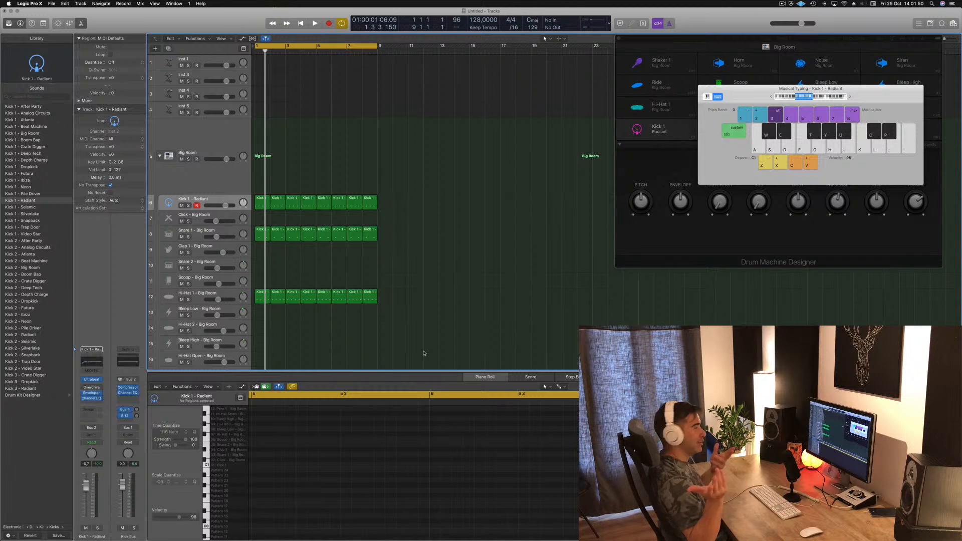
# Step: Play the loop and lower the Hi-Hat 1 track's volume to about -11.8 dB
pyautogui.press('space')
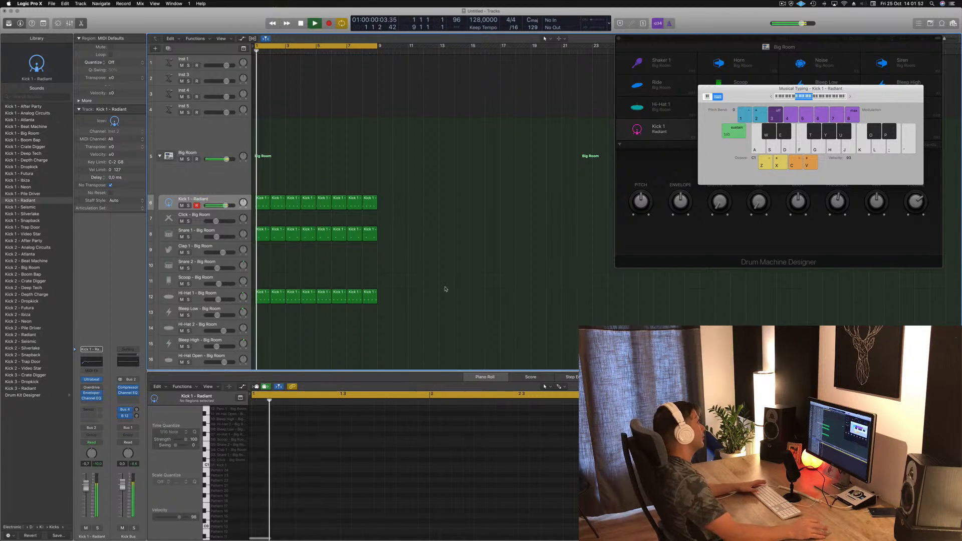
pyautogui.click(221, 300)
pyautogui.moveTo(221, 300); pyautogui.dragTo(215, 300)
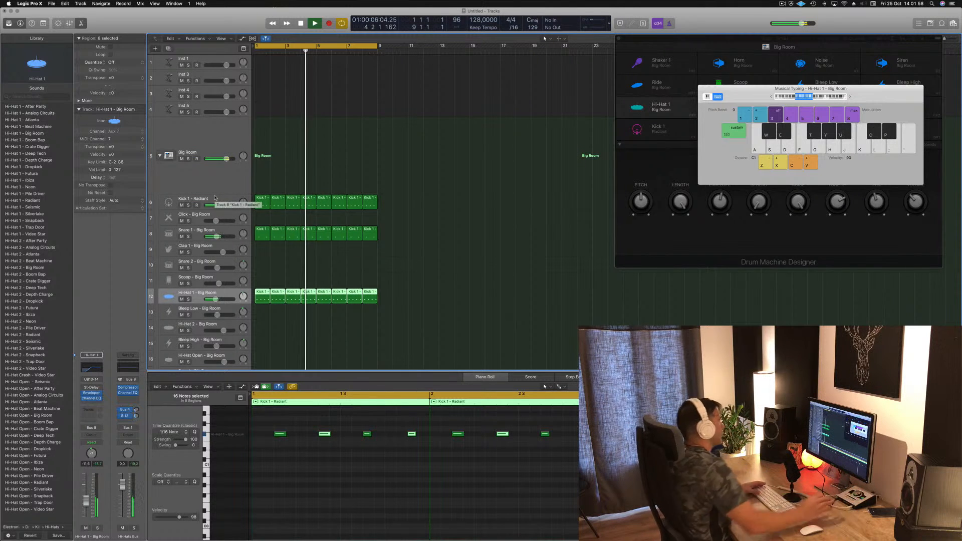
pyautogui.press('space')
# Step: Copy the first hi-hat region to the Hi-Hat 2 track, delete all but its last note and raise that note to the Hi-Hat 2 pitch
pyautogui.click(259, 298)
pyautogui.moveTo(260, 302); pyautogui.dragTo(259, 334)
pyautogui.moveTo(273, 420); pyautogui.dragTo(388, 451)
pyautogui.press('Delete')
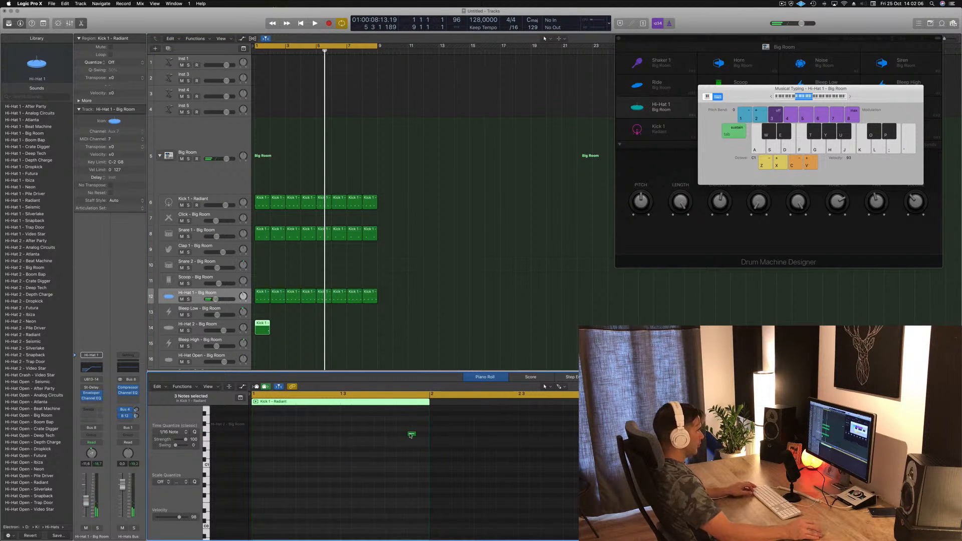
pyautogui.click(410, 434)
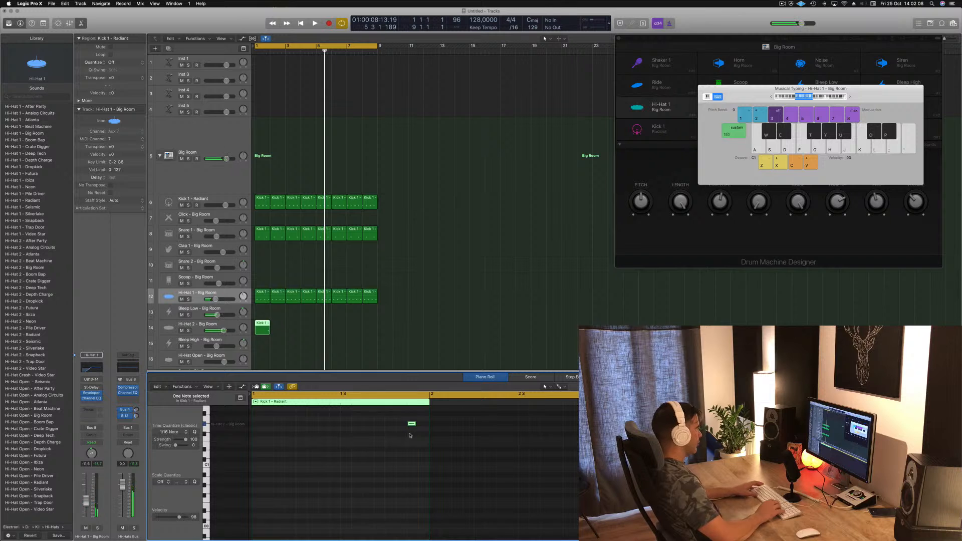
# Step: Duplicate and repeat the Hi-Hat 2 region through bar 8 while the loop plays
pyautogui.press('space')
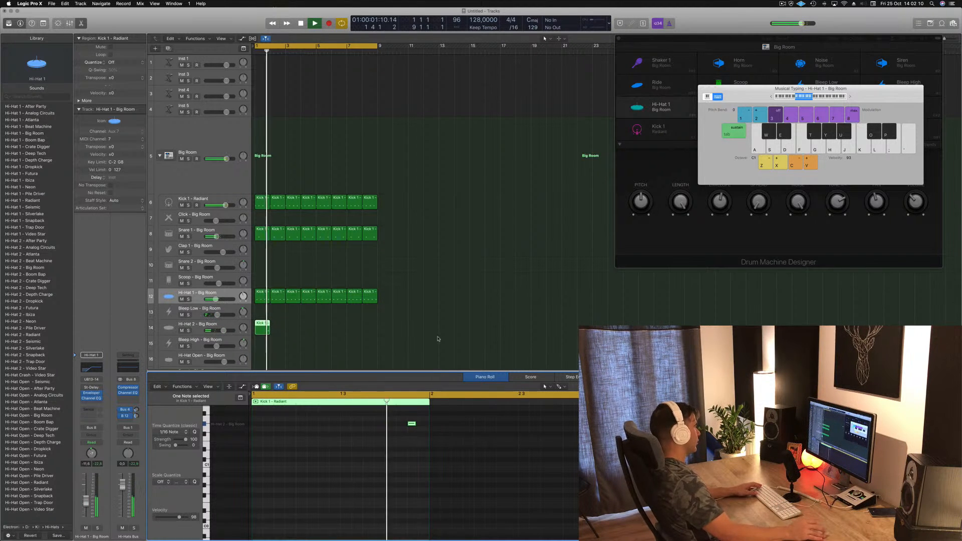
pyautogui.moveTo(264, 327); pyautogui.dragTo(326, 330)
pyautogui.press('super+r')
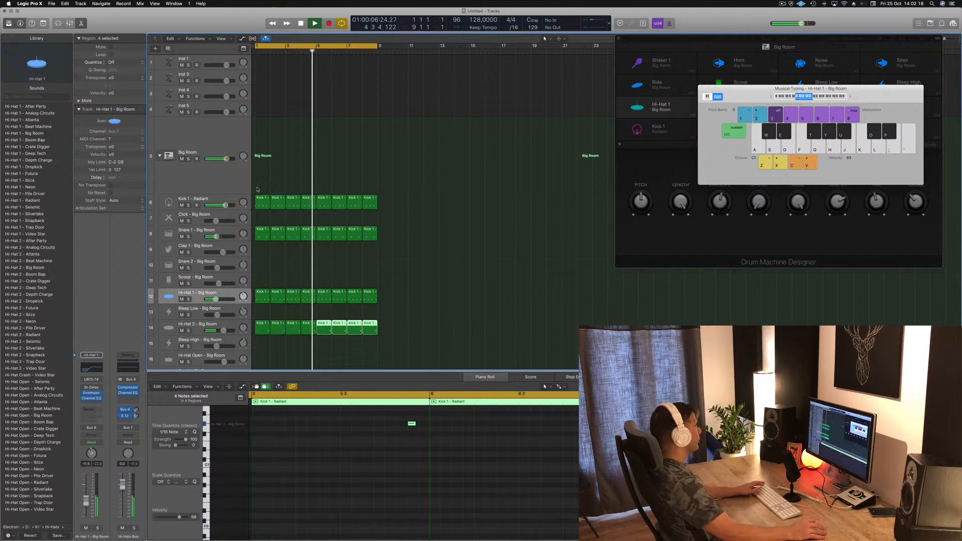
# Step: Lower the Kick 1 track's volume to about -3.8 dB and reset its peak level display
pyautogui.click(192, 200)
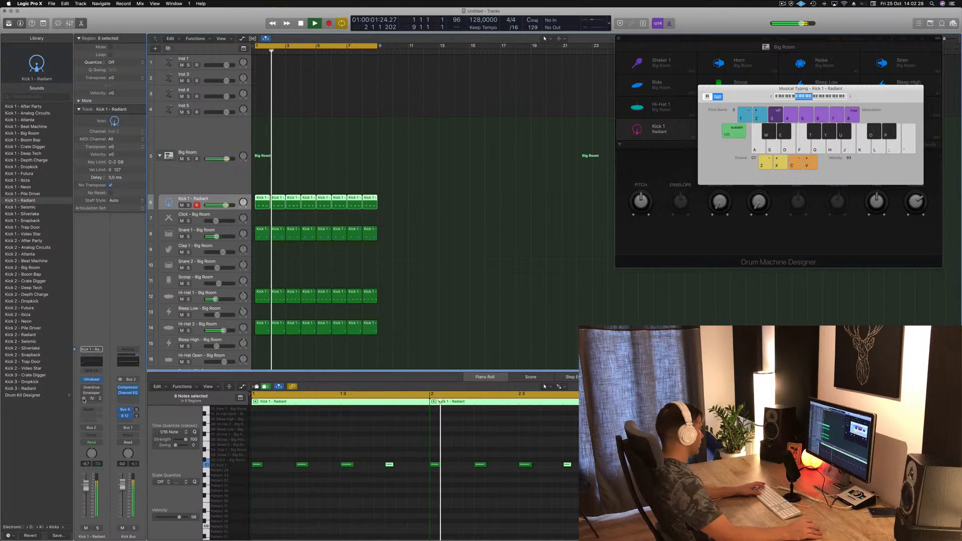
pyautogui.moveTo(87, 485)
pyautogui.mouseDown()
pyautogui.moveTo(93, 478)
pyautogui.moveTo(85, 495)
pyautogui.mouseUp()
pyautogui.click(97, 465)
pyautogui.click(97, 464)
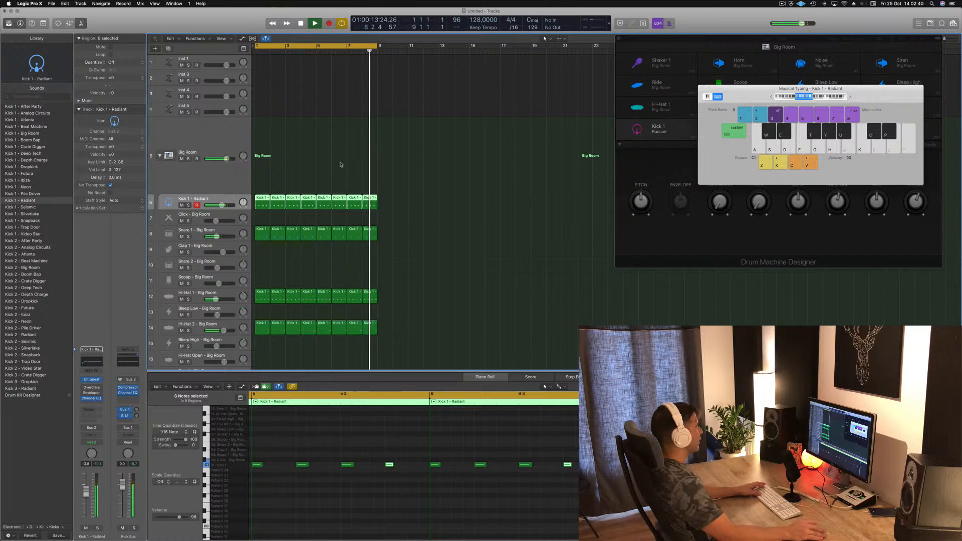
# Step: Open Alchemy on the Inst 1 track, filter its presets to the Bass category and move the window clear of the track headers
pyautogui.click(171, 62)
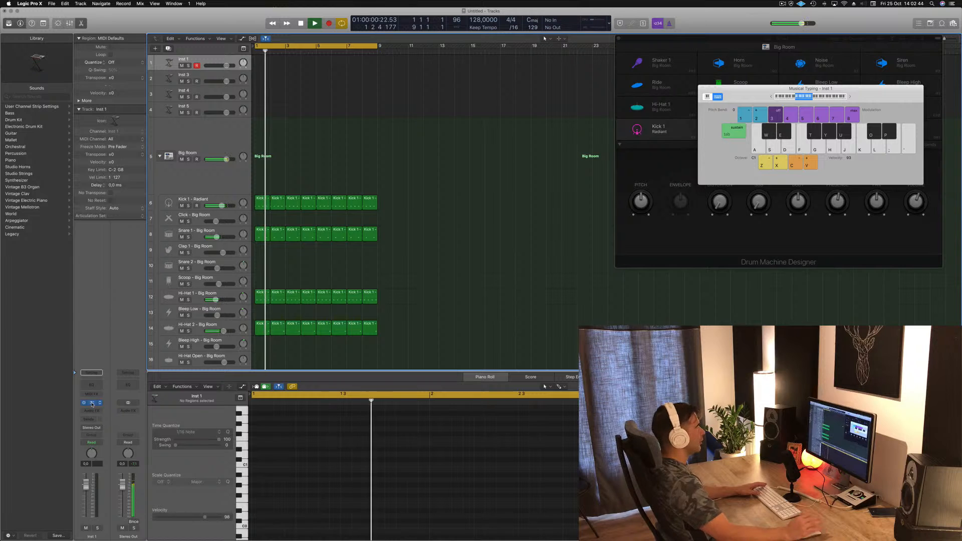
pyautogui.moveTo(280, 18); pyautogui.dragTo(511, 74)
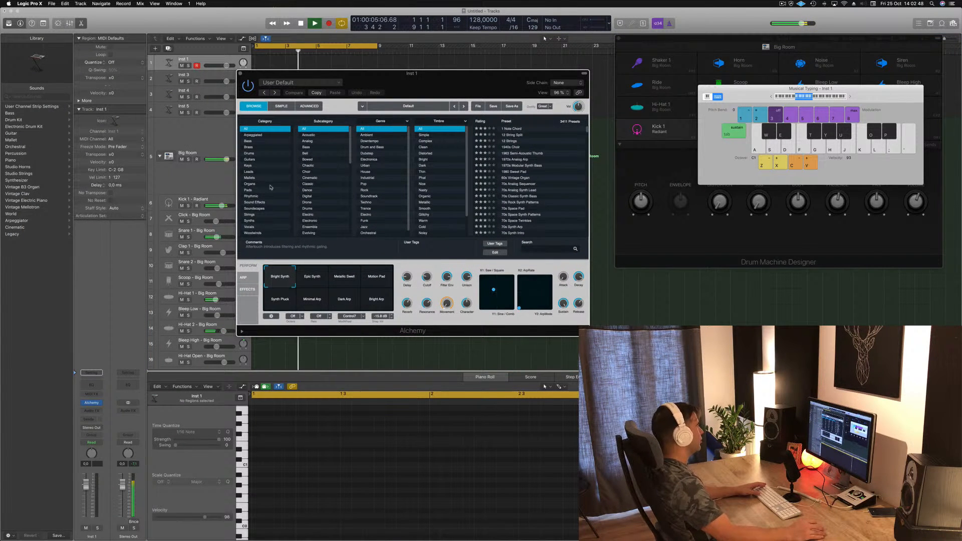
pyautogui.click(248, 141)
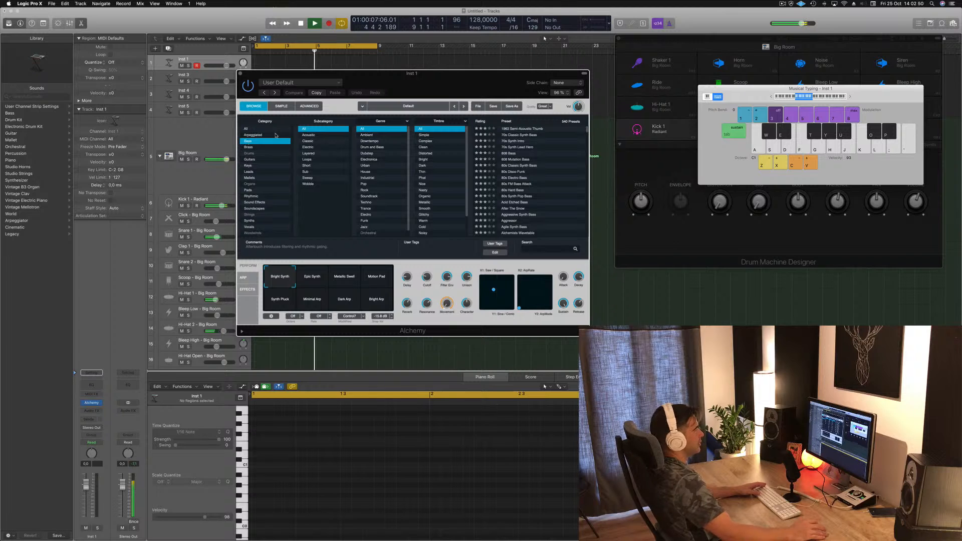
pyautogui.moveTo(430, 89); pyautogui.dragTo(520, 156)
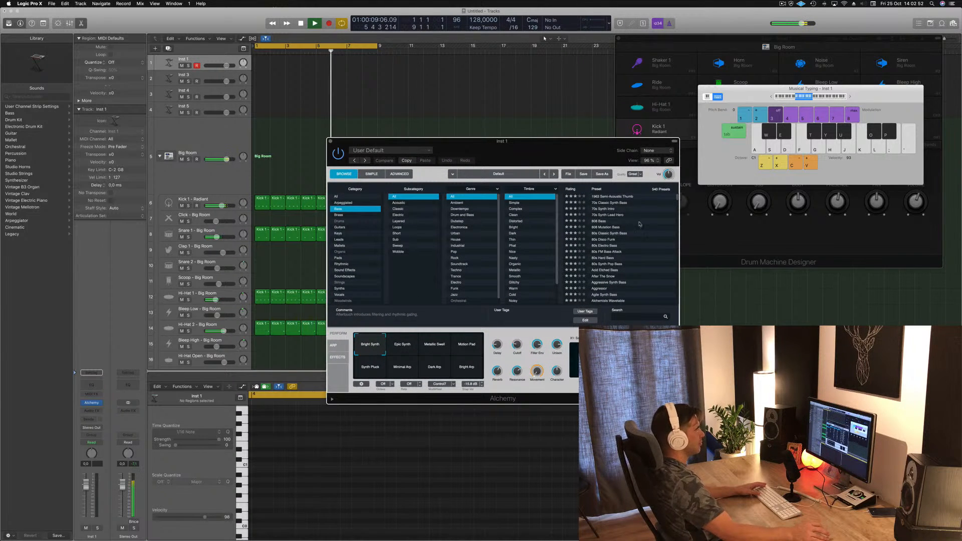
# Step: Load the 1963 Semi-Acoustic Thumb preset and play test notes, raising the Musical Typing octave to C2
pyautogui.click(613, 197)
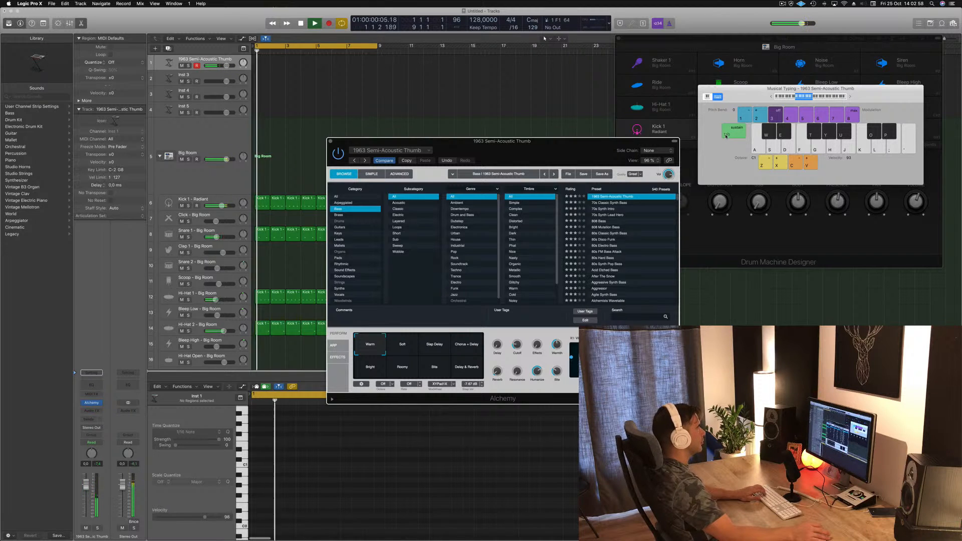
pyautogui.press('h')
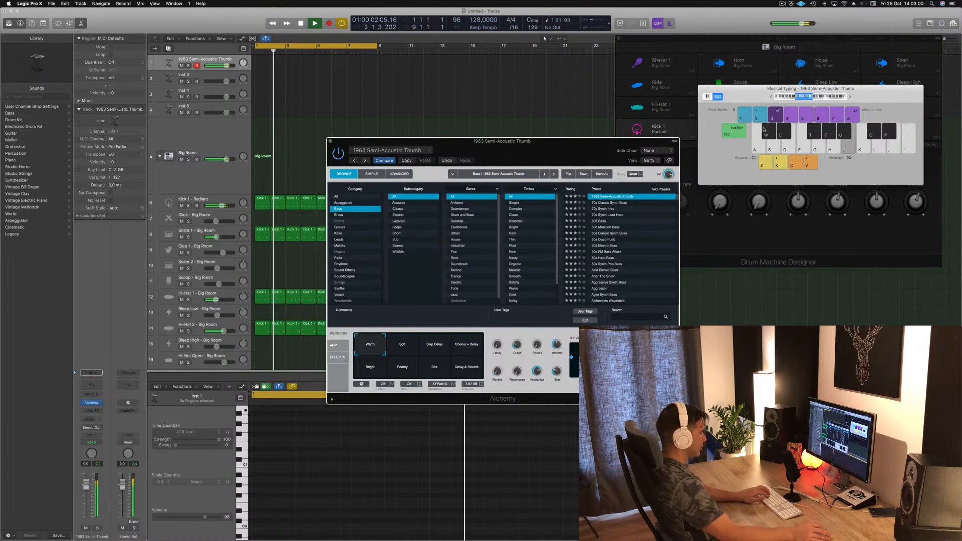
pyautogui.press("'")
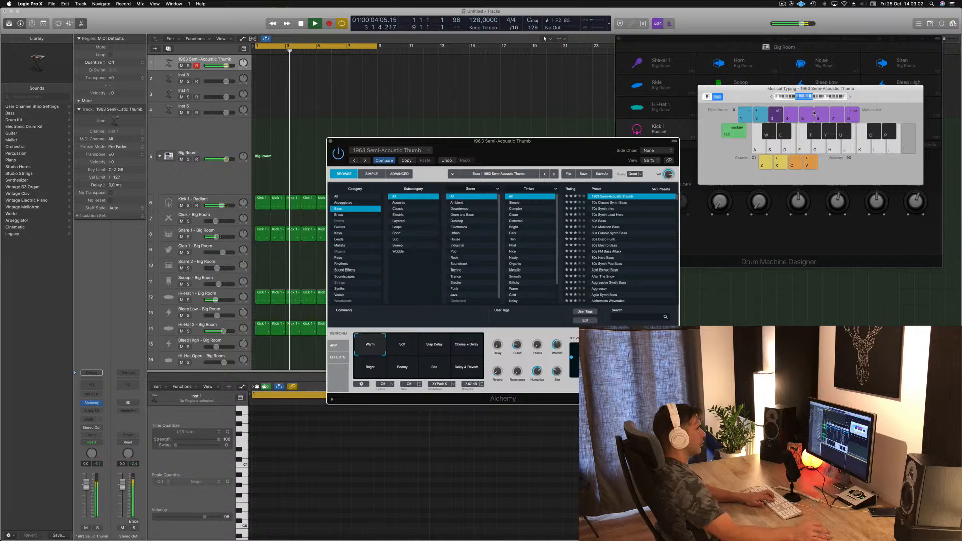
pyautogui.click(850, 97)
pyautogui.press('l')
pyautogui.press(';')
pyautogui.press("'")
pyautogui.press(';')
pyautogui.press('l')
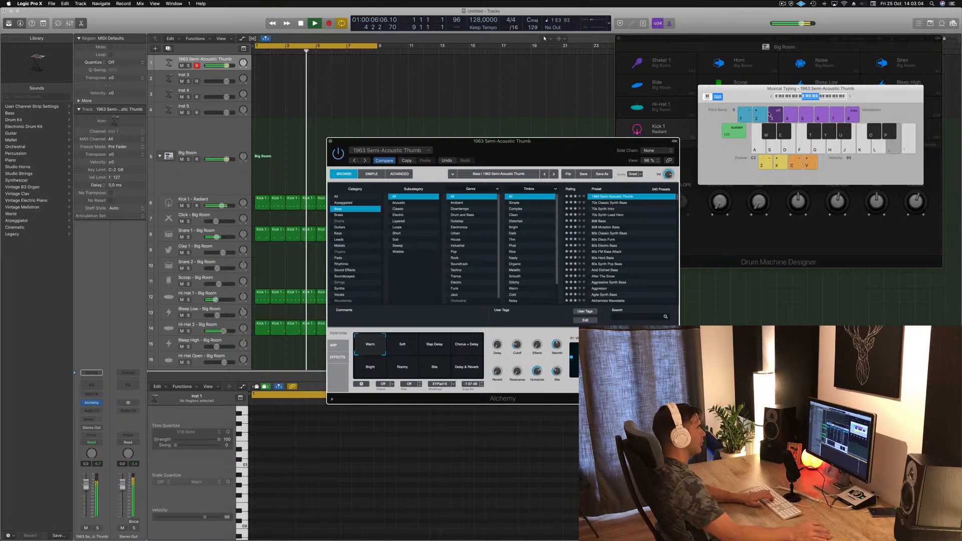
# Step: Load the 70s Classic Synth Bass preset and play test notes with it
pyautogui.click(617, 203)
pyautogui.press('j')
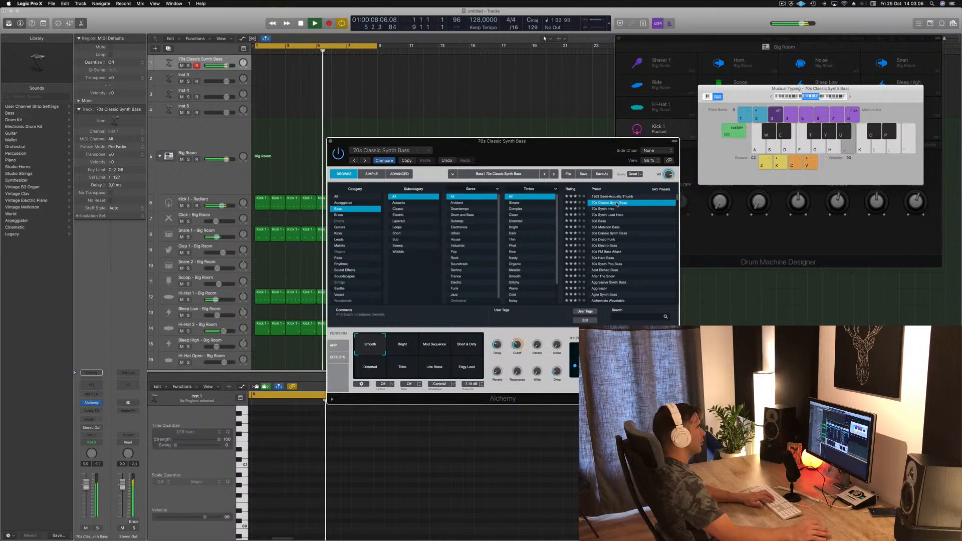
pyautogui.press('d')
pyautogui.press('a')
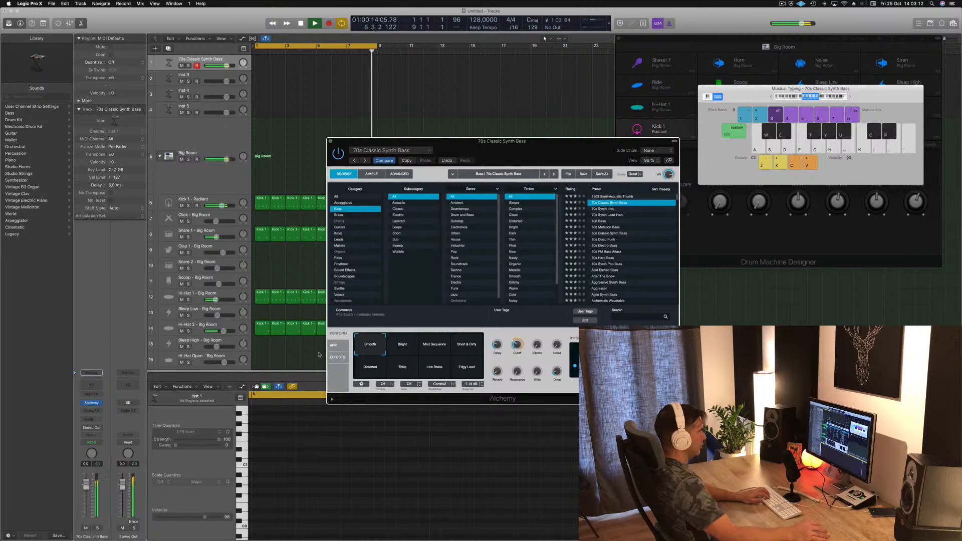
pyautogui.press('k')
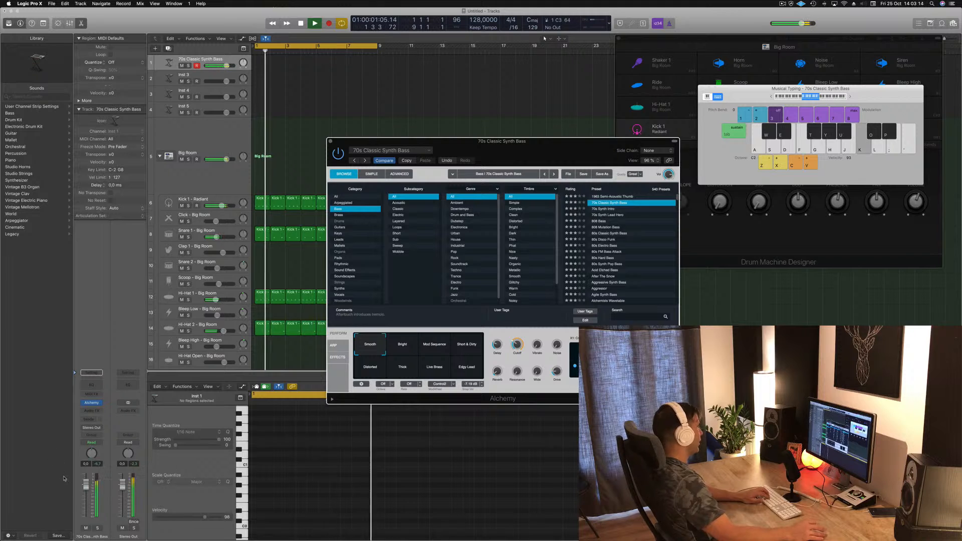
# Step: Lower the bass track's volume to about -11.8 dB while playing test notes over the drums
pyautogui.moveTo(86, 488); pyautogui.dragTo(85, 503)
pyautogui.press('k')
pyautogui.press('k')
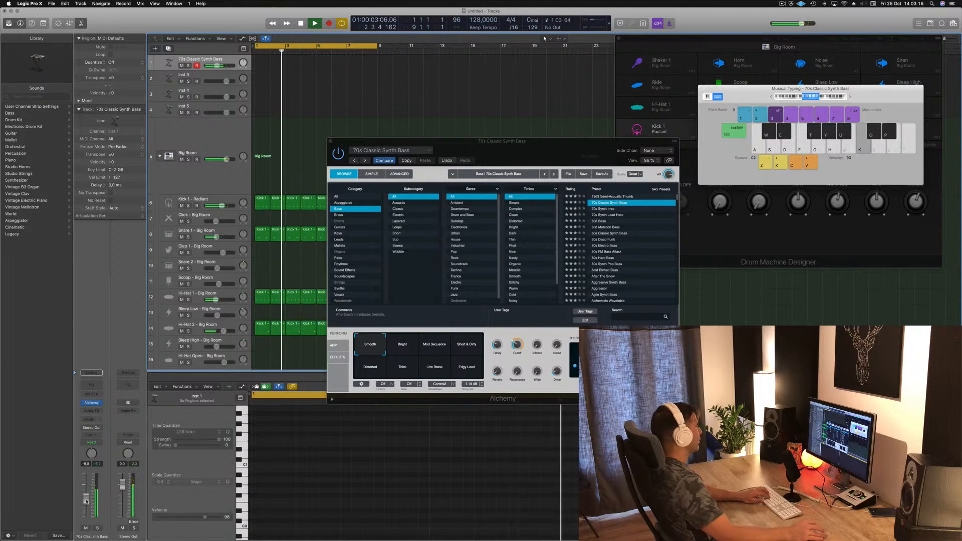
pyautogui.press('f')
pyautogui.press('d')
pyautogui.press('h')
pyautogui.press('j')
pyautogui.press('k')
pyautogui.press('f')
# Step: Audition the preset's Bright, Mod Sequence, Short & Dirty, Distorted, Thick, Live Brass and Edgy Lead variations with test notes
pyautogui.click(400, 350)
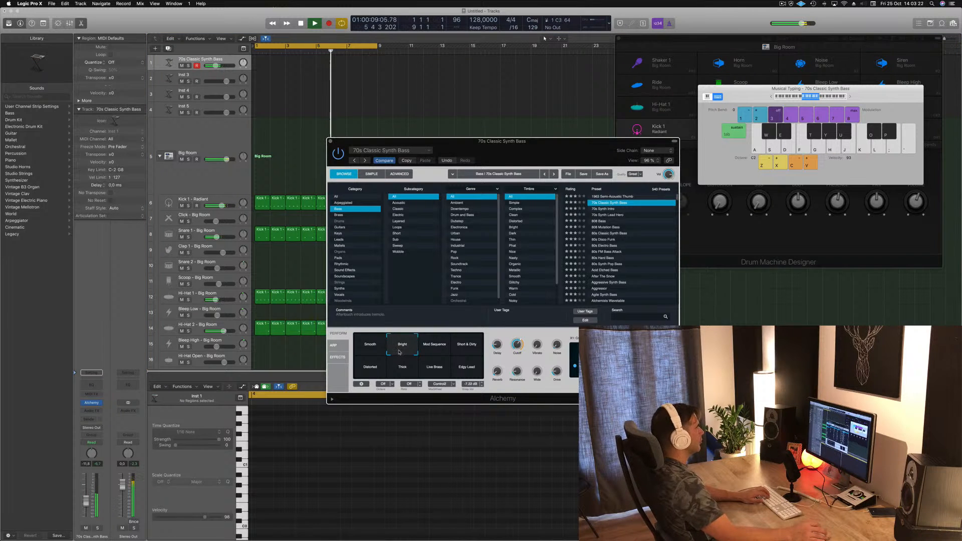
pyautogui.click(435, 346)
pyautogui.press('h')
pyautogui.click(466, 350)
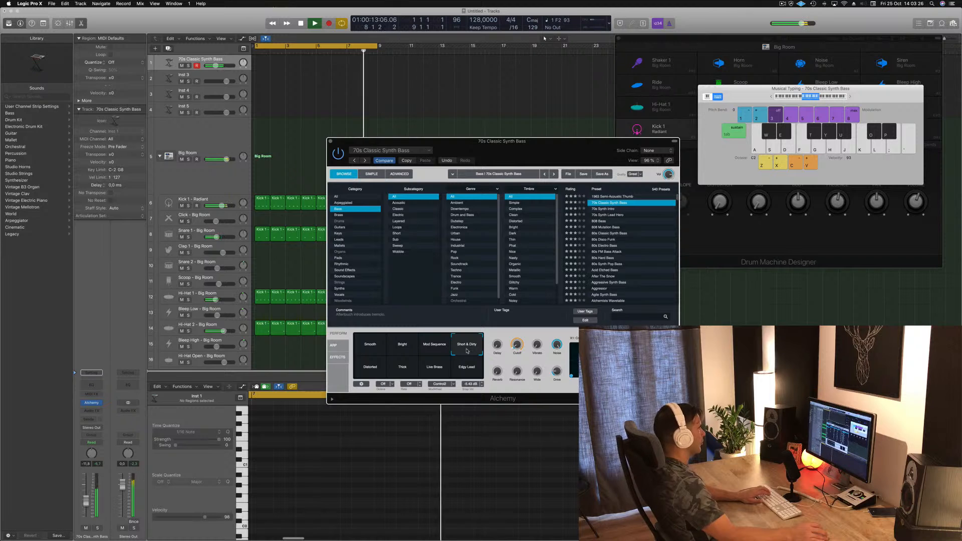
pyautogui.press('j')
pyautogui.click(370, 368)
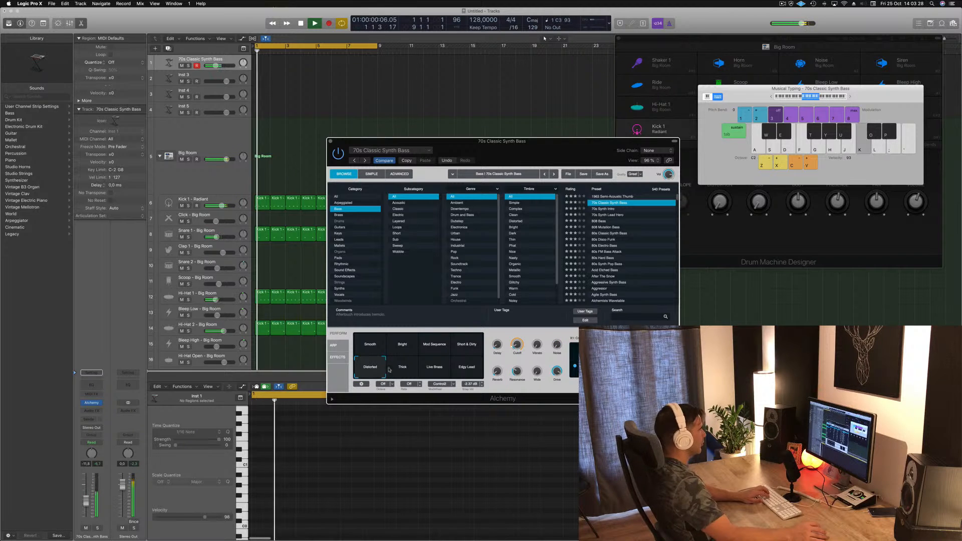
pyautogui.click(404, 370)
pyautogui.press('h')
pyautogui.press('k')
pyautogui.click(430, 370)
pyautogui.click(469, 368)
pyautogui.press('j')
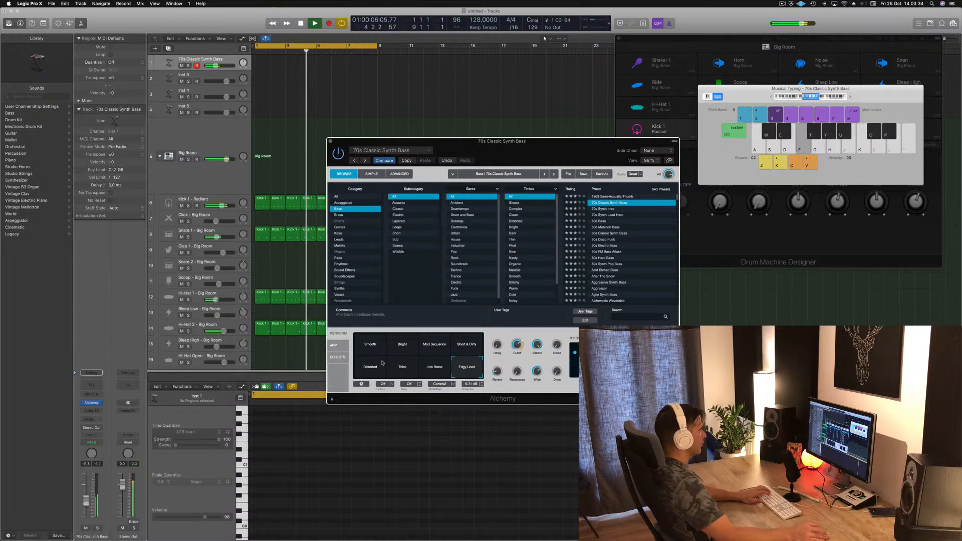
# Step: Switch the bass preset to its Smooth variation and rehearse the bass line over the drums
pyautogui.click(369, 345)
pyautogui.press('h')
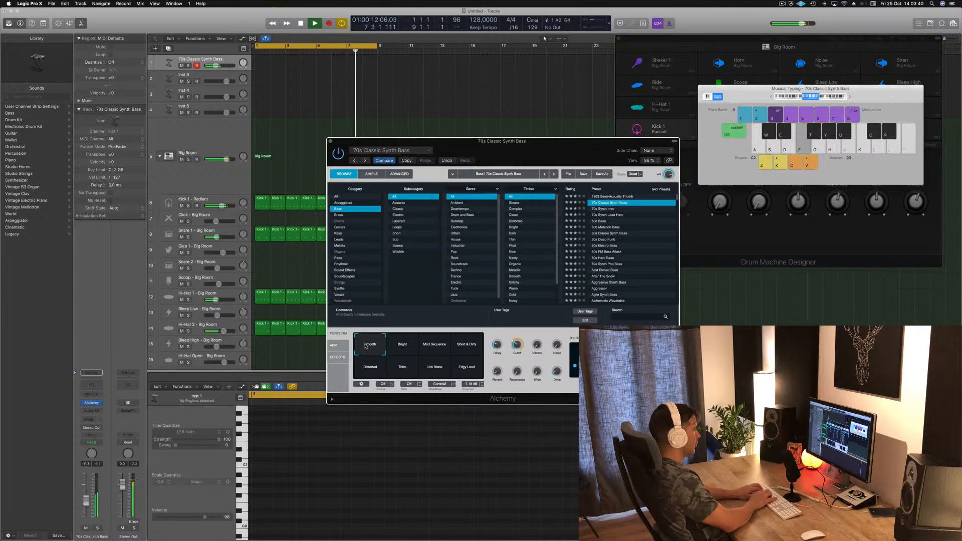
pyautogui.press('s')
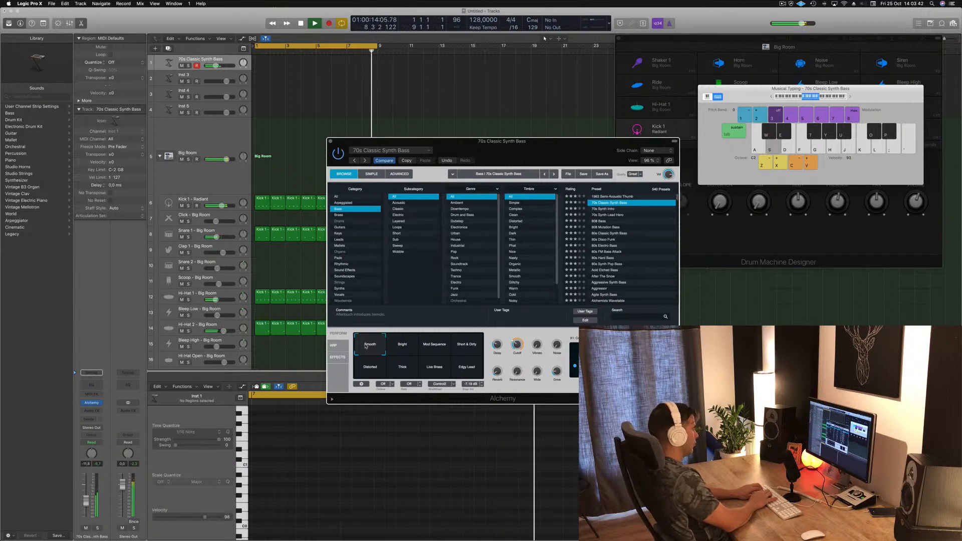
pyautogui.press('h')
# Step: Record a bass line of long held A, F and D notes over the loop up to the end of bar 8
pyautogui.press('r')
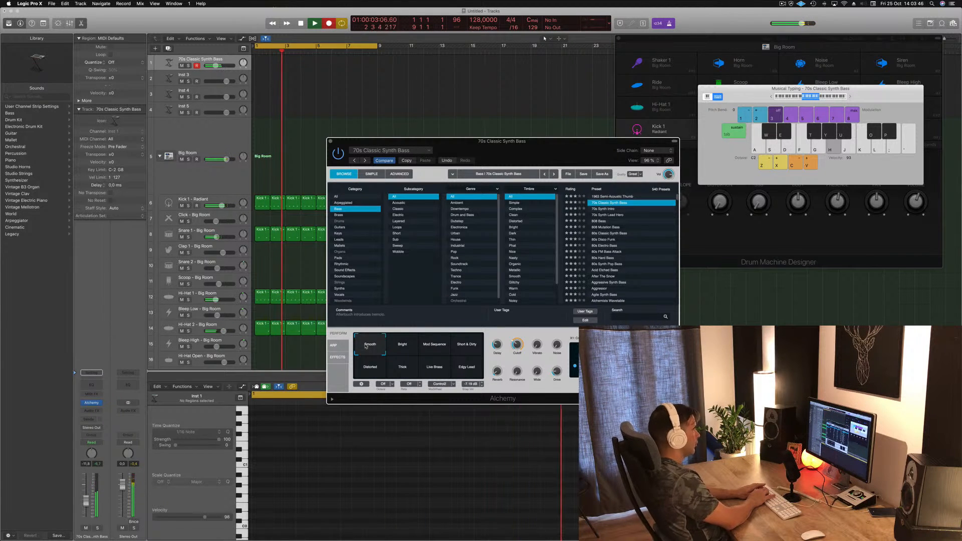
pyautogui.press('f')
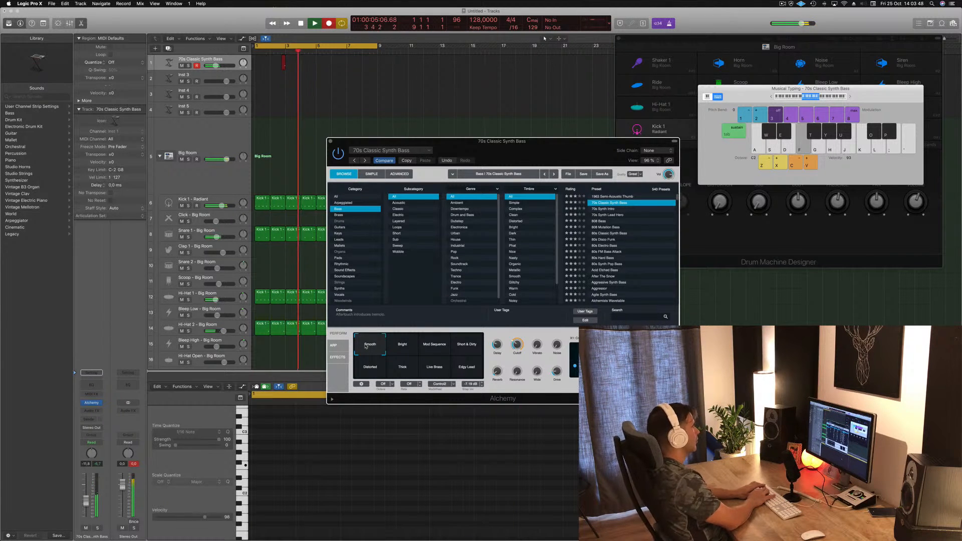
pyautogui.press('s')
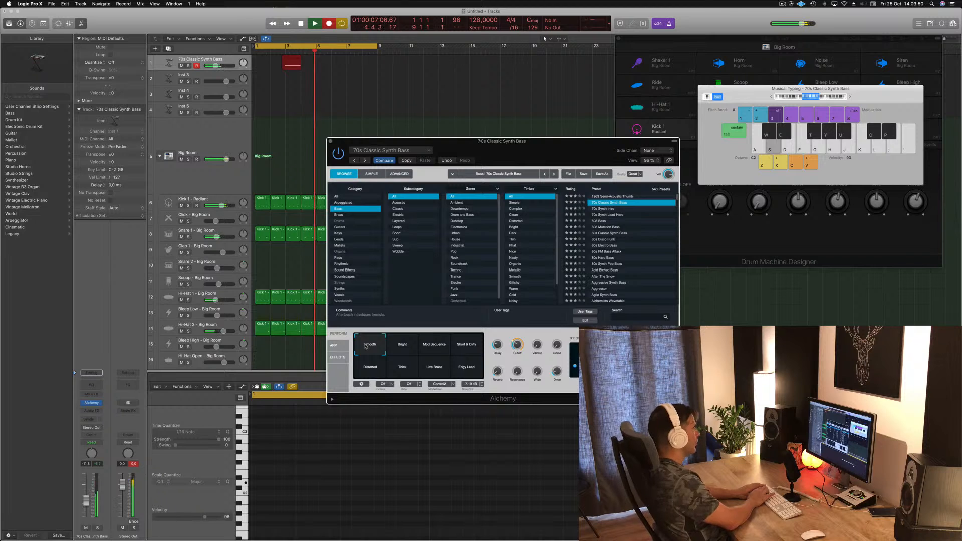
pyautogui.press('h')
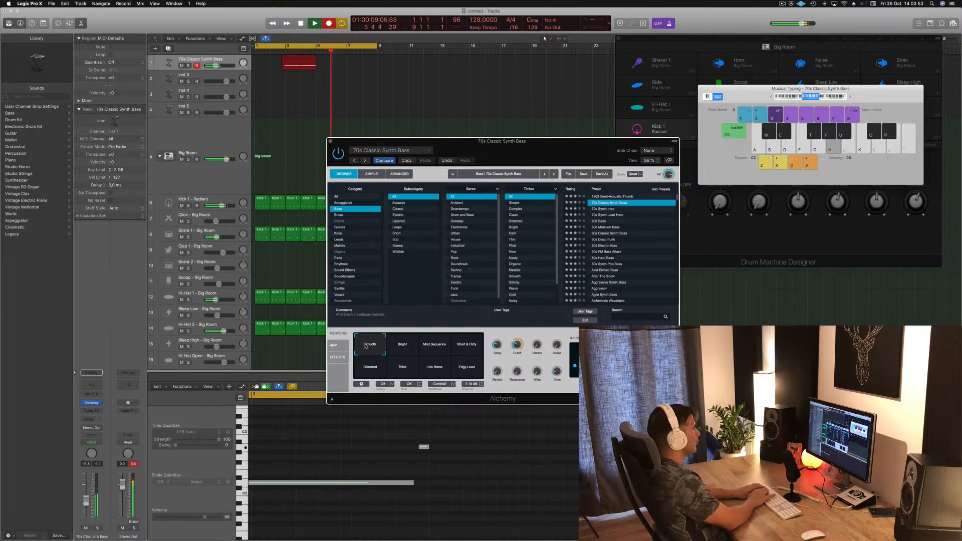
pyautogui.press('f')
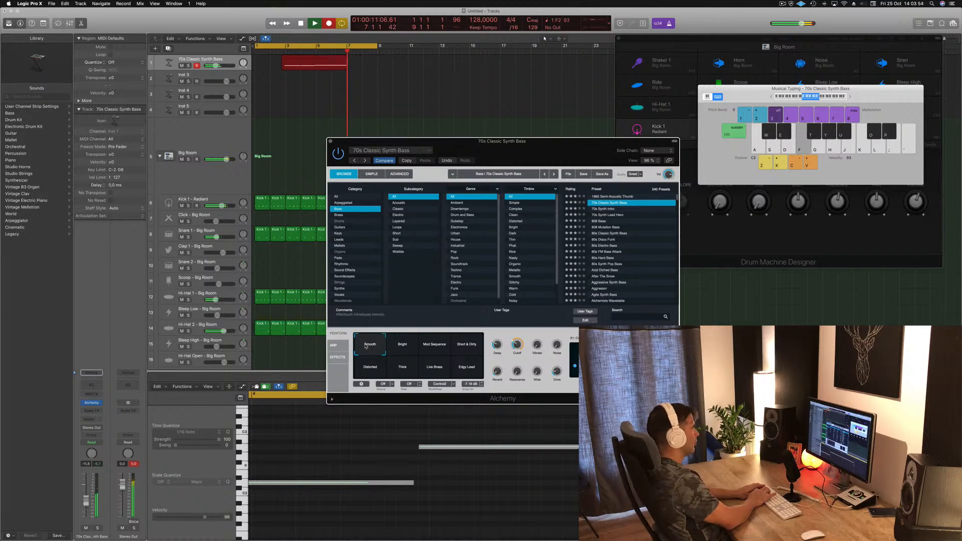
pyautogui.press('s')
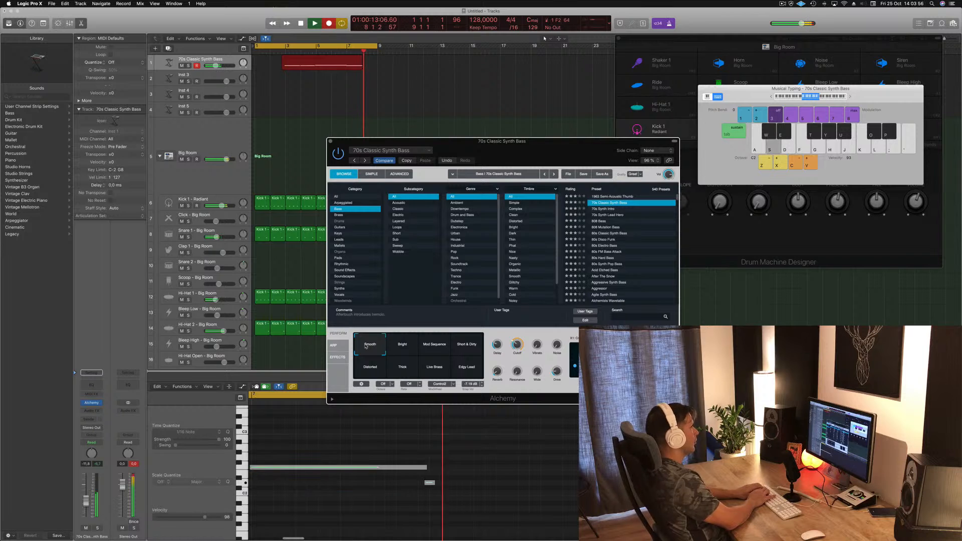
pyautogui.press('space')
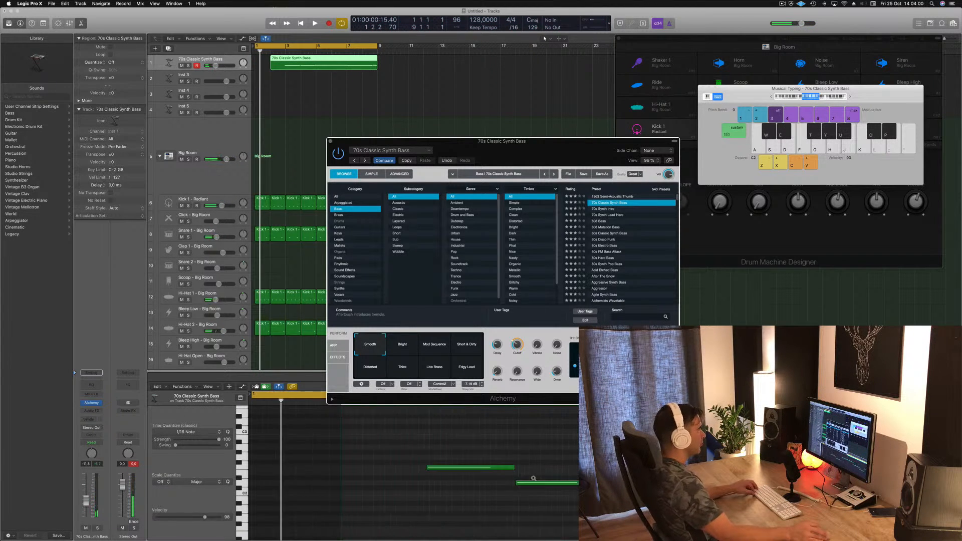
# Step: Shift the third recorded bass note slightly to the right in the piano roll to correct its timing
pyautogui.moveTo(546, 439); pyautogui.dragTo(812, 509)
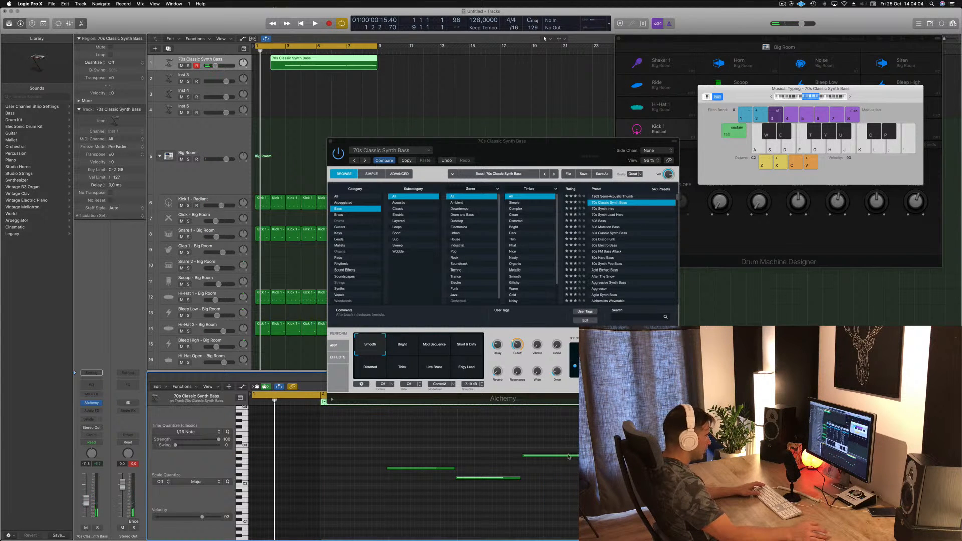
pyautogui.moveTo(571, 457); pyautogui.dragTo(573, 457)
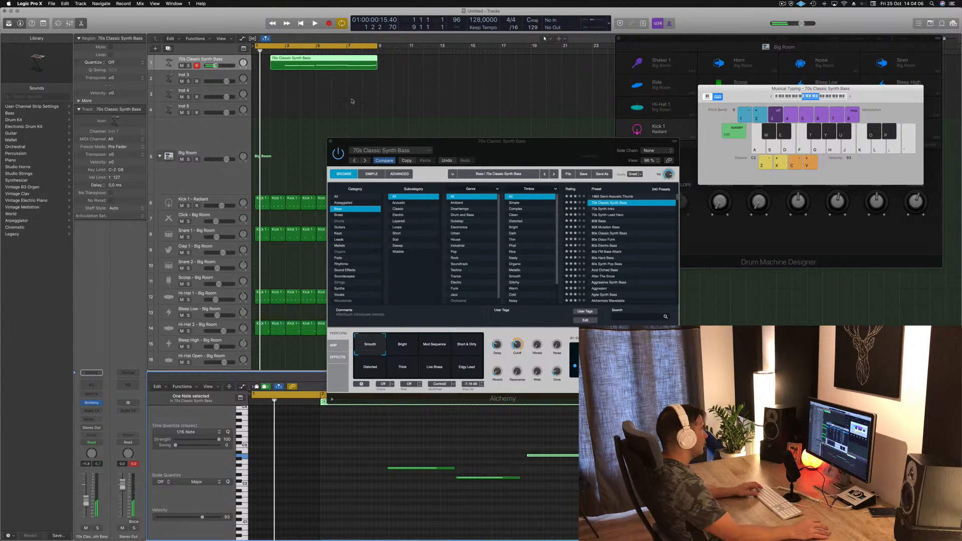
# Step: Split the recorded bass region at bar 5 and keep only its second half, moved to bar 1
pyautogui.click(316, 59)
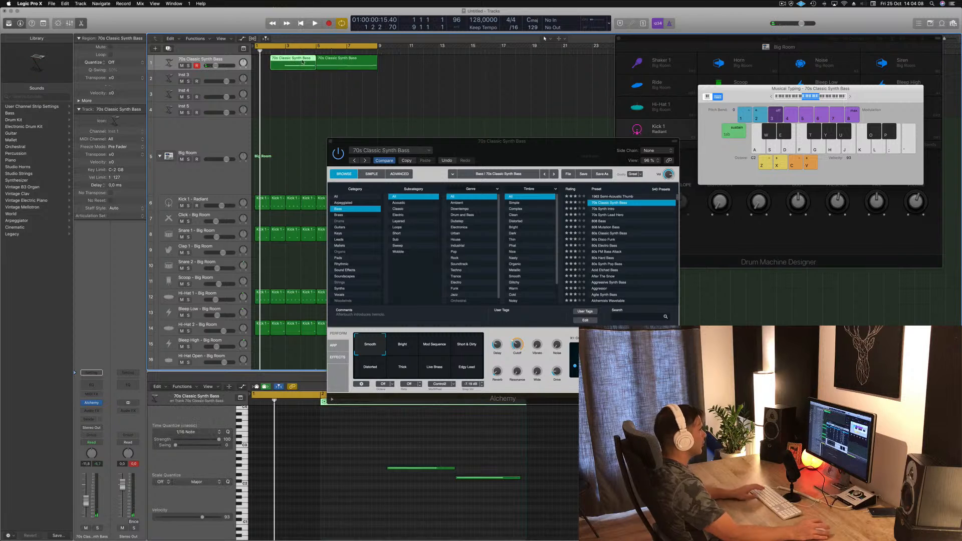
pyautogui.moveTo(303, 63); pyautogui.dragTo(286, 61)
pyautogui.press('space')
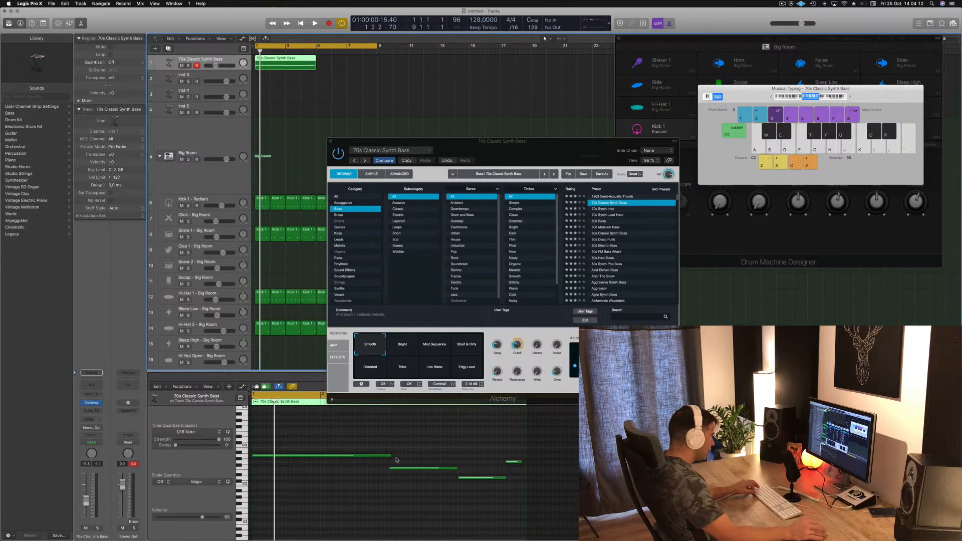
# Step: Trim the end of the first long A2 bass note to meet the start of the second note, and play it back
pyautogui.hscroll(2, 397, 459)
pyautogui.hscroll(3, 394, 458)
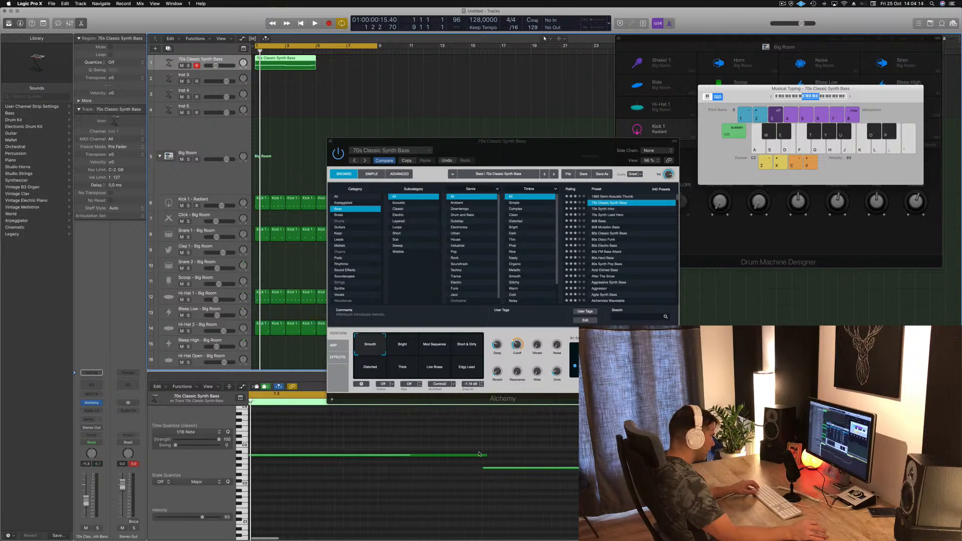
pyautogui.click(484, 455)
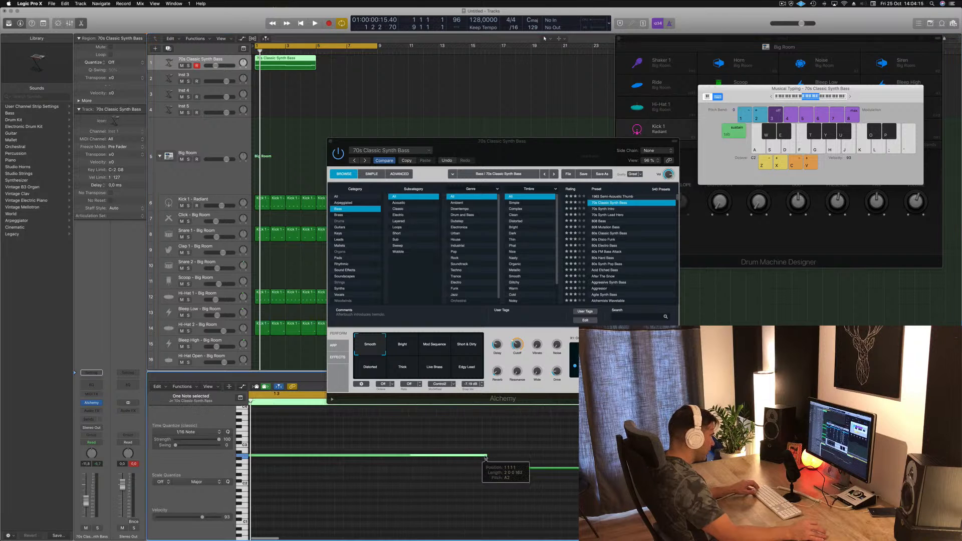
pyautogui.click(532, 468)
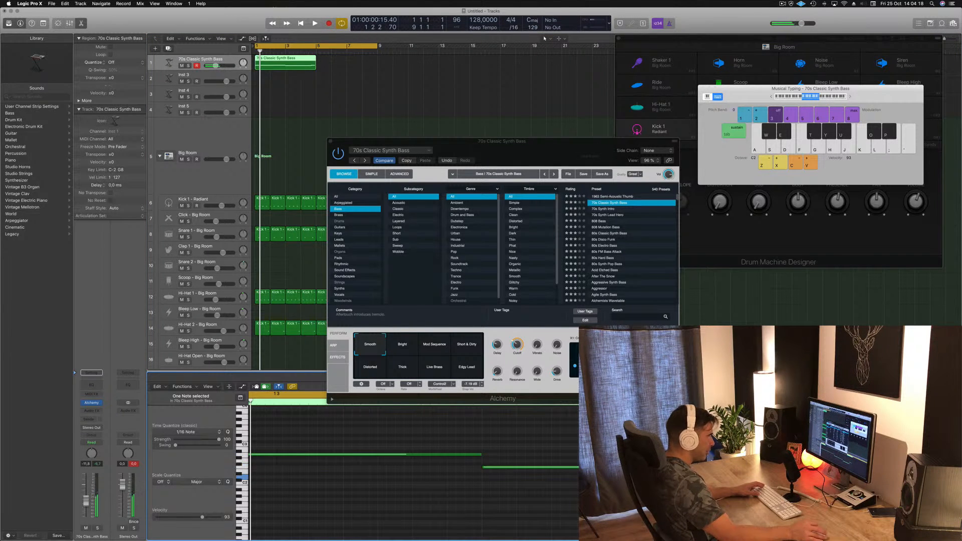
pyautogui.press('space')
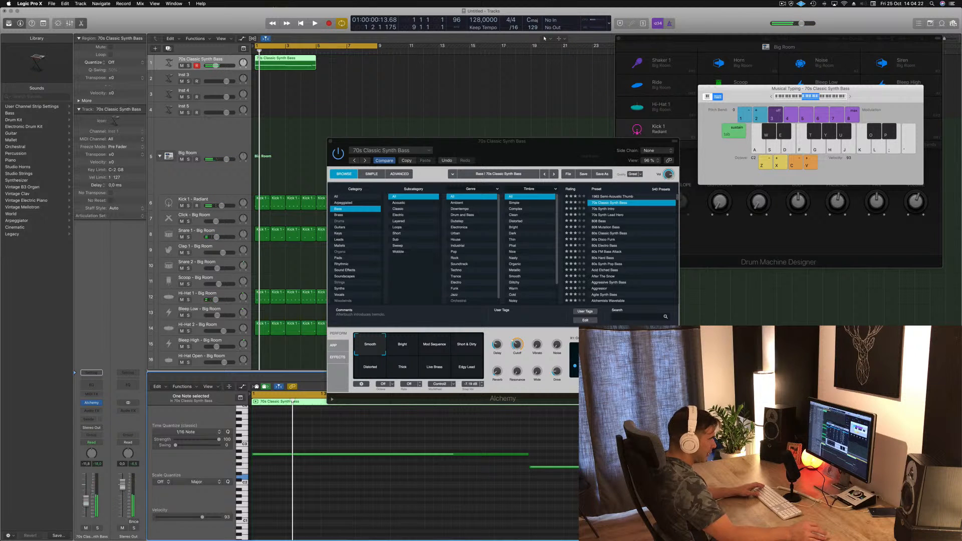
pyautogui.press('space')
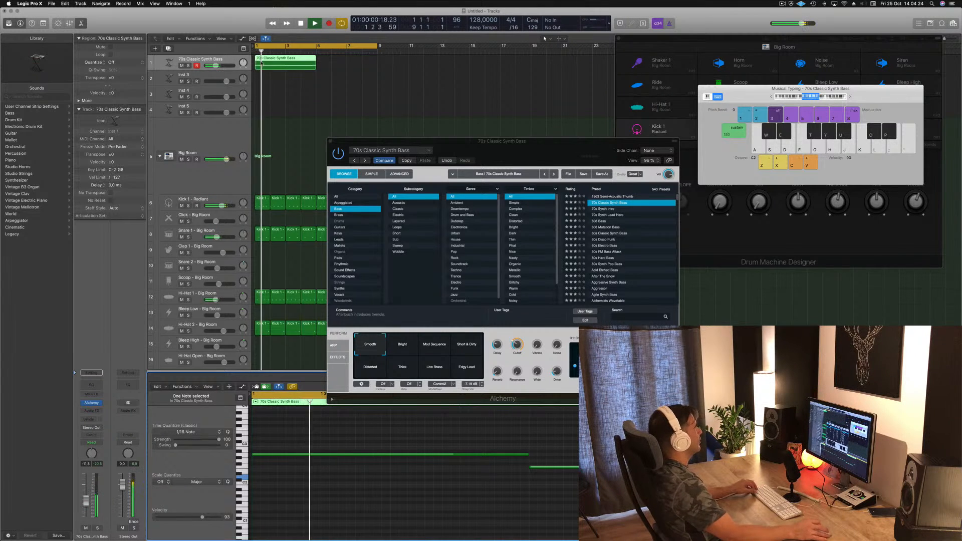
# Step: Copy the four-bar bass region to bar 5 to fill the eight-bar loop, and play the loop back
pyautogui.moveTo(288, 61); pyautogui.dragTo(348, 66)
pyautogui.scroll(-3, 321, 86)
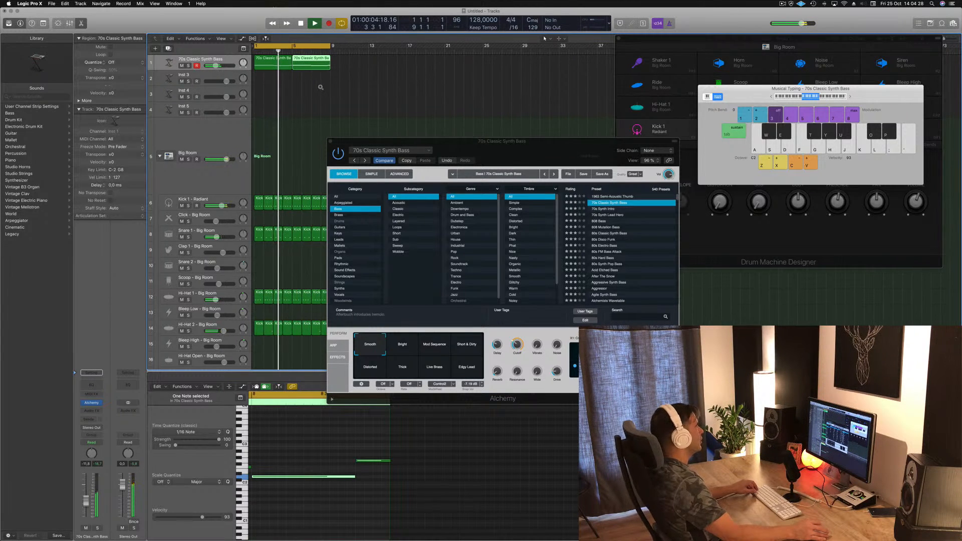
pyautogui.moveTo(458, 143); pyautogui.dragTo(577, 87)
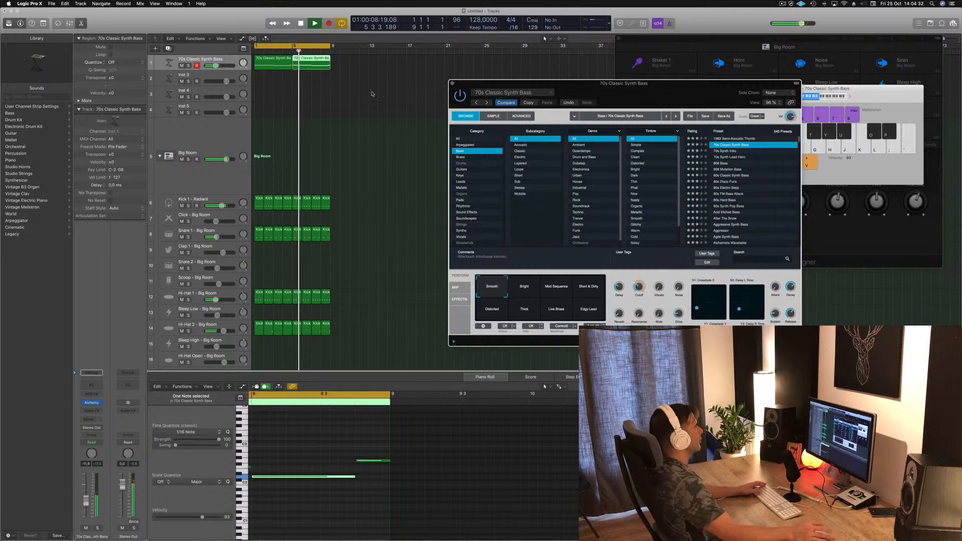
pyautogui.click(201, 60)
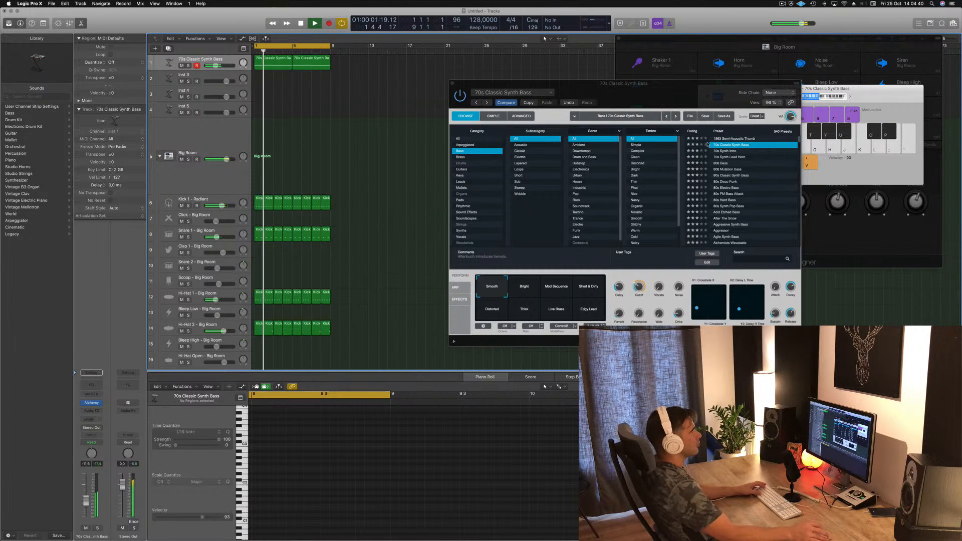
pyautogui.press('space')
pyautogui.moveTo(664, 100); pyautogui.dragTo(562, 100)
pyautogui.press('space')
pyautogui.press('space')
pyautogui.press('space')
# Step: Duplicate the 70s Classic Synth Bass track and copy both bass regions onto the new track
pyautogui.click(173, 61)
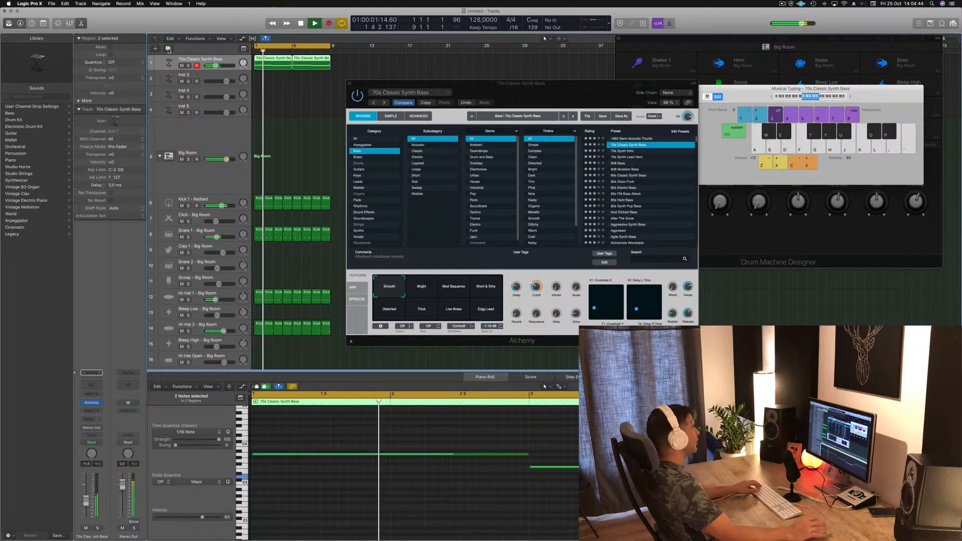
pyautogui.click(168, 49)
pyautogui.moveTo(260, 69); pyautogui.dragTo(261, 82)
pyautogui.press('space')
pyautogui.press('space')
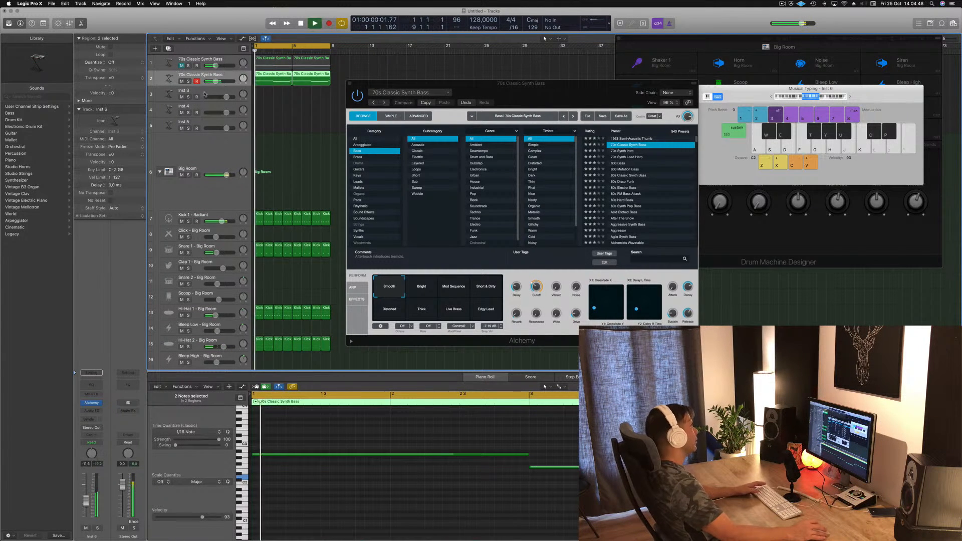
pyautogui.press('space')
pyautogui.press('space')
# Step: Try the Bright variation in the open Alchemy window, and undo and repeat the copy of the bass regions onto the duplicate track
pyautogui.click(422, 288)
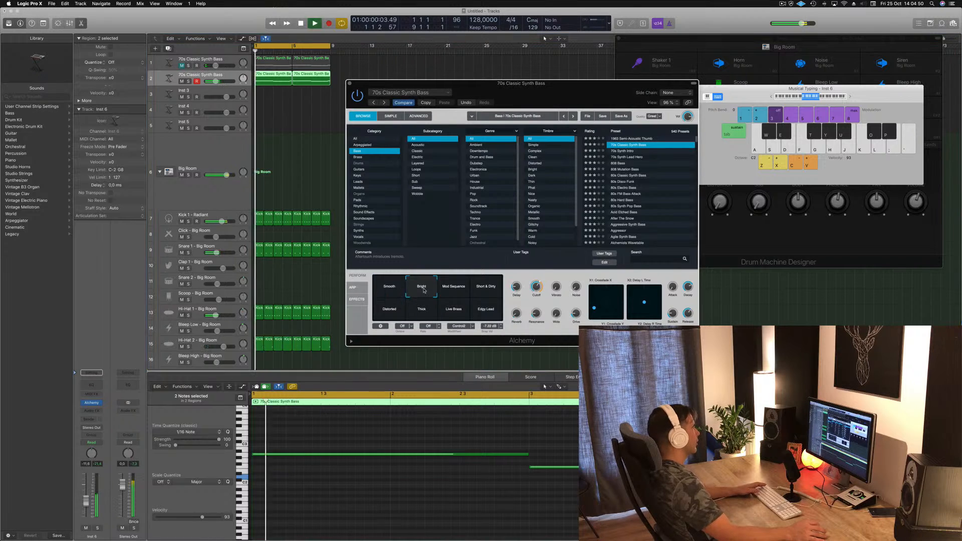
pyautogui.press('super+z')
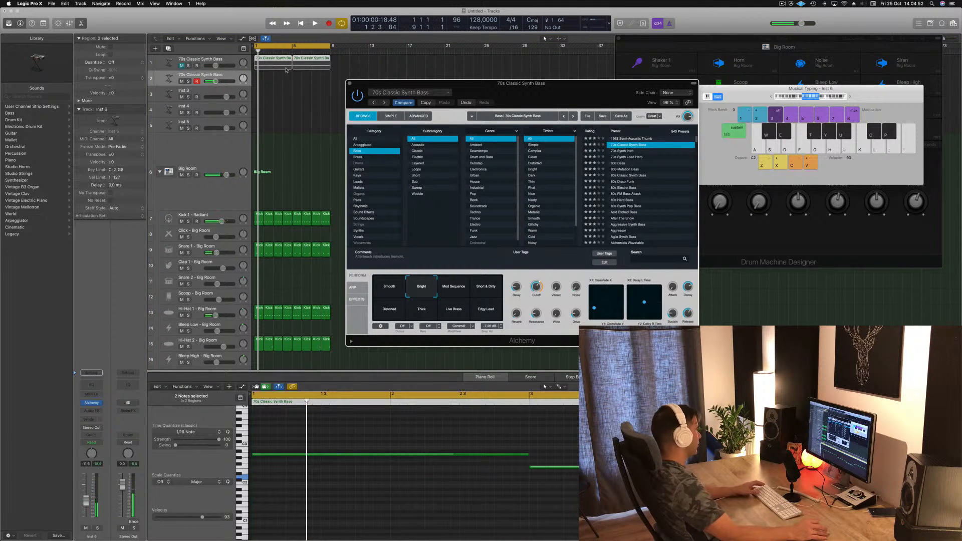
pyautogui.moveTo(370, 67); pyautogui.dragTo(268, 81)
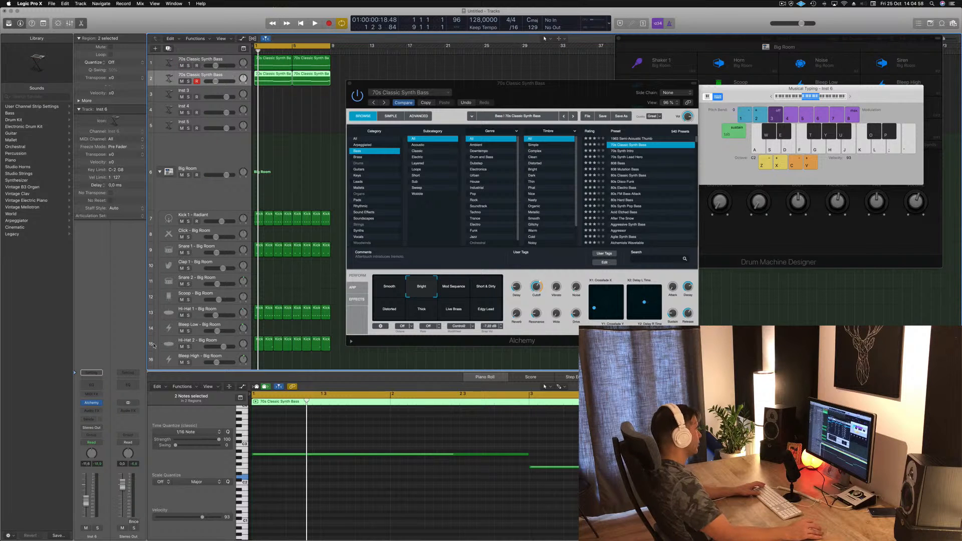
# Step: Open the duplicate track's own Alchemy instrument and close the original track's synth window
pyautogui.click(92, 405)
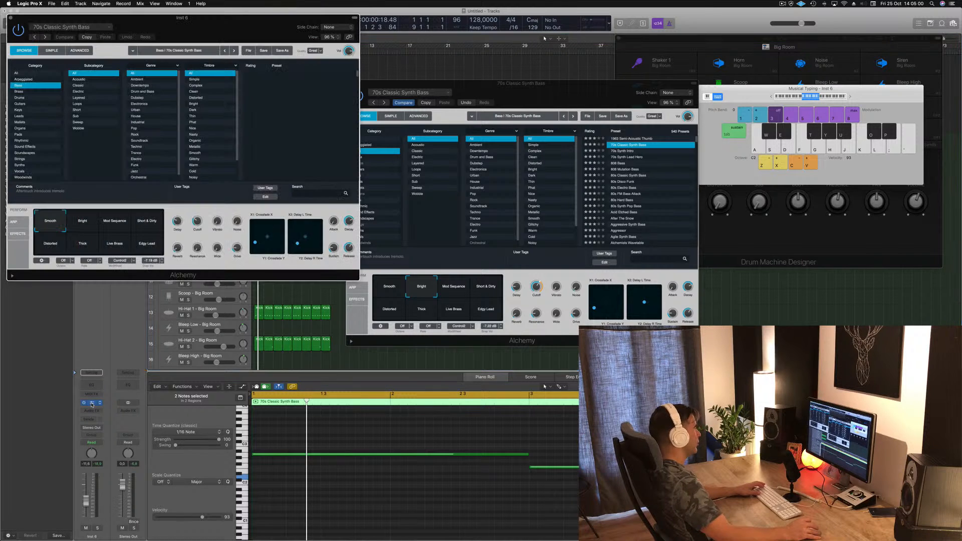
pyautogui.moveTo(547, 88); pyautogui.dragTo(634, 87)
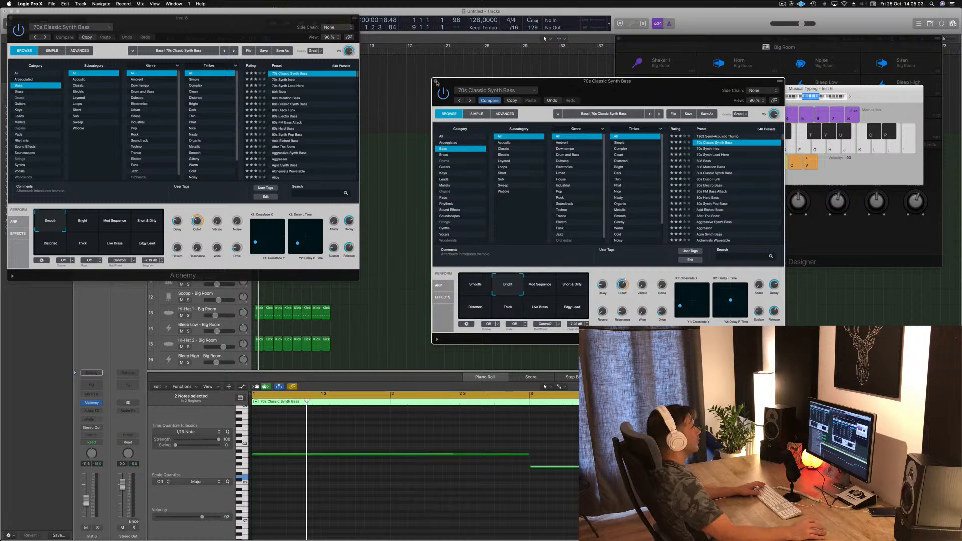
pyautogui.click(436, 82)
pyautogui.moveTo(215, 24); pyautogui.dragTo(540, 67)
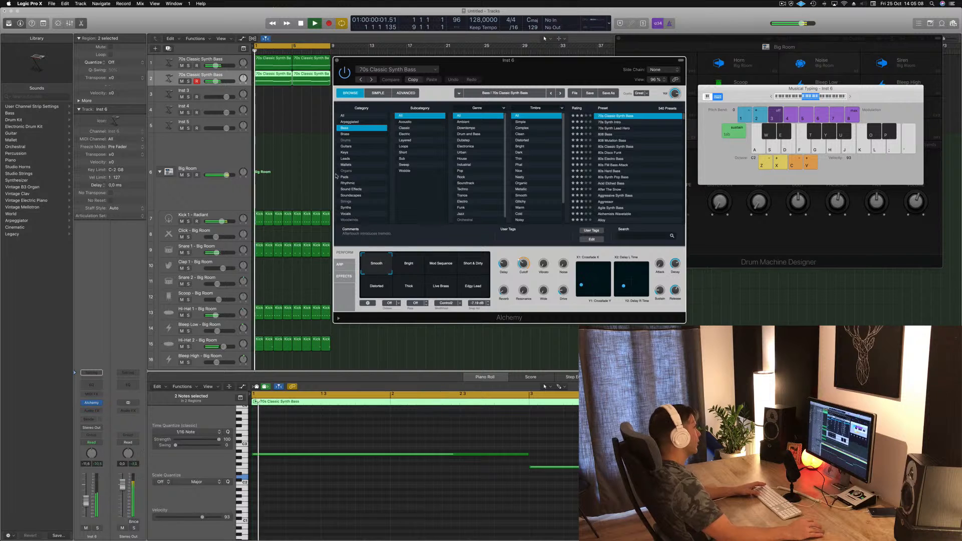
# Step: Compare the two bass tracks, place the duplicate above the original and mute it, with the original selected for playback
pyautogui.click(182, 65)
pyautogui.press('space')
pyautogui.press('space')
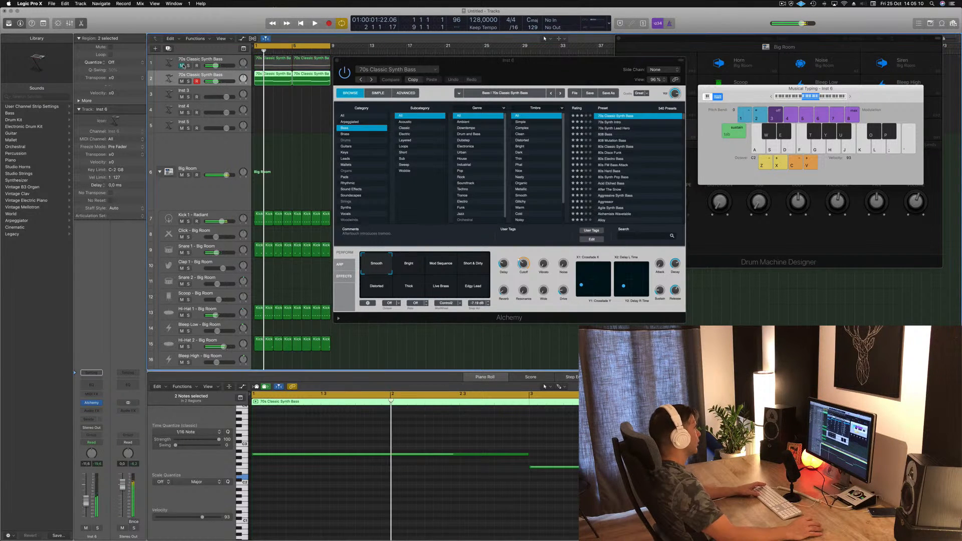
pyautogui.moveTo(203, 66); pyautogui.dragTo(182, 81)
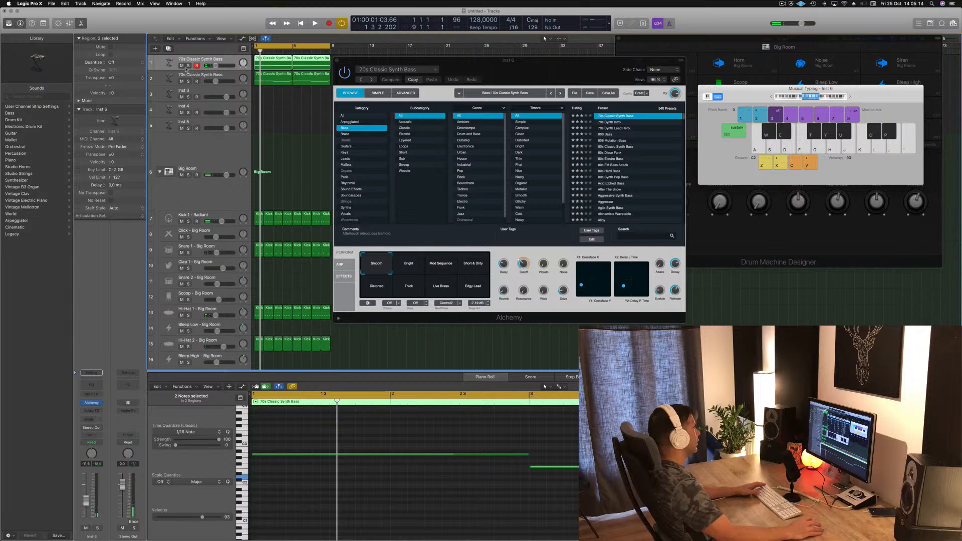
pyautogui.click(189, 66)
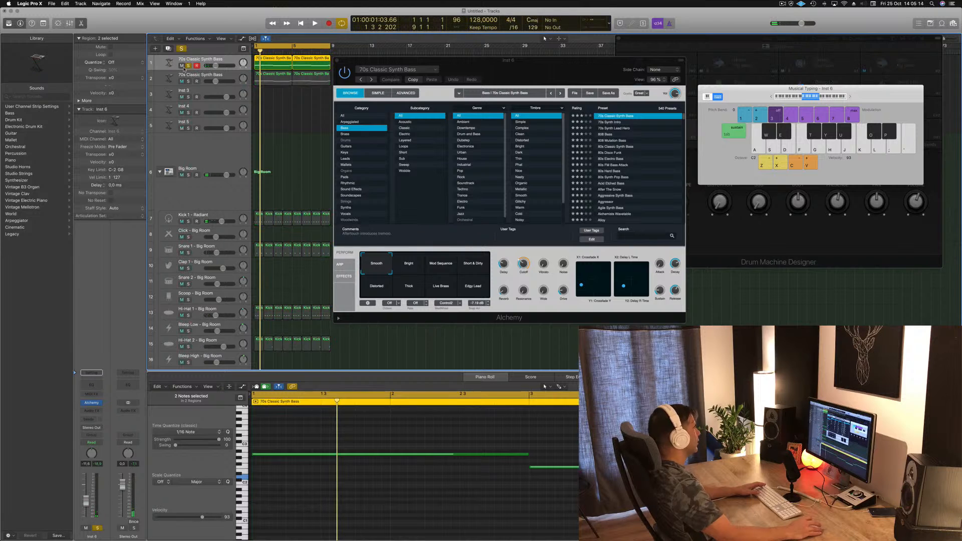
pyautogui.click(215, 75)
pyautogui.click(188, 65)
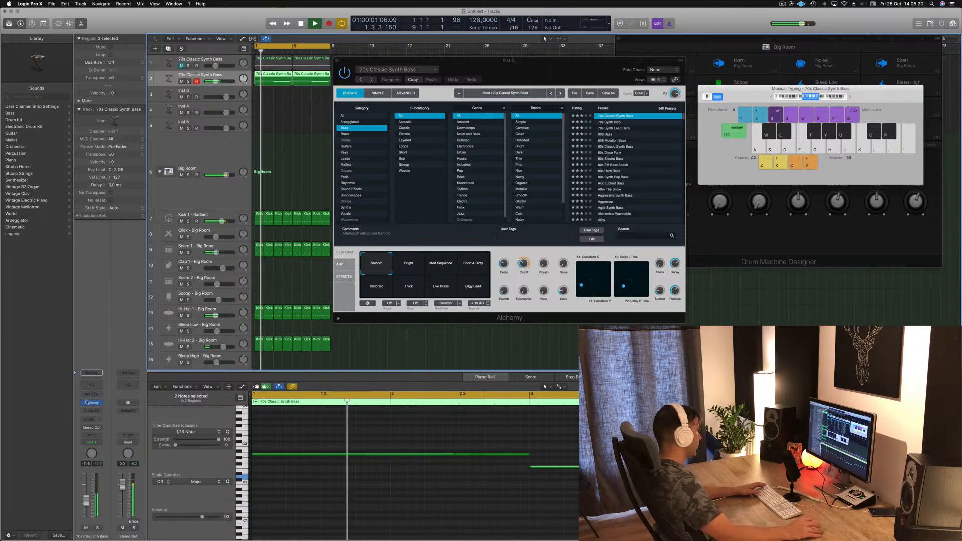
# Step: Open the original bass track's Alchemy instrument and close the duplicate's synth window
pyautogui.click(91, 404)
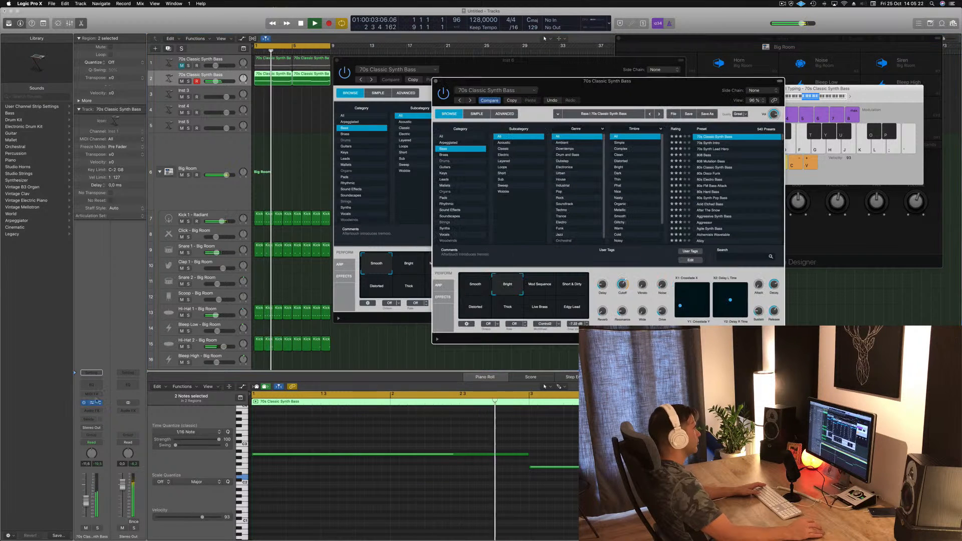
pyautogui.click(337, 61)
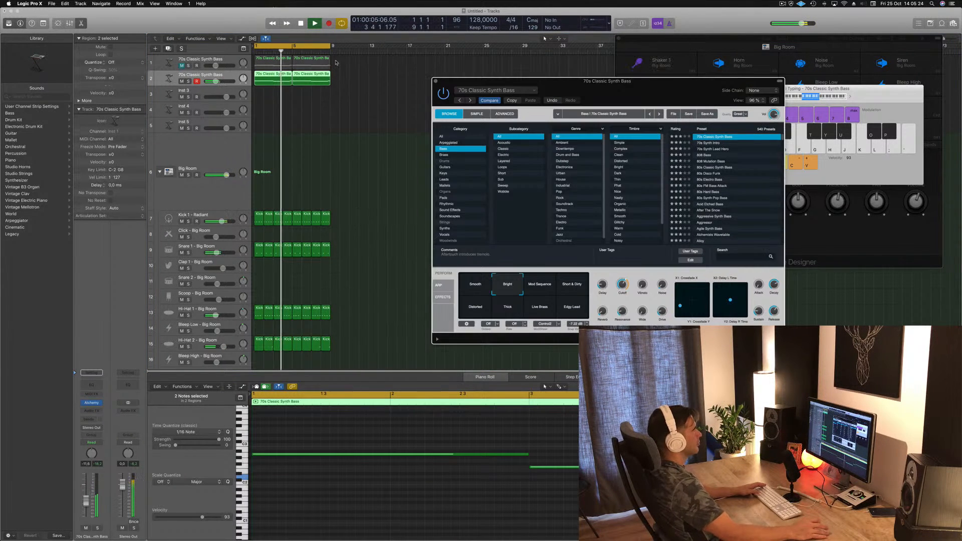
pyautogui.moveTo(585, 84); pyautogui.dragTo(484, 35)
# Step: Audition the Short & Dirty, Distorted, Live Brass and Edgy Lead variations while the loop plays from the start
pyautogui.press('Return')
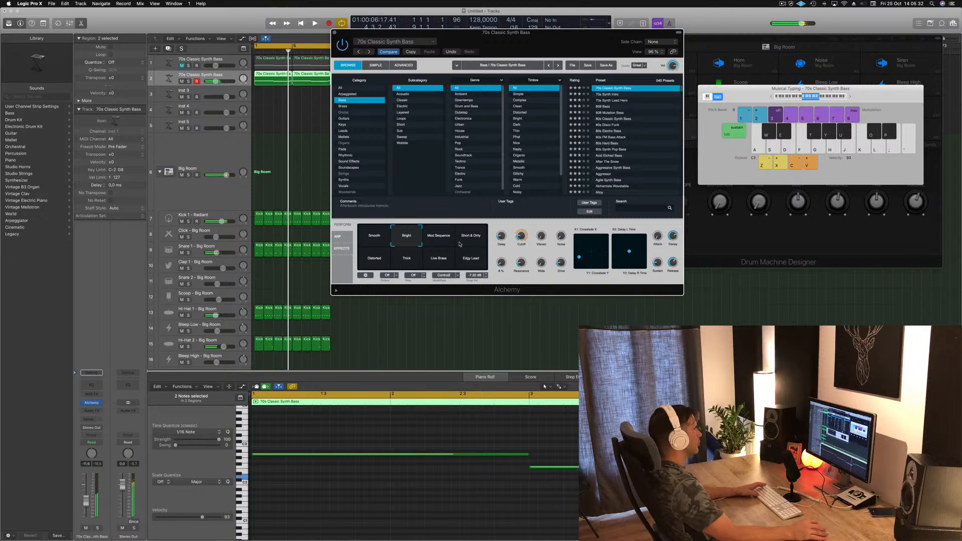
pyautogui.click(473, 237)
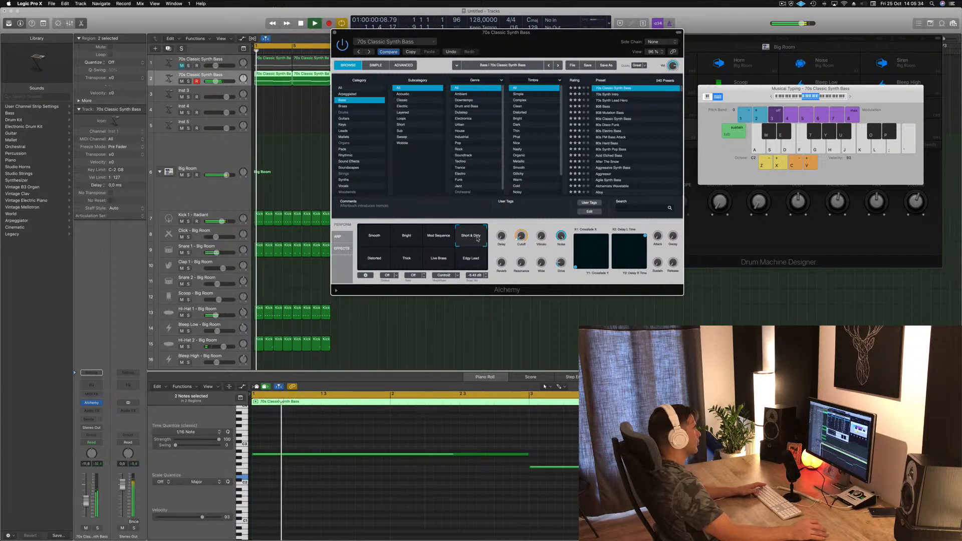
pyautogui.click(382, 259)
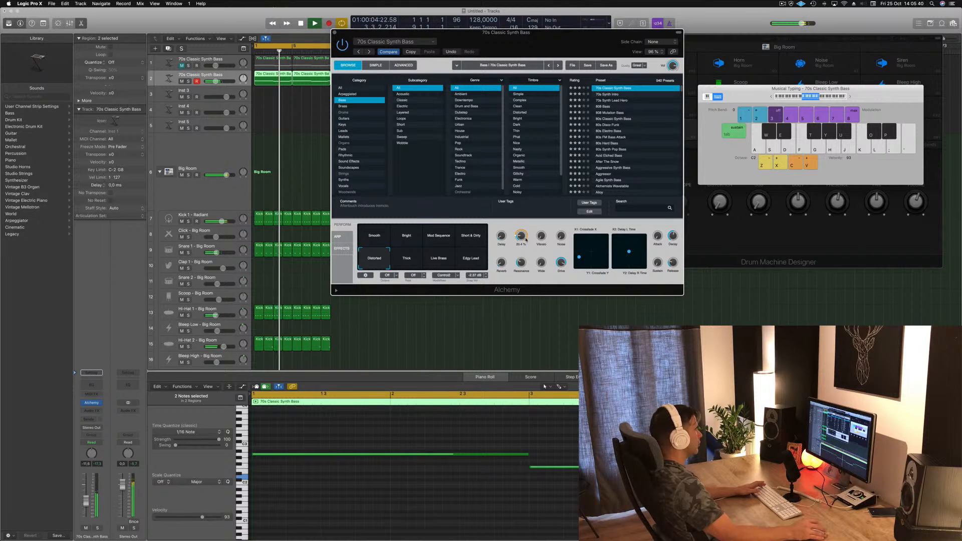
pyautogui.click(438, 260)
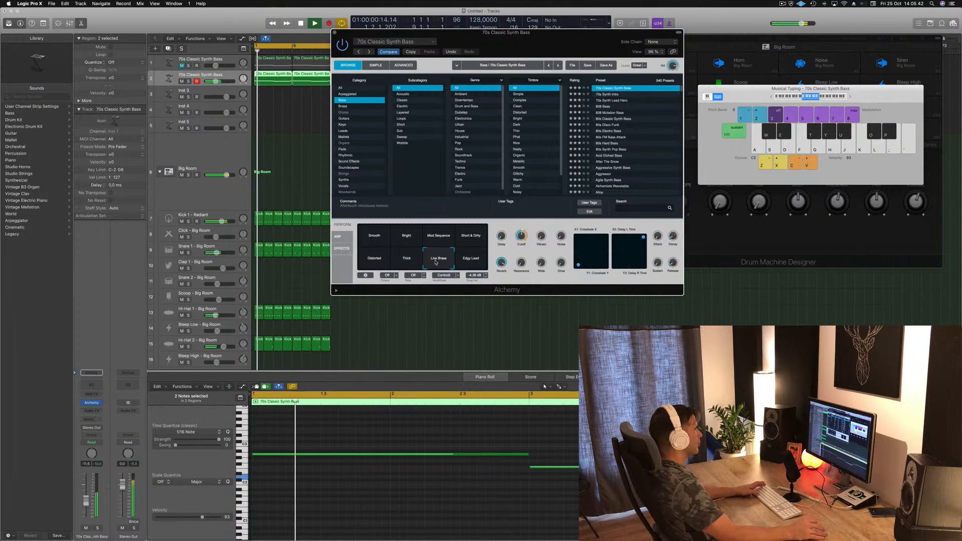
pyautogui.click(477, 256)
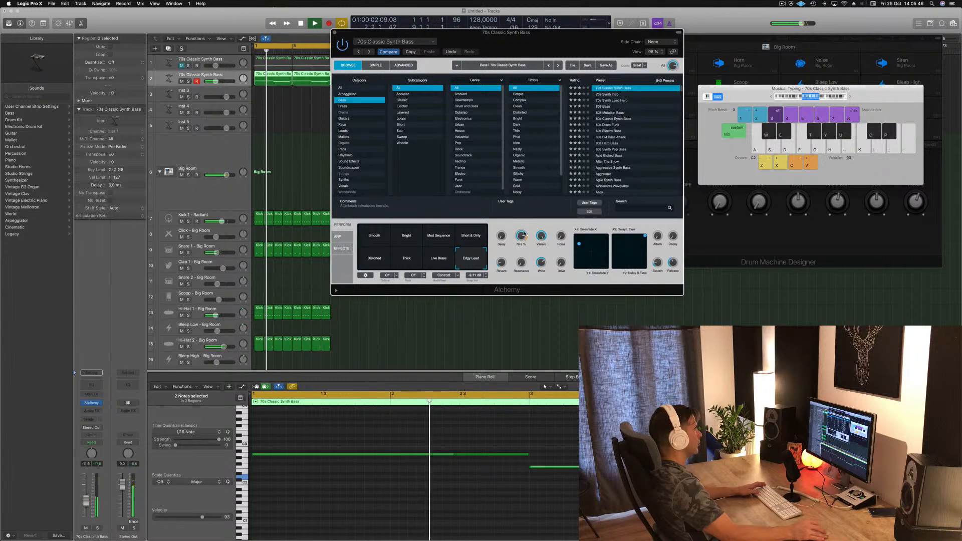
# Step: Set the bass preset to its Smooth variation and close the Alchemy window
pyautogui.click(375, 236)
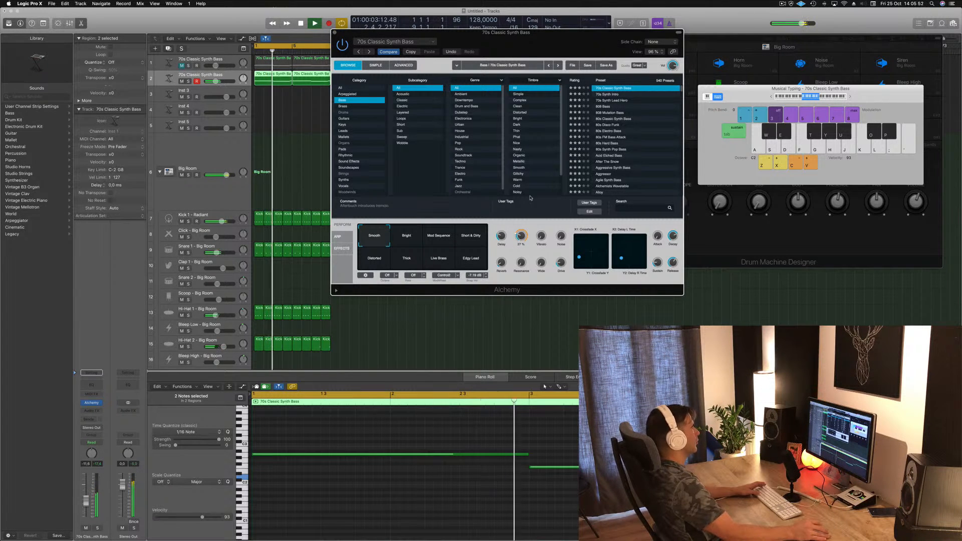
pyautogui.moveTo(416, 30); pyautogui.dragTo(561, 43)
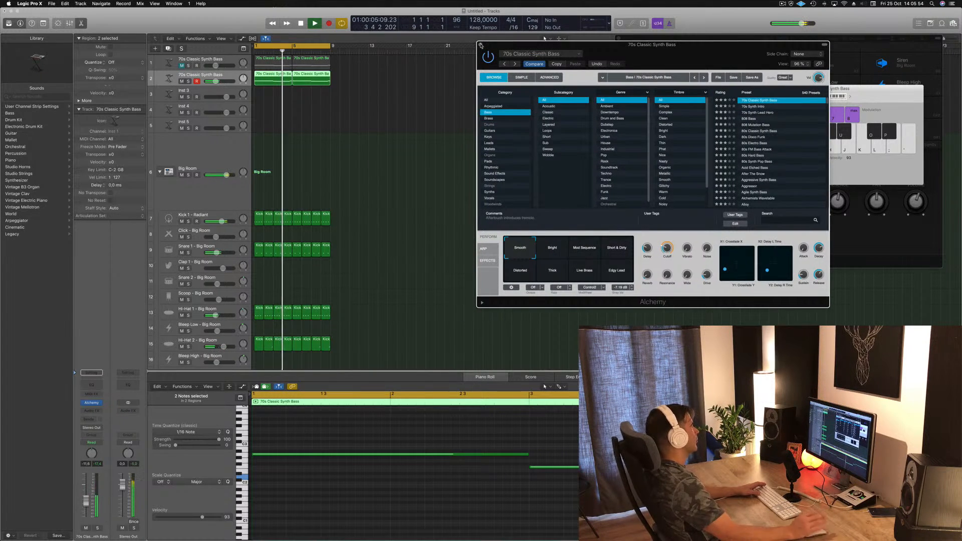
pyautogui.click(480, 45)
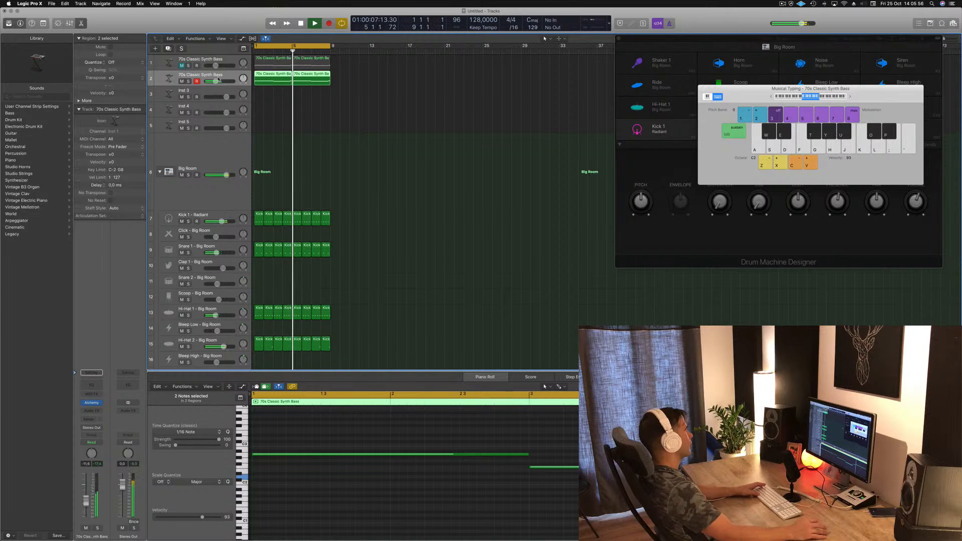
# Step: Add a send from the Kick 1 - Radiant track to Bus 5
pyautogui.click(222, 213)
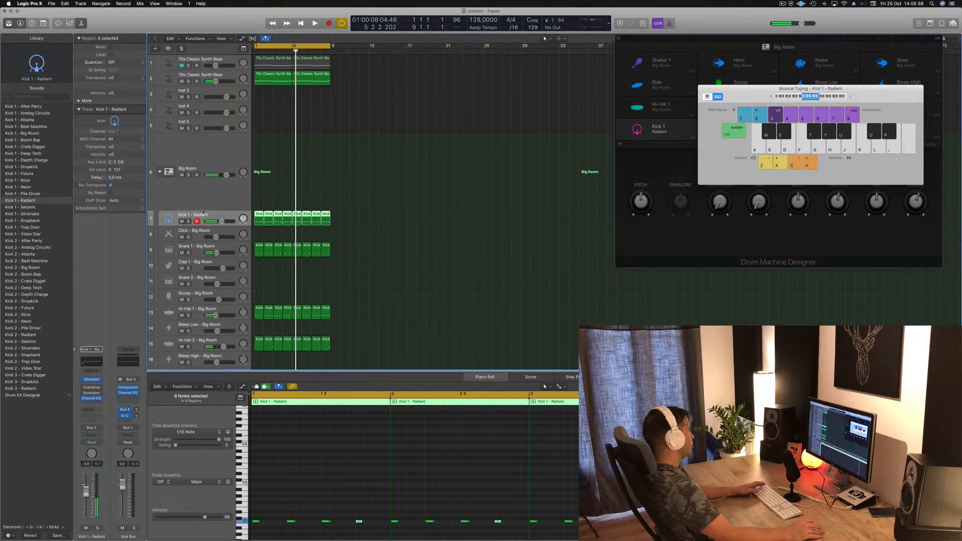
pyautogui.click(92, 410)
pyautogui.moveTo(99, 424)
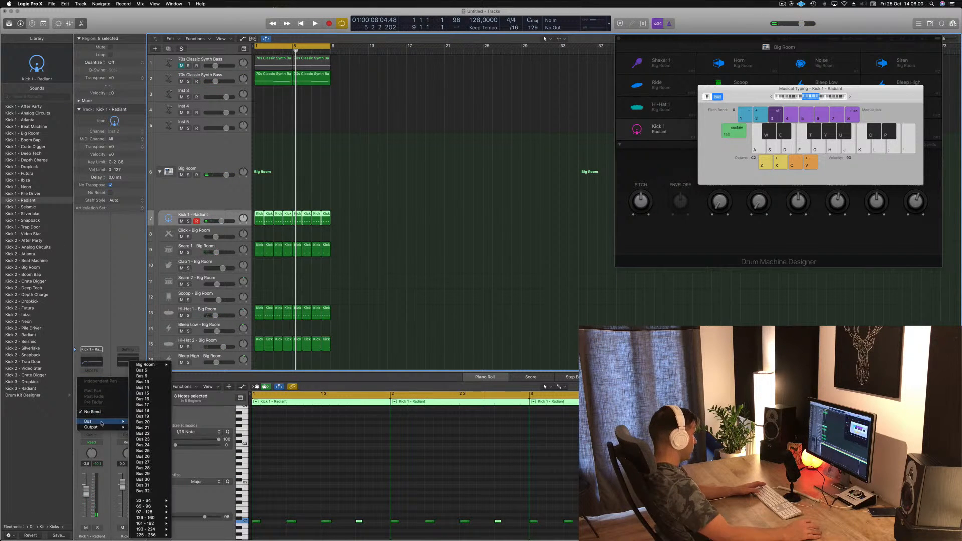
pyautogui.click(150, 372)
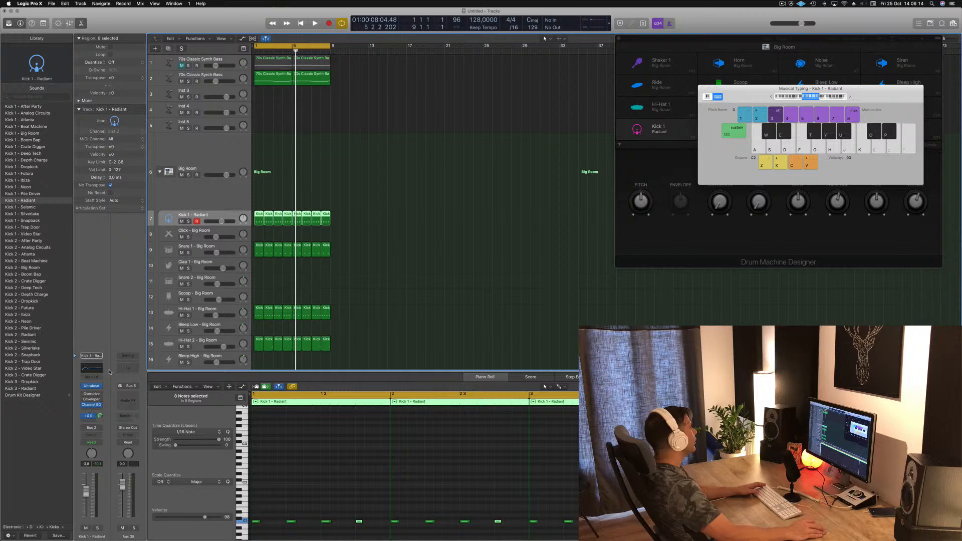
# Step: Set the Bus 5 aux channel's output to No Output and restart loop playback
pyautogui.press('space')
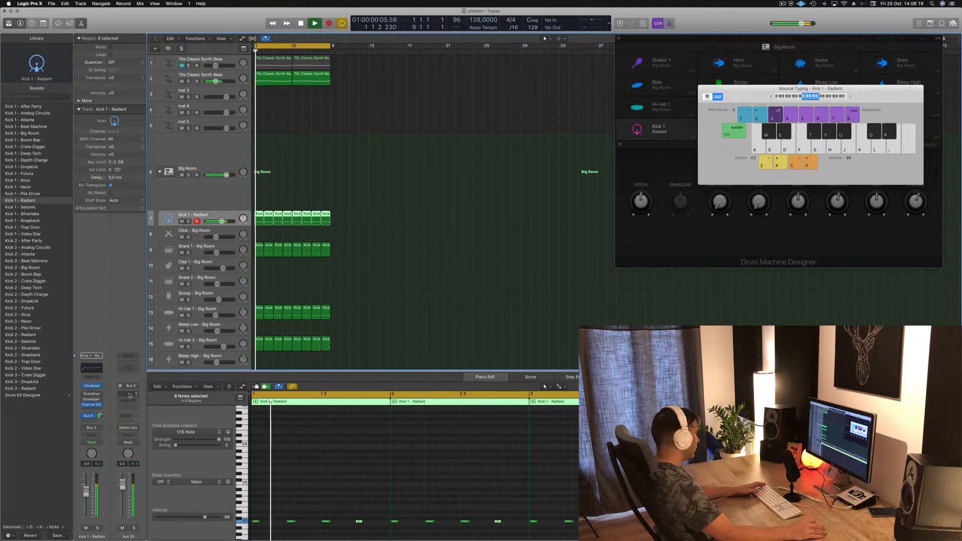
pyautogui.click(129, 428)
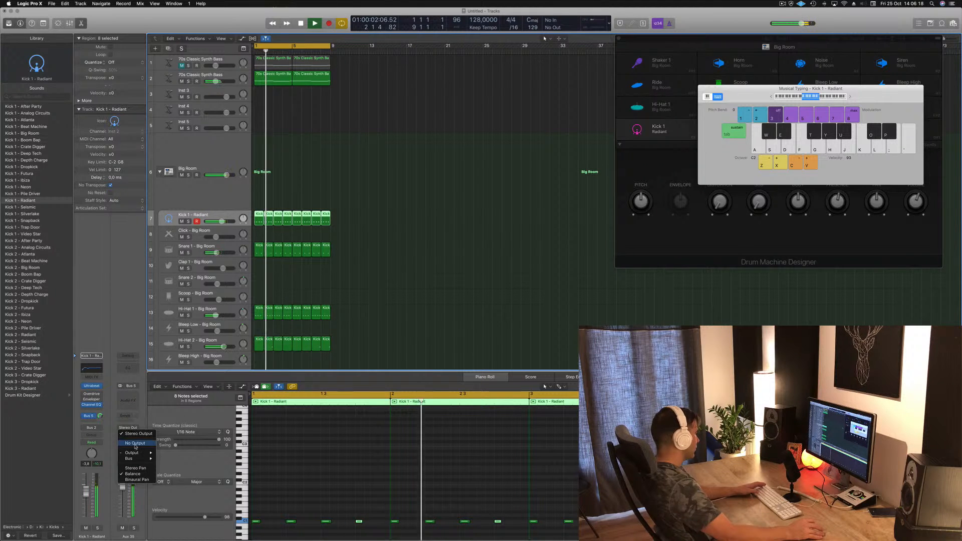
pyautogui.click(135, 443)
pyautogui.press('space')
pyautogui.press('space')
# Step: Insert a stereo Compressor on the second 70s Classic Synth Bass track
pyautogui.click(200, 75)
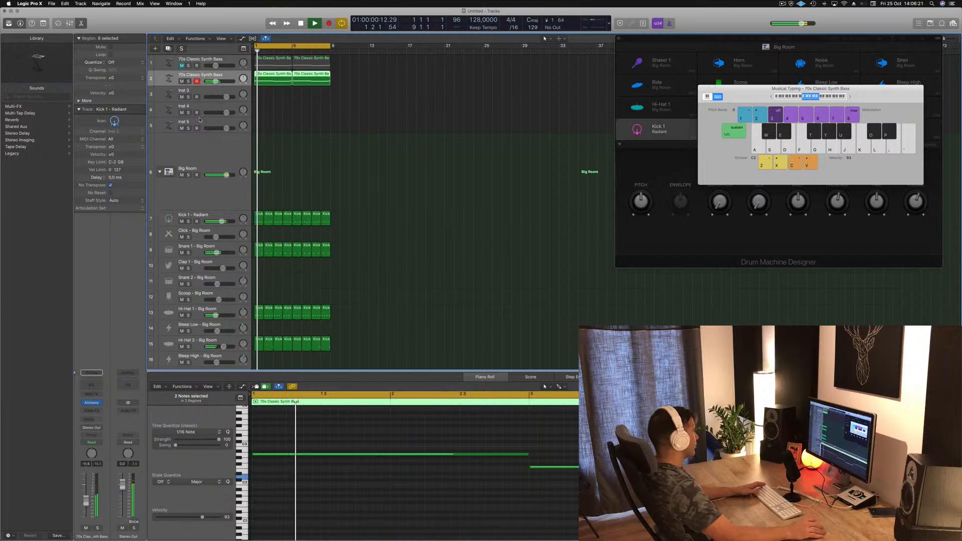
pyautogui.click(94, 411)
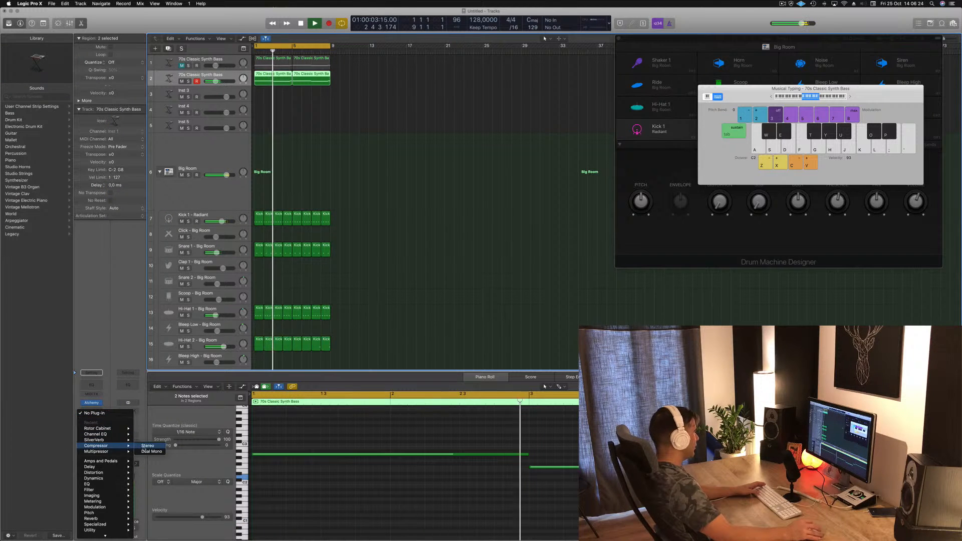
pyautogui.click(145, 448)
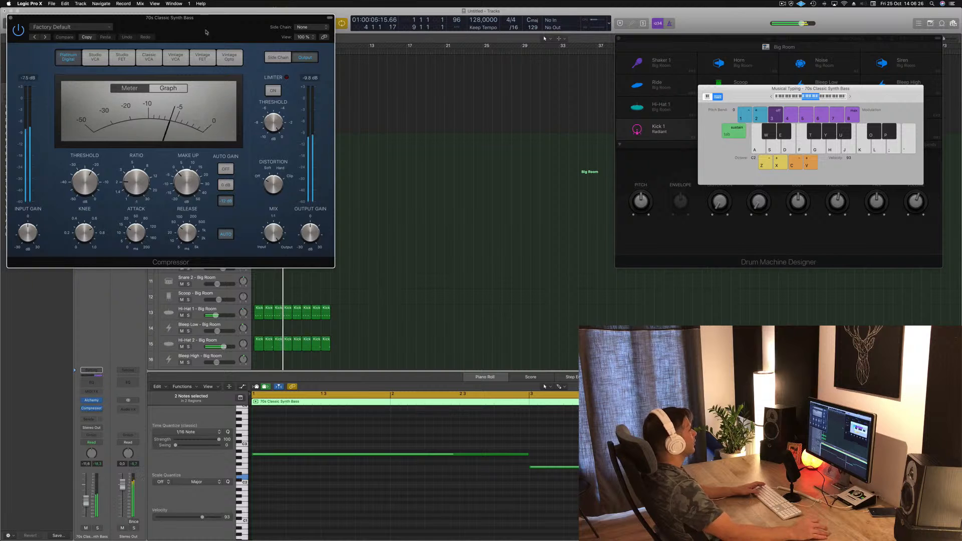
pyautogui.moveTo(263, 32); pyautogui.dragTo(529, 58)
# Step: Set the Compressor's side chain to Bus 2, adjust the compression settings by ear and close its window
pyautogui.moveTo(586, 73)
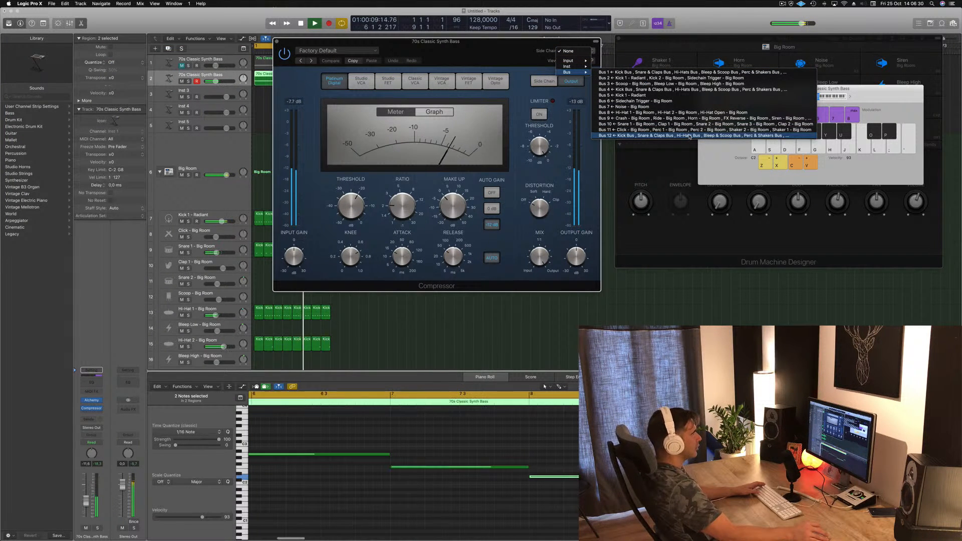
pyautogui.click(700, 79)
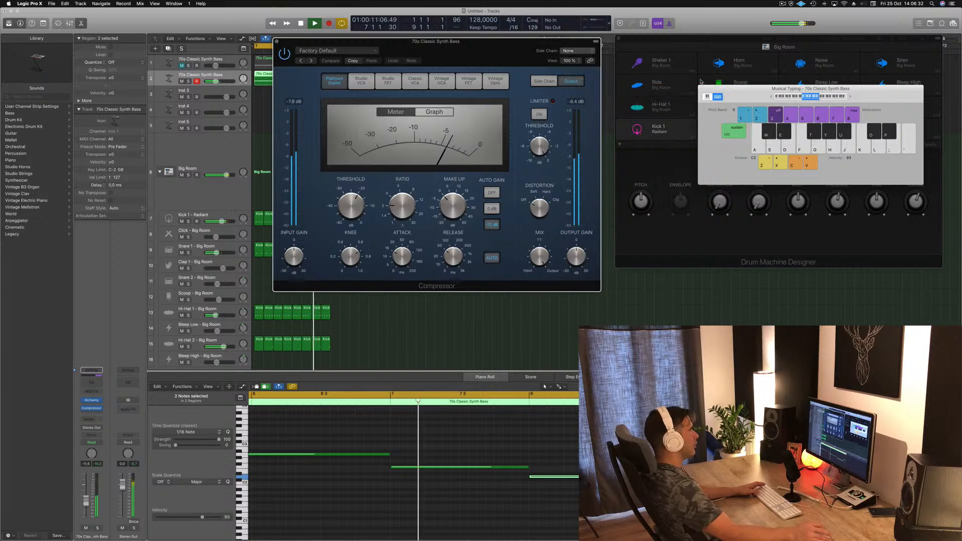
pyautogui.moveTo(498, 41); pyautogui.dragTo(599, 67)
pyautogui.moveTo(548, 278); pyautogui.dragTo(504, 295)
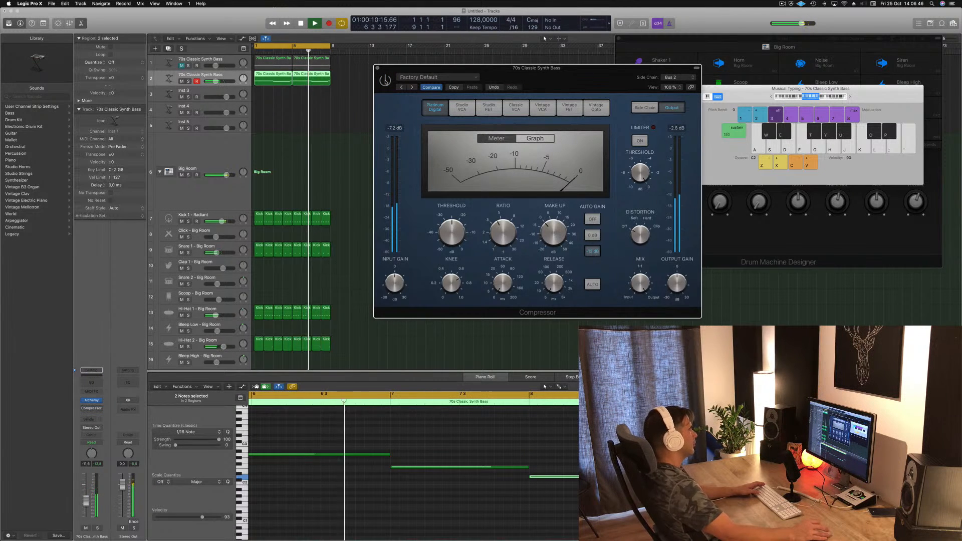
pyautogui.moveTo(581, 79); pyautogui.dragTo(572, 138)
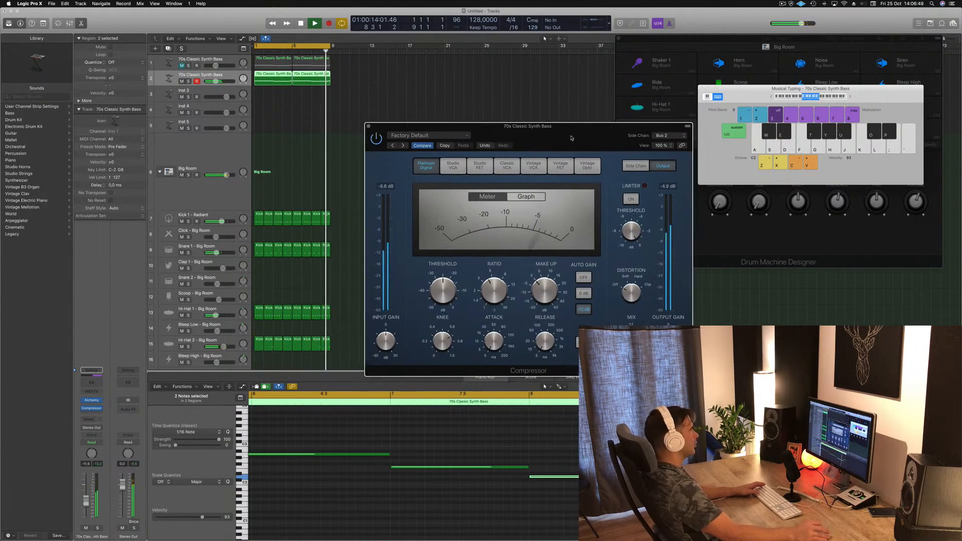
pyautogui.click(369, 126)
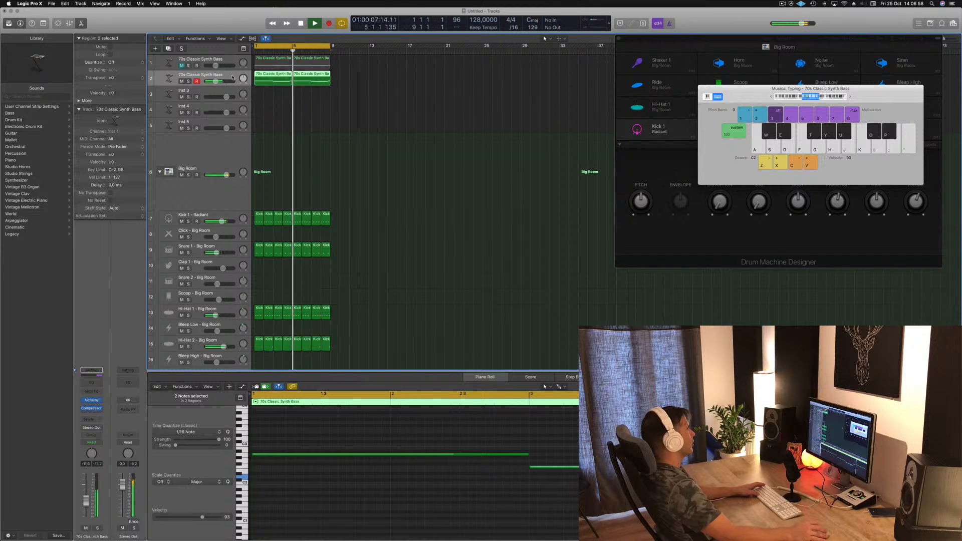
# Step: Add a Channel EQ to the second bass track and set its high cut to 580 Hz at 48 dB/Oct
pyautogui.click(92, 384)
pyautogui.click(505, 55)
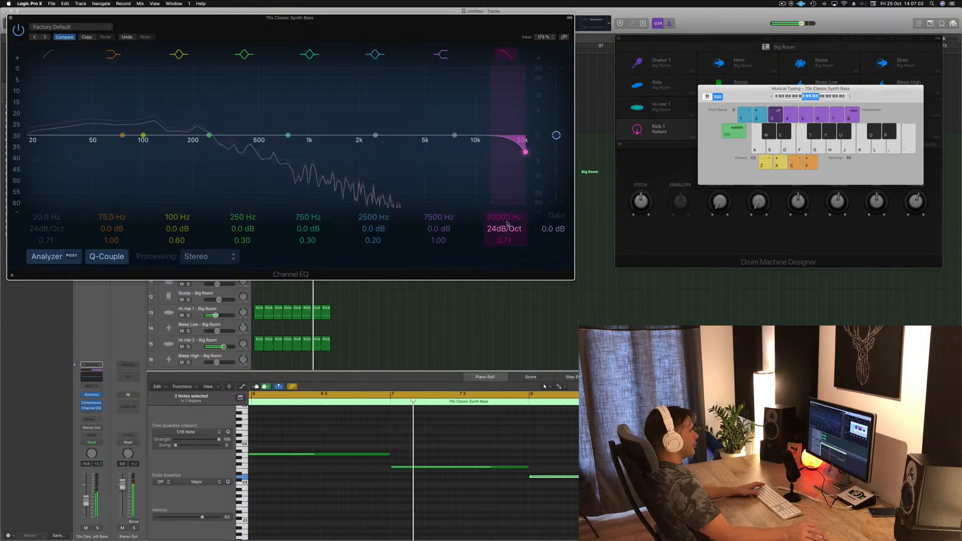
pyautogui.moveTo(503, 233); pyautogui.dragTo(504, 258)
pyautogui.moveTo(502, 217); pyautogui.dragTo(502, 232)
pyautogui.moveTo(359, 34); pyautogui.dragTo(525, 81)
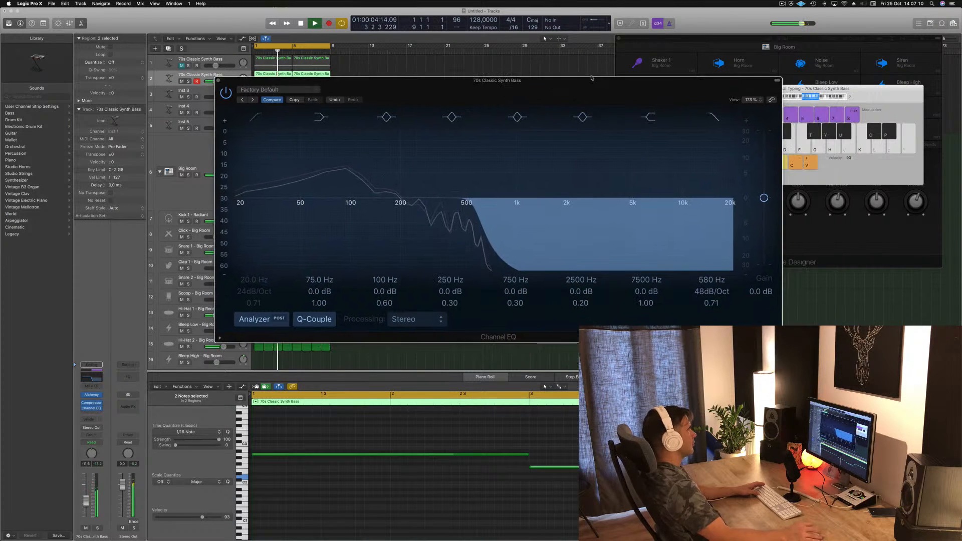
# Step: Raise the EQ's high cut to about 1020 Hz with a Q of 0.64 and switch that band off
pyautogui.moveTo(517, 214)
pyautogui.mouseDown()
pyautogui.moveTo(527, 216)
pyautogui.moveTo(518, 220)
pyautogui.mouseUp()
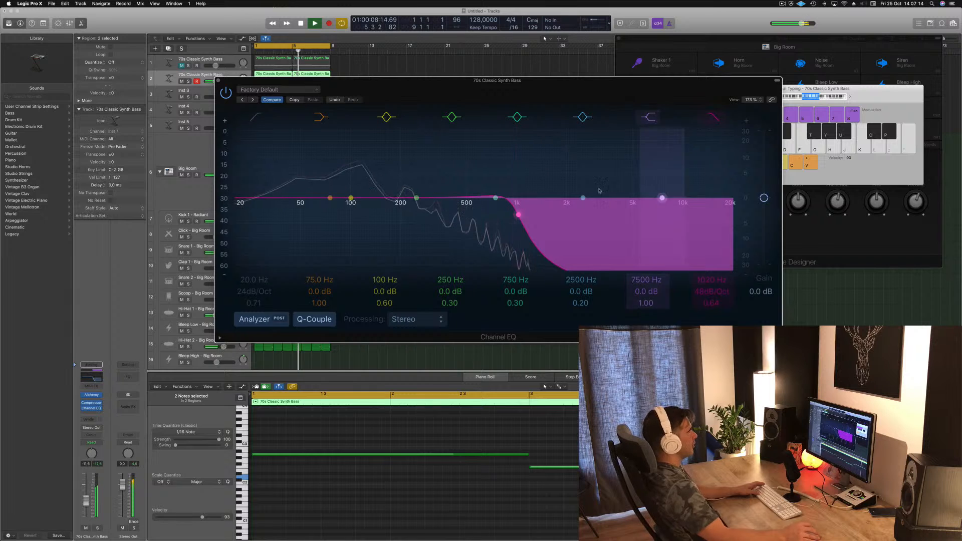
pyautogui.click(713, 118)
pyautogui.moveTo(657, 89); pyautogui.dragTo(784, 57)
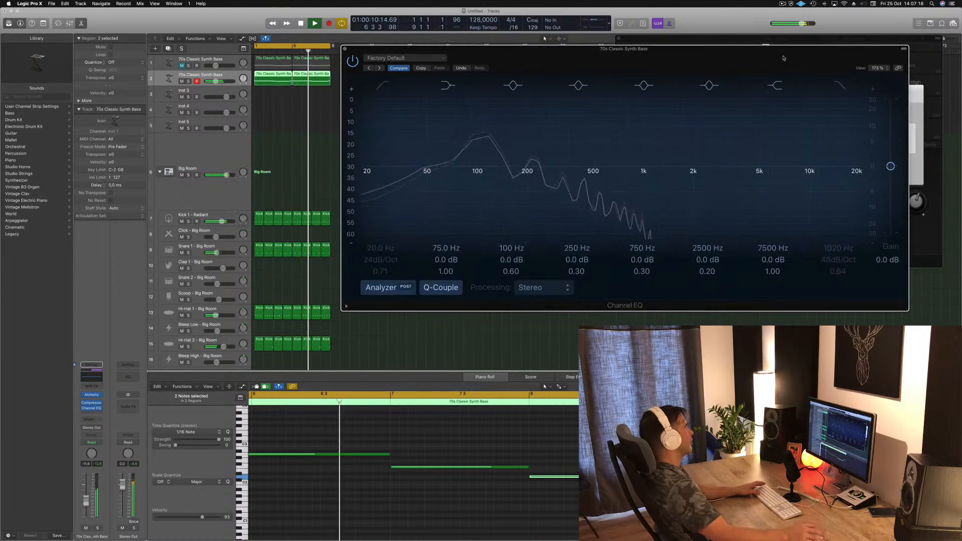
# Step: Duplicate the second bass track with its settings and copy its first region onto the new track
pyautogui.click(163, 49)
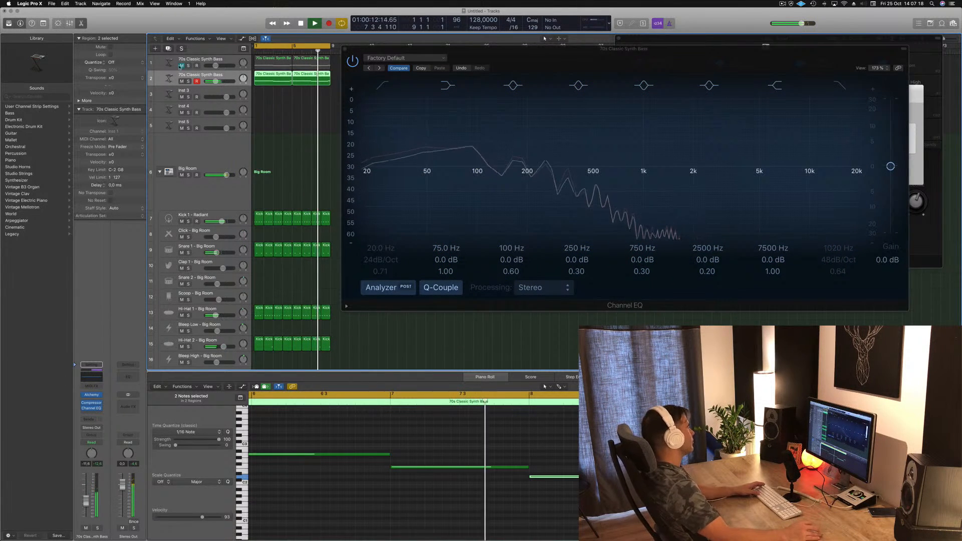
pyautogui.press('super+d')
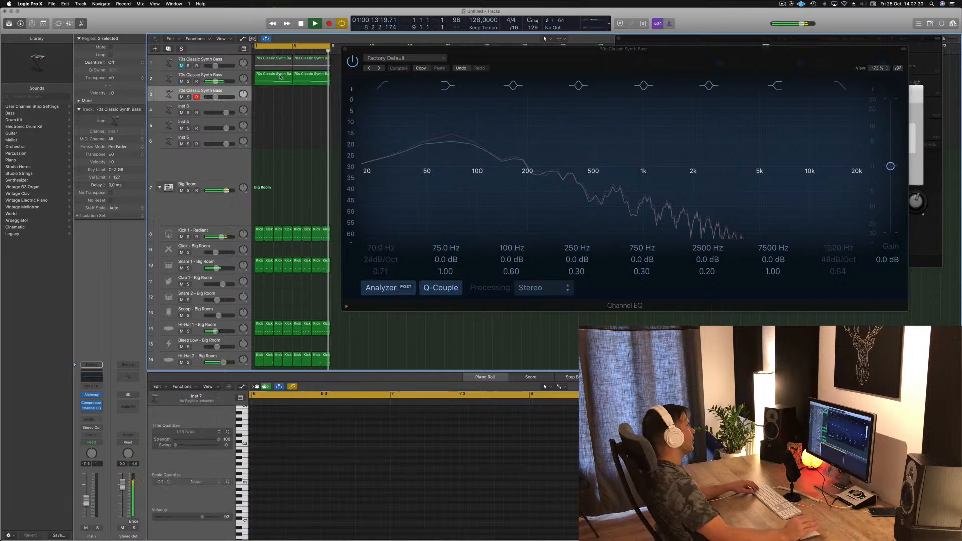
pyautogui.click(262, 82)
pyautogui.moveTo(262, 82); pyautogui.dragTo(262, 94)
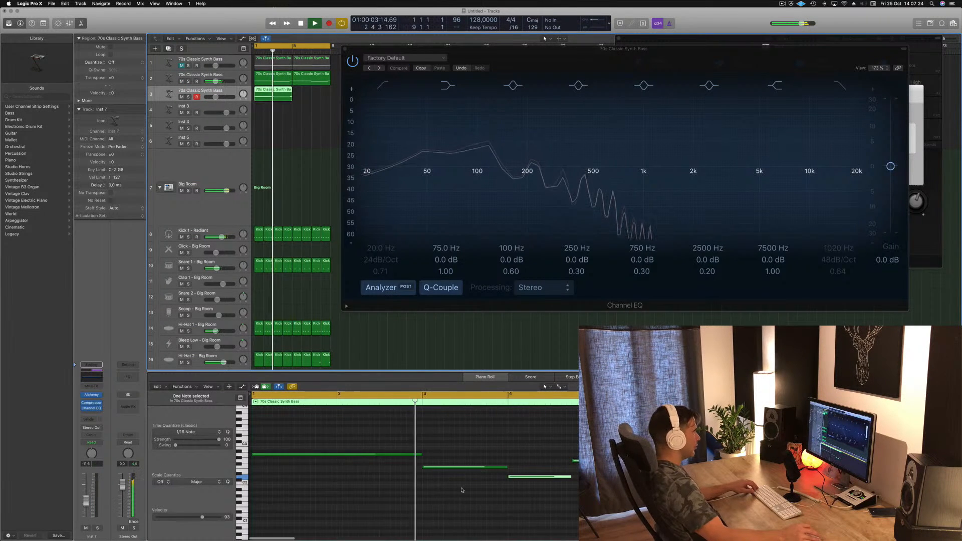
# Step: Duplicate all four notes of the copied bass region one octave higher and play the loop
pyautogui.click(461, 453)
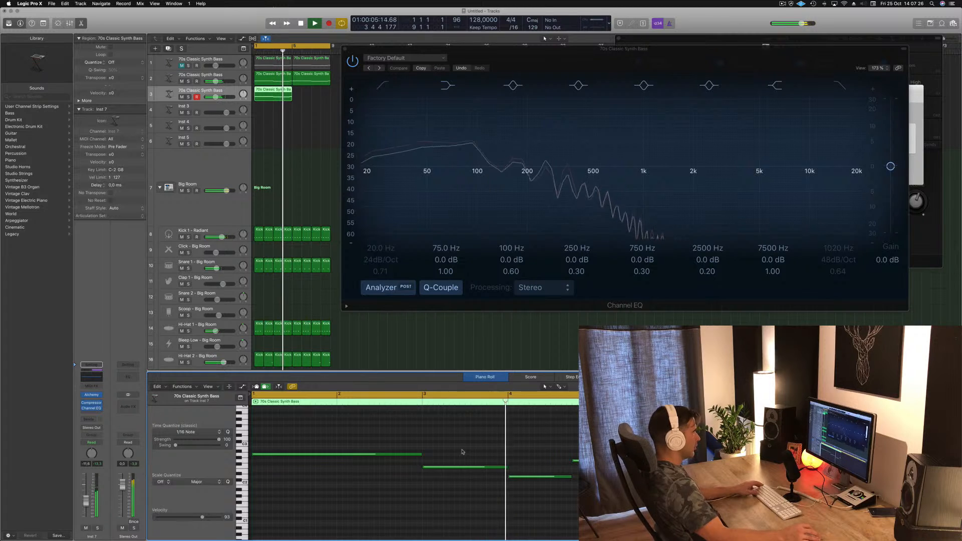
pyautogui.press('super+a')
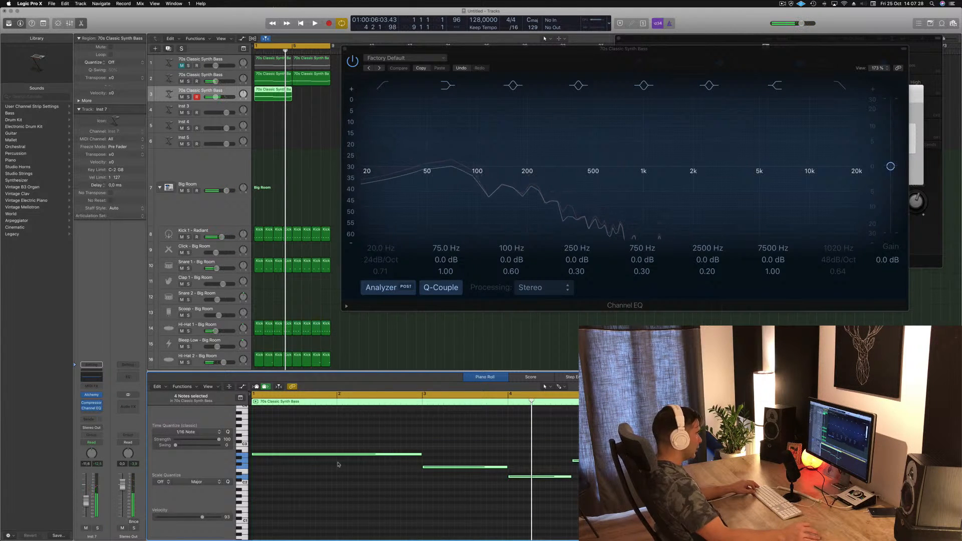
pyautogui.moveTo(337, 456); pyautogui.dragTo(339, 421)
pyautogui.press('space')
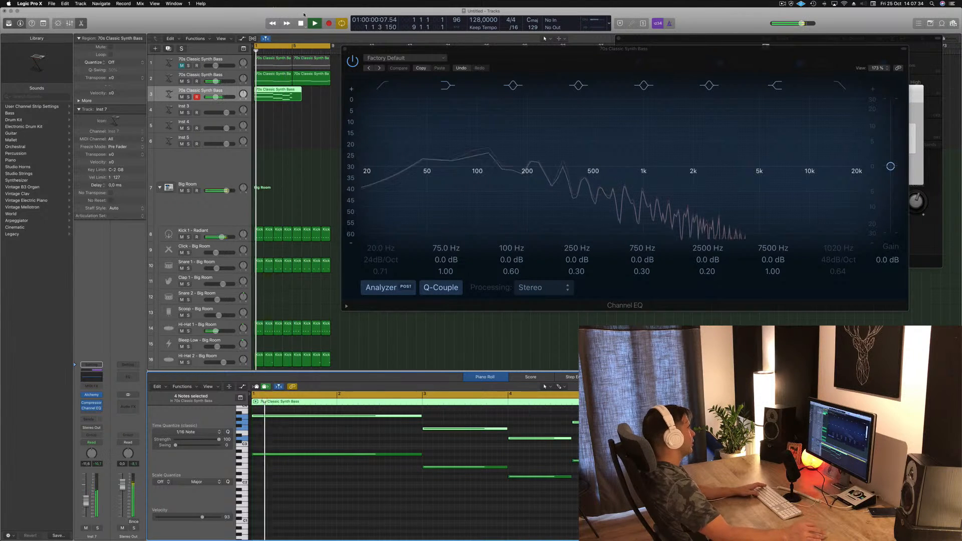
# Step: Split the copied bass region at bar 5 and delete the leftover part after it
pyautogui.moveTo(292, 91); pyautogui.dragTo(307, 107)
pyautogui.press('Delete')
pyautogui.press('Return')
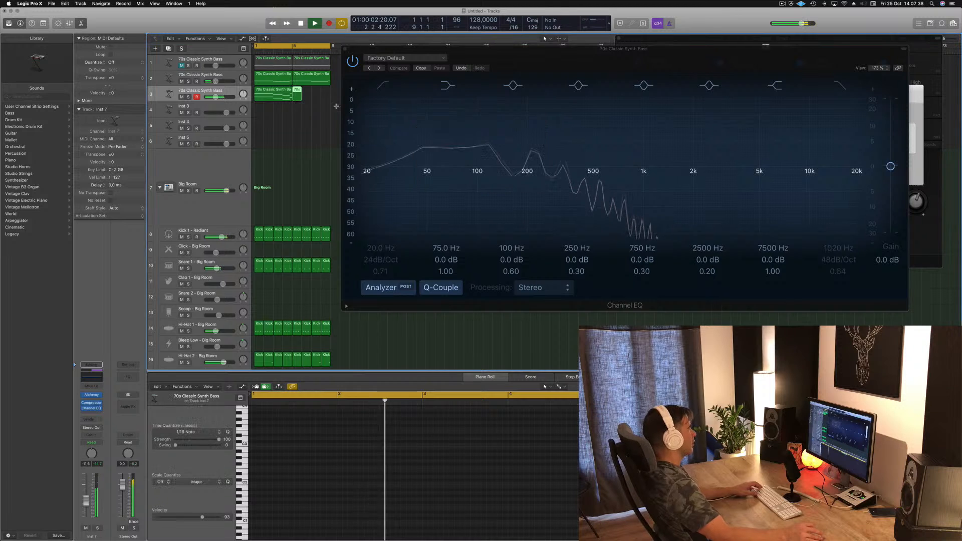
pyautogui.click(267, 99)
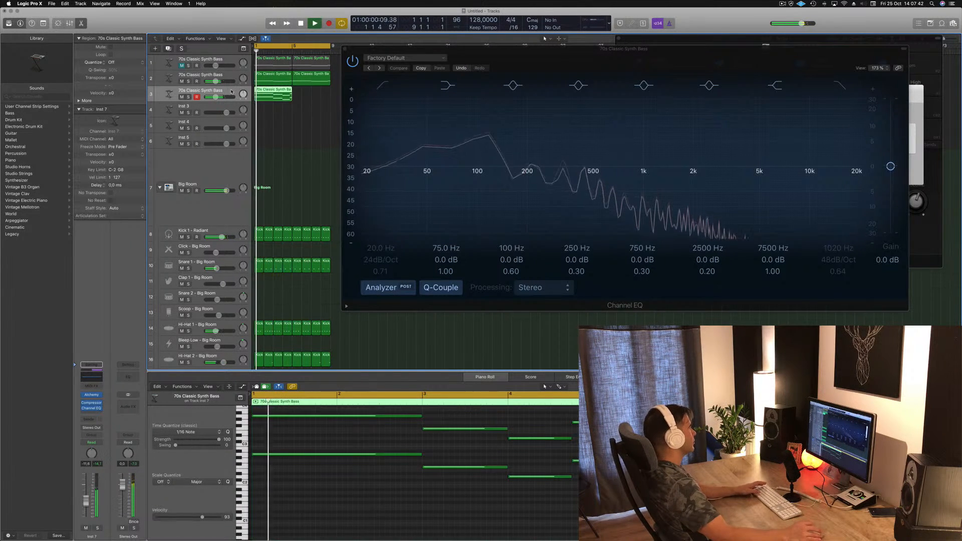
# Step: Replace the third track's Alchemy instrument with a stereo Retro Synth and lower the track volume to about -18 dB
pyautogui.click(100, 396)
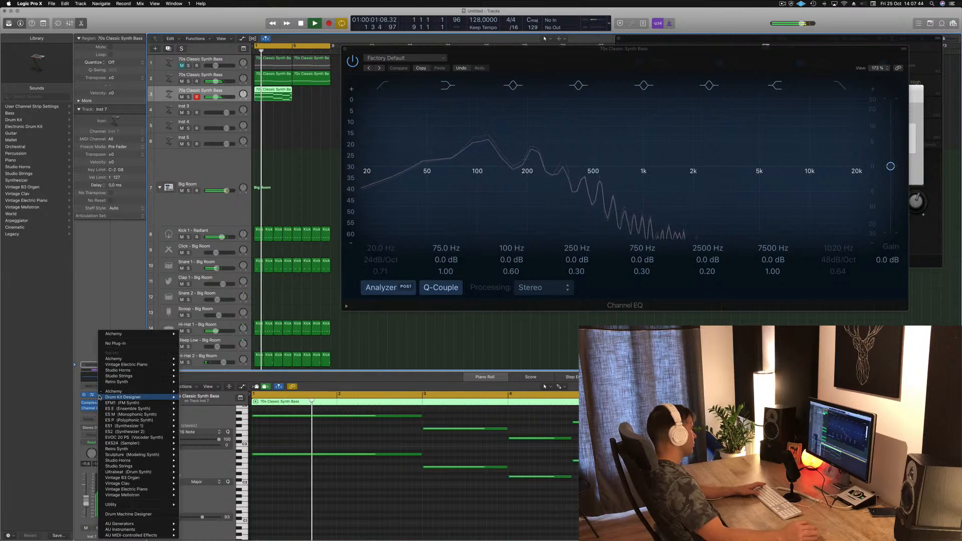
pyautogui.moveTo(150, 449)
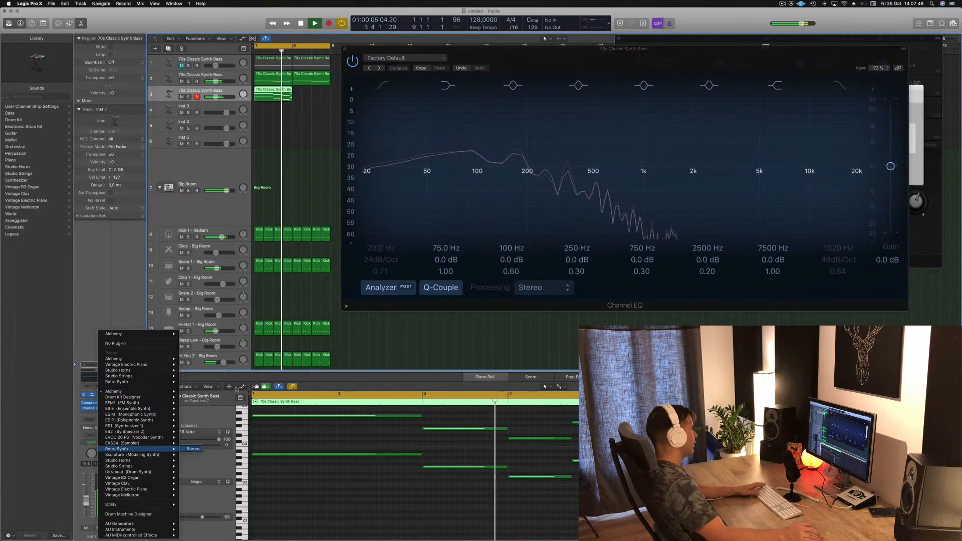
pyautogui.click(211, 428)
pyautogui.moveTo(197, 25); pyautogui.dragTo(718, 109)
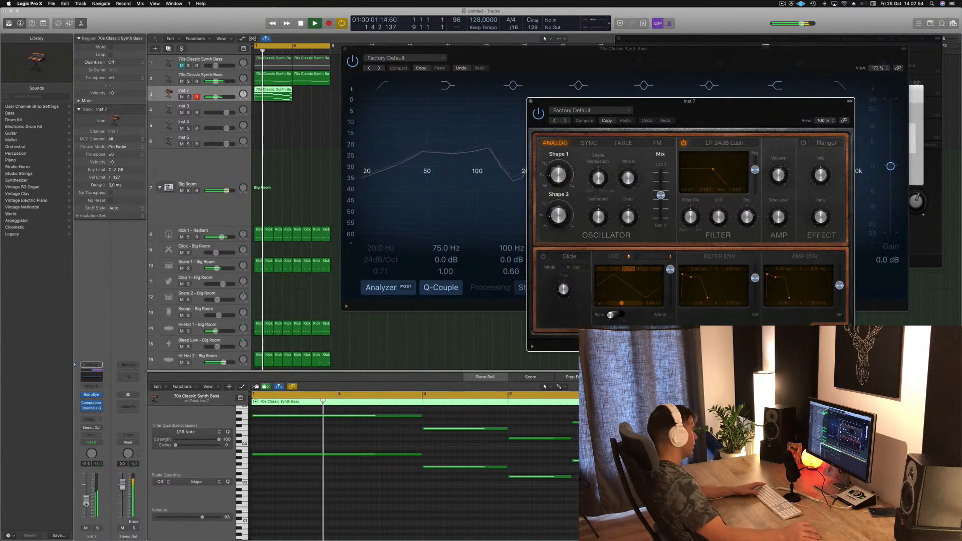
pyautogui.moveTo(86, 502); pyautogui.dragTo(86, 514)
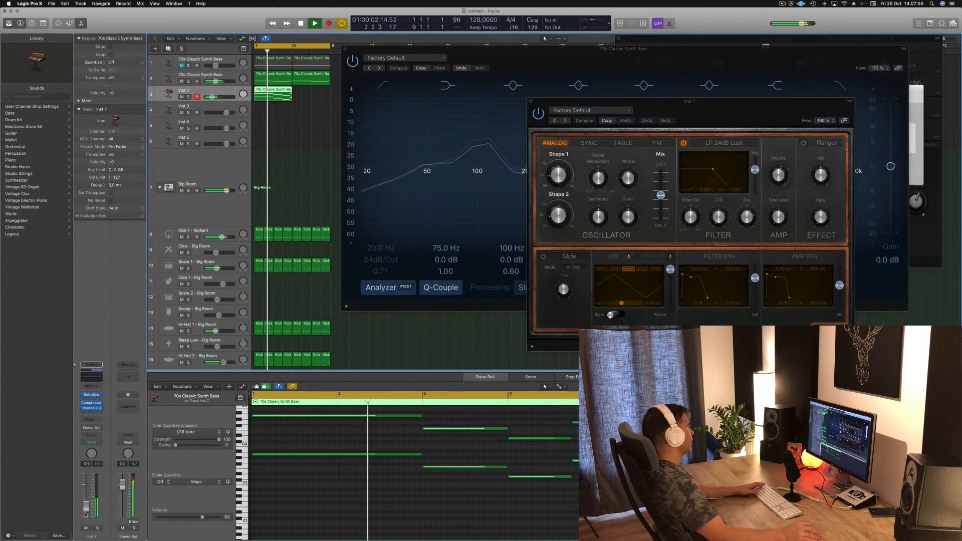
# Step: Insert an Arpeggiator MIDI effect on the Retro Synth track and play the loop from the start
pyautogui.click(91, 386)
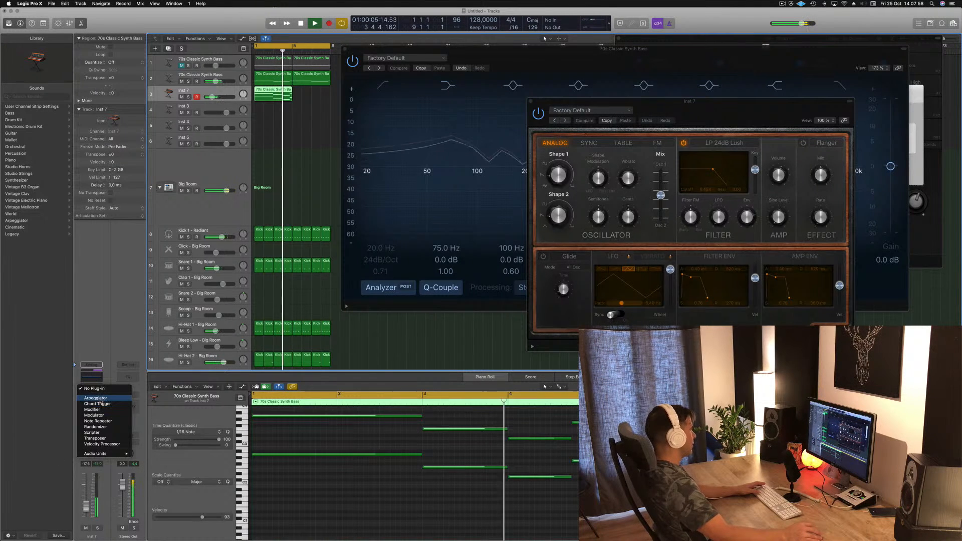
pyautogui.click(95, 398)
pyautogui.moveTo(256, 22); pyautogui.dragTo(841, 191)
pyautogui.press('space')
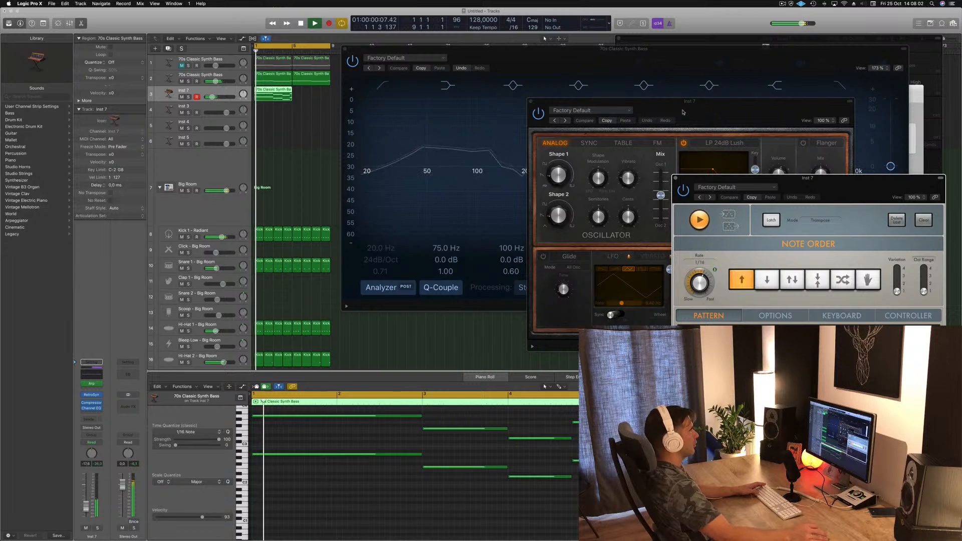
# Step: Step through the Retro Synth presets past Antimatter Synth to Big Syncer
pyautogui.moveTo(613, 134); pyautogui.dragTo(519, 126)
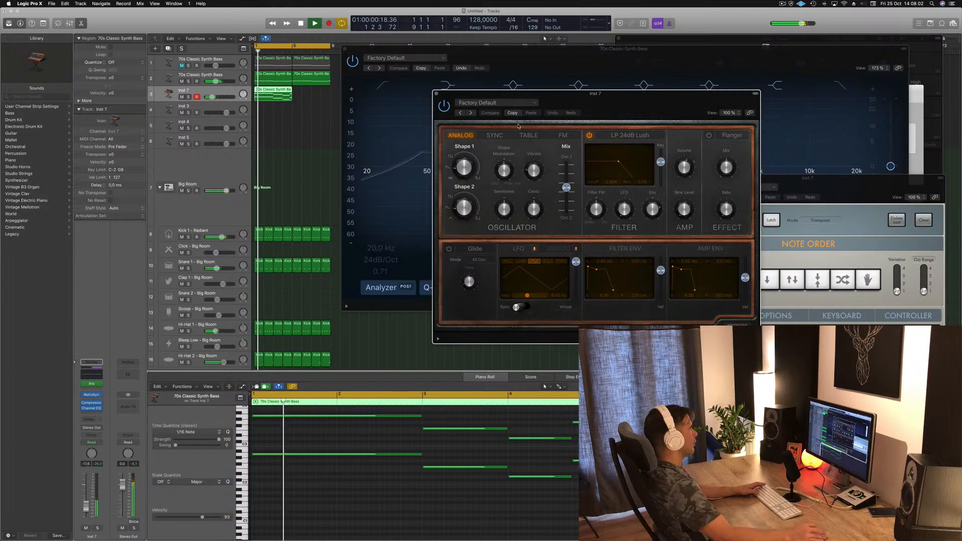
pyautogui.click(470, 114)
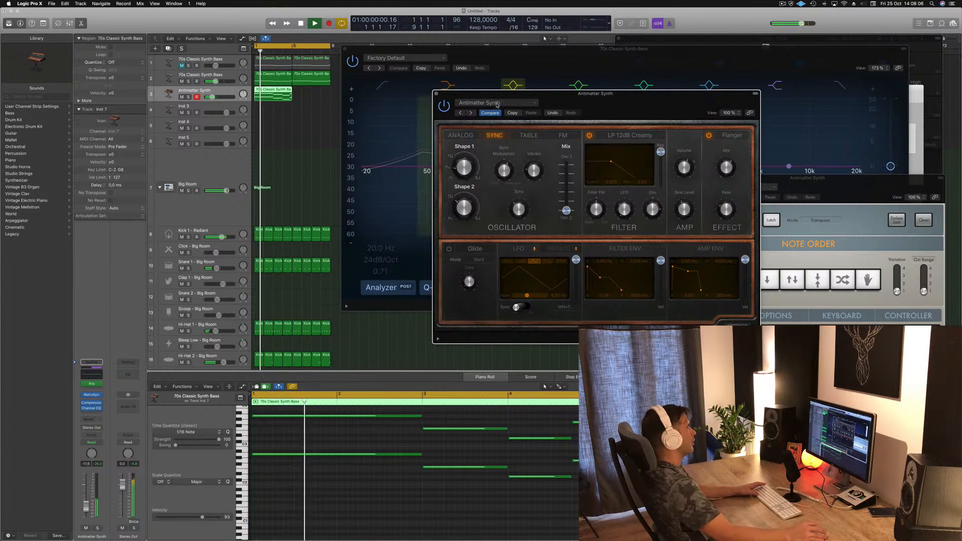
pyautogui.moveTo(623, 102); pyautogui.dragTo(443, 97)
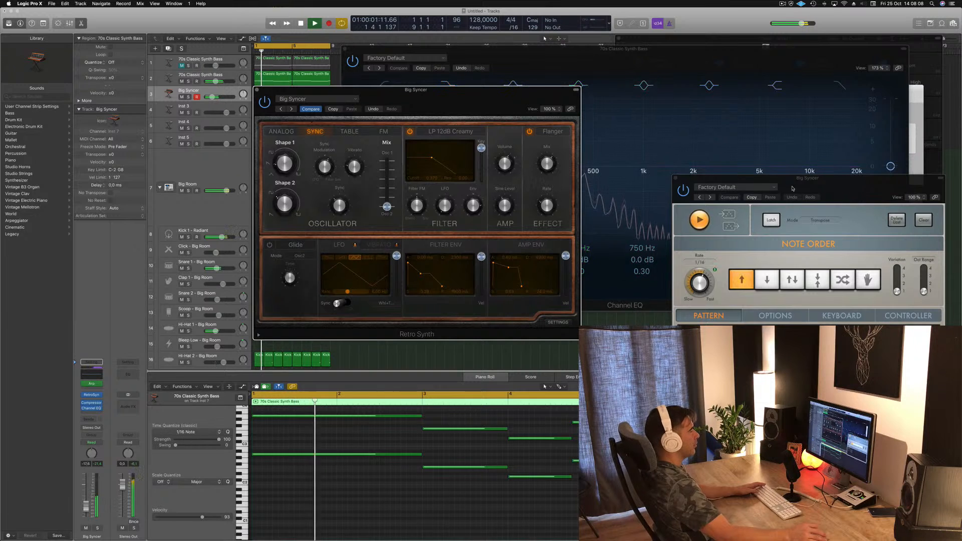
# Step: Compare the second bass track with the EQ's high cut on and off, and close the Channel EQ window
pyautogui.click(684, 137)
pyautogui.press('space')
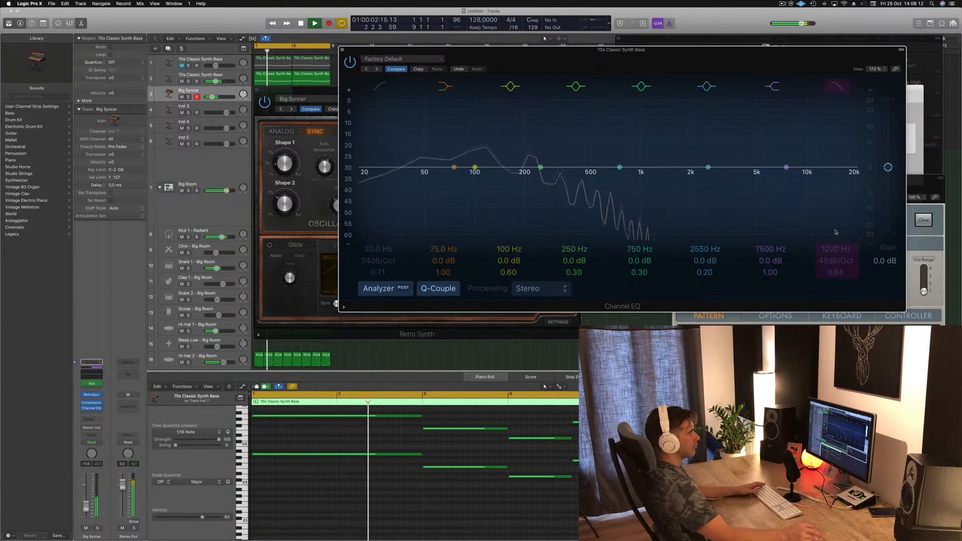
pyautogui.click(839, 89)
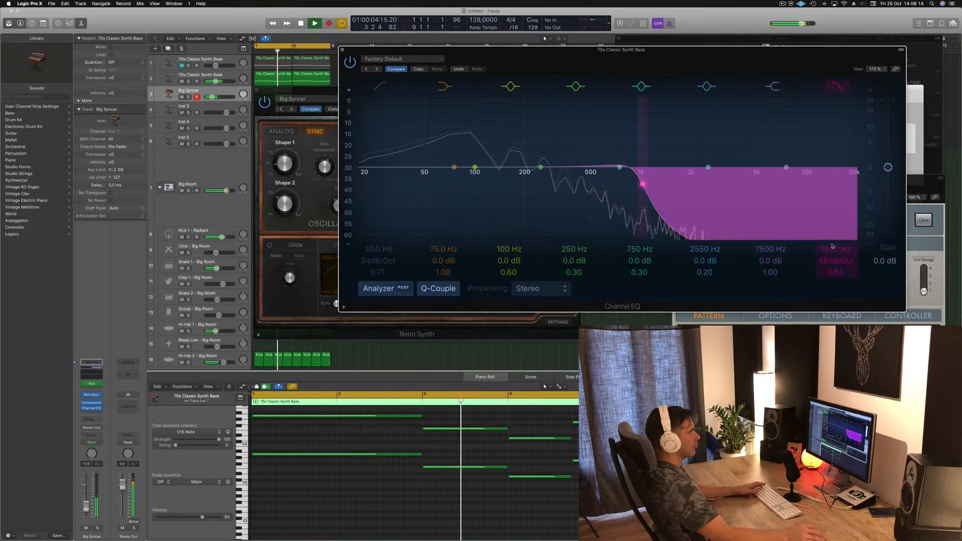
pyautogui.click(838, 87)
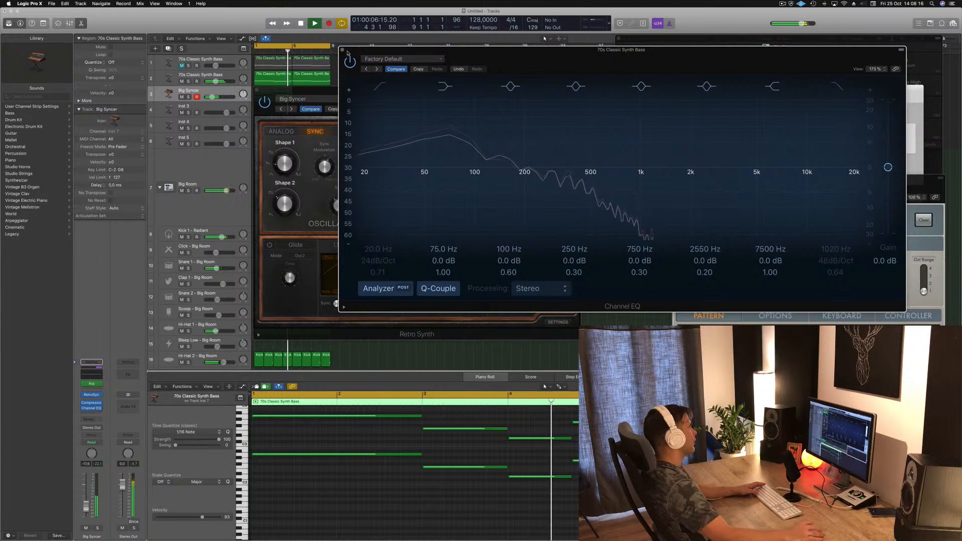
pyautogui.click(342, 49)
pyautogui.click(199, 171)
pyautogui.click(225, 90)
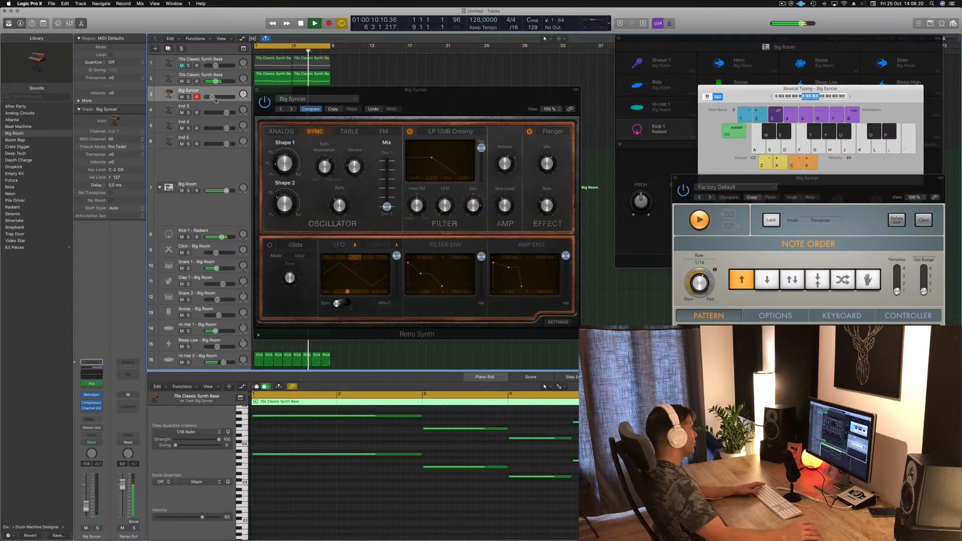
# Step: Enable the high cut in the Big Syncer track's Channel EQ, set it to about 1 kHz, and close the EQ
pyautogui.click(92, 376)
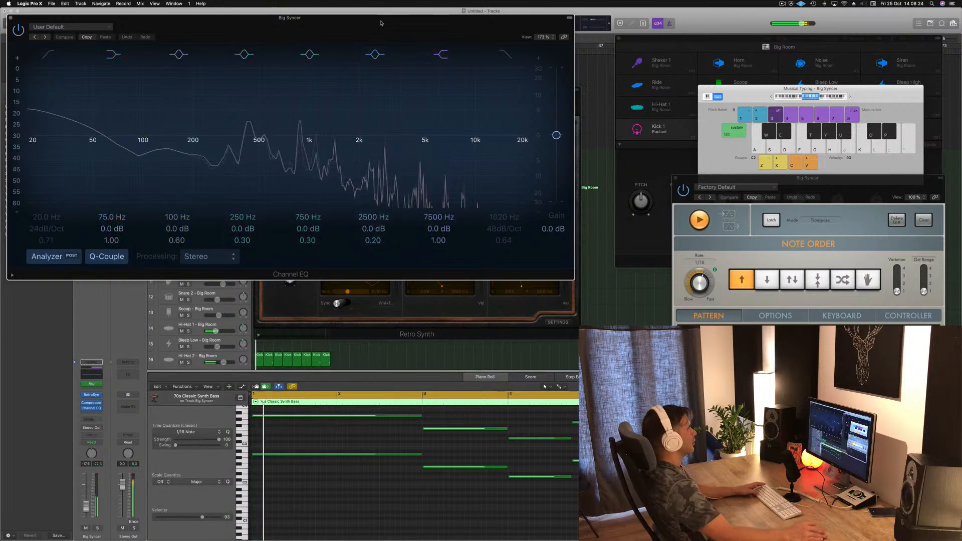
pyautogui.moveTo(452, 26); pyautogui.dragTo(759, 178)
pyautogui.click(811, 198)
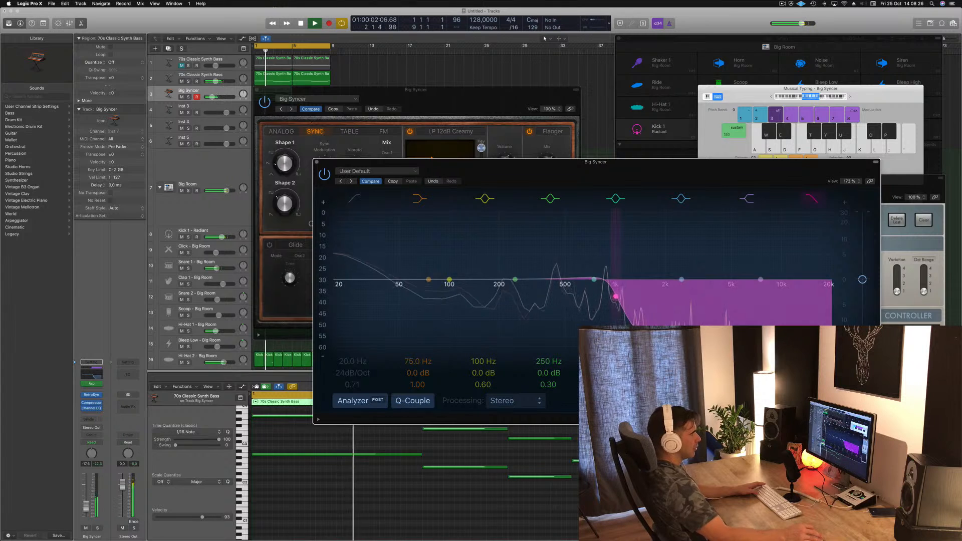
pyautogui.moveTo(325, 159); pyautogui.dragTo(415, 138)
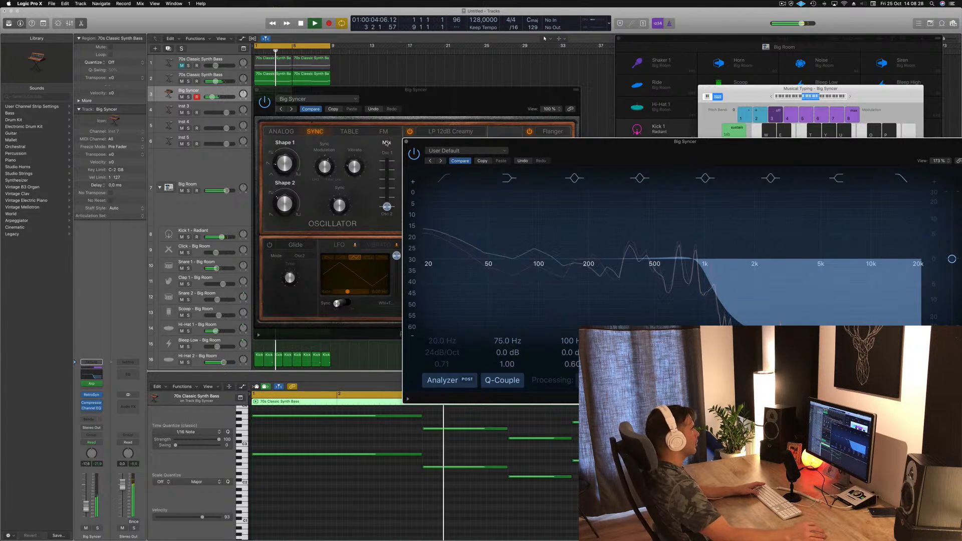
pyautogui.click(407, 142)
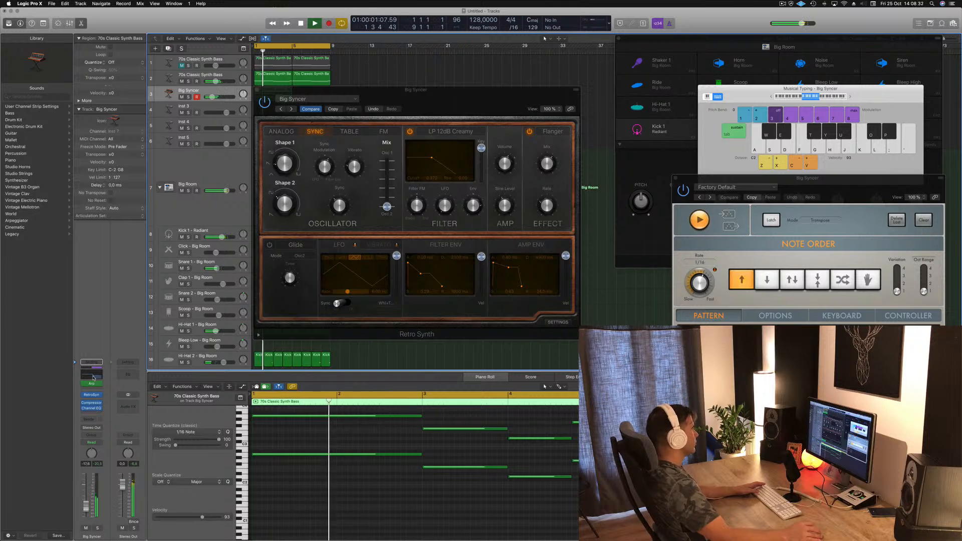
# Step: Lower the Big Syncer EQ's high cut to about 700 Hz and add a low cut at about 130 Hz
pyautogui.click(91, 407)
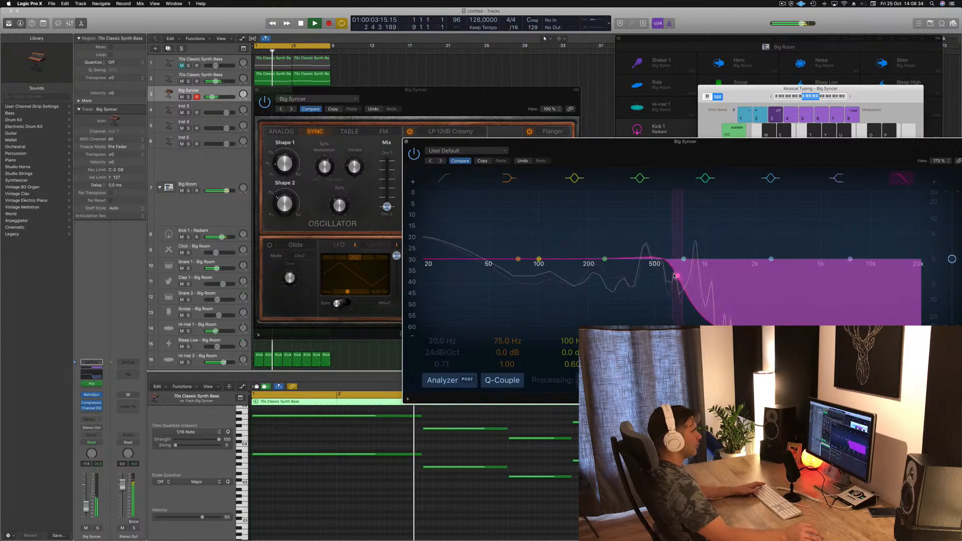
pyautogui.click(441, 266)
pyautogui.moveTo(442, 266); pyautogui.dragTo(558, 265)
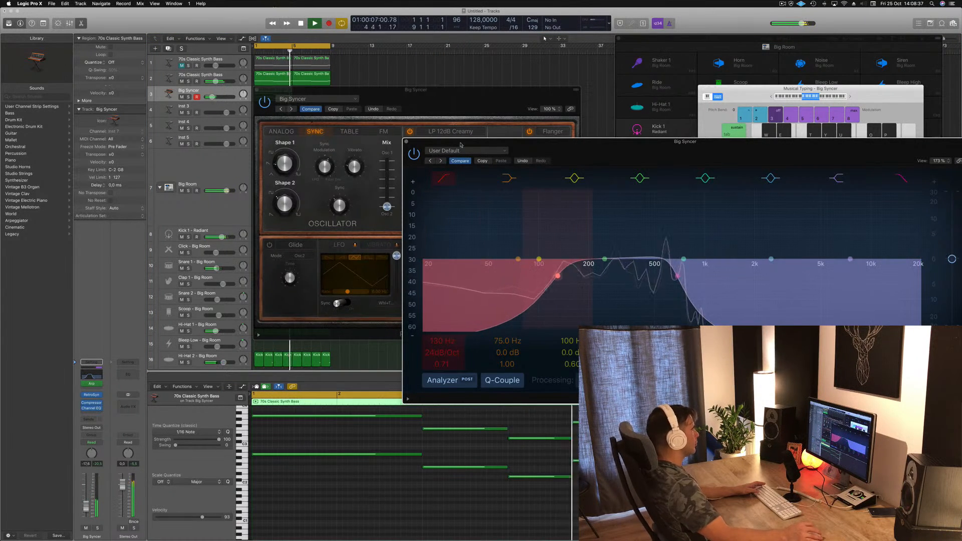
pyautogui.click(407, 143)
# Step: Duplicate the Big Syncer track's four-bar region so the copy starts at bar 5
pyautogui.moveTo(419, 96); pyautogui.dragTo(670, 93)
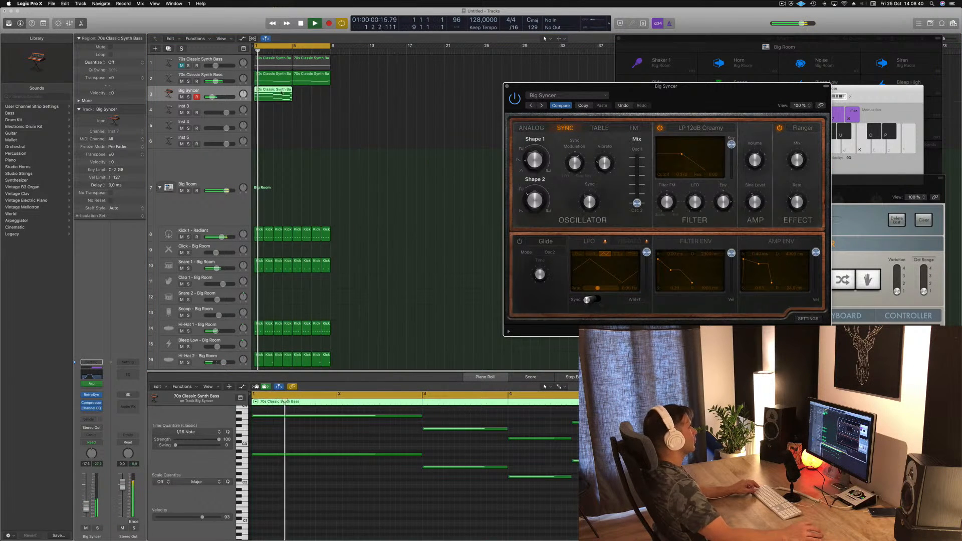
pyautogui.moveTo(272, 91); pyautogui.dragTo(308, 94)
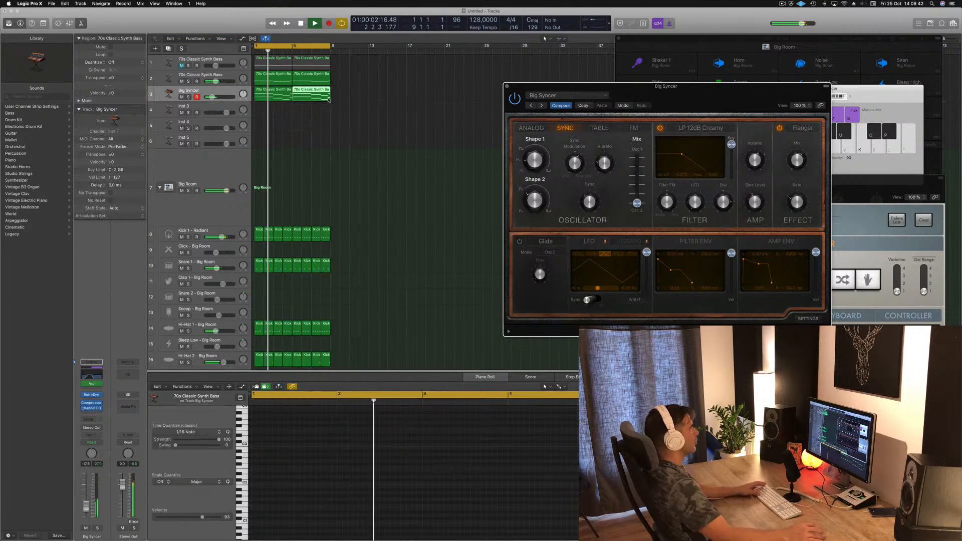
pyautogui.moveTo(713, 91); pyautogui.dragTo(613, 81)
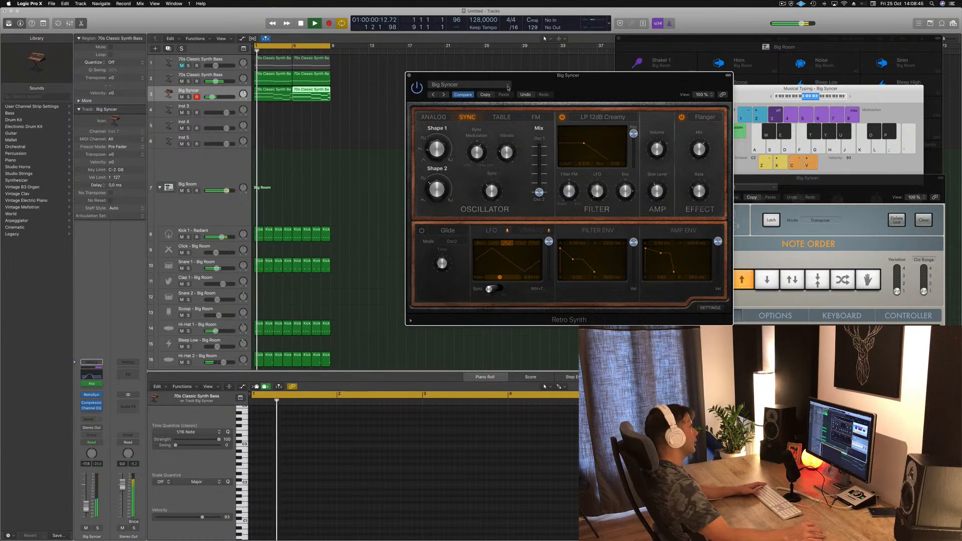
# Step: Step through the Retro Synth presets past Bright Cycle and Cheerful Melody to Deep Sigh, adjusting the track volume
pyautogui.click(444, 95)
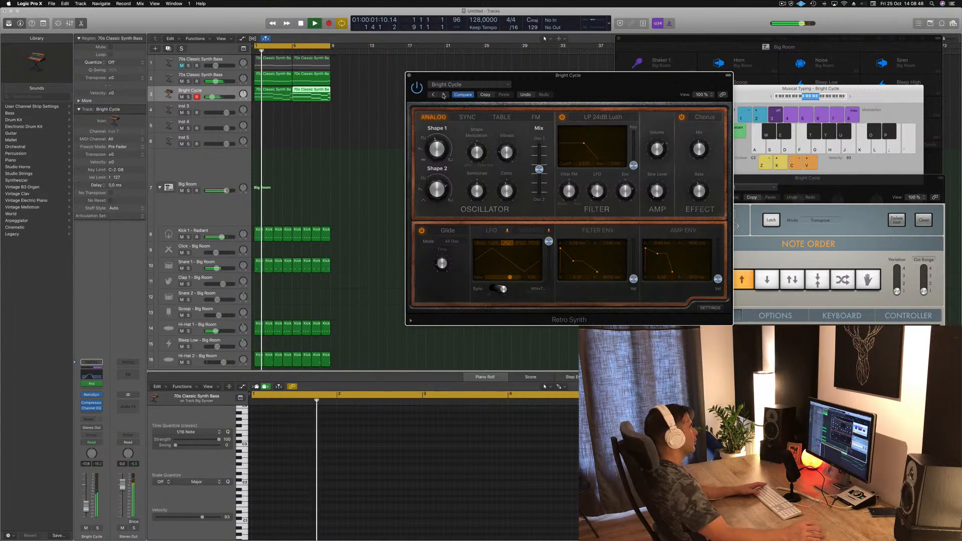
pyautogui.click(444, 95)
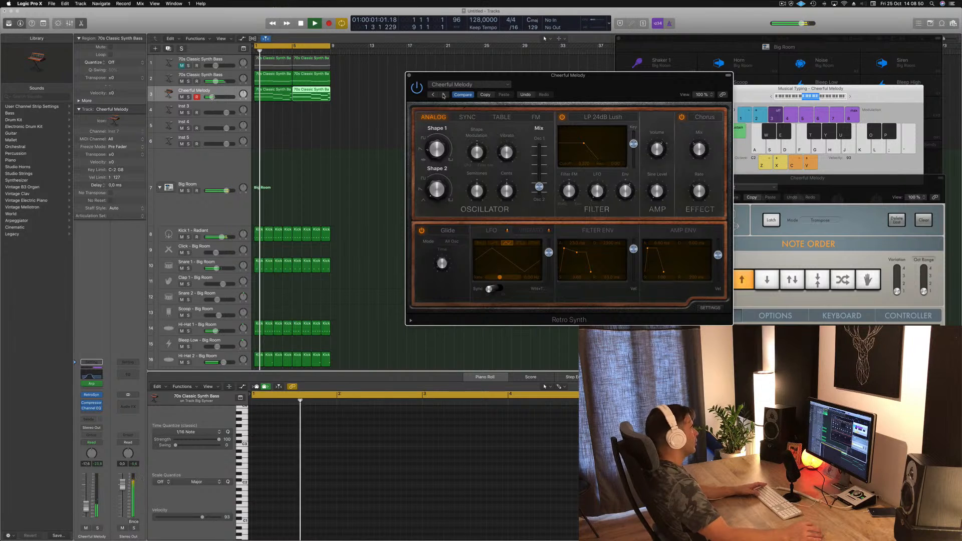
pyautogui.moveTo(85, 505); pyautogui.dragTo(85, 488)
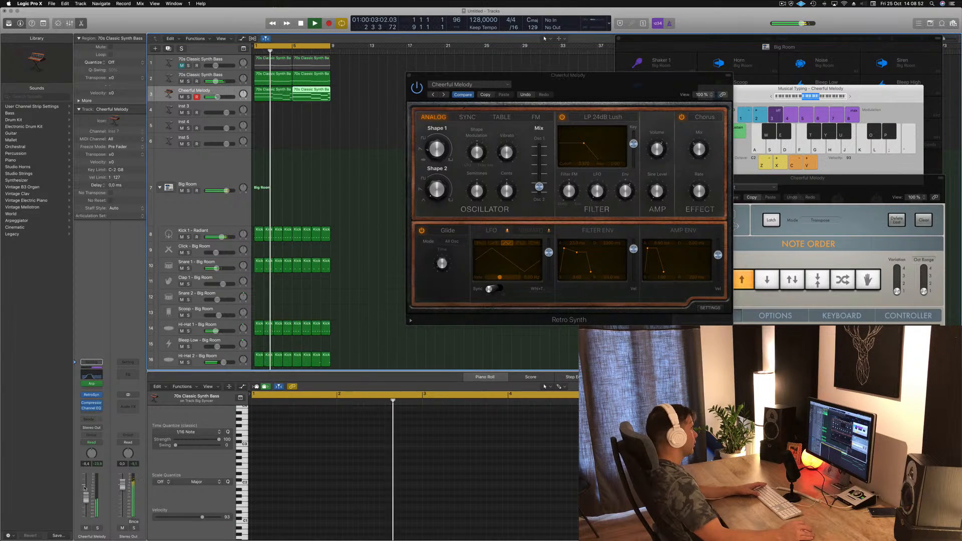
pyautogui.click(444, 94)
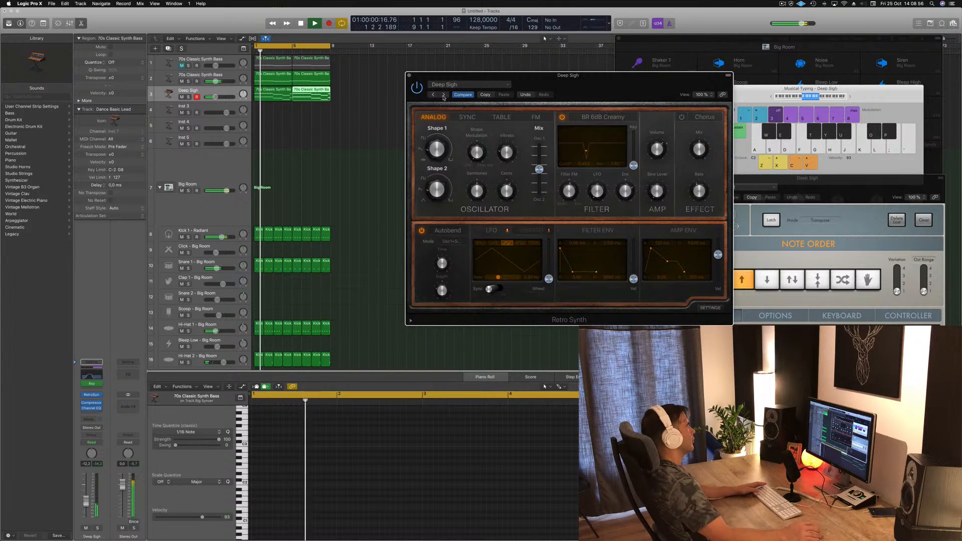
# Step: Step through further Retro Synth presets, past Electricity Lead, Hyper Lead and Simple Analog Lead, to Super Lead
pyautogui.click(444, 95)
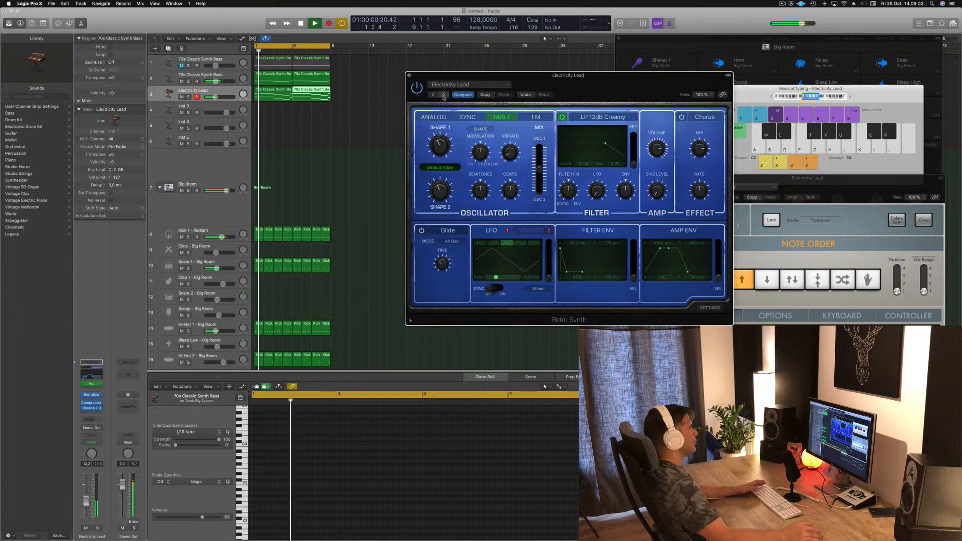
pyautogui.click(444, 95)
pyautogui.click(443, 96)
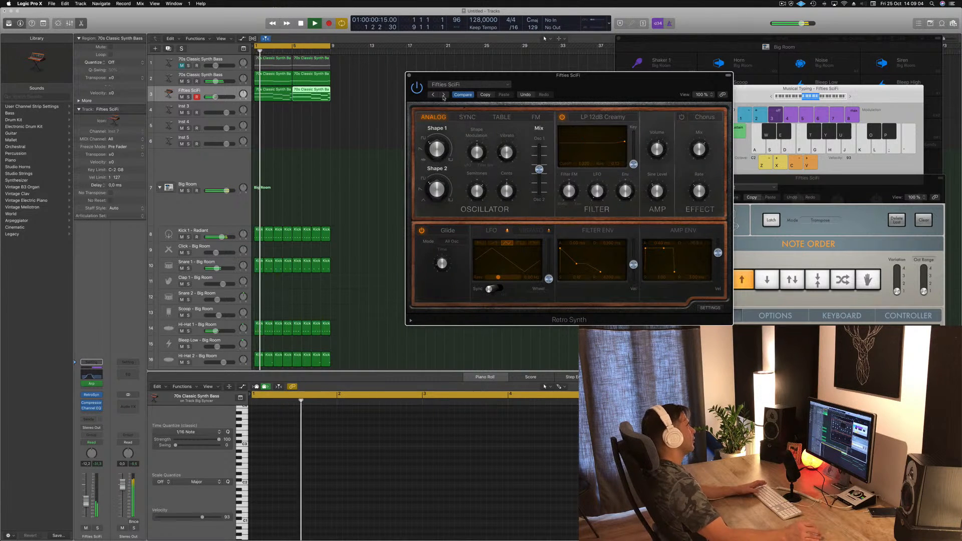
pyautogui.click(443, 96)
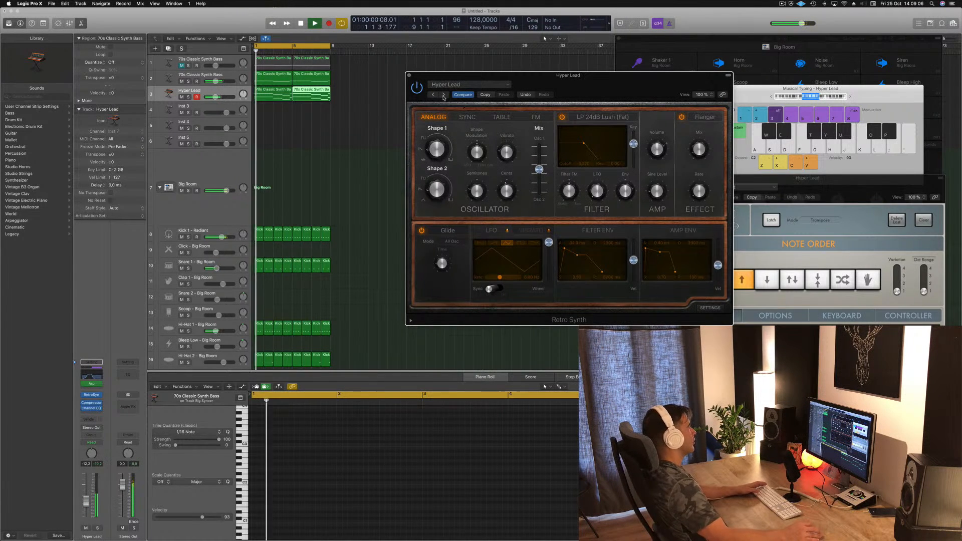
pyautogui.click(444, 95)
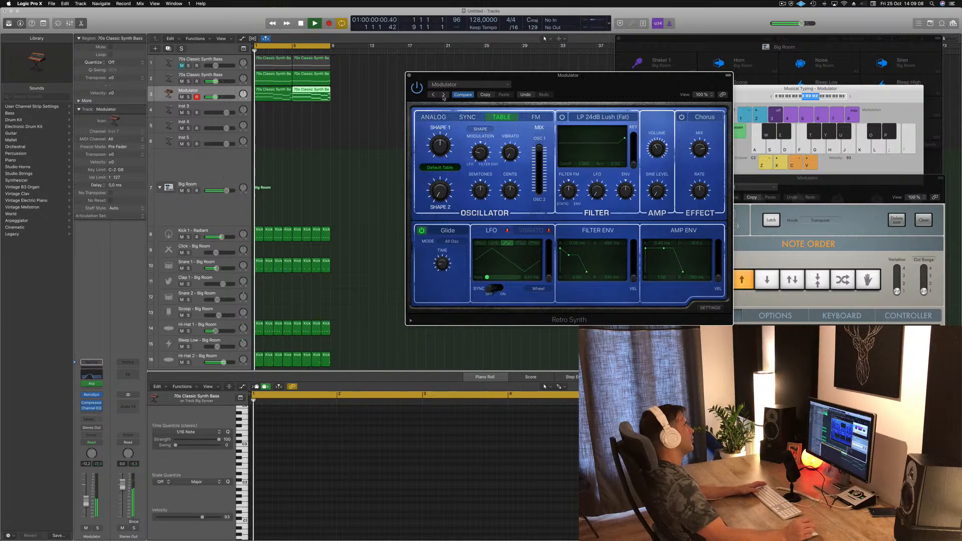
pyautogui.click(444, 95)
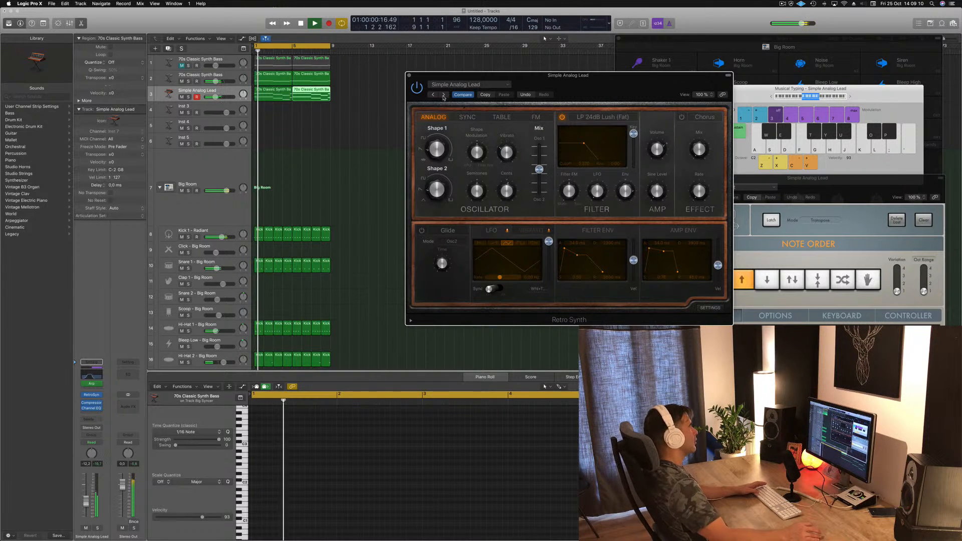
pyautogui.moveTo(634, 97); pyautogui.dragTo(594, 81)
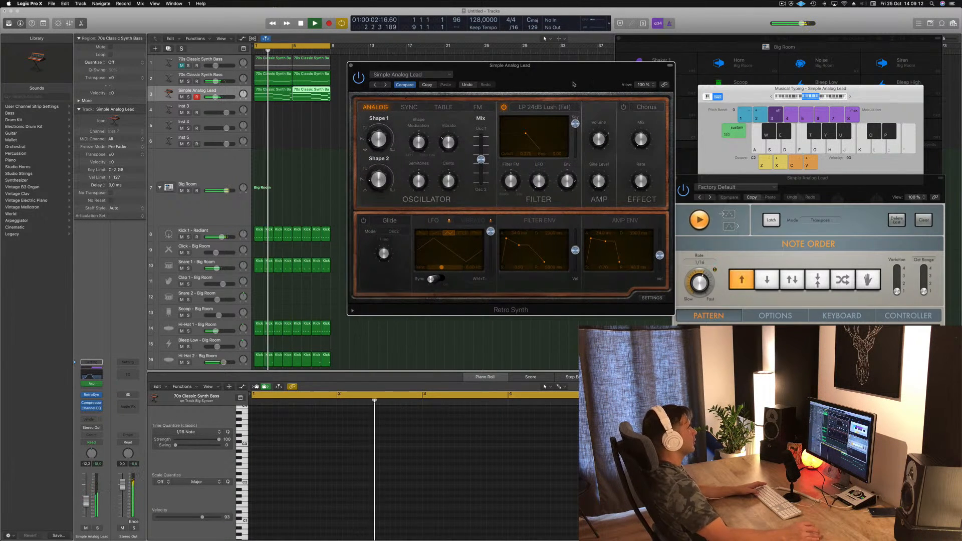
pyautogui.click(387, 84)
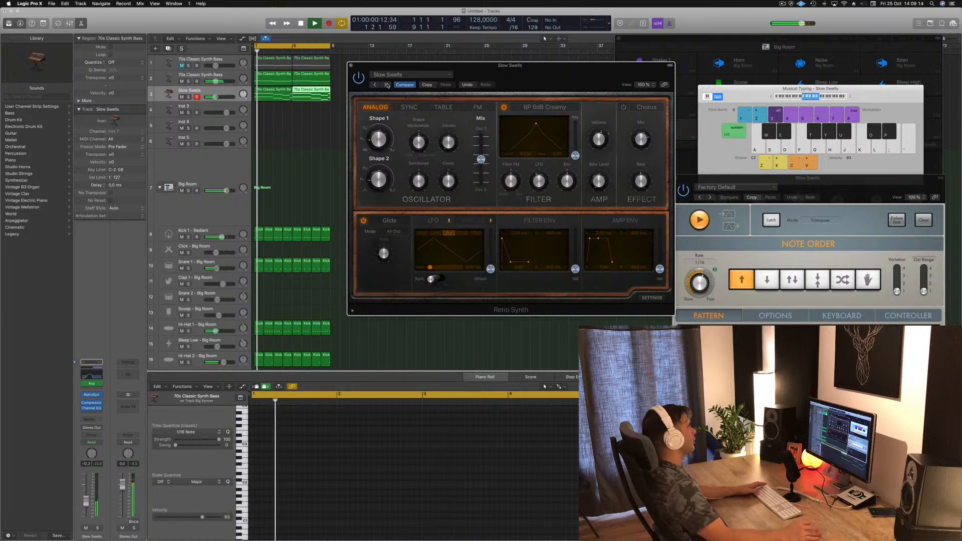
pyautogui.click(387, 85)
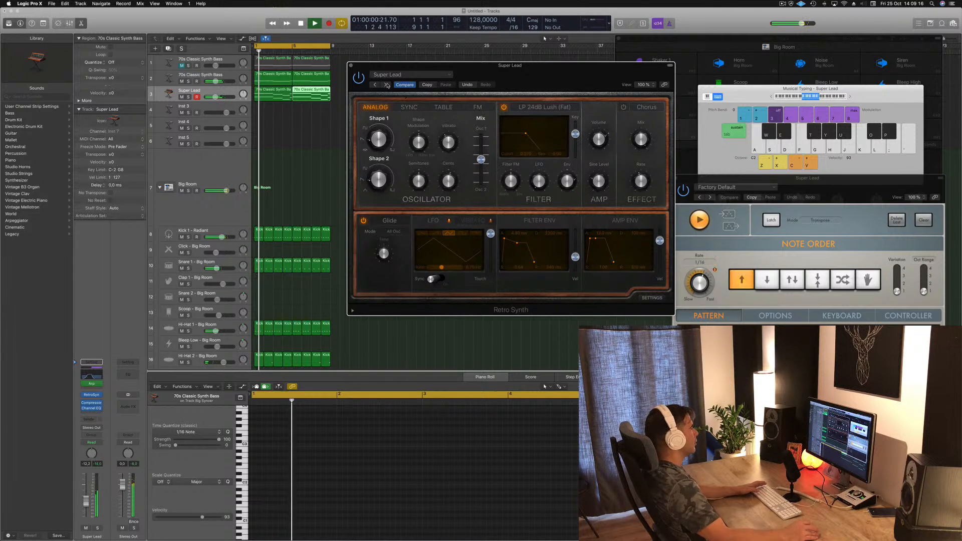
# Step: Lower the Super Lead track's volume to about -18 dB and close the Retro Synth window
pyautogui.moveTo(391, 65); pyautogui.dragTo(452, 46)
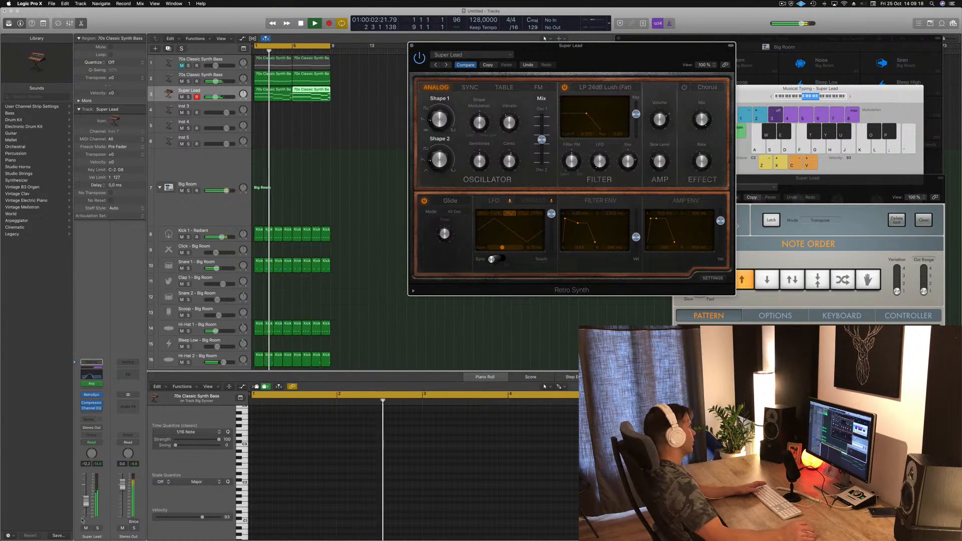
pyautogui.moveTo(84, 503); pyautogui.dragTo(87, 508)
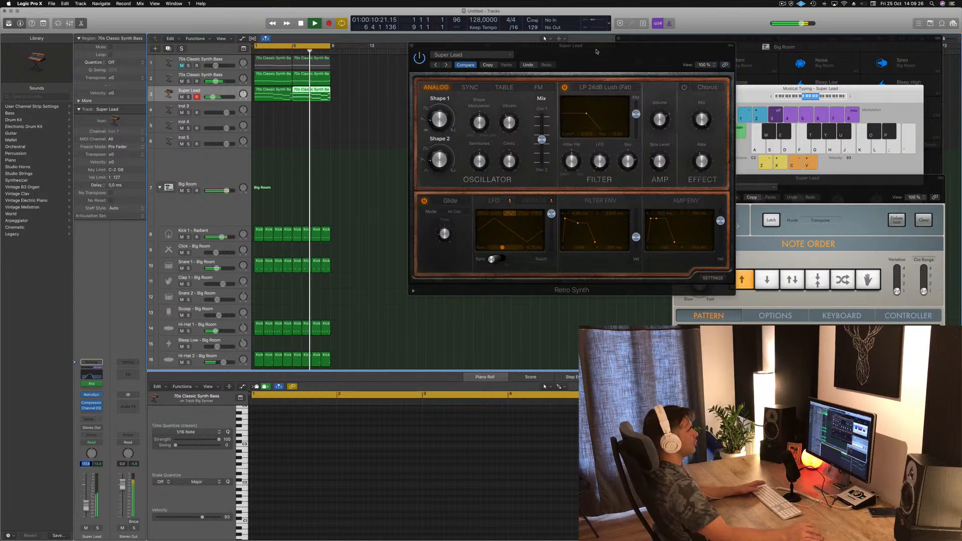
pyautogui.moveTo(594, 59); pyautogui.dragTo(545, 38)
pyautogui.click(385, 43)
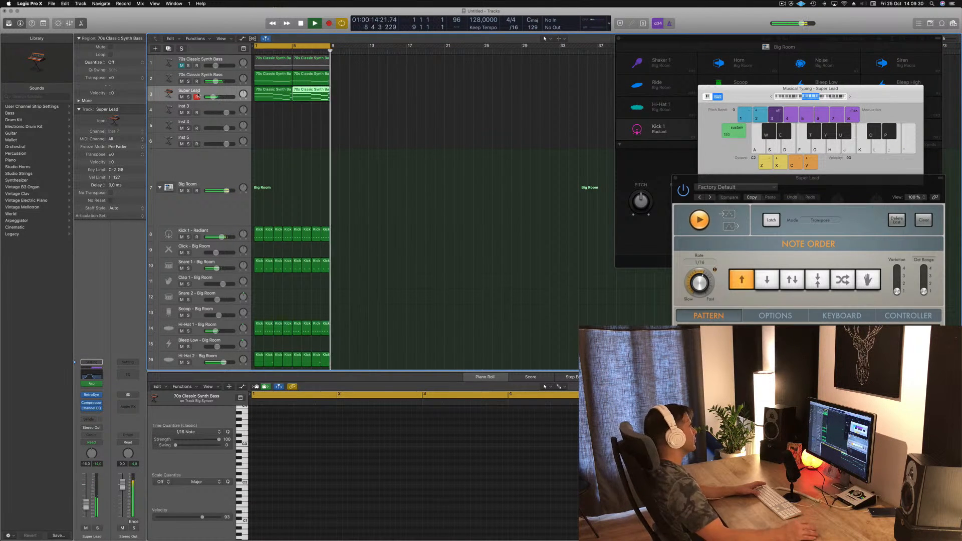
# Step: Load the Pads preset Luscious Ambient Patterns in Alchemy on the Inst 3 track
pyautogui.click(182, 66)
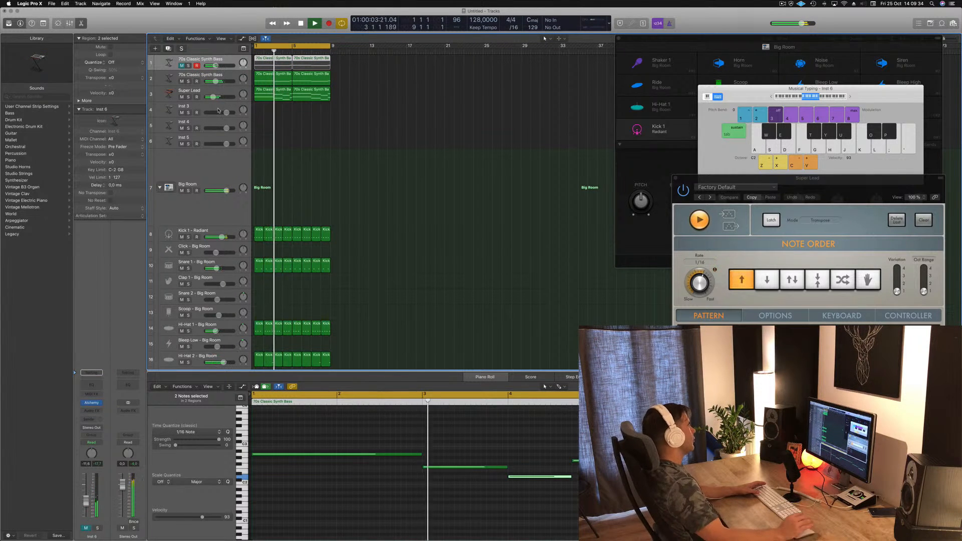
pyautogui.click(218, 110)
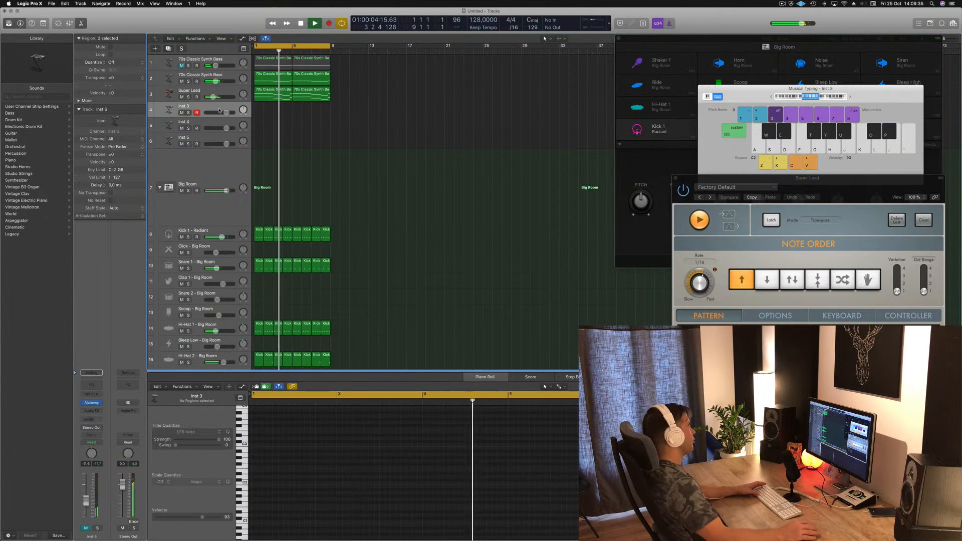
pyautogui.click(92, 402)
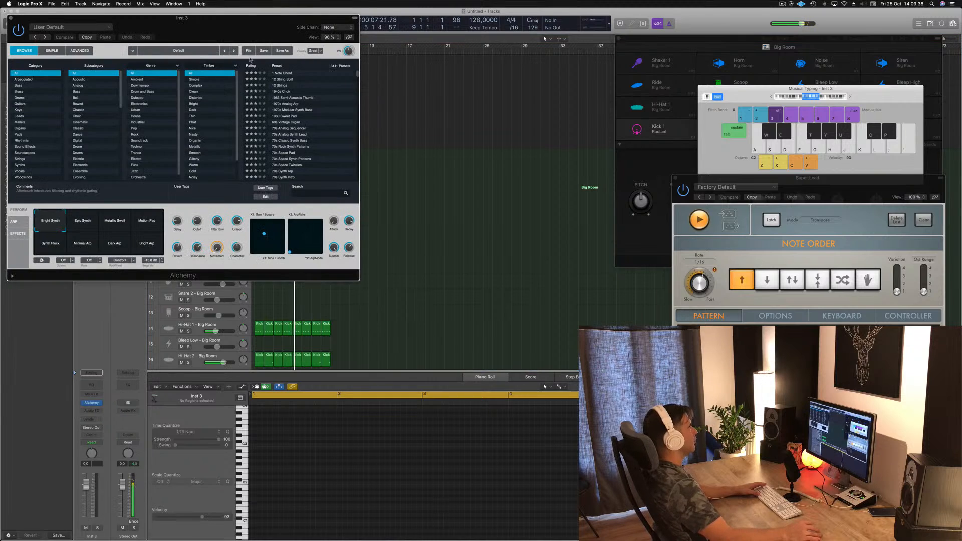
pyautogui.moveTo(296, 33); pyautogui.dragTo(630, 67)
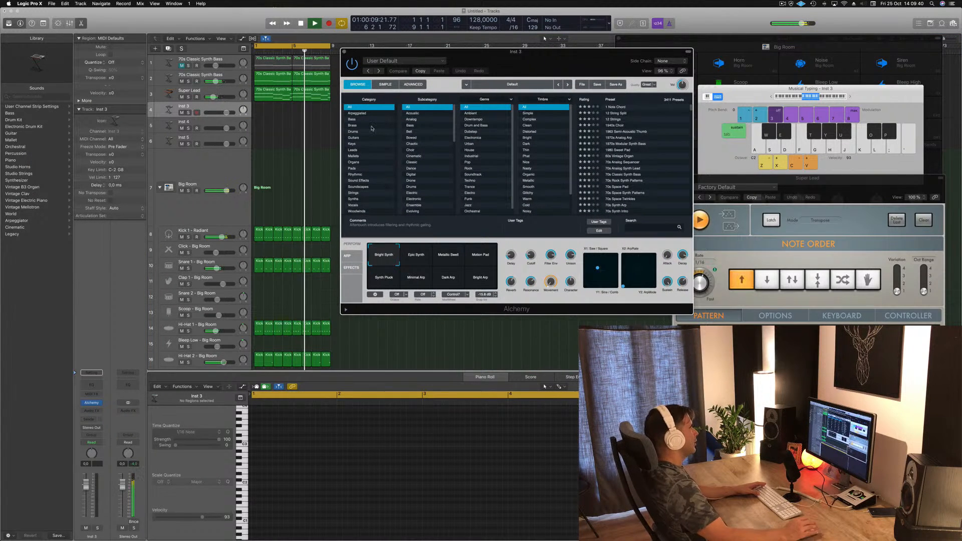
pyautogui.click(352, 168)
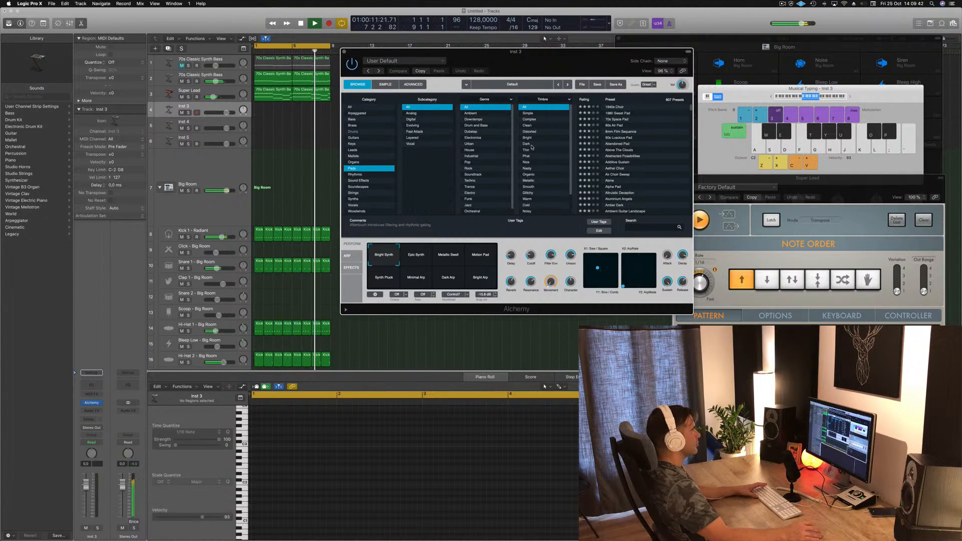
pyautogui.scroll(-20, 646, 173)
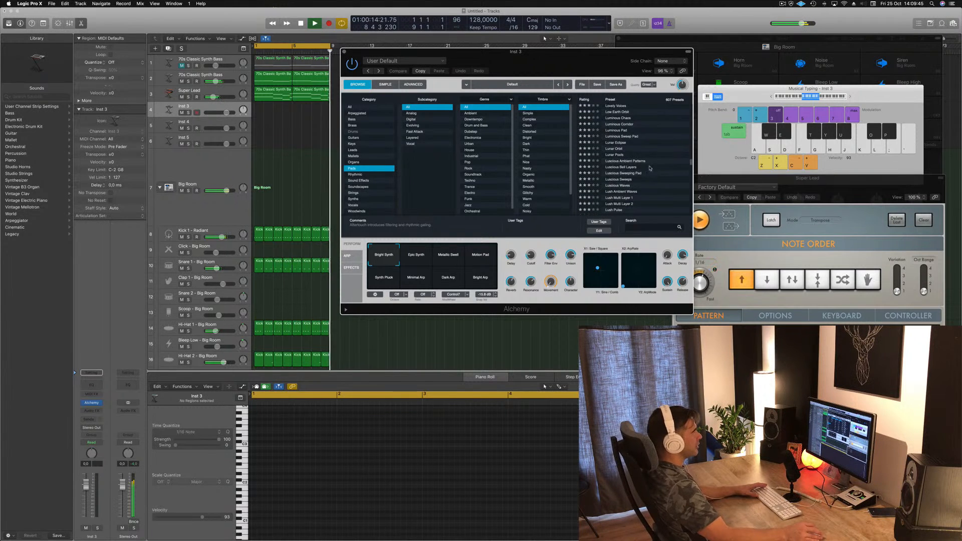
pyautogui.click(619, 162)
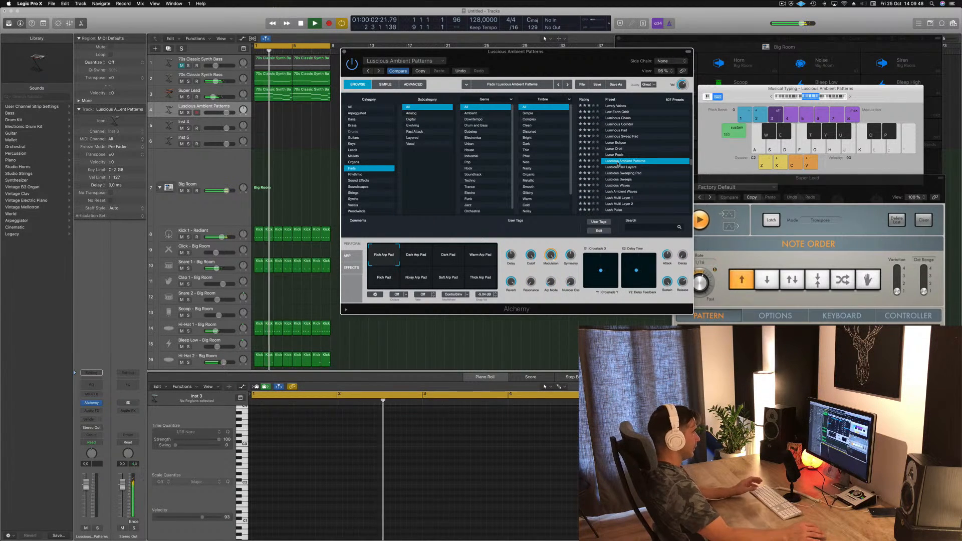
# Step: Try out notes with the Luscious Ambient Patterns pad over the loop and lower its track volume to about -14 dB
pyautogui.press('j')
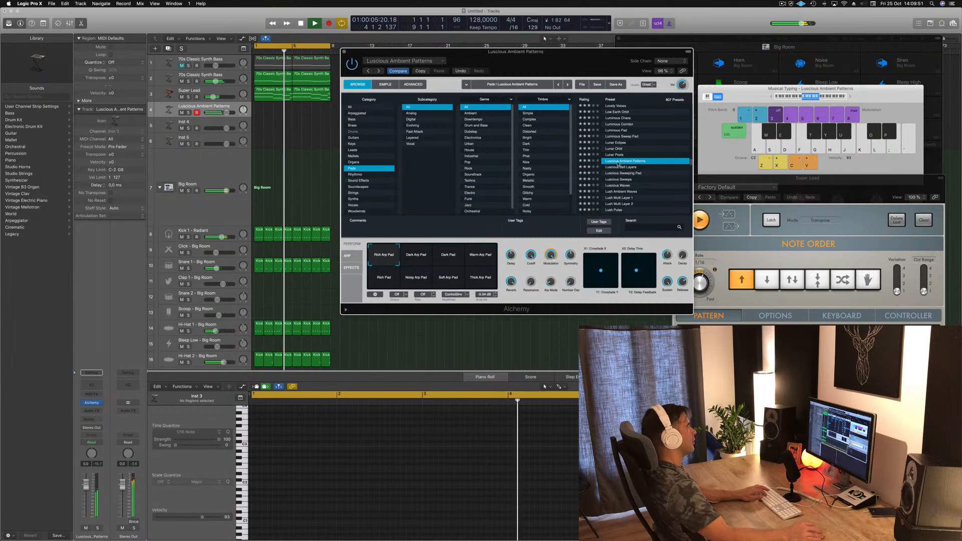
pyautogui.click(88, 493)
pyautogui.press('f')
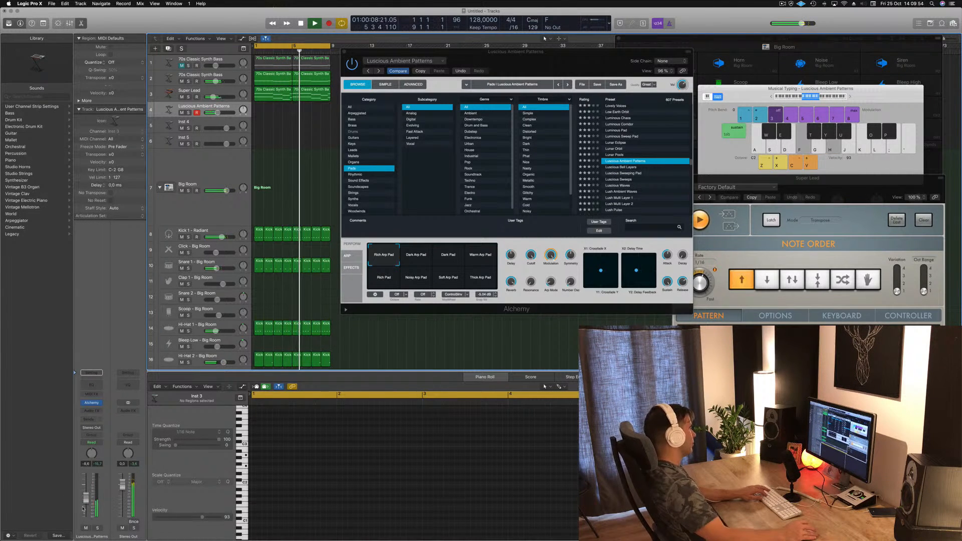
pyautogui.press('s')
pyautogui.press('s')
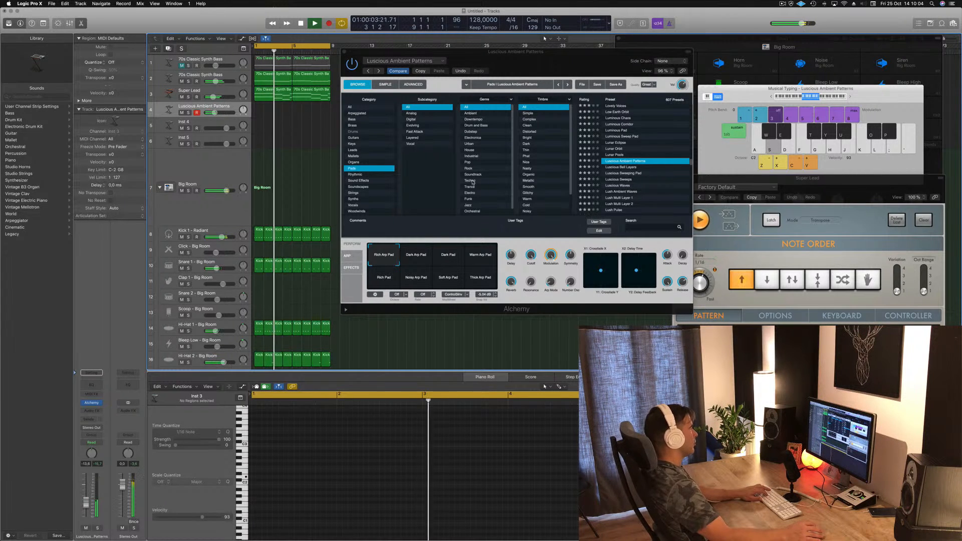
pyautogui.press('h')
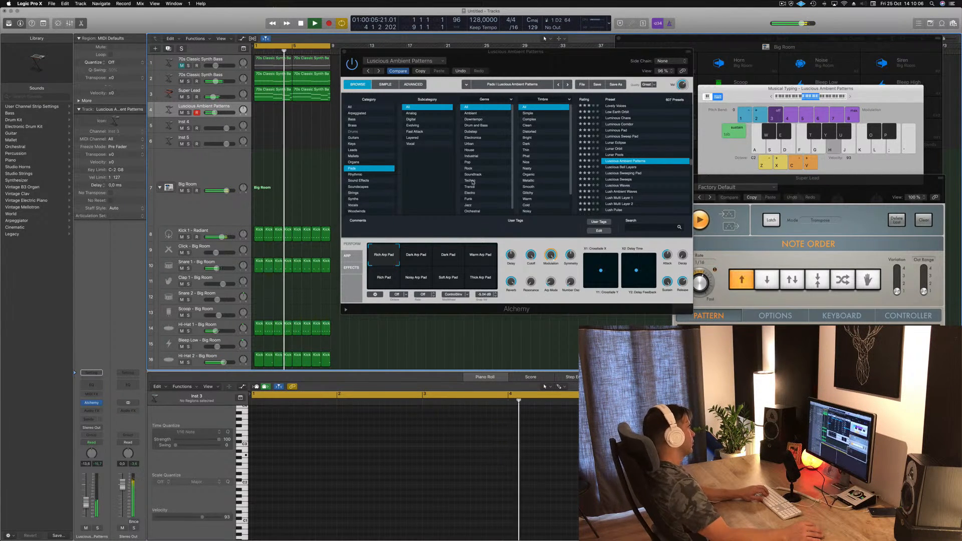
# Step: Play more trial notes with the Rich Arp Pad variation of Luscious Ambient Patterns over the running loop
pyautogui.press(';')
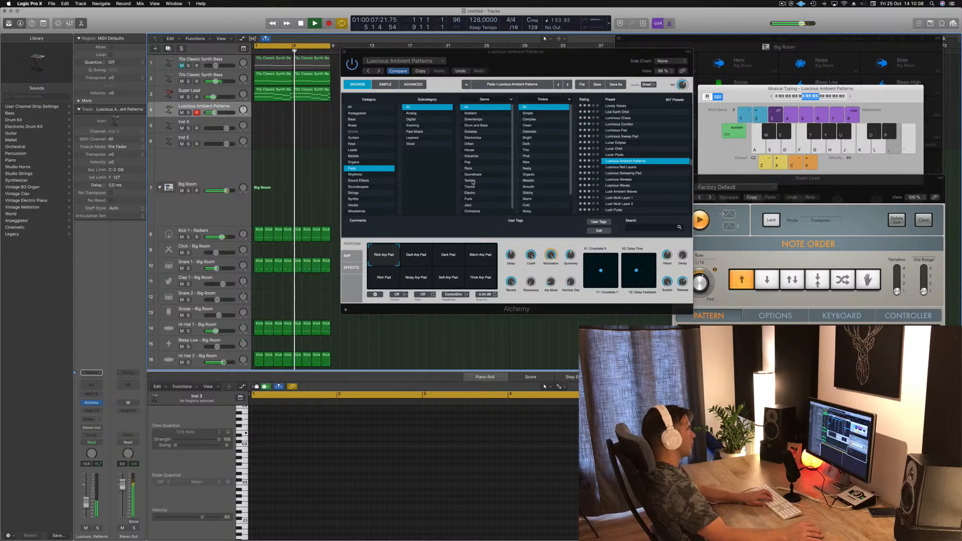
pyautogui.press('k')
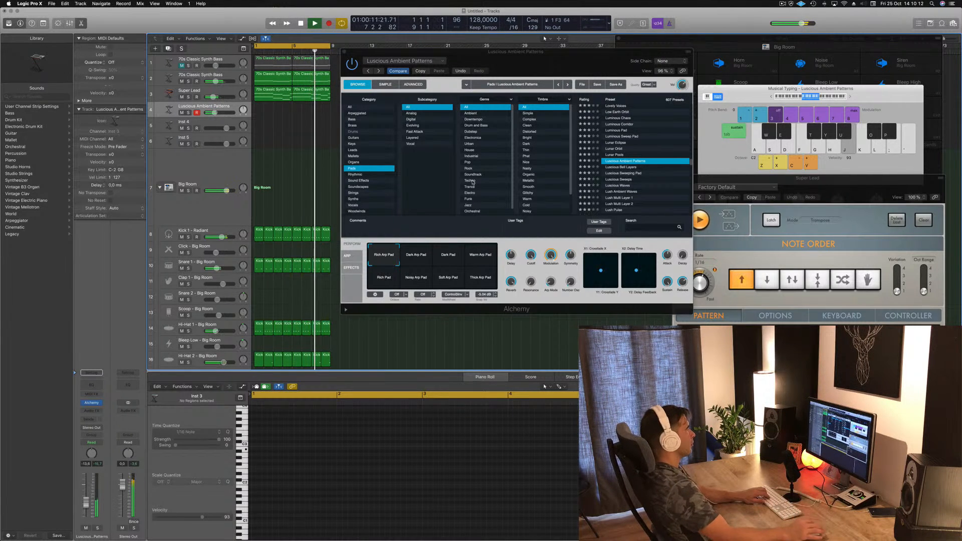
pyautogui.press('k')
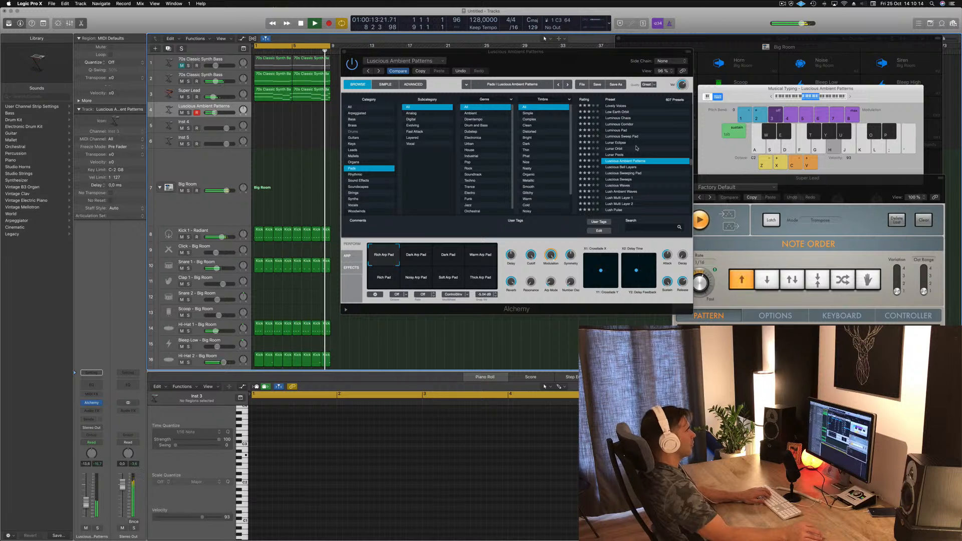
pyautogui.press('k')
# Step: Switch Alchemy to the Dark Arp Pad variation, trying out notes over the loop while raising the track volume to about -8 dB
pyautogui.click(407, 262)
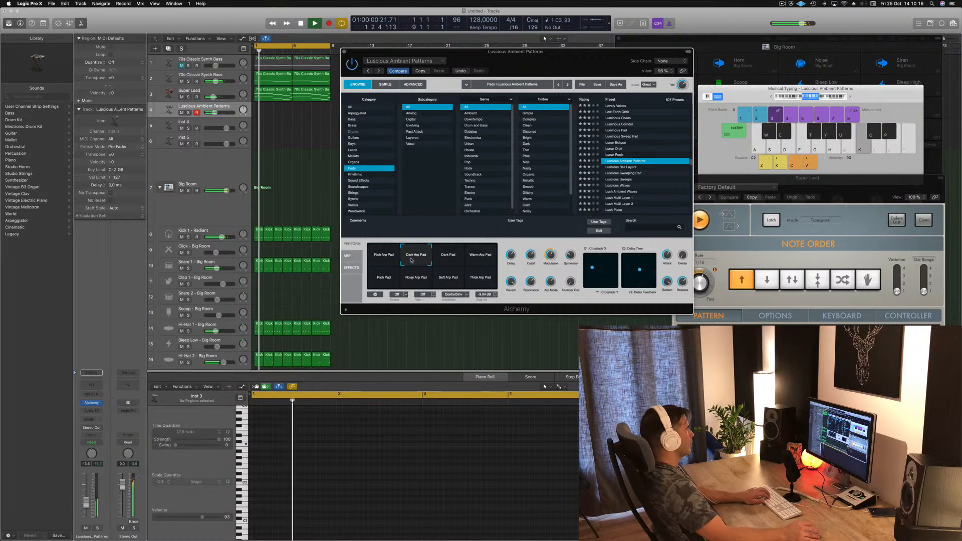
pyautogui.click(84, 493)
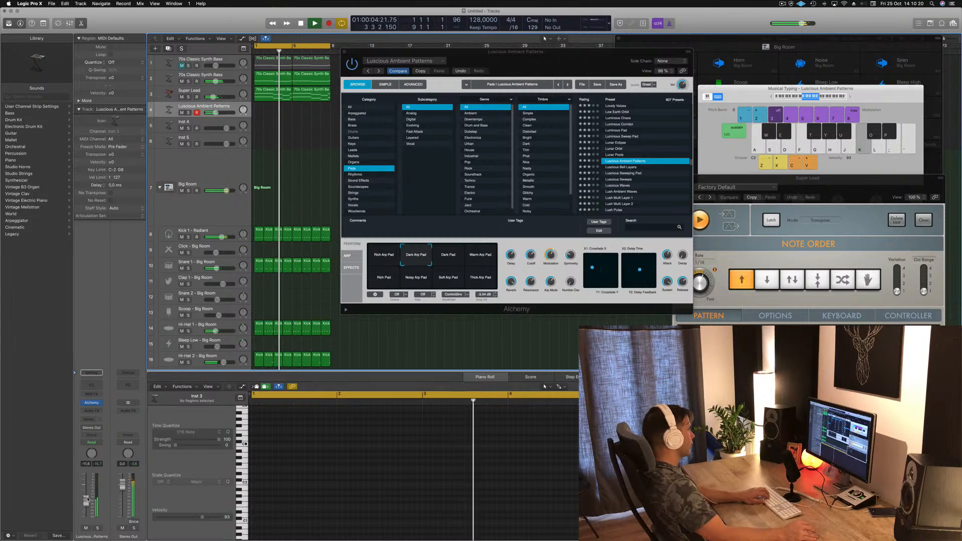
pyautogui.press('h')
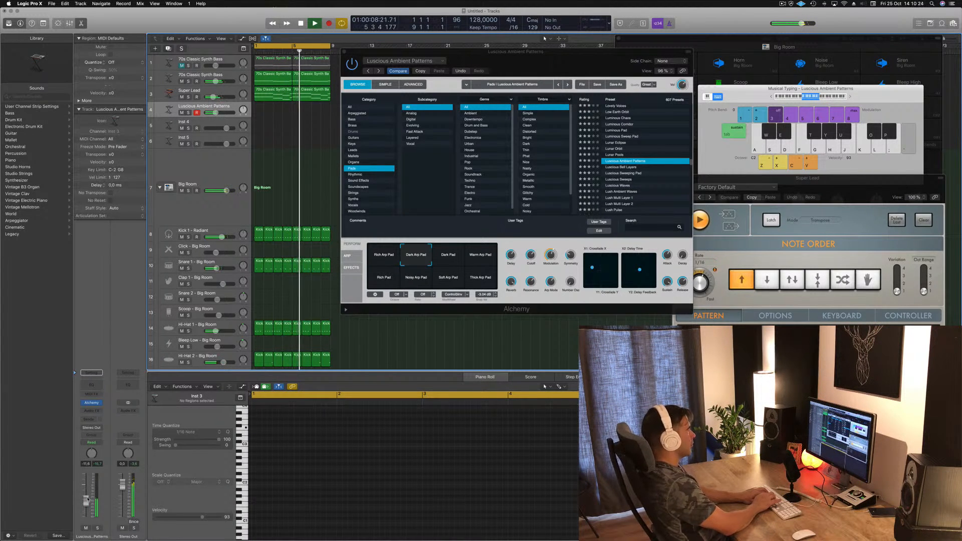
pyautogui.press("'")
pyautogui.press('l')
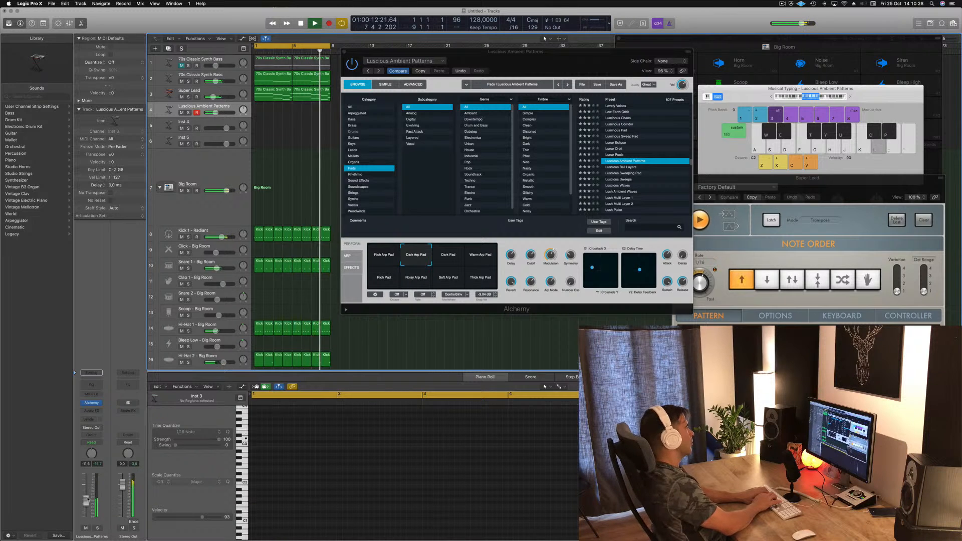
pyautogui.press('k')
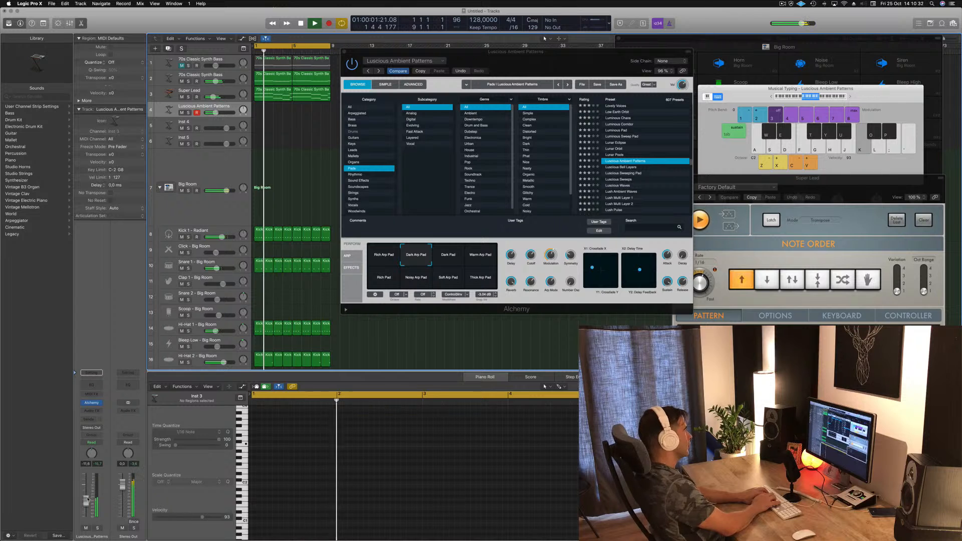
pyautogui.press("'")
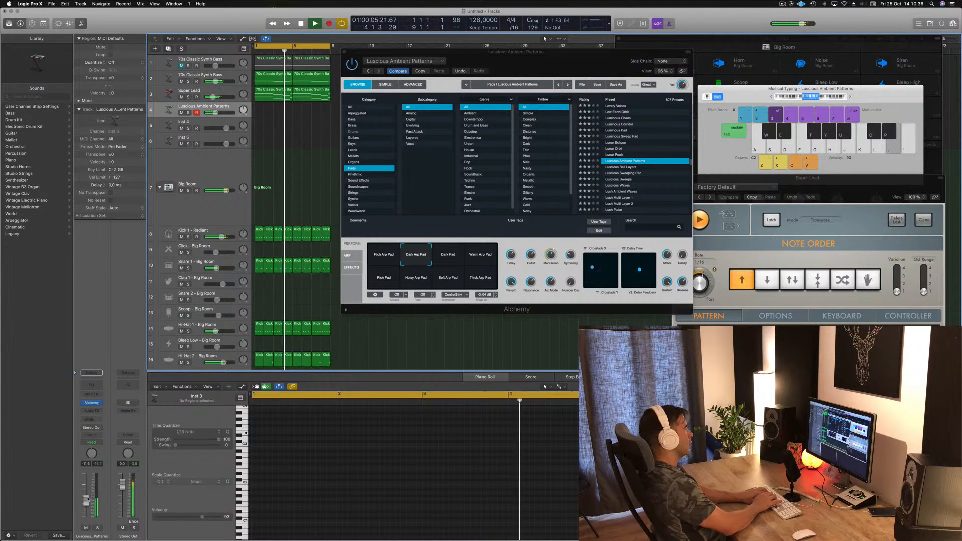
pyautogui.press("'")
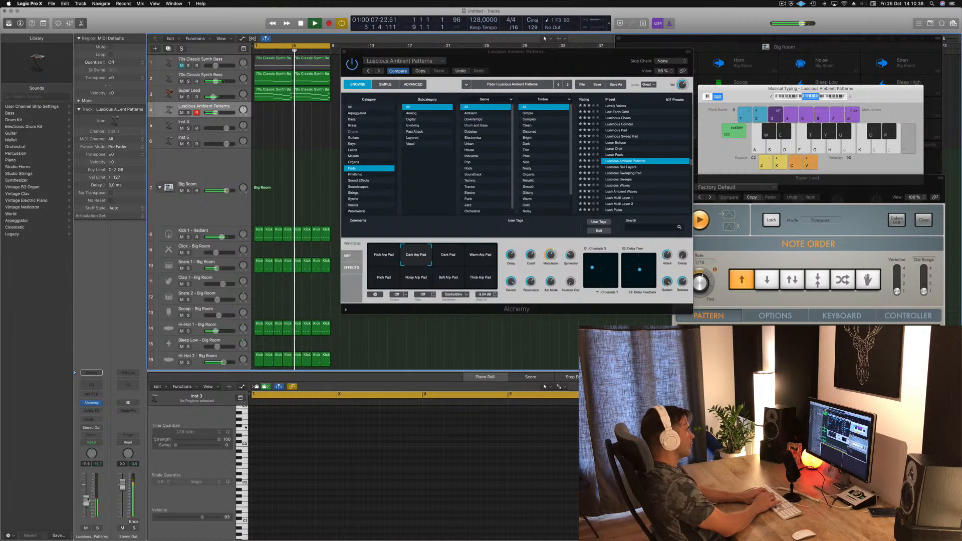
pyautogui.press('k')
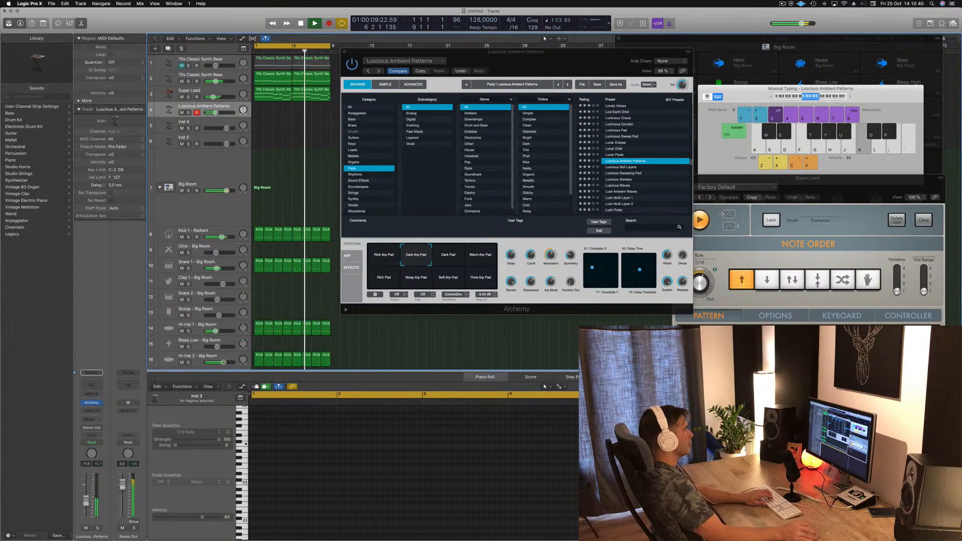
pyautogui.press('l')
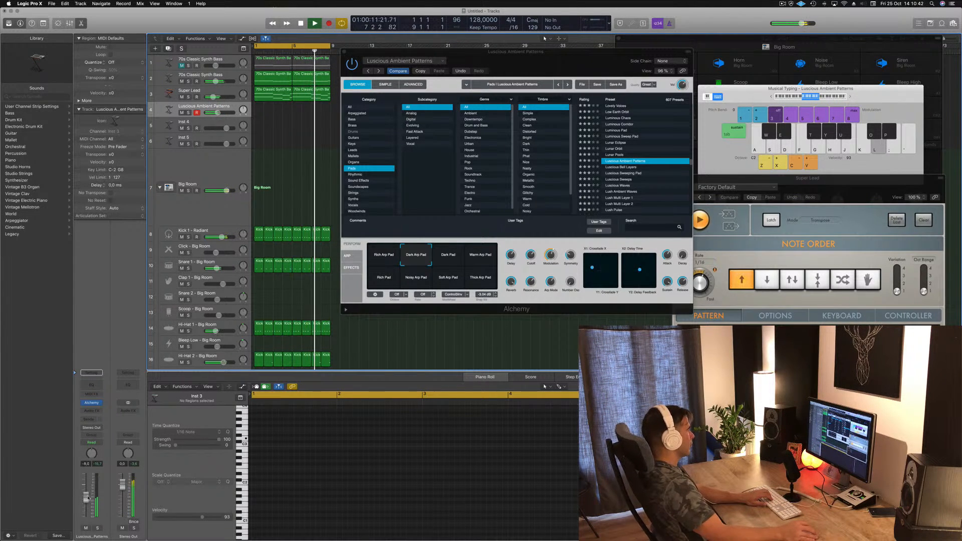
pyautogui.press(';')
# Step: Audition the Dark Pad variation with trial notes over the loop
pyautogui.click(446, 259)
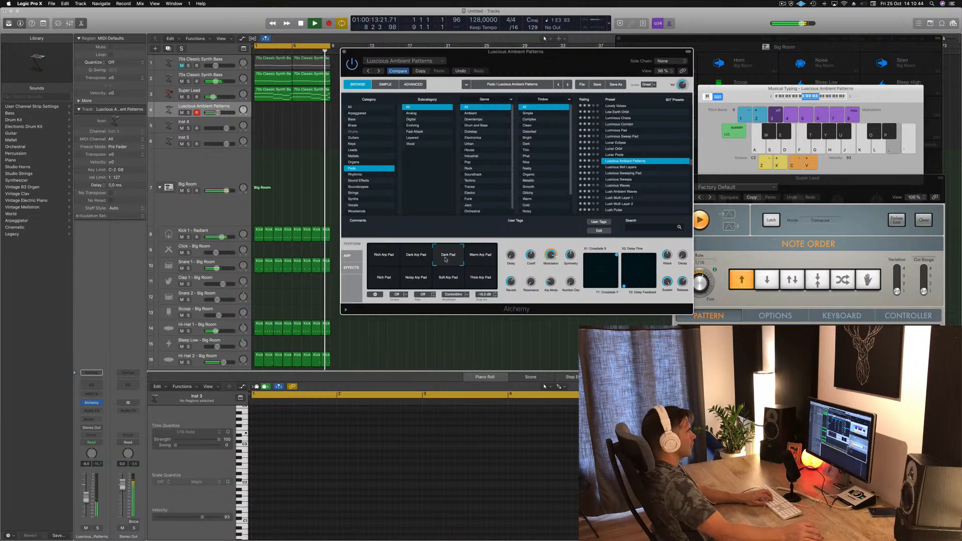
pyautogui.press('k')
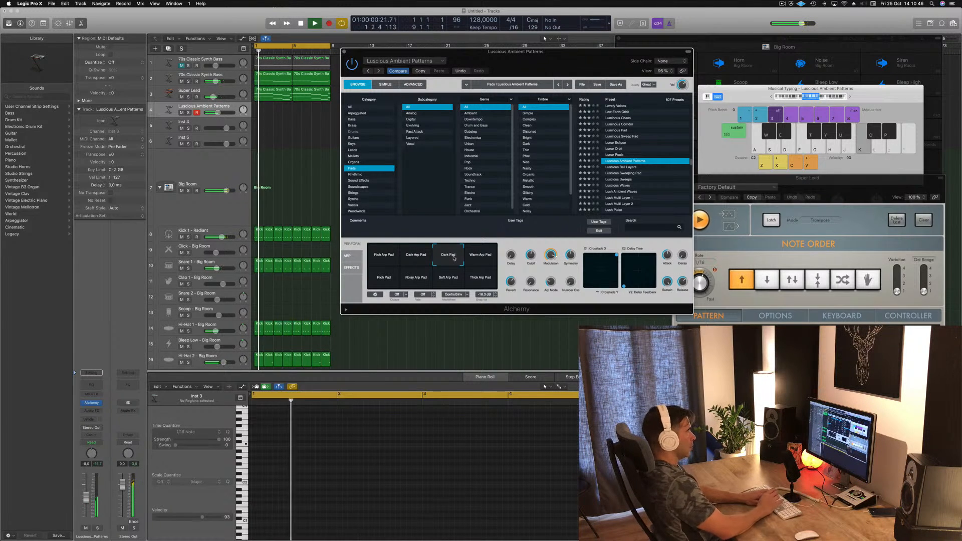
pyautogui.press(';')
pyautogui.click(850, 97)
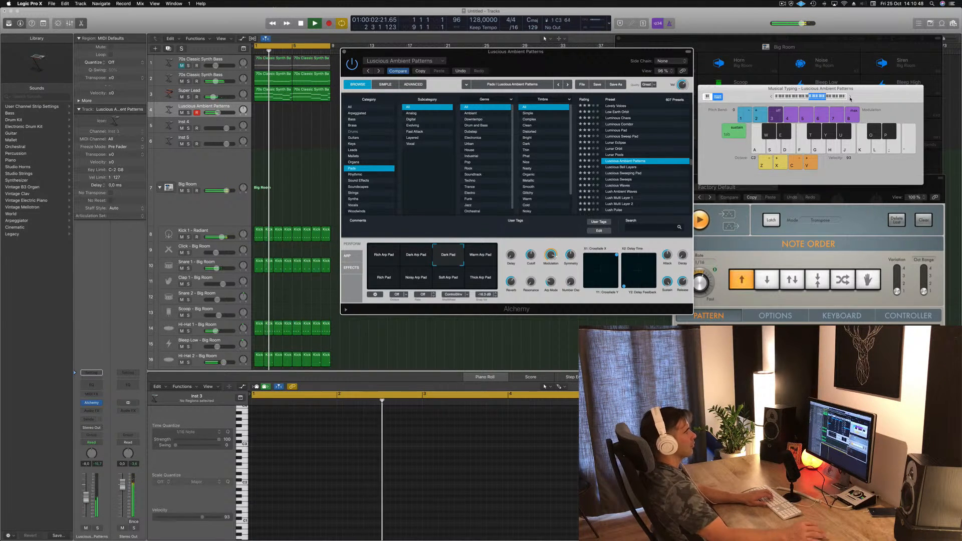
pyautogui.press('k')
pyautogui.press("'")
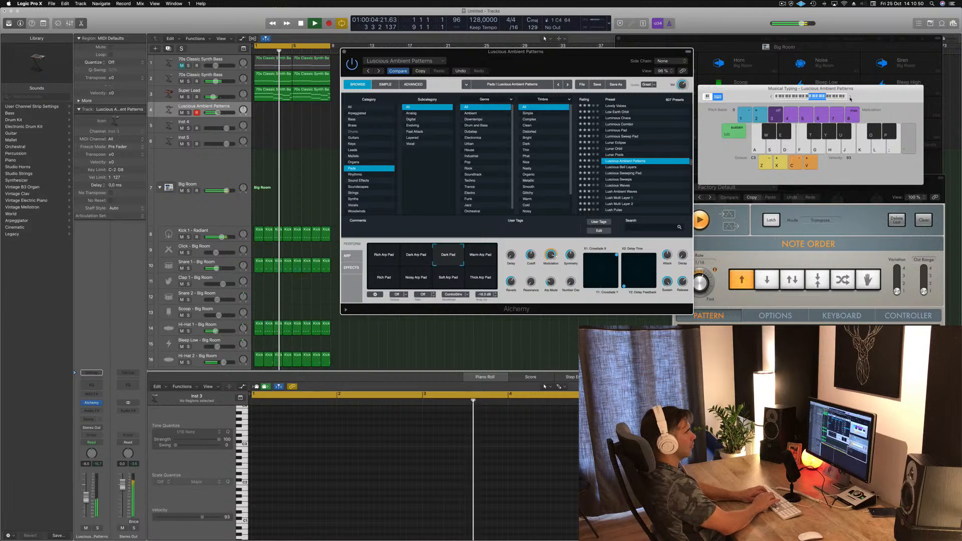
pyautogui.press(';')
pyautogui.press('f')
pyautogui.press('s')
pyautogui.press('h')
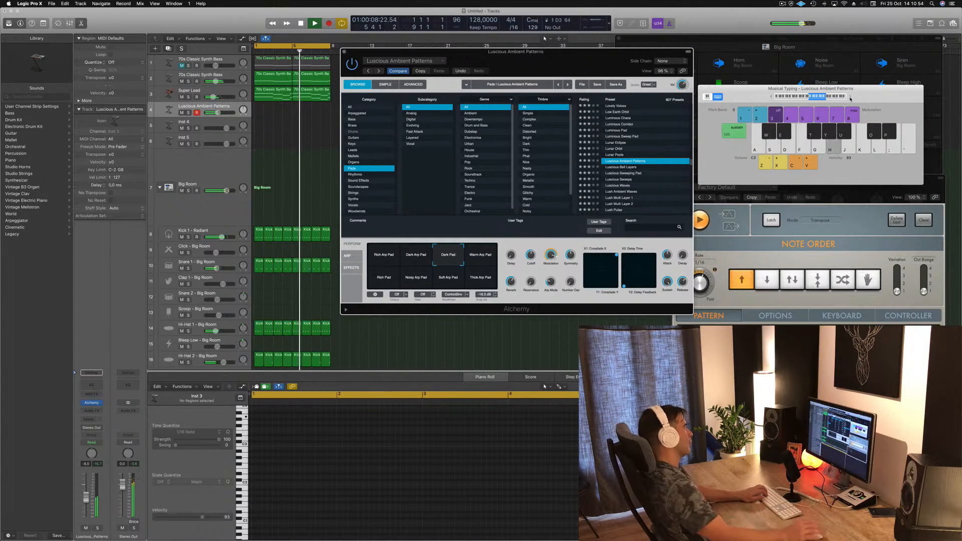
pyautogui.press('f')
# Step: Audition the Warm Arp Pad variation with a few trial notes over the loop
pyautogui.click(482, 255)
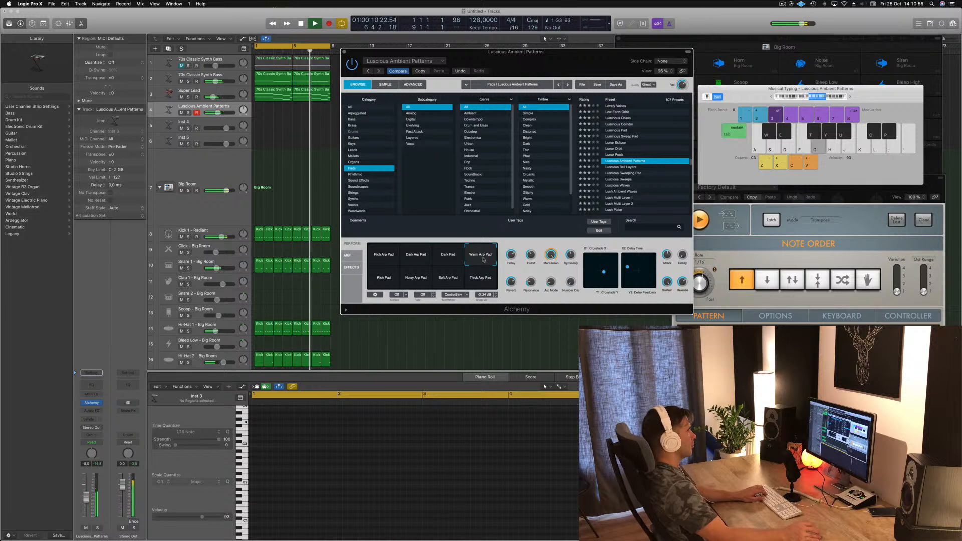
pyautogui.press('f')
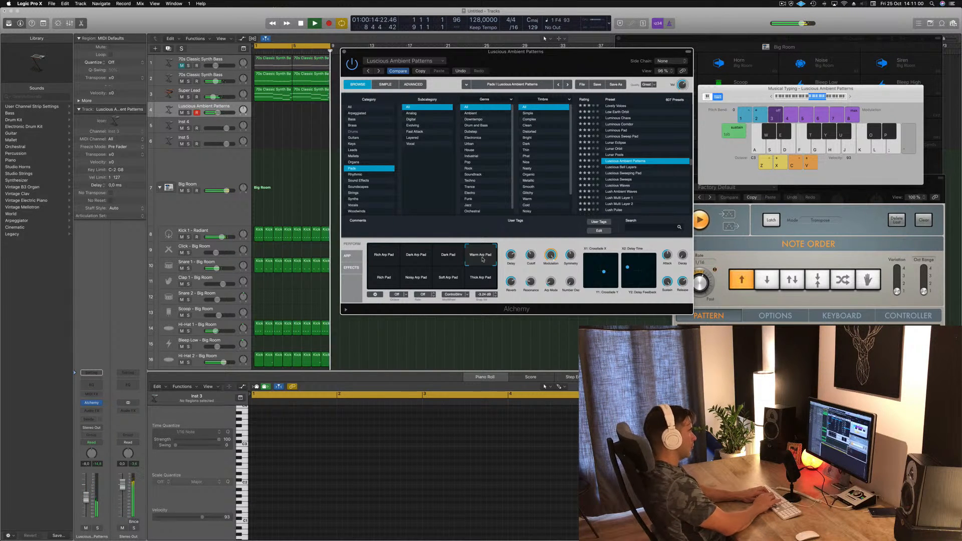
pyautogui.press(';')
pyautogui.press('k')
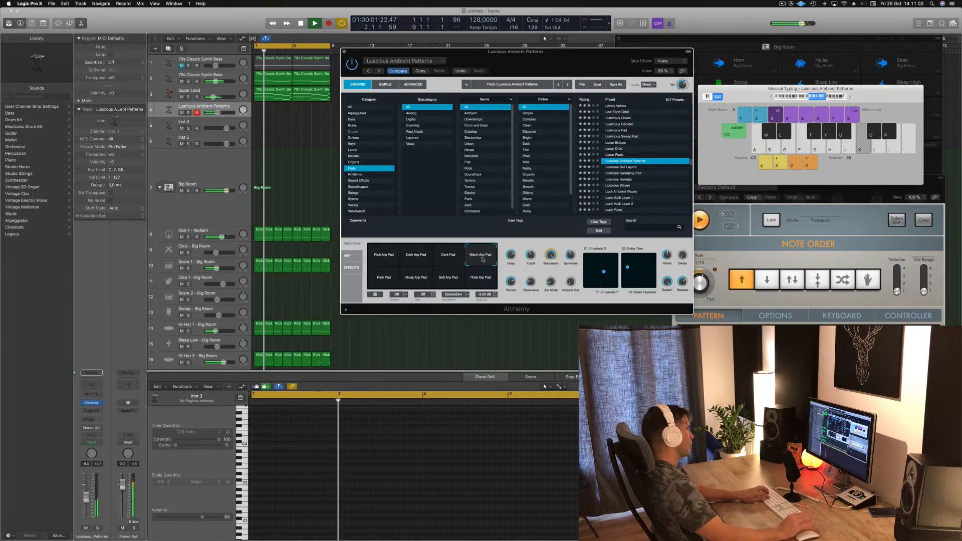
# Step: Audition the Rich Pad and Noisy Arp Pad variations with trial notes over the loop
pyautogui.click(385, 278)
pyautogui.press('h')
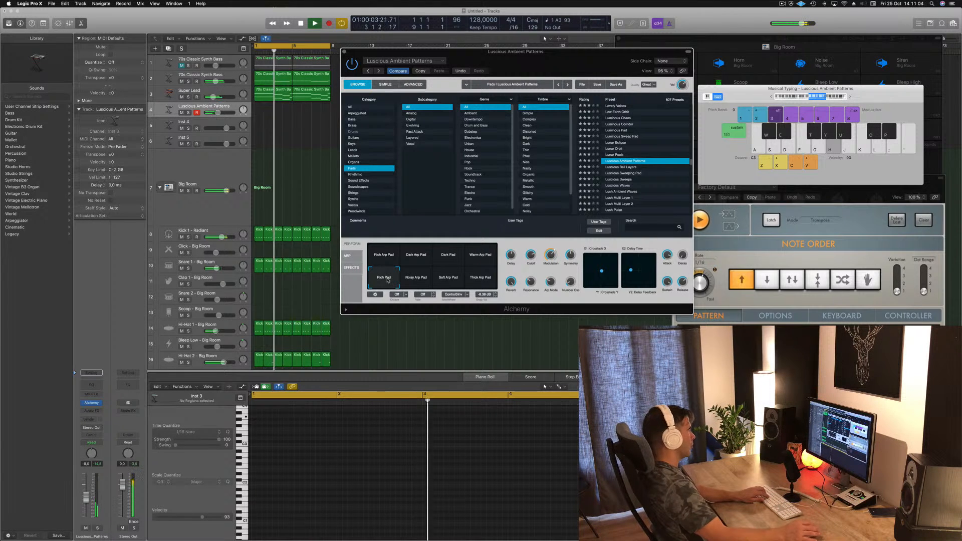
pyautogui.press('j')
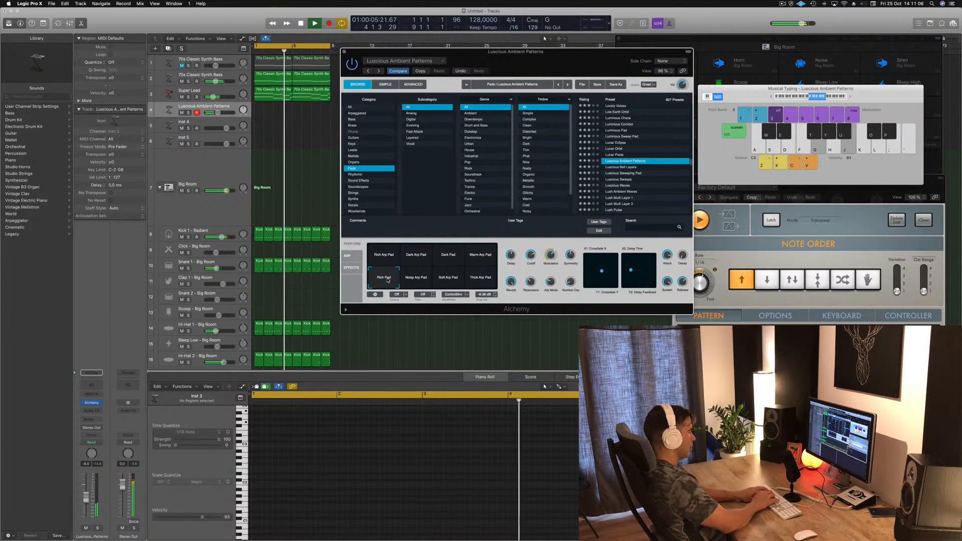
pyautogui.press('s')
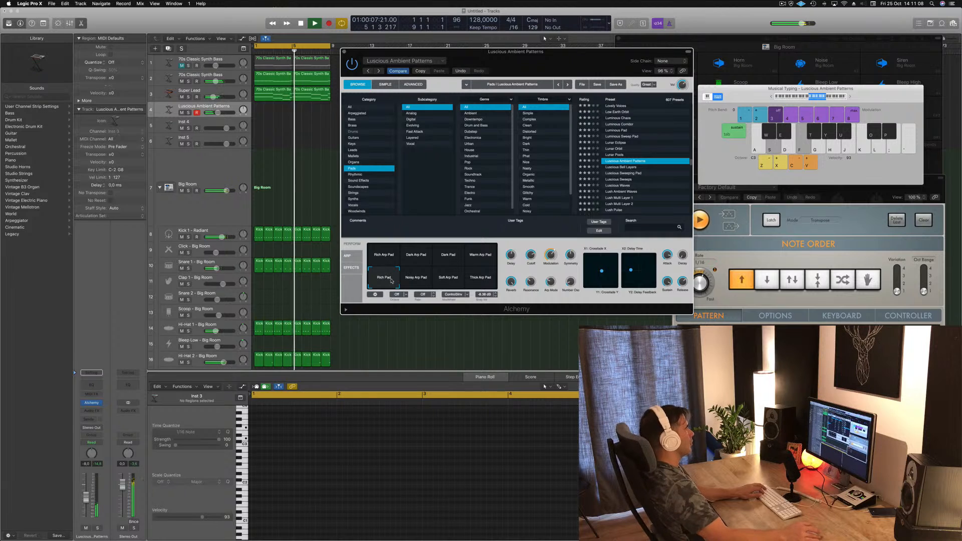
pyautogui.click(418, 278)
pyautogui.press('f')
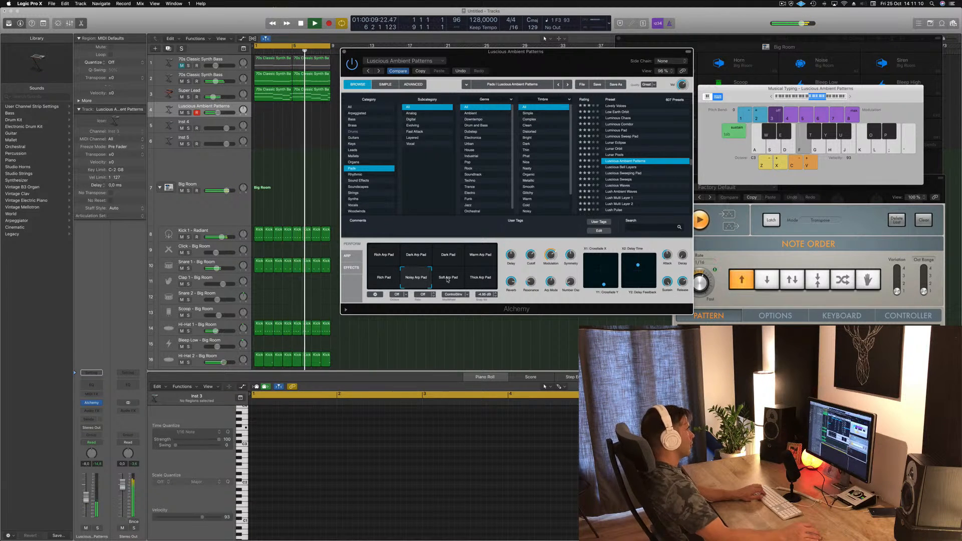
pyautogui.press('g')
# Step: Return Alchemy to the Dark Arp Pad variation and try out notes with it over the loop
pyautogui.click(423, 257)
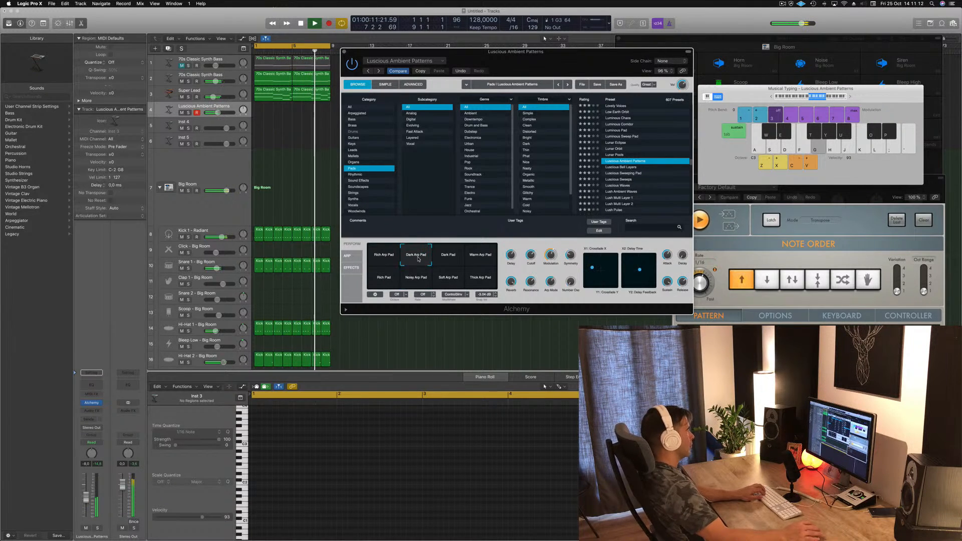
pyautogui.press("'")
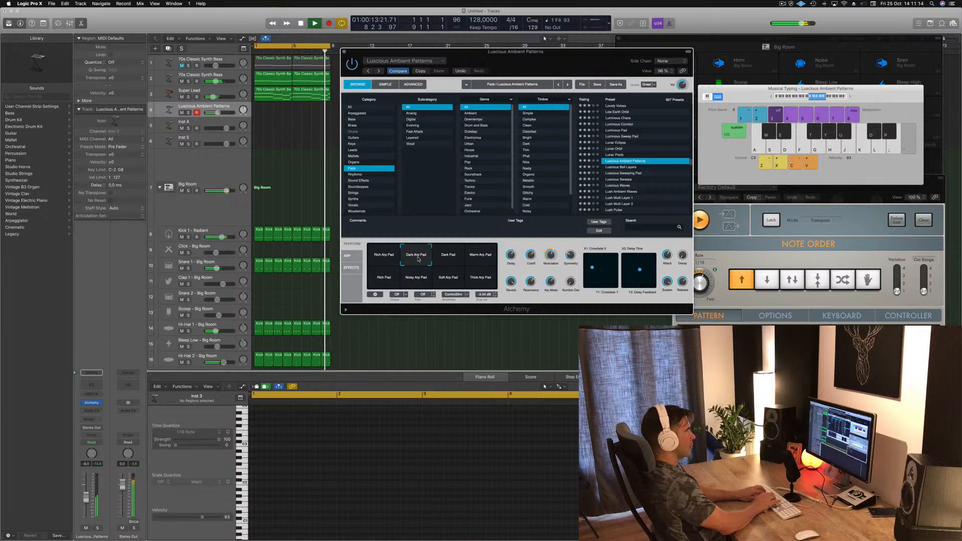
pyautogui.press('j')
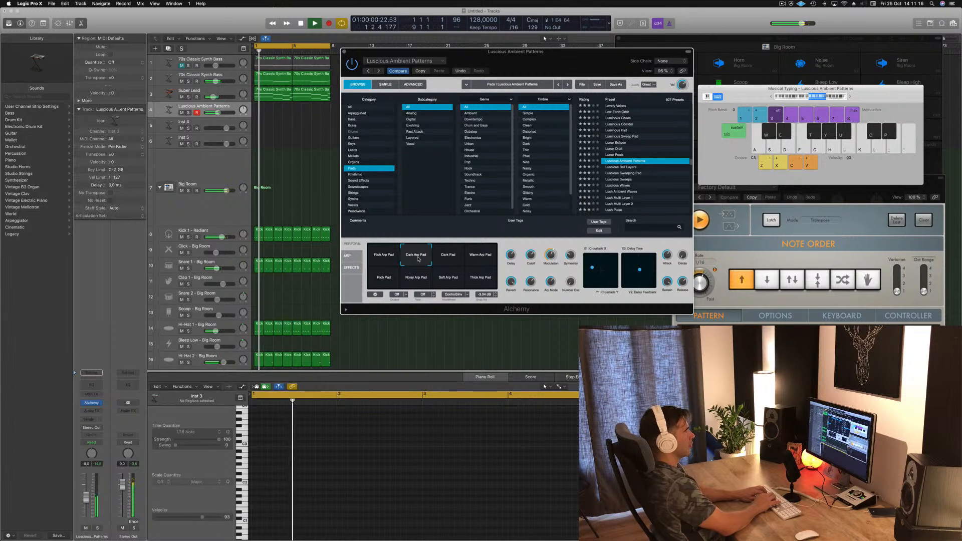
pyautogui.press('g')
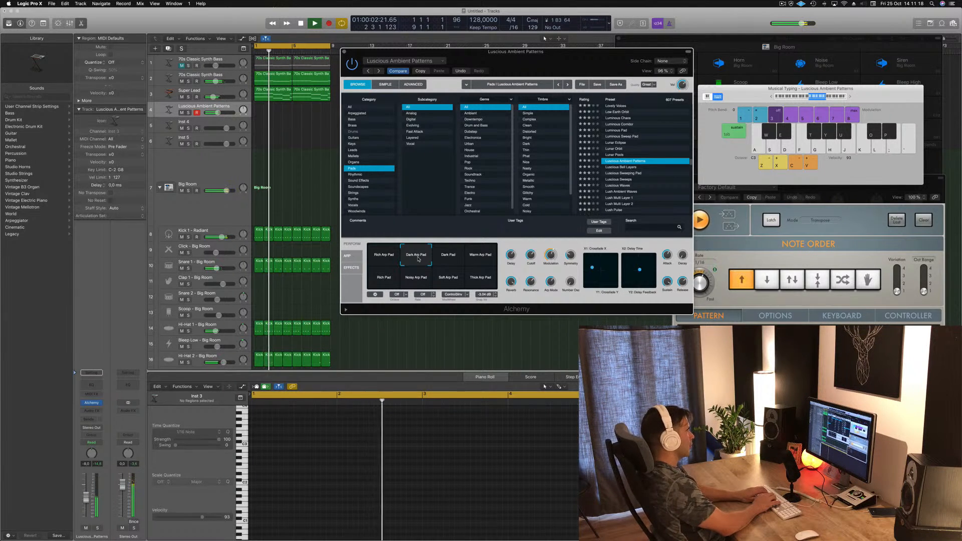
pyautogui.press("'")
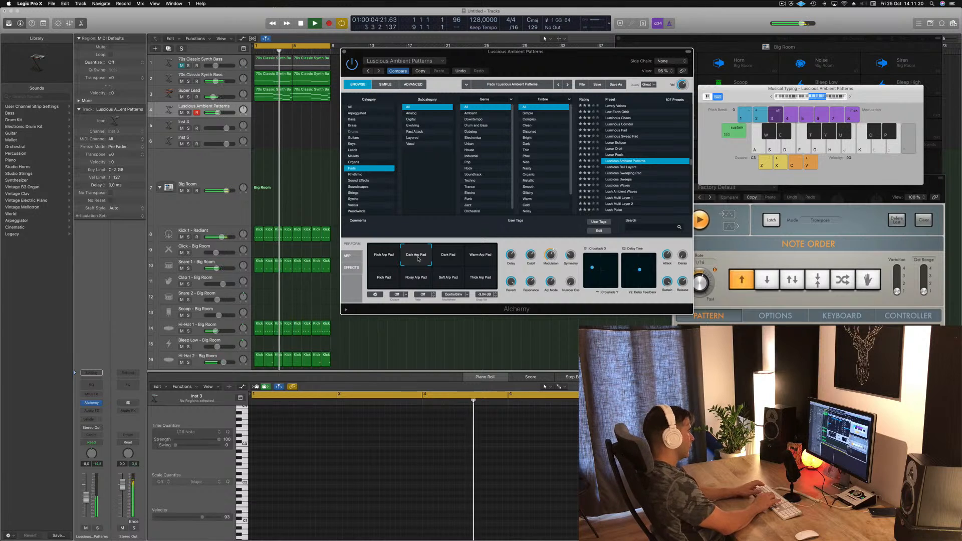
pyautogui.press(';')
pyautogui.press('l')
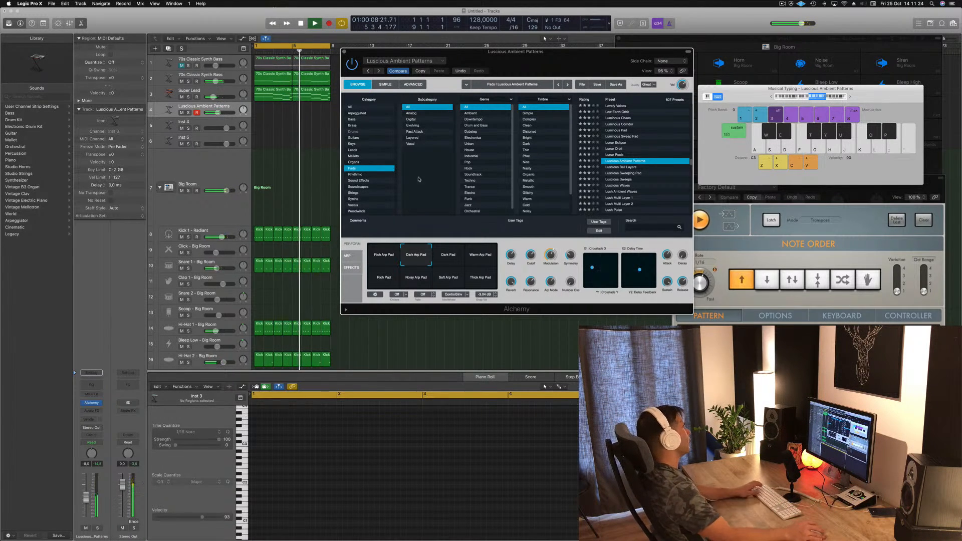
# Step: Copy track 2's first 70s Classic Synth Bass region to the Big Room track and test a semitone shift on its four notes
pyautogui.click(277, 73)
pyautogui.moveTo(277, 72); pyautogui.dragTo(265, 193)
pyautogui.moveTo(335, 420); pyautogui.dragTo(592, 529)
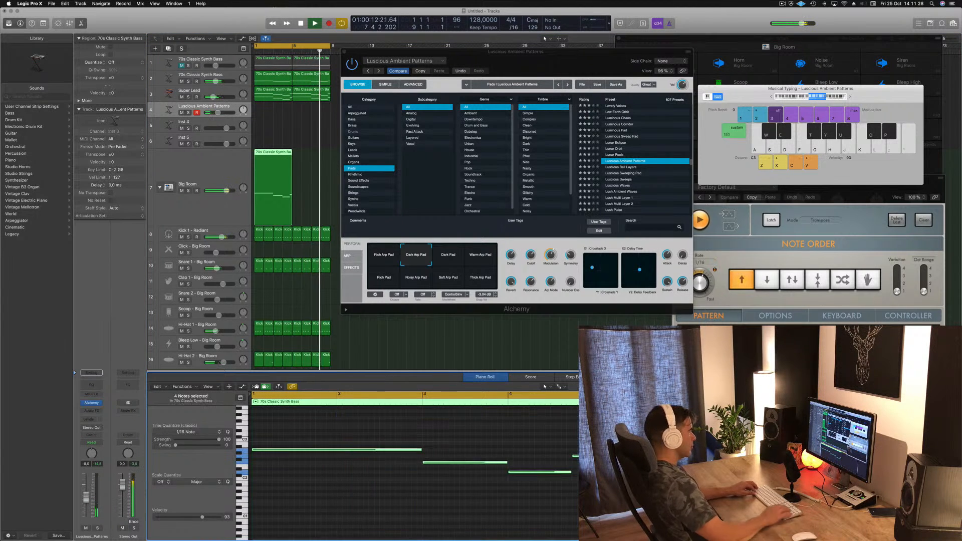
pyautogui.hotkey('alt', 'Up')
pyautogui.hotkey('alt', 'Down')
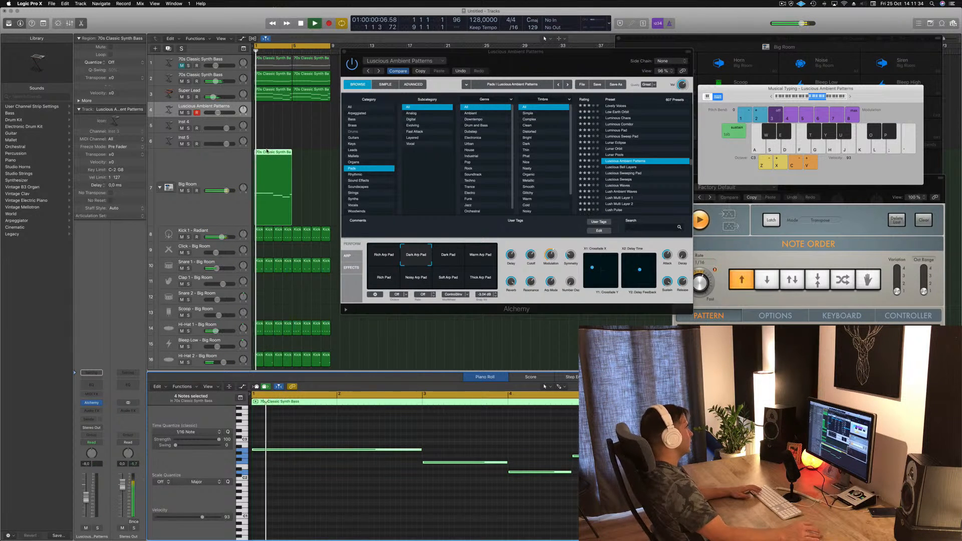
# Step: Try the copied bass region on the Luscious Ambient Patterns track with its four notes an octave higher, and undo the move and transposition
pyautogui.moveTo(267, 153); pyautogui.dragTo(267, 118)
pyautogui.moveTo(368, 487); pyautogui.dragTo(585, 436)
pyautogui.hotkey('alt', 'shift', 'Up')
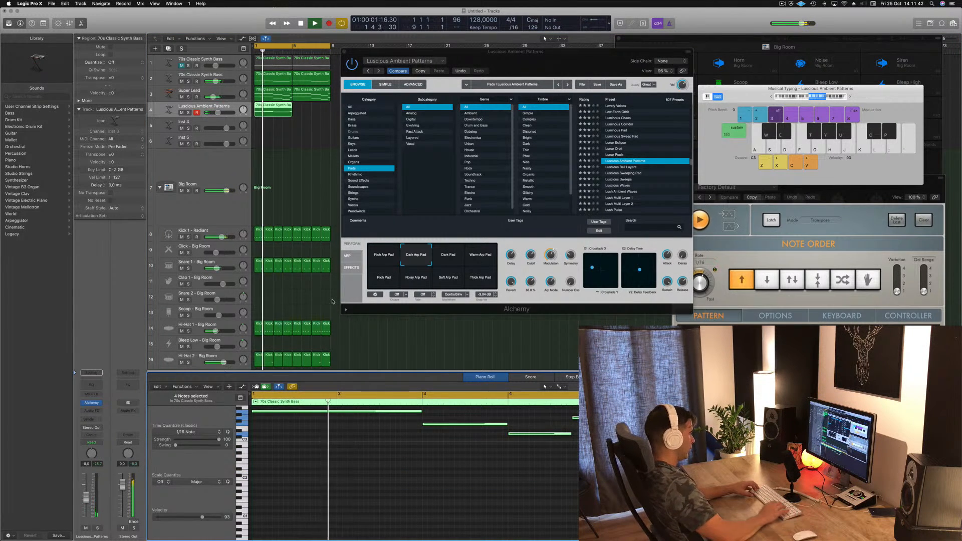
pyautogui.hotkey('alt', 'shift', 'Down')
pyautogui.press('super+z')
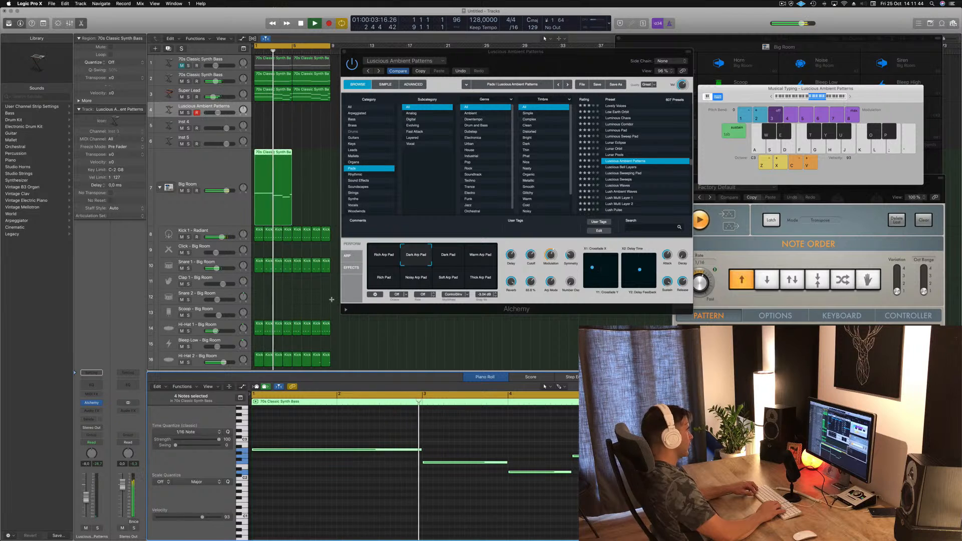
# Step: Transpose the copied bass region's notes up a semitone, move the region to the Luscious Ambient Patterns track, and delete it
pyautogui.hotkey('alt', 'Up')
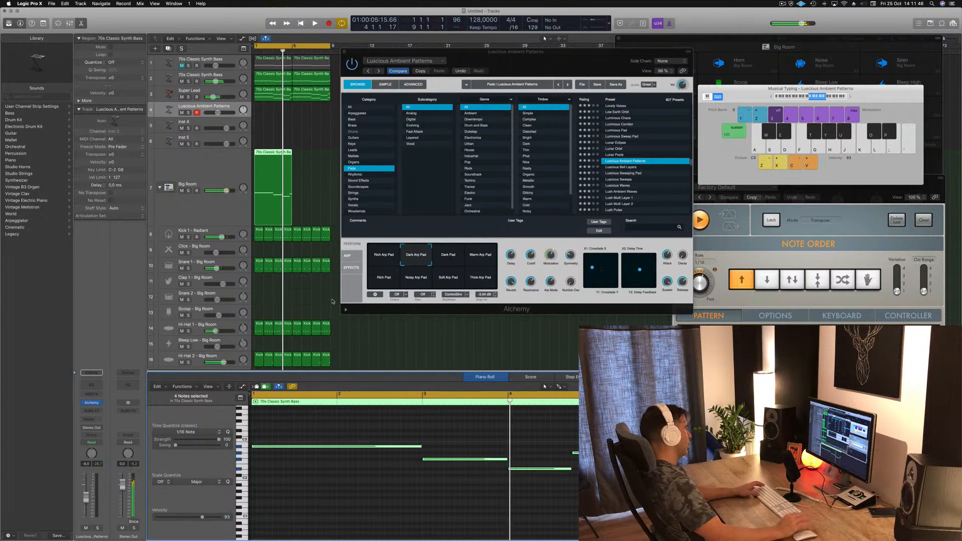
pyautogui.moveTo(272, 156); pyautogui.dragTo(269, 119)
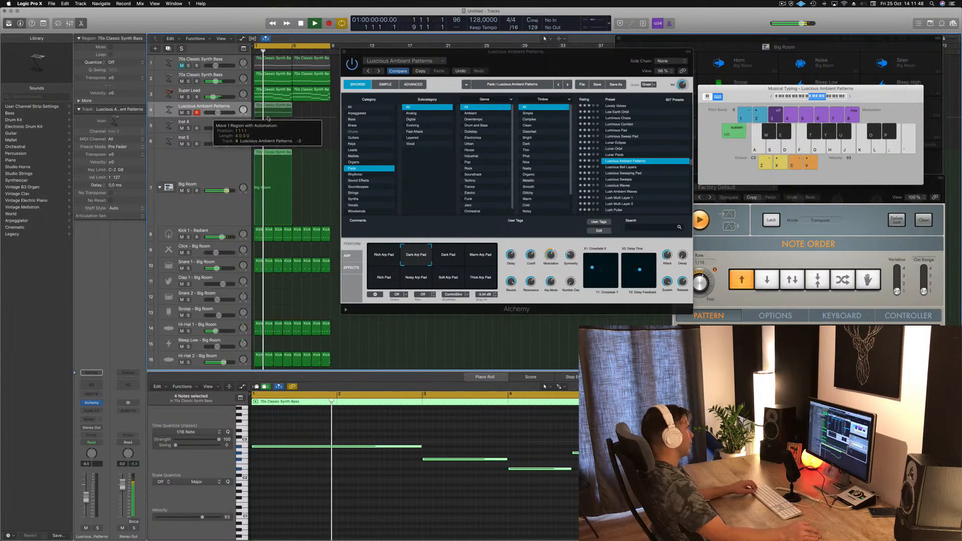
pyautogui.press('Delete')
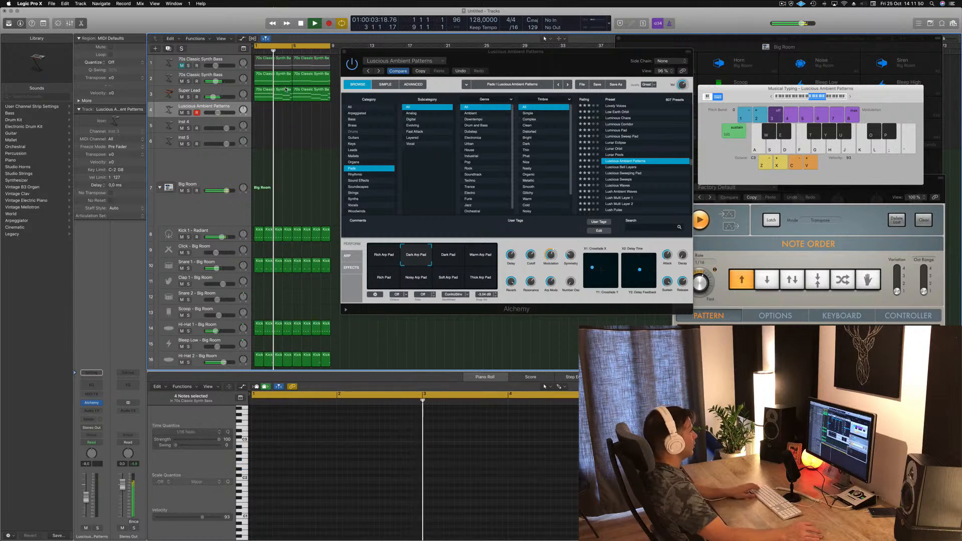
# Step: Move the Super Lead track's first region to the Luscious Ambient Patterns track and try shifting its eight notes an octave up and down
pyautogui.click(268, 79)
pyautogui.moveTo(267, 80)
pyautogui.mouseDown()
pyautogui.moveTo(267, 105)
pyautogui.moveTo(268, 83)
pyautogui.moveTo(268, 91)
pyautogui.mouseUp()
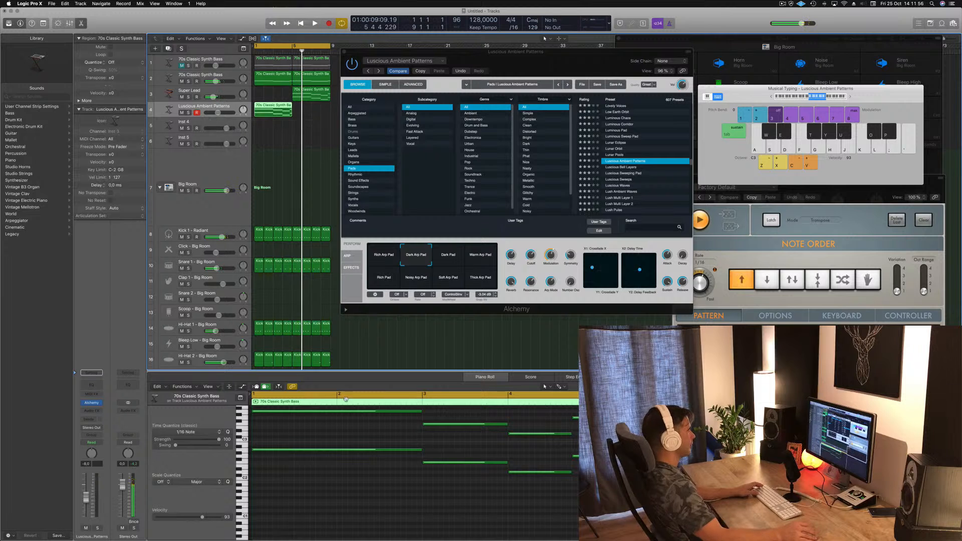
pyautogui.scroll(3, 349, 489)
pyautogui.moveTo(321, 439); pyautogui.dragTo(597, 519)
pyautogui.hotkey('shift', 'alt', 'Up')
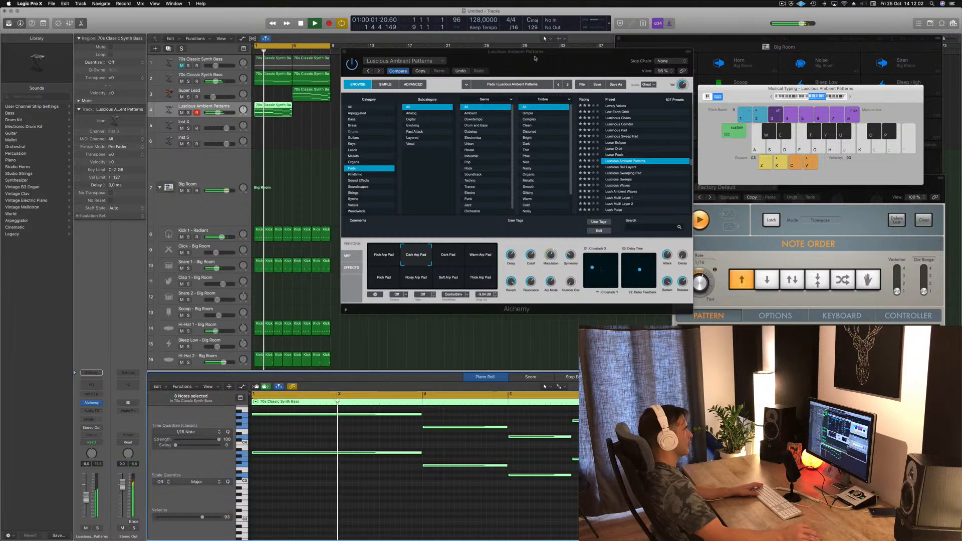
pyautogui.click(535, 58)
pyautogui.hotkey('shift', 'alt', 'Down')
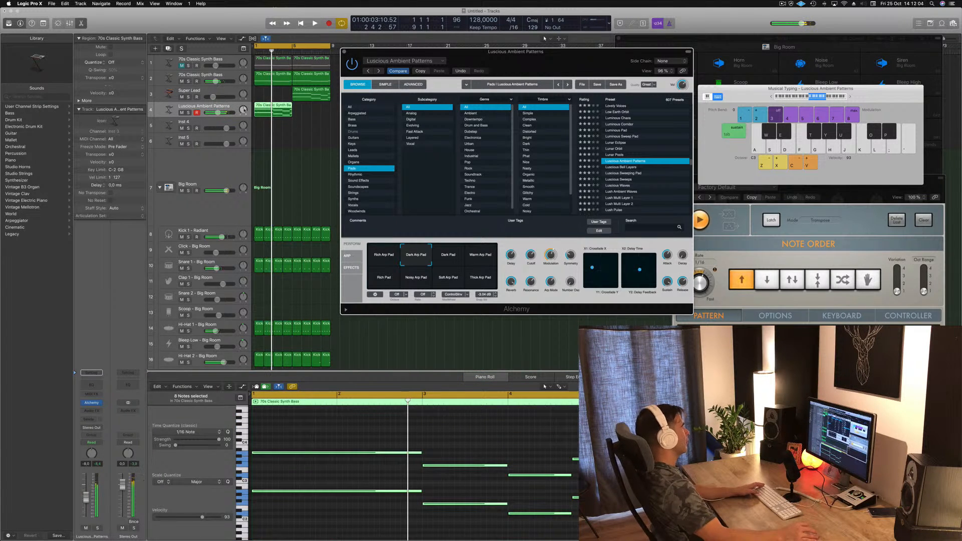
# Step: Lower the Luscious Ambient Patterns track's volume to about -17.8 dB and copy its region back to the start of the Super Lead track
pyautogui.click(214, 113)
pyautogui.press('space')
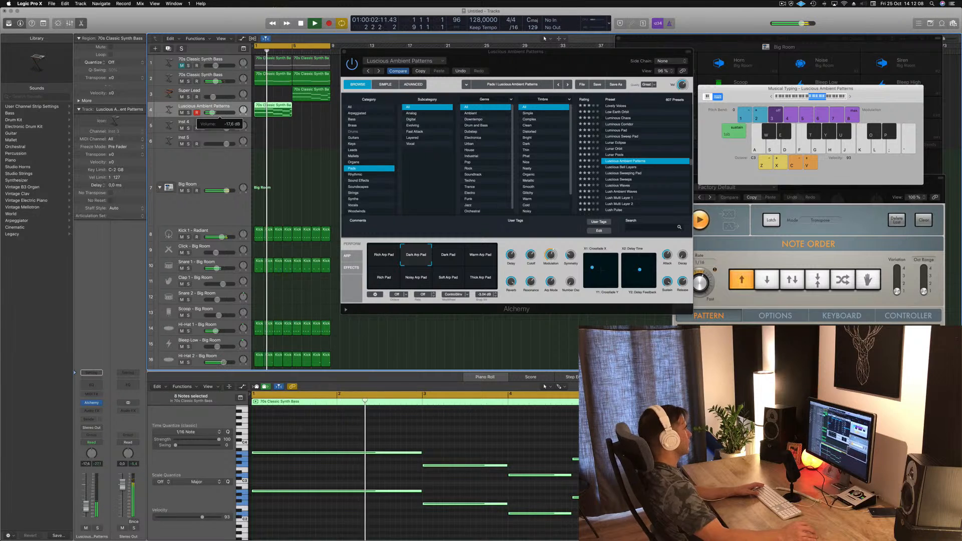
pyautogui.moveTo(279, 110)
pyautogui.mouseDown()
pyautogui.moveTo(285, 96)
pyautogui.moveTo(275, 93)
pyautogui.mouseUp()
pyautogui.moveTo(468, 47); pyautogui.dragTo(698, 53)
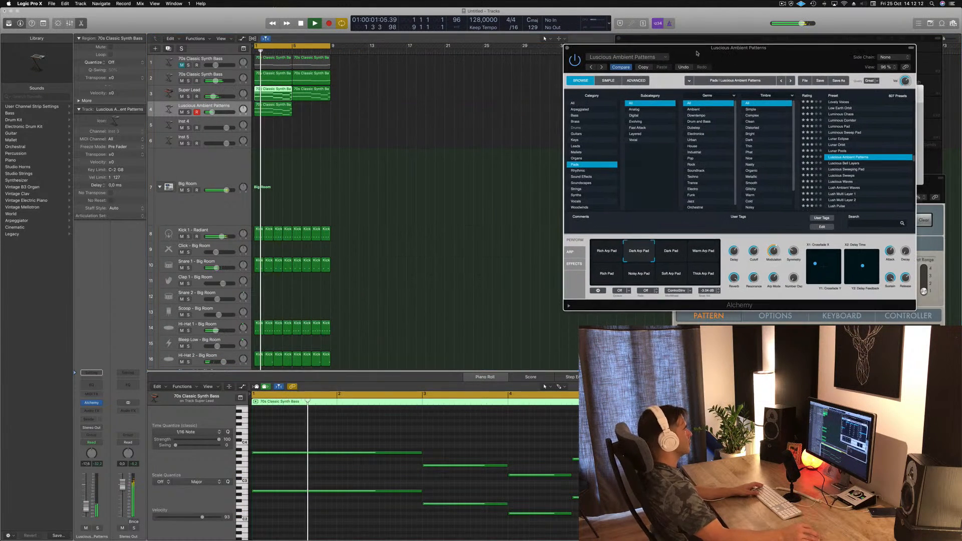
# Step: Check the Luscious Ambient Patterns track in solo and against Alchemy's default setting, and raise its volume to -16.8 dB
pyautogui.click(257, 110)
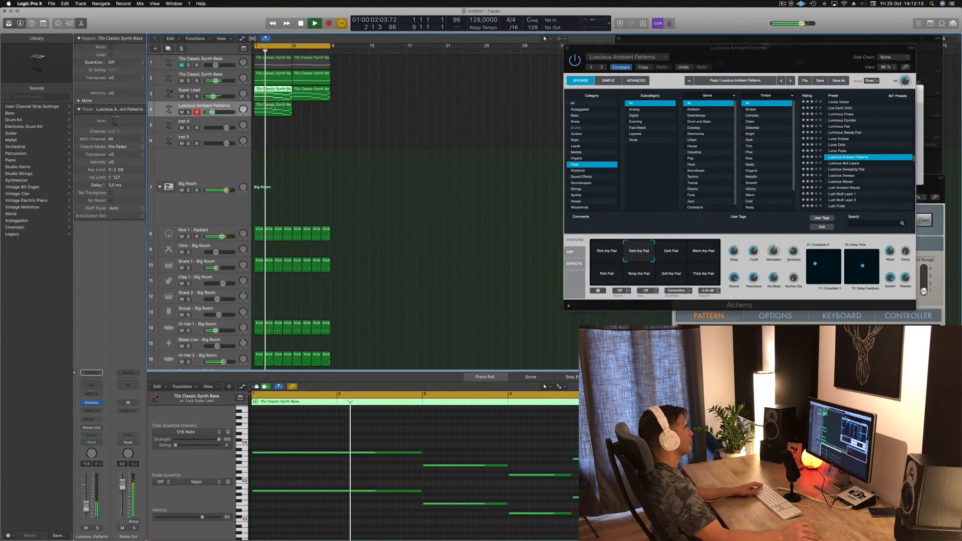
pyautogui.click(188, 112)
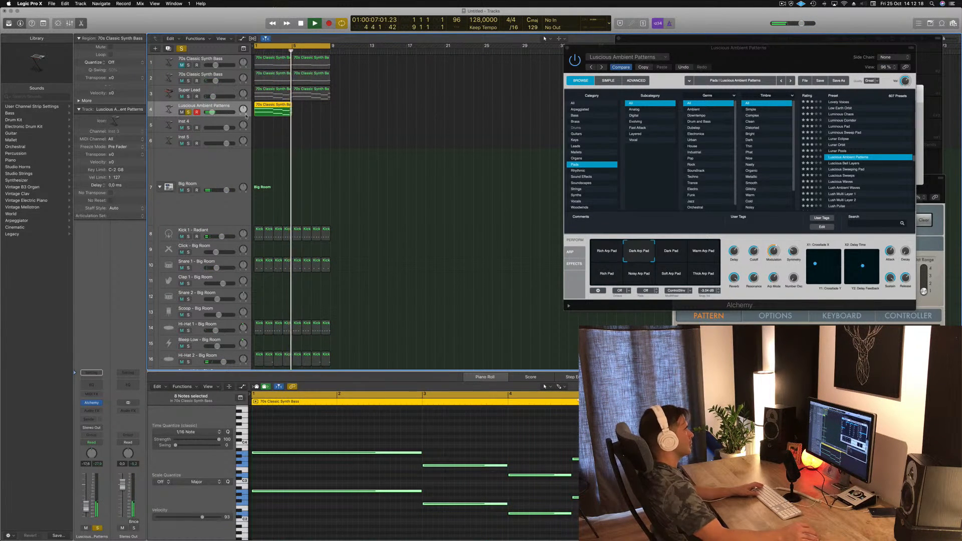
pyautogui.click(188, 112)
pyautogui.press('super+k')
pyautogui.moveTo(784, 57); pyautogui.dragTo(635, 69)
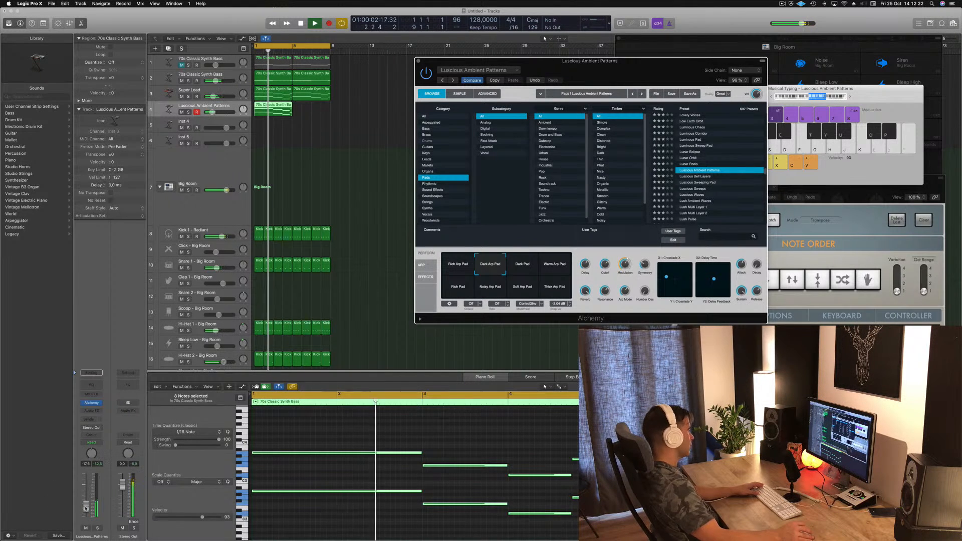
pyautogui.moveTo(85, 508); pyautogui.dragTo(86, 508)
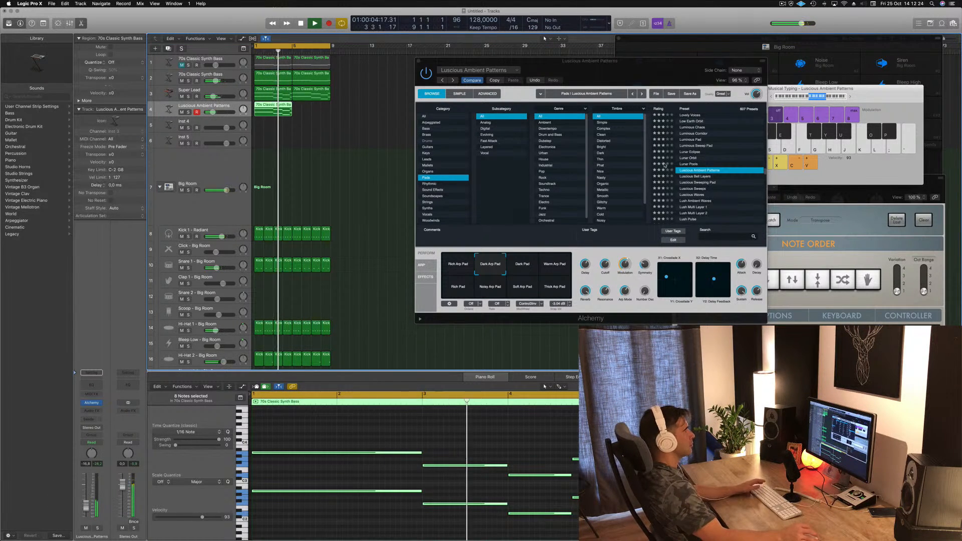
pyautogui.click(472, 81)
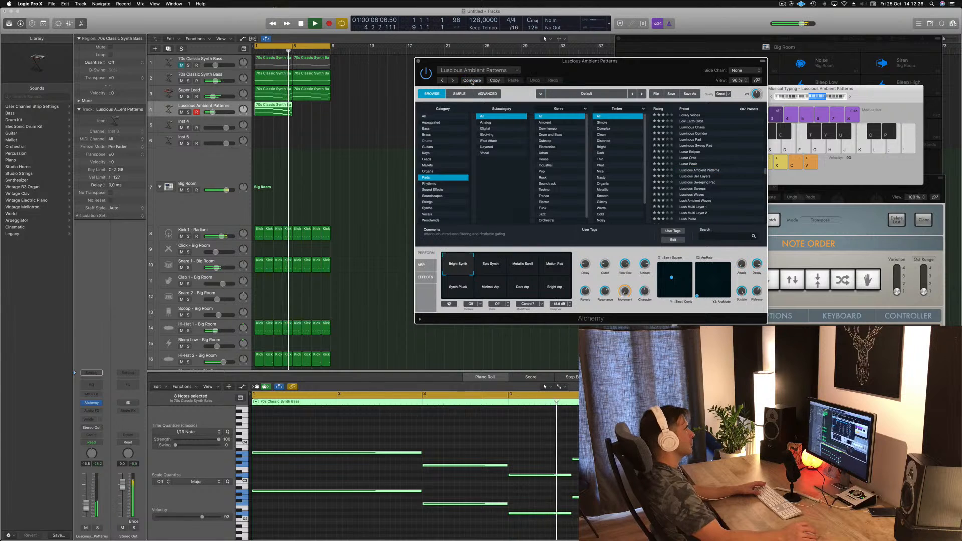
pyautogui.click(473, 81)
pyautogui.moveTo(646, 77); pyautogui.dragTo(563, 30)
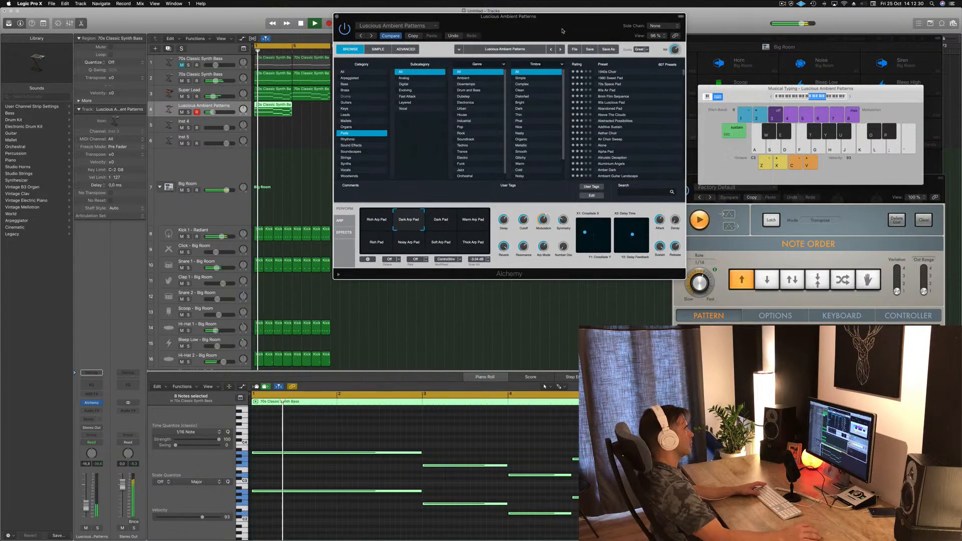
# Step: Audition the 1940s Choir and 1980 Sweet Pad presets in Alchemy, and copy the pad track's region to bar 5
pyautogui.scroll(-5, 655, 83)
pyautogui.press('Down')
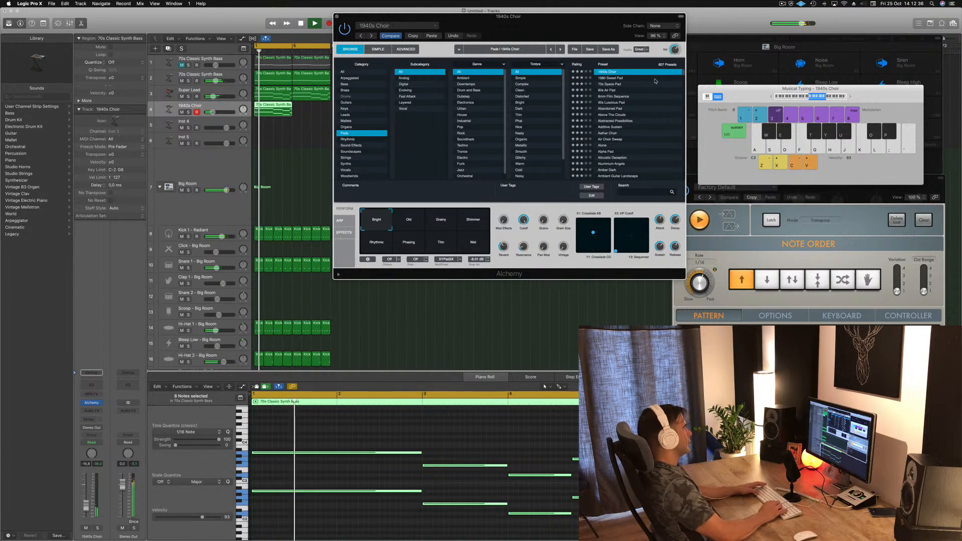
pyautogui.press('Down')
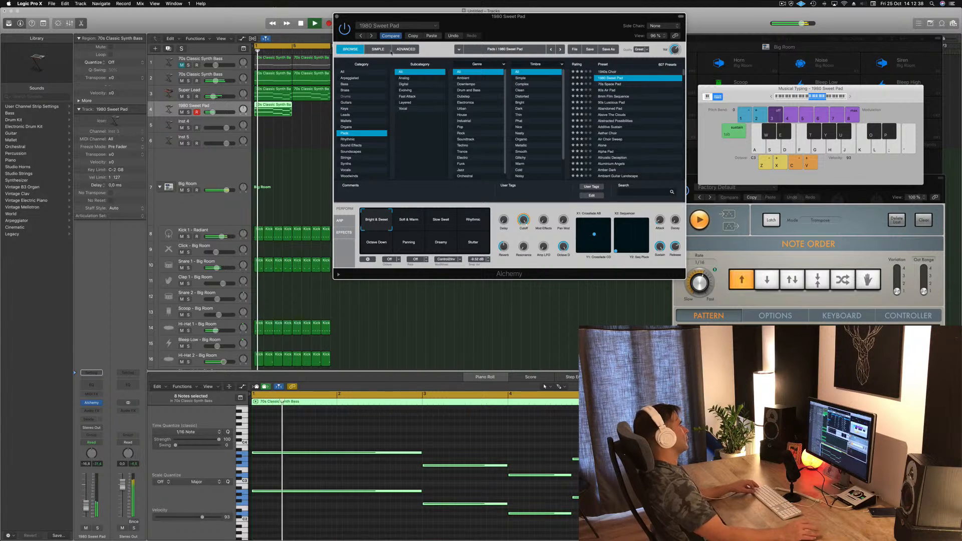
pyautogui.moveTo(274, 106); pyautogui.dragTo(311, 106)
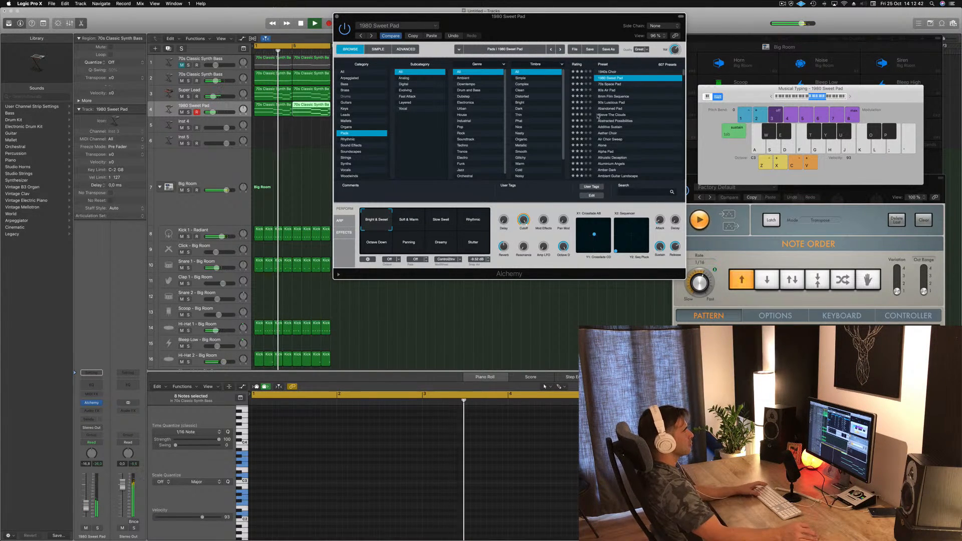
# Step: Audition the 70s Space Pad, 80s Air Pad and 8mm Film Sequence presets, including the last one's Soprano Gate variation
pyautogui.click(615, 85)
pyautogui.press('space')
pyautogui.click(621, 90)
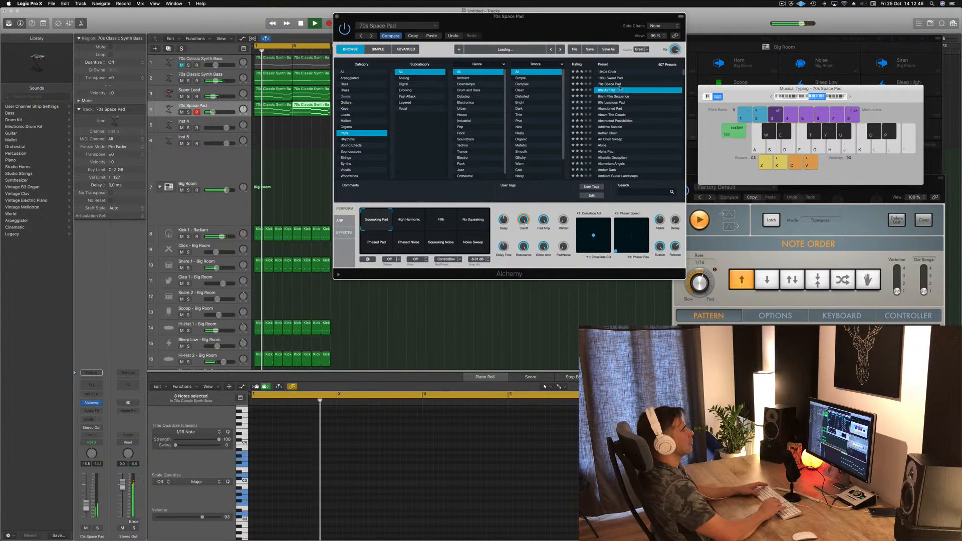
pyautogui.press('Down')
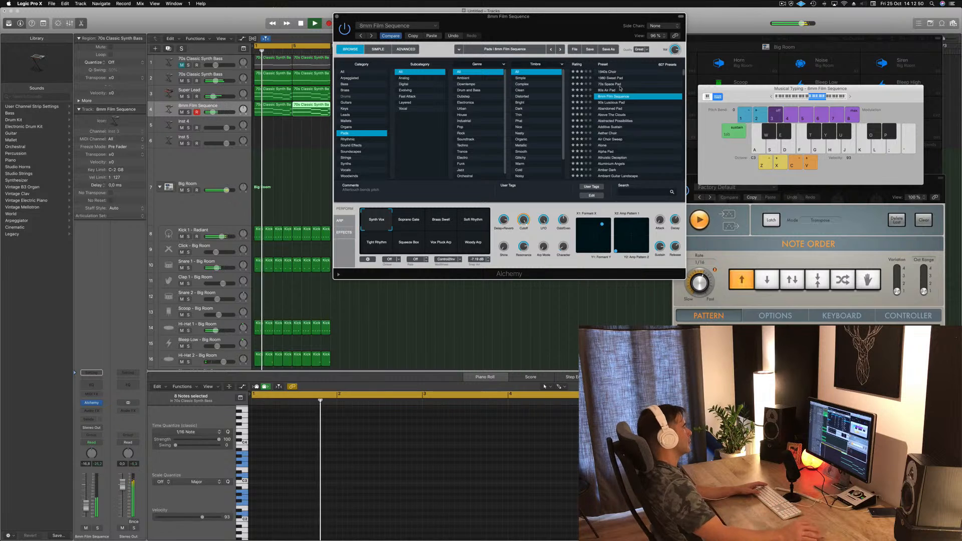
pyautogui.click(415, 226)
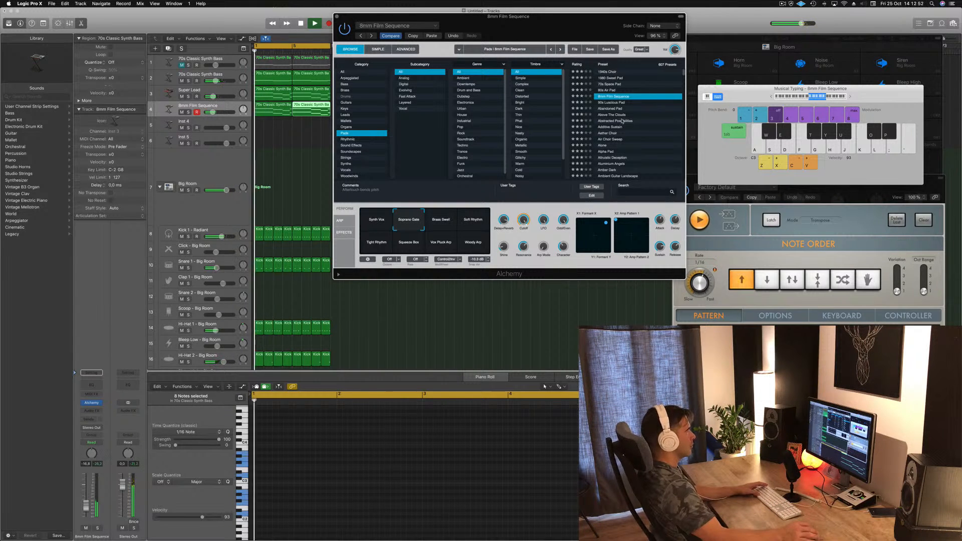
# Step: Audition the Dolphin Experiences, Double Bandwidth Pad and Enveloped in Warm Air pad presets over the loop
pyautogui.scroll(-15, 644, 156)
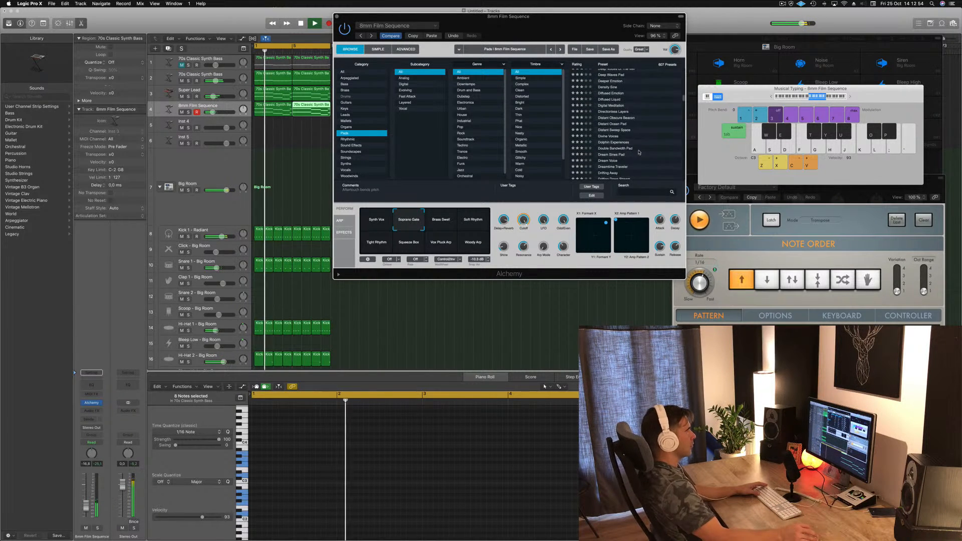
pyautogui.click(604, 142)
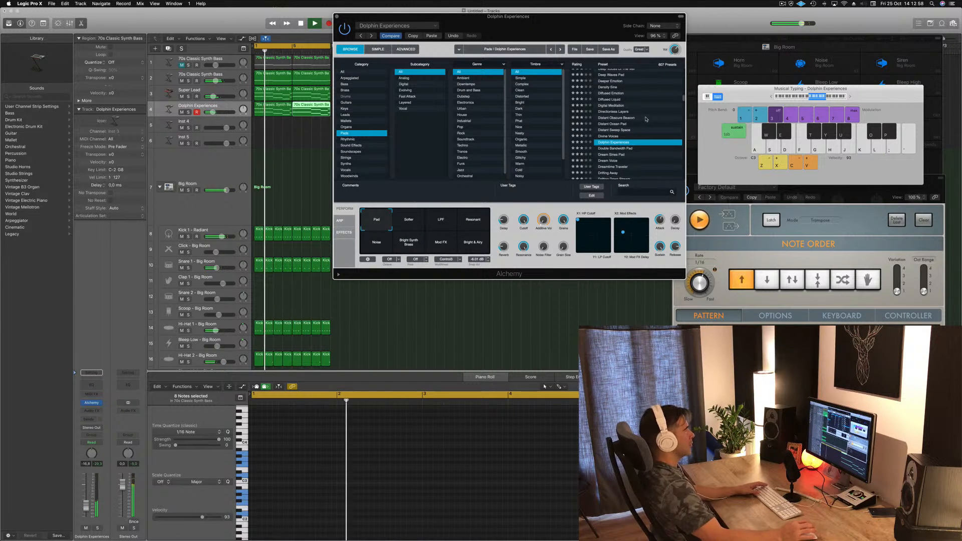
pyautogui.press('Down')
pyautogui.scroll(-10, 625, 157)
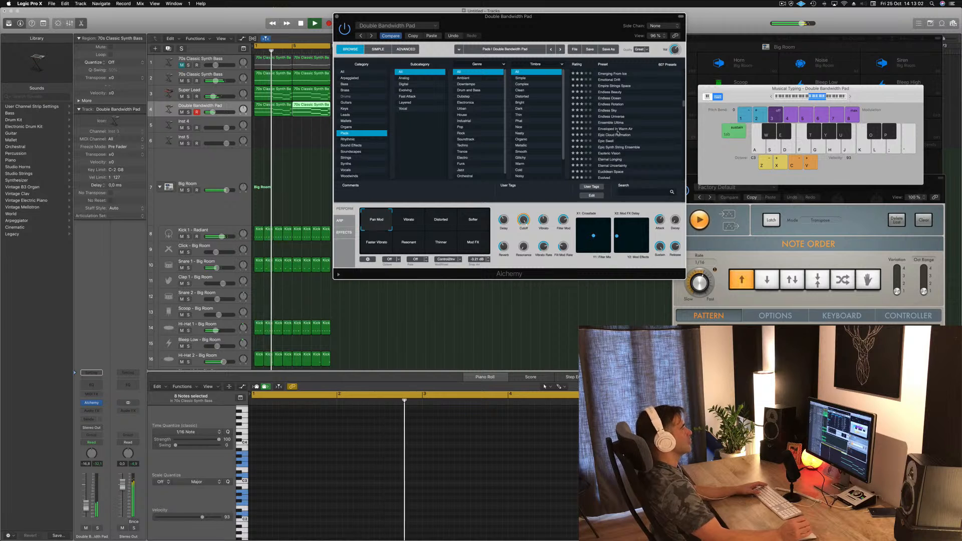
pyautogui.click(618, 130)
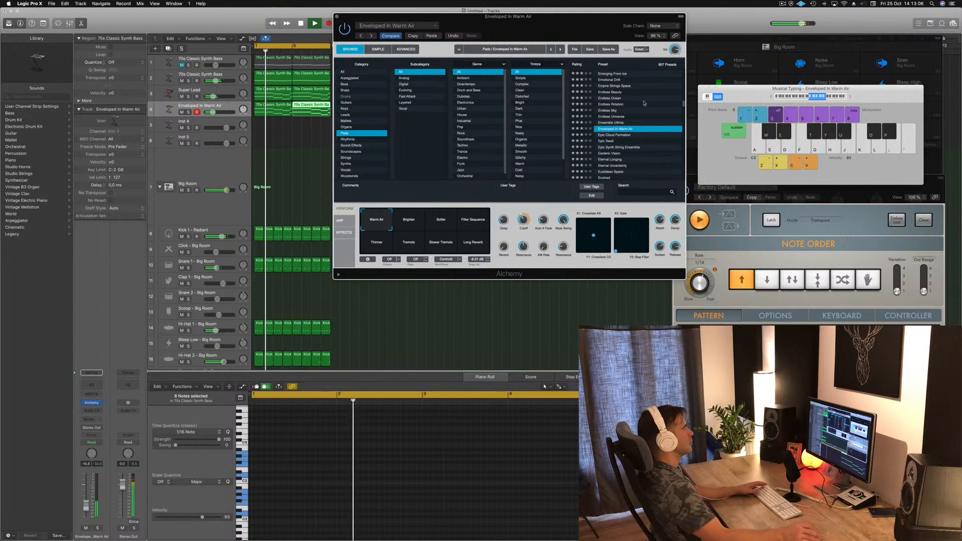
# Step: Audition the Evolved, Evolving Organic Drama and Expansive Guitar Pad presets over the loop
pyautogui.scroll(-2, 644, 103)
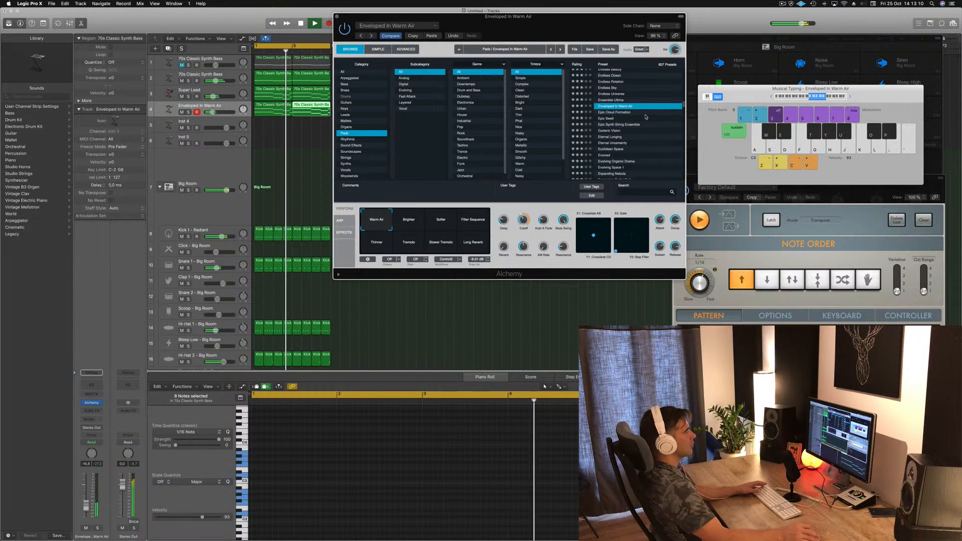
pyautogui.scroll(-3, 648, 143)
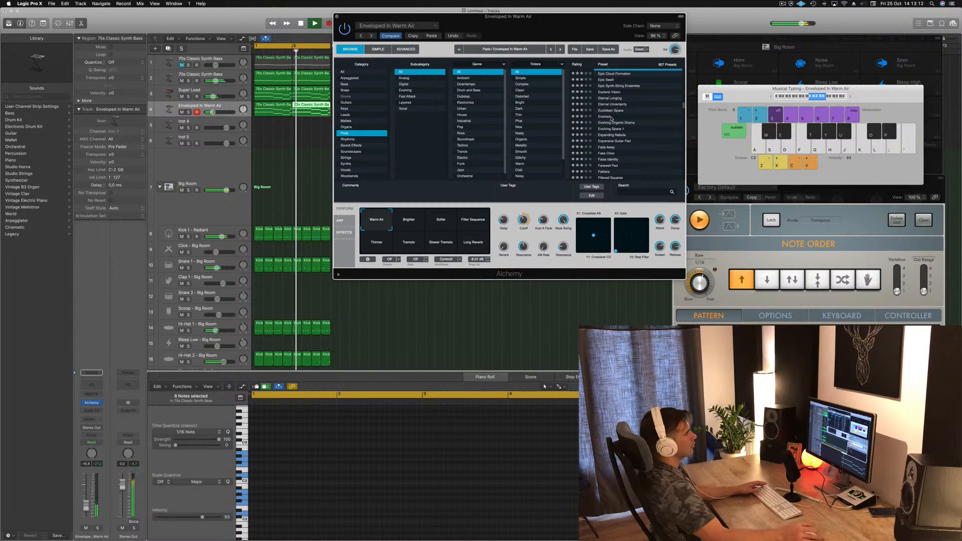
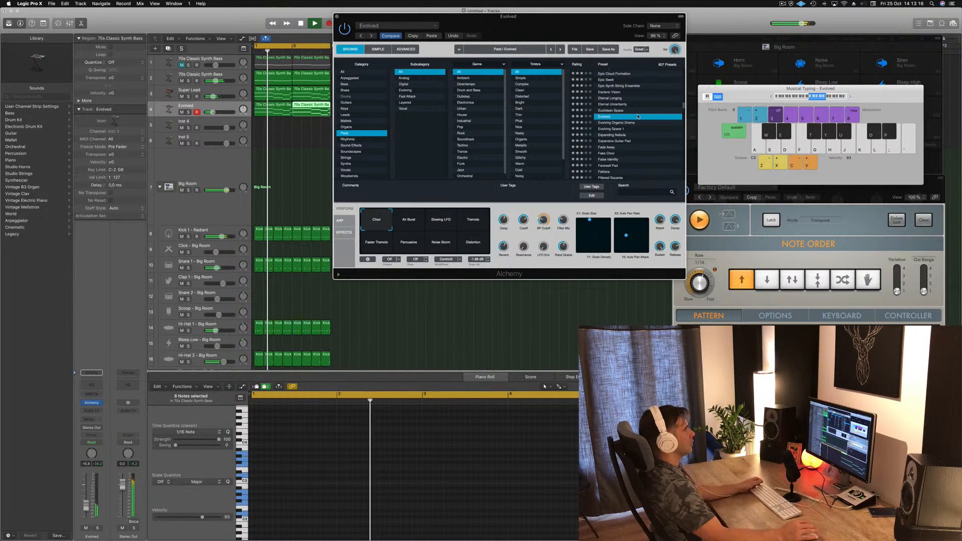
pyautogui.click(613, 122)
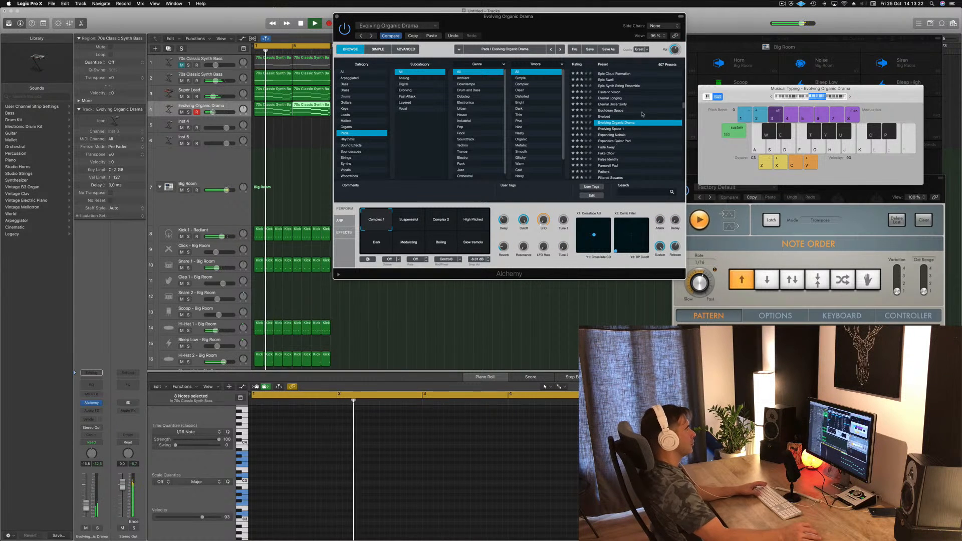
pyautogui.press('Down')
pyautogui.press('Down')
pyautogui.press('Down')
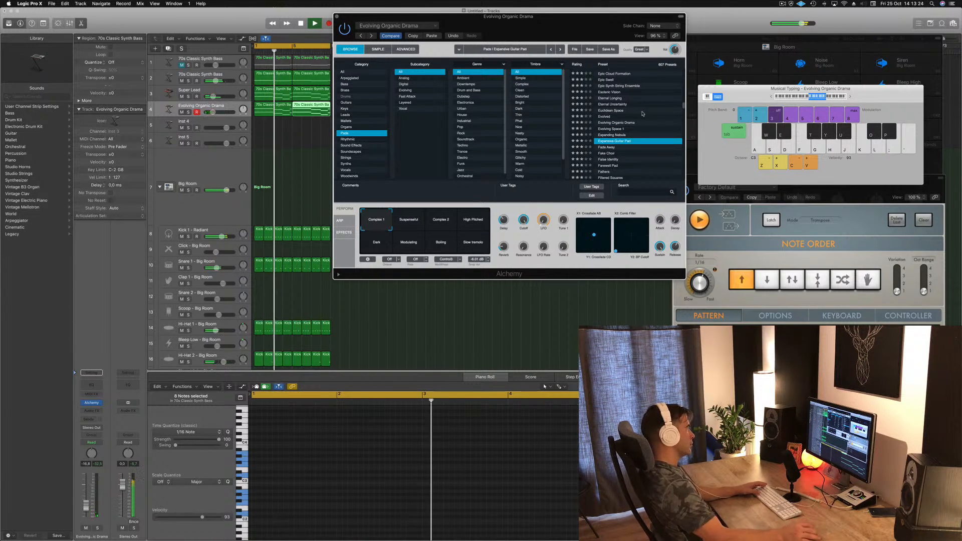
pyautogui.scroll(-3, 613, 143)
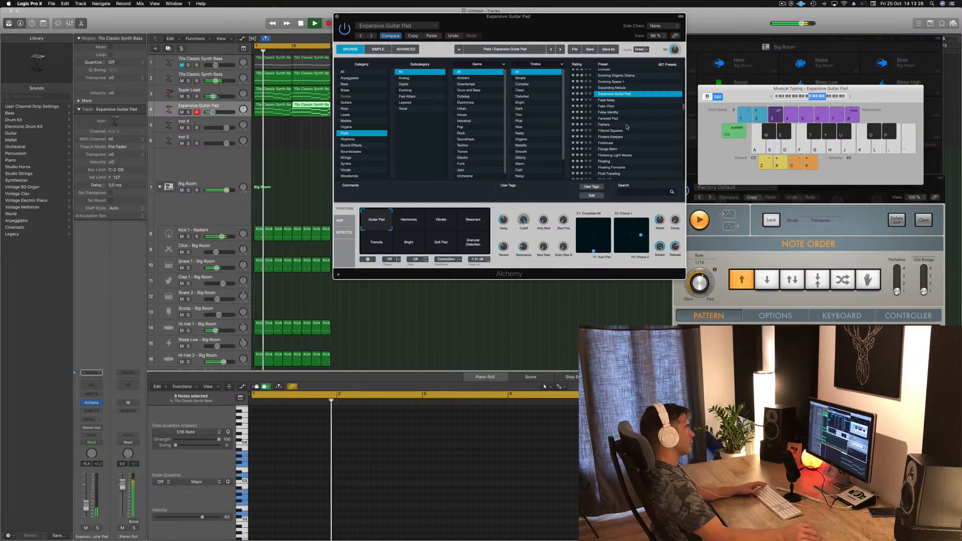
# Step: Audition the Firehouse and Fuzzy VCOs pad presets over the loop
pyautogui.press('Down')
pyautogui.press('Down')
pyautogui.press('Down')
pyautogui.press('Down')
pyautogui.press('Down')
pyautogui.press('Down')
pyautogui.press('Down')
pyautogui.press('Down')
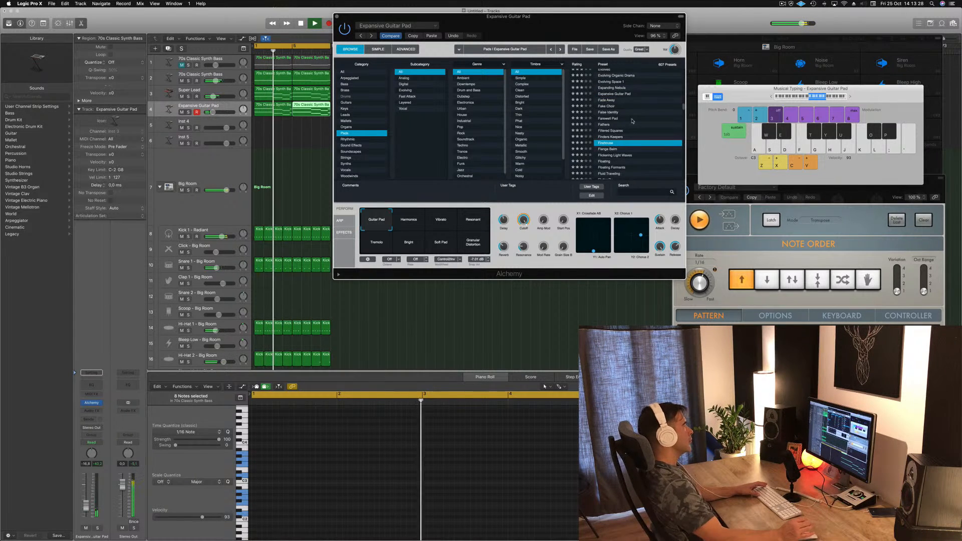
pyautogui.press('space')
pyautogui.scroll(-5, 636, 131)
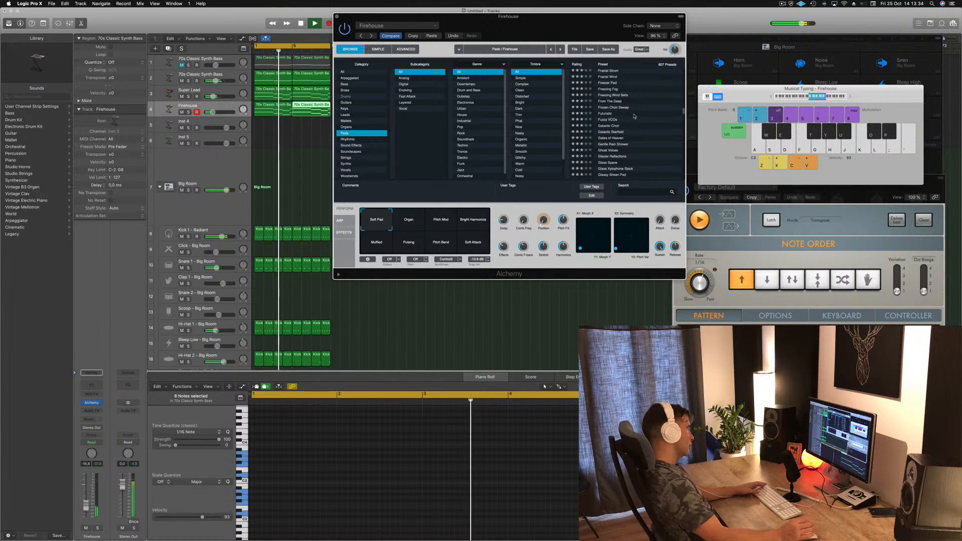
pyautogui.click(634, 119)
pyautogui.press('space')
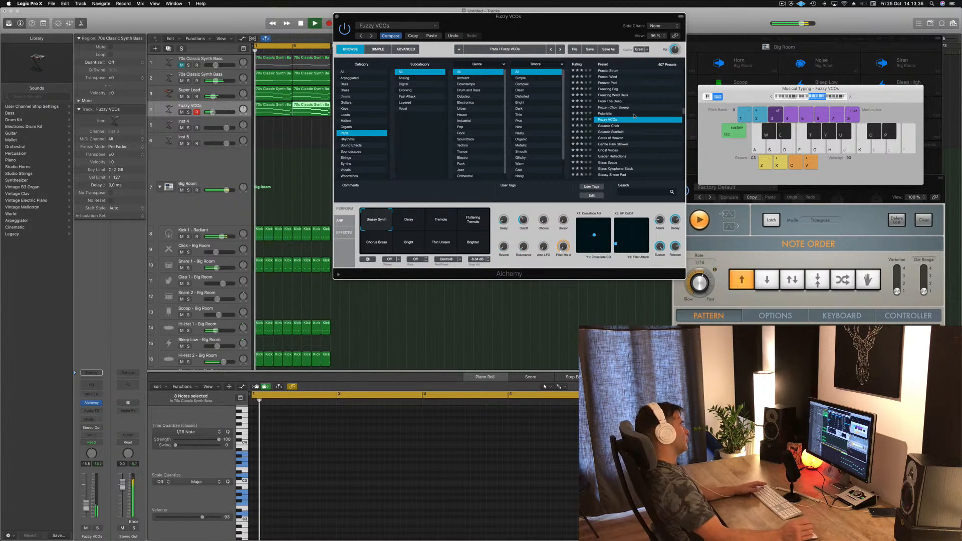
# Step: Load the Futuristic pad preset in Alchemy and delete both copied regions from its track
pyautogui.click(606, 113)
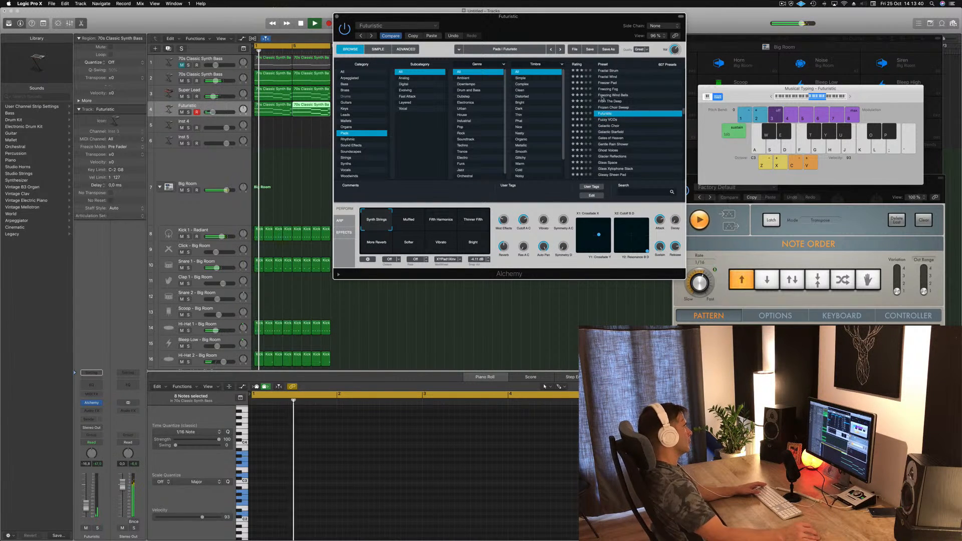
pyautogui.scroll(-5, 616, 100)
pyautogui.press('space')
pyautogui.moveTo(283, 131); pyautogui.dragTo(303, 116)
pyautogui.press('Delete')
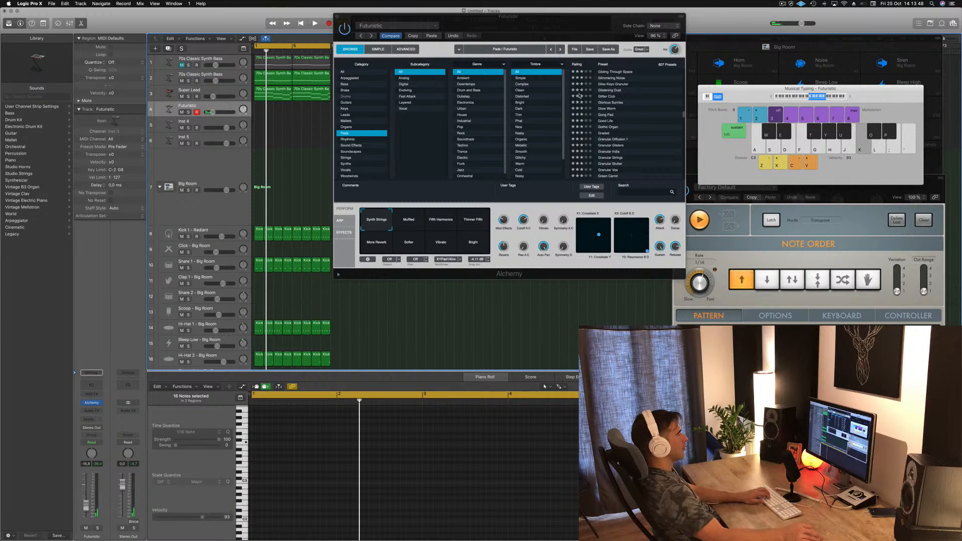
# Step: Start the loop and audition the Futuristic pad by playing individual notes over it
pyautogui.press('l')
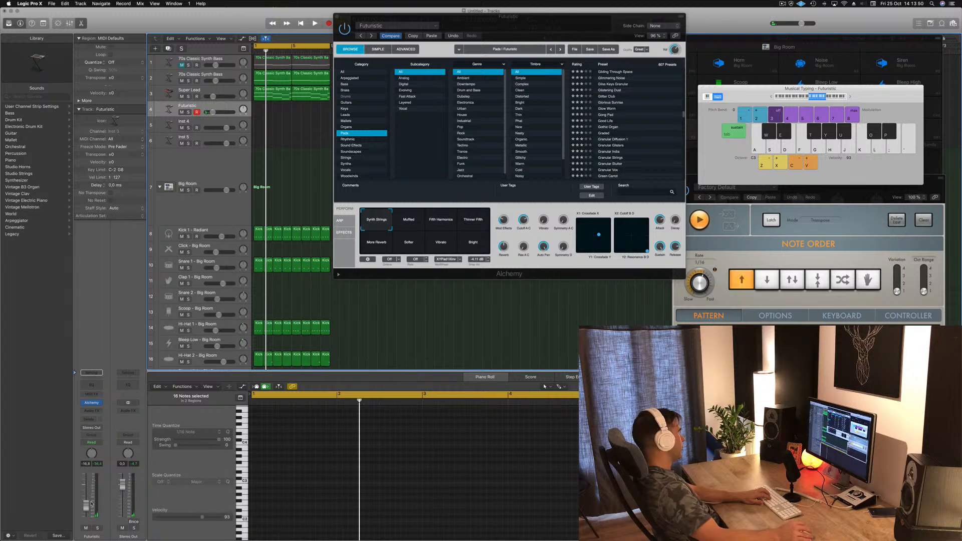
pyautogui.press('space')
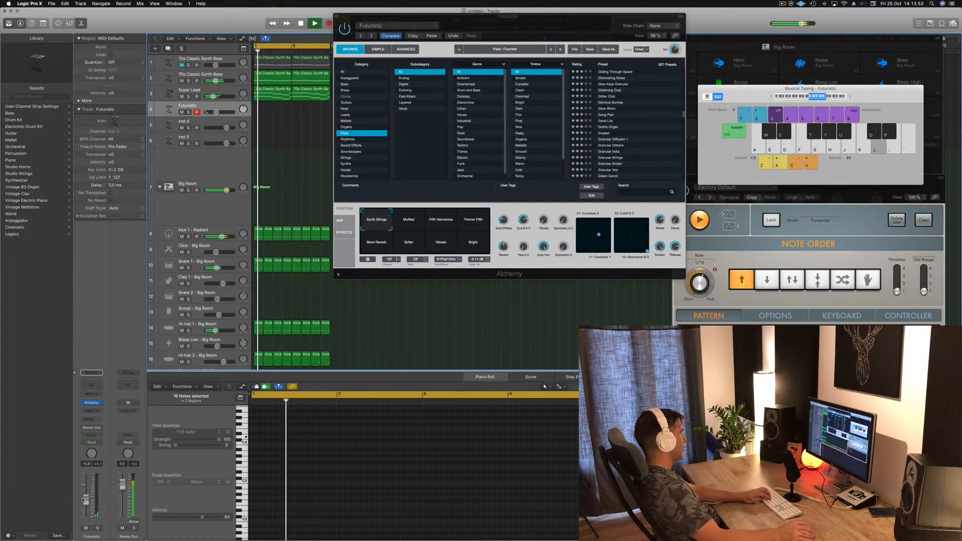
pyautogui.press('l')
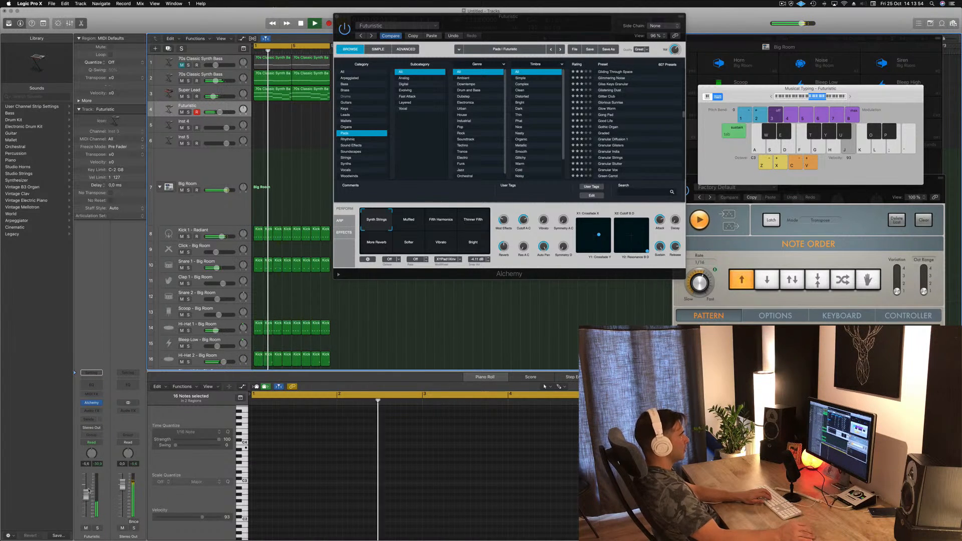
pyautogui.press('g')
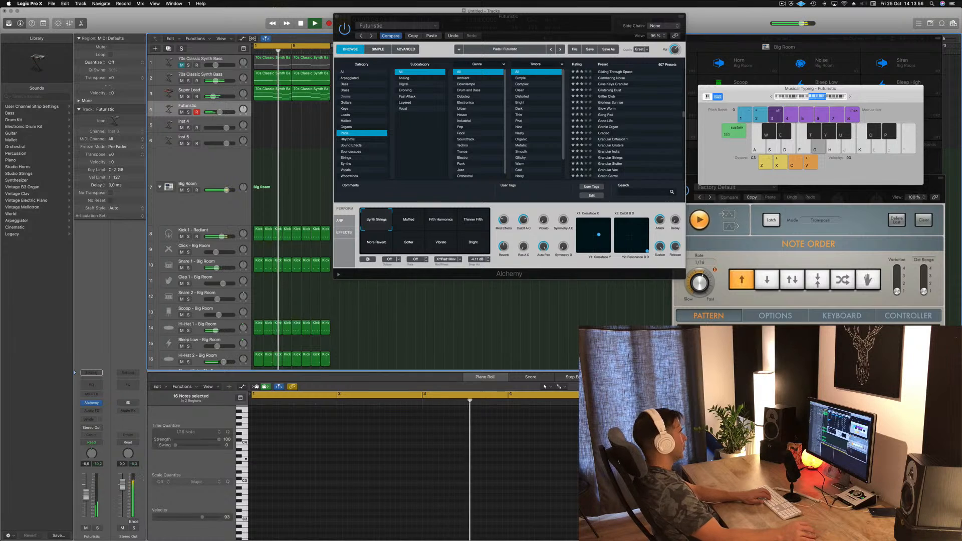
pyautogui.press('g')
# Step: Load the Humility pad preset in Alchemy and try out its sound with a few notes over the loop
pyautogui.scroll(-5, 618, 127)
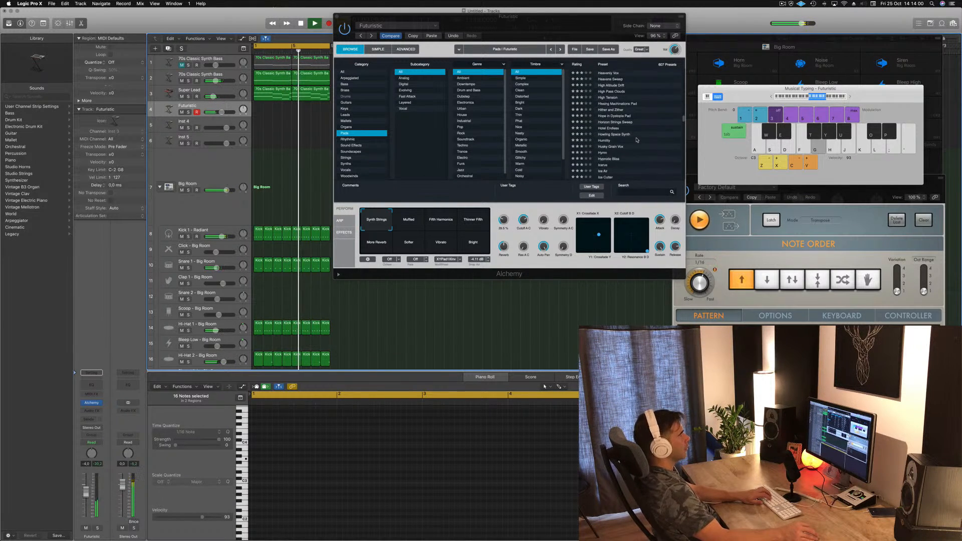
pyautogui.press('j')
pyautogui.click(609, 126)
pyautogui.press('j')
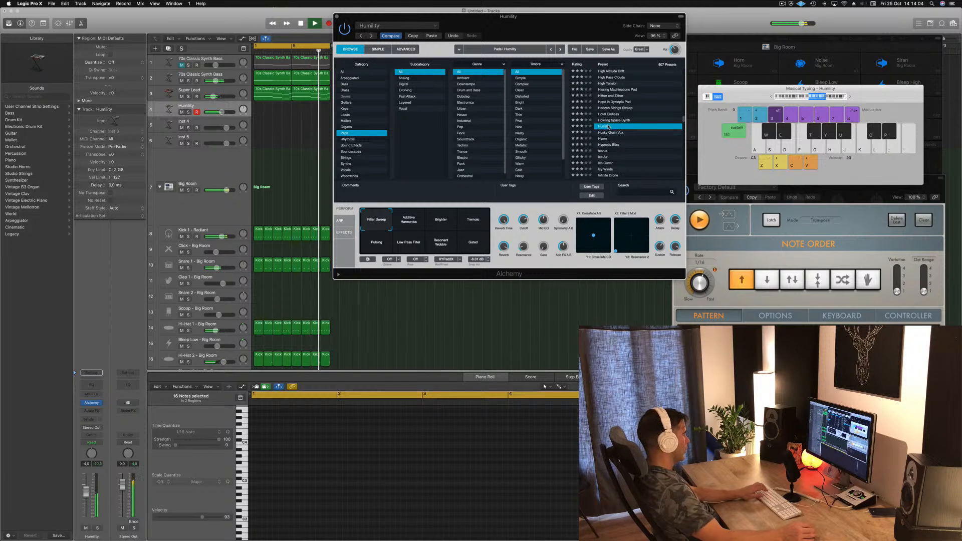
pyautogui.press('a')
pyautogui.press('f')
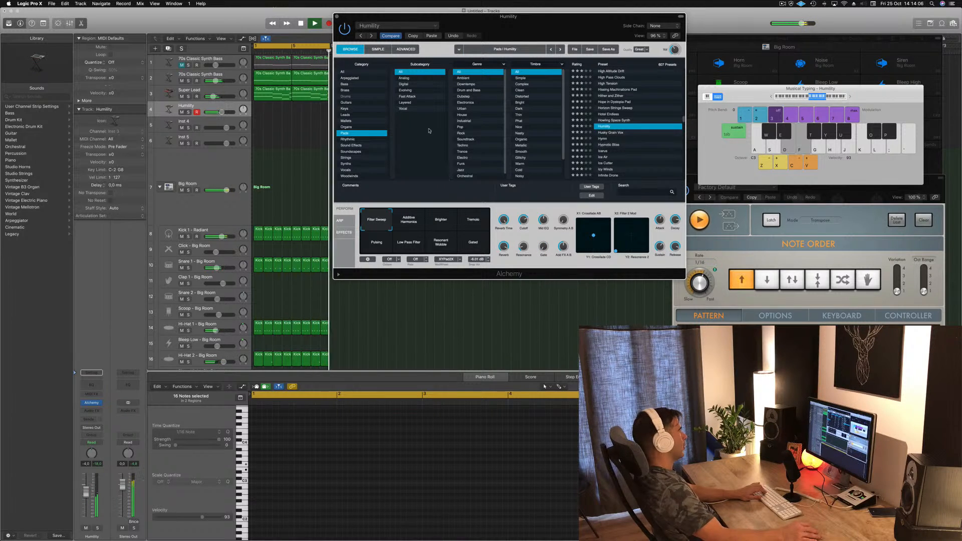
# Step: Lower the Humility track's volume to about -10.8 dB and rehearse a melody over the loop
pyautogui.moveTo(86, 491); pyautogui.dragTo(86, 512)
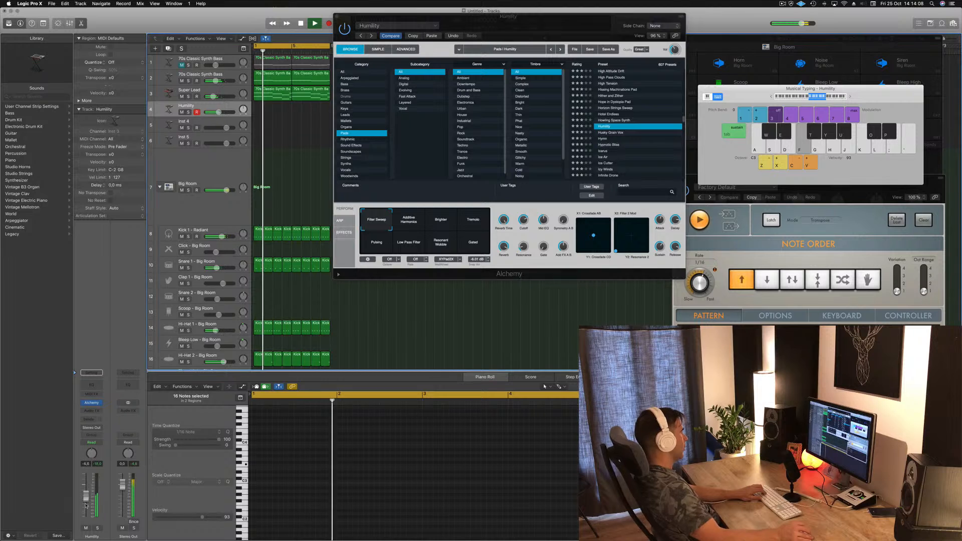
pyautogui.press('d')
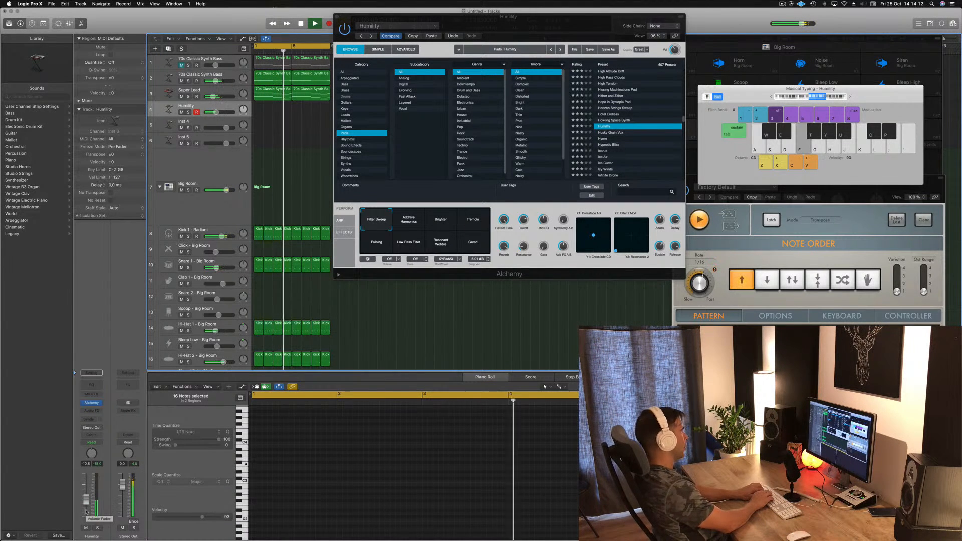
pyautogui.press('j')
pyautogui.press('g')
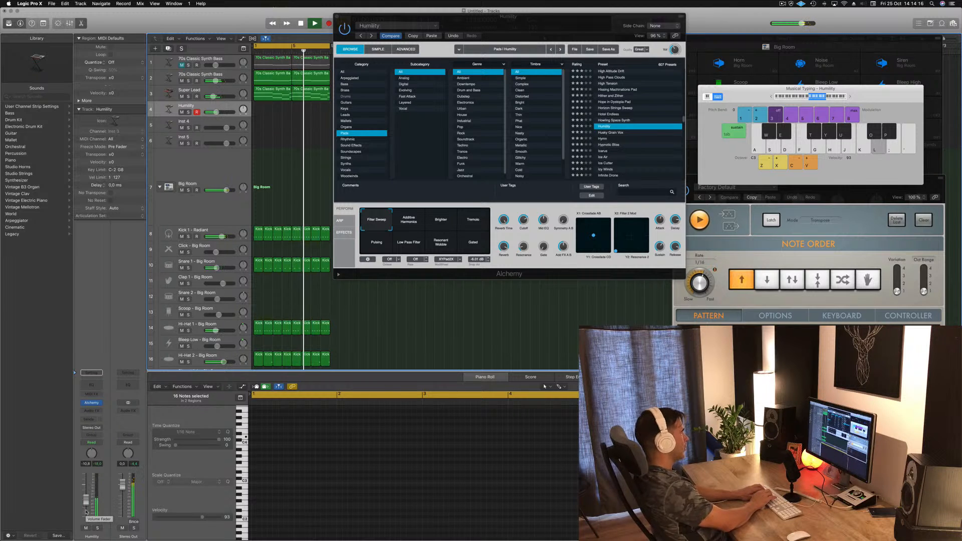
pyautogui.press('k')
# Step: Record a melody take on the Humility track over the looping beat and delete the recorded region
pyautogui.press('r')
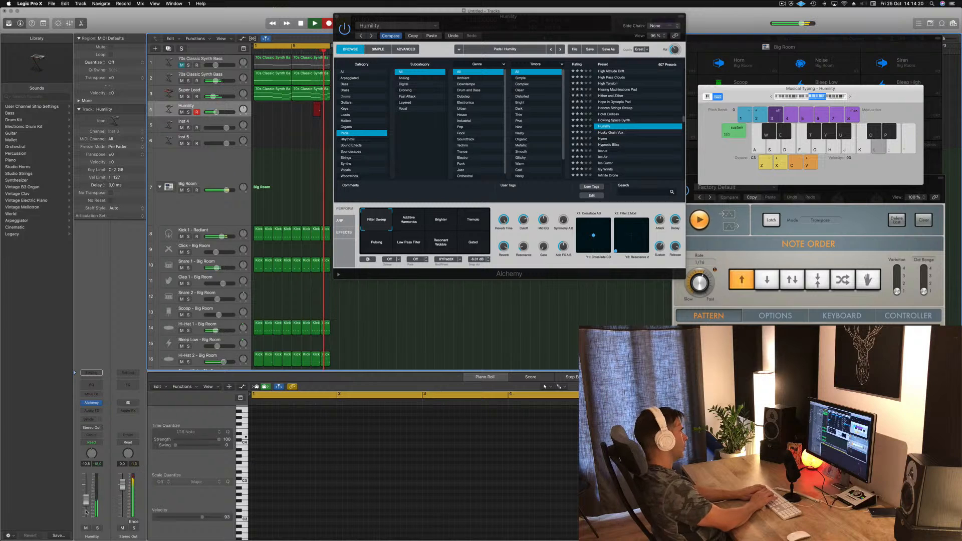
pyautogui.press('j')
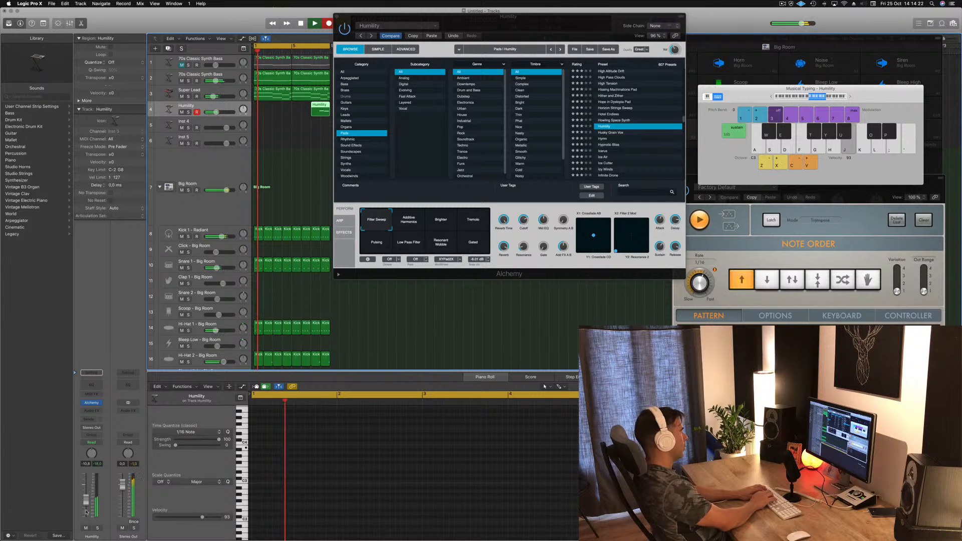
pyautogui.press('l')
pyautogui.press('j')
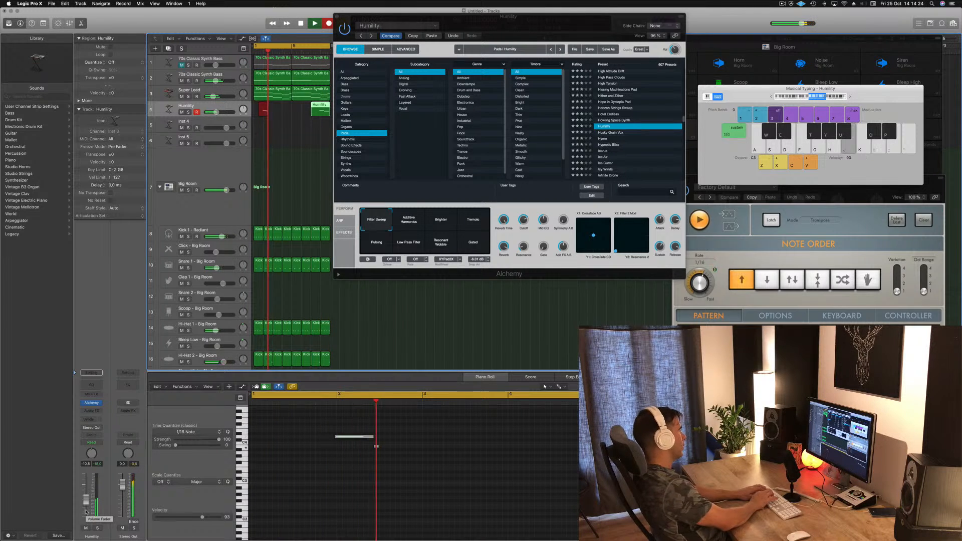
pyautogui.press('g')
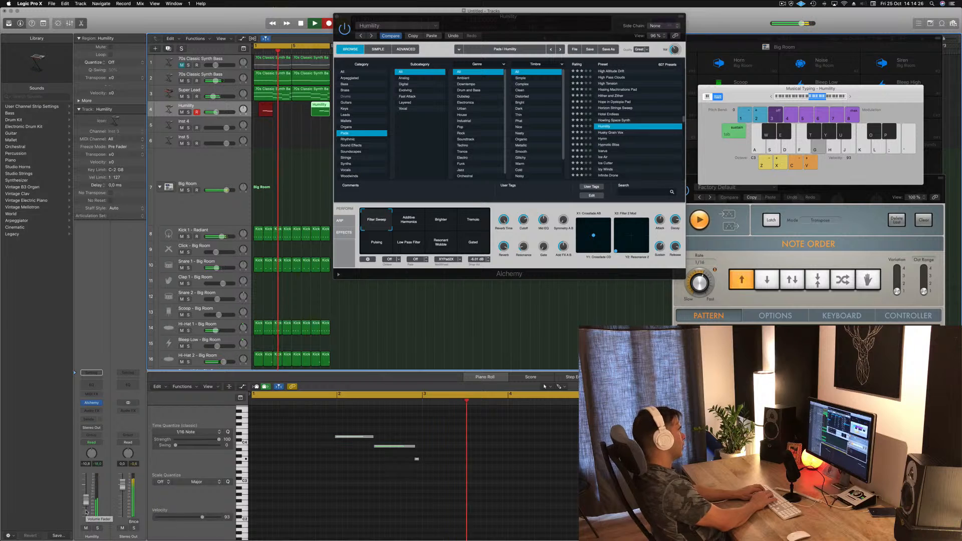
pyautogui.press('l')
pyautogui.press('j')
pyautogui.press('g')
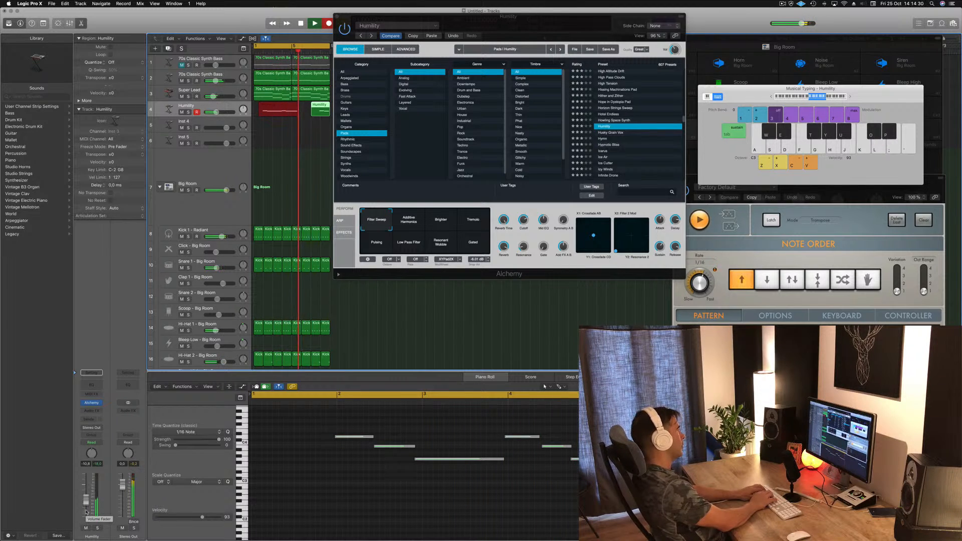
pyautogui.press('j')
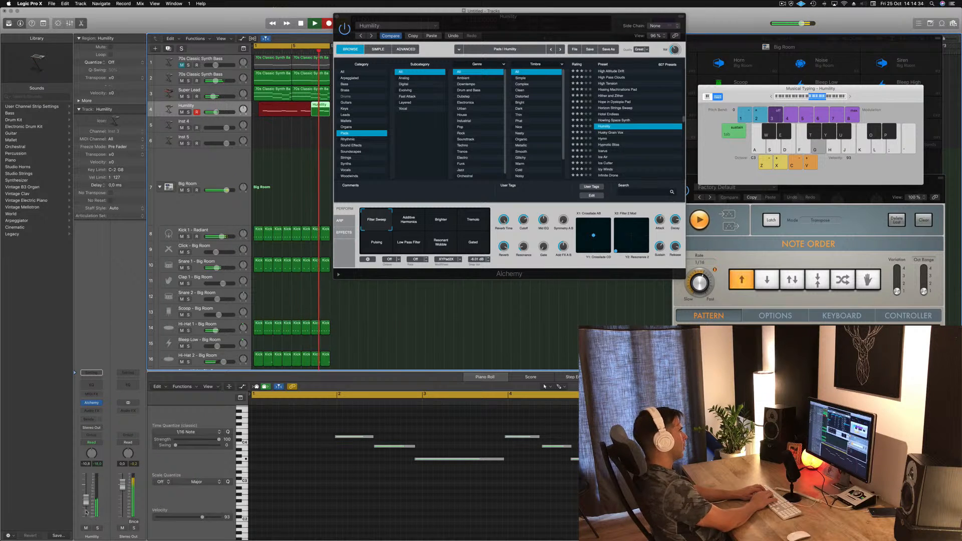
pyautogui.press('k')
pyautogui.press('f')
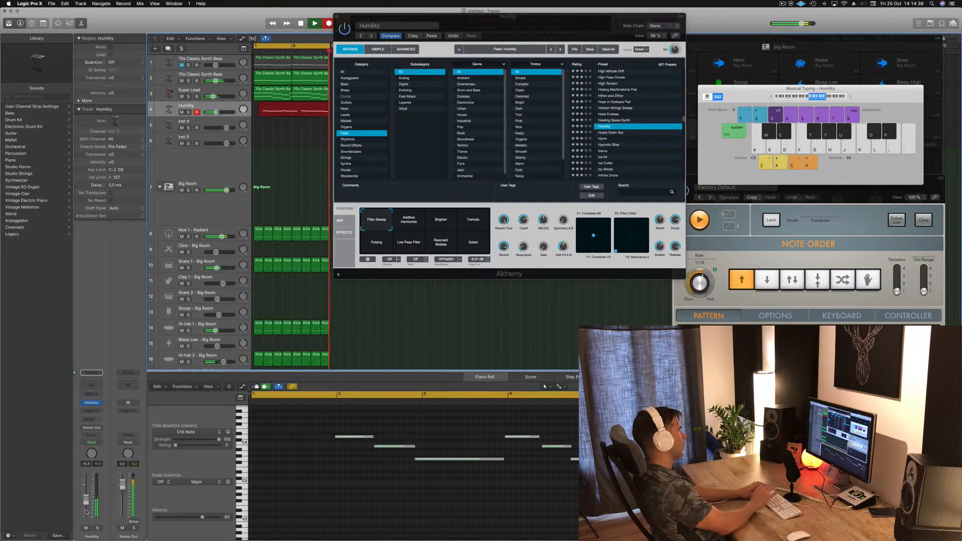
pyautogui.press('space')
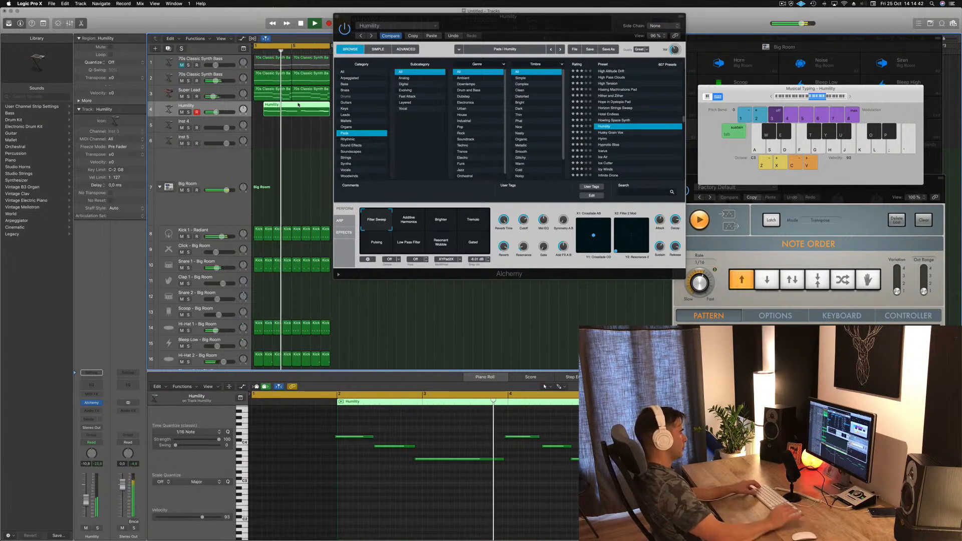
pyautogui.press('Delete')
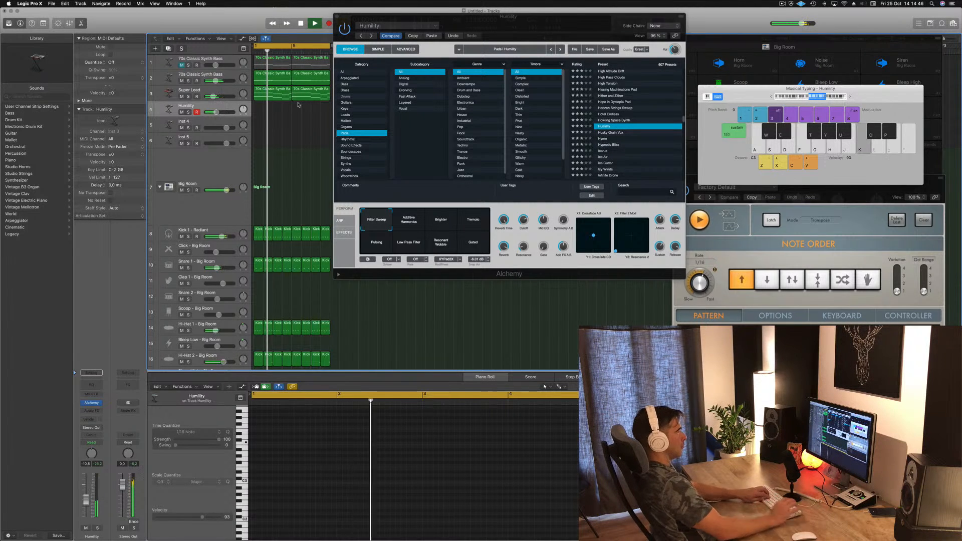
# Step: Raise the Musical Typing keyboard's octave to C4 and rehearse a higher Humility melody over the loop
pyautogui.press('j')
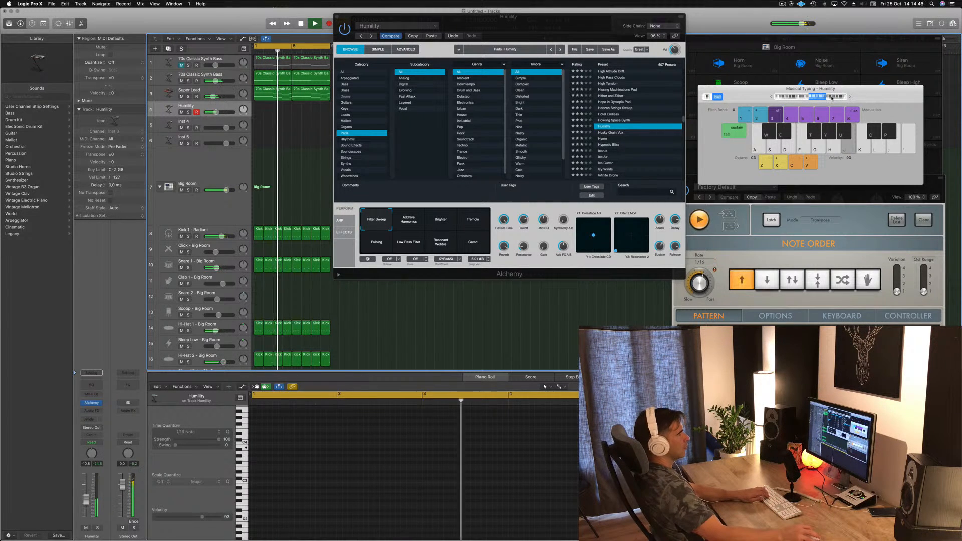
pyautogui.click(833, 98)
pyautogui.press('h')
pyautogui.press('k')
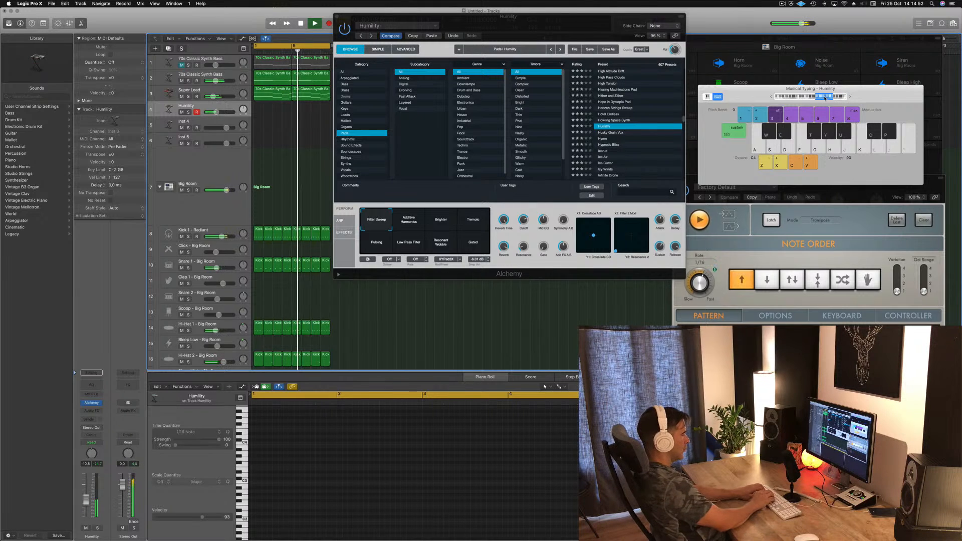
pyautogui.press('d')
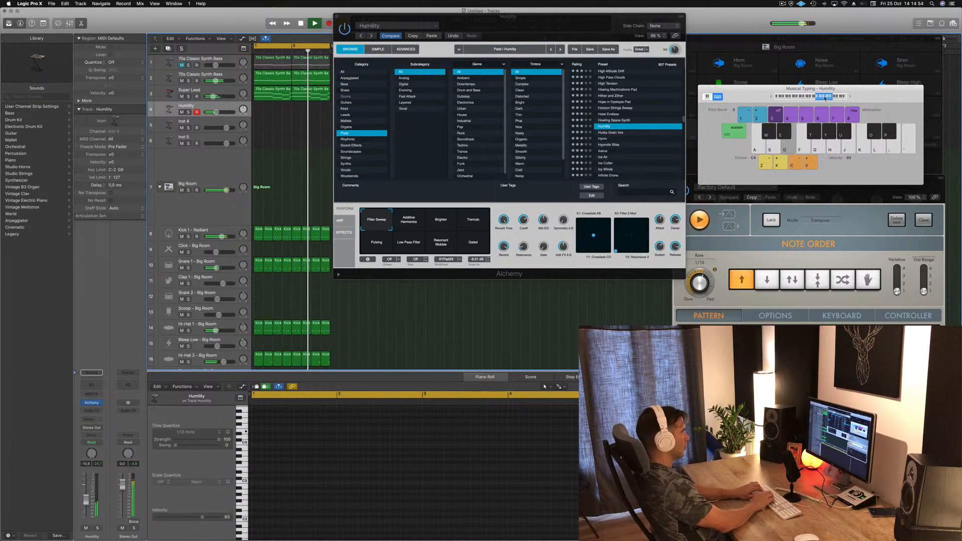
pyautogui.press('l')
pyautogui.press('k')
pyautogui.press('g')
pyautogui.press('d')
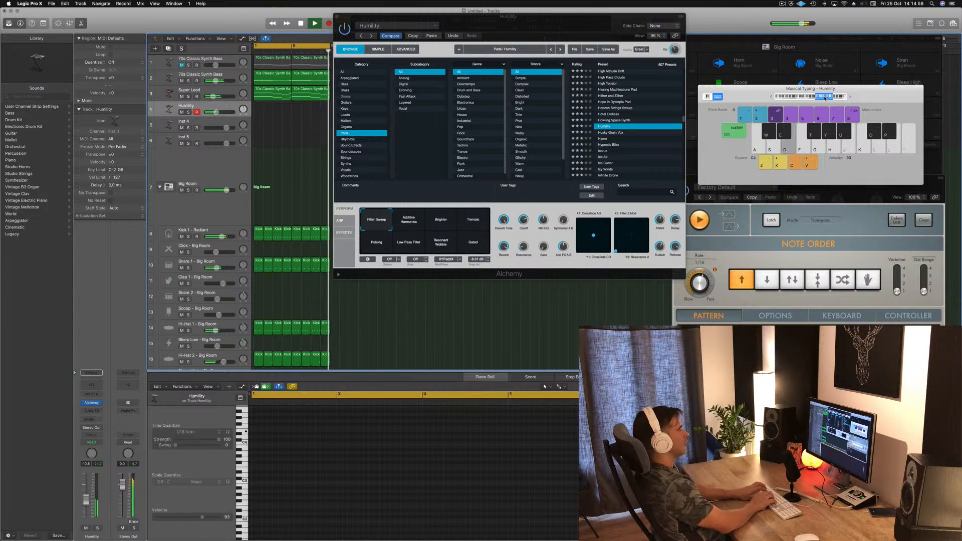
pyautogui.press('a')
pyautogui.press(';')
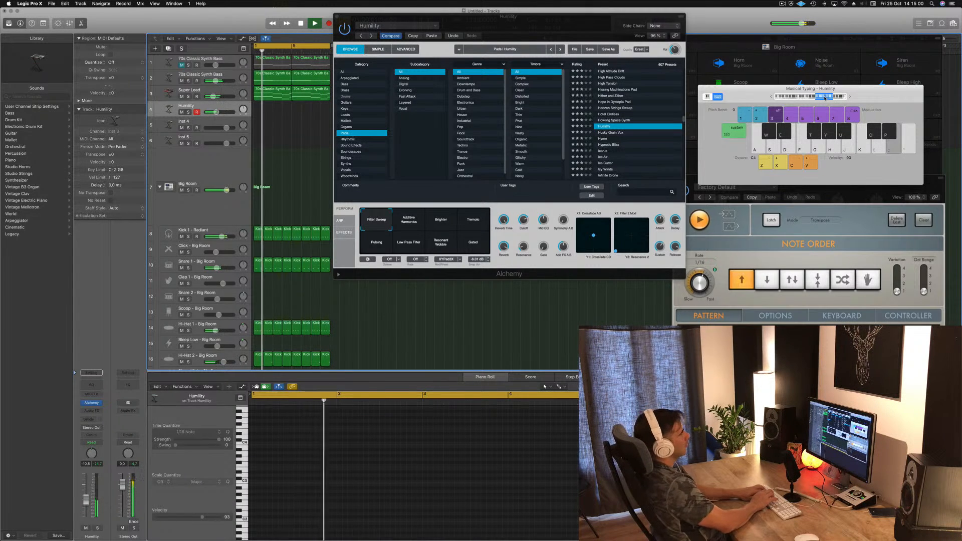
pyautogui.press('k')
pyautogui.press('h')
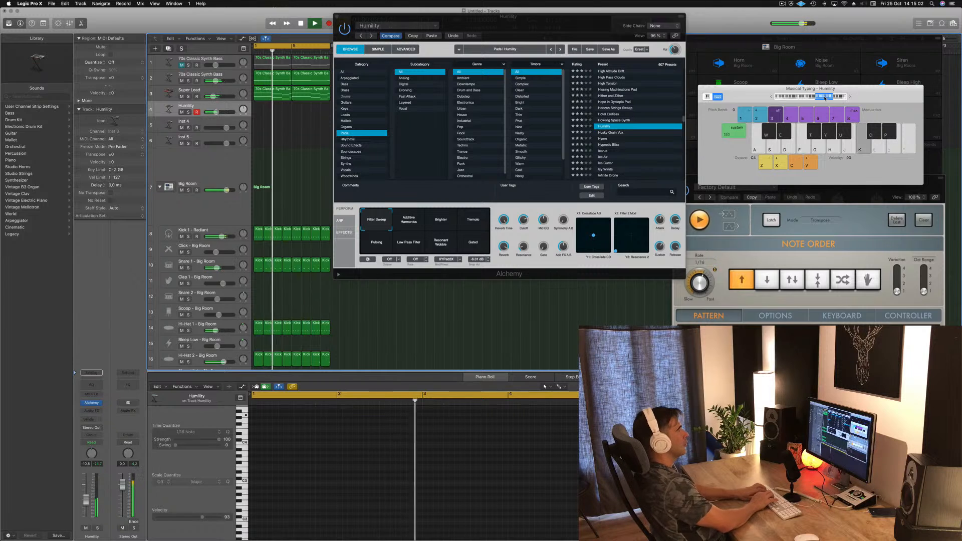
pyautogui.press('l')
# Step: Record the higher melody on the Humility track from about bar 4 to the end of the loop
pyautogui.press('r')
pyautogui.press('k')
pyautogui.press('l')
pyautogui.press('h')
pyautogui.press(';')
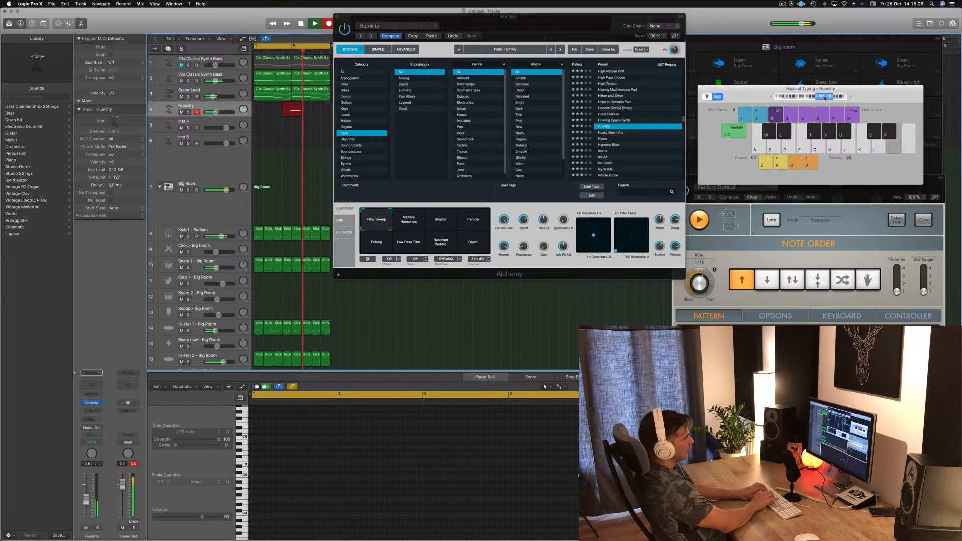
pyautogui.press('g')
pyautogui.press('h')
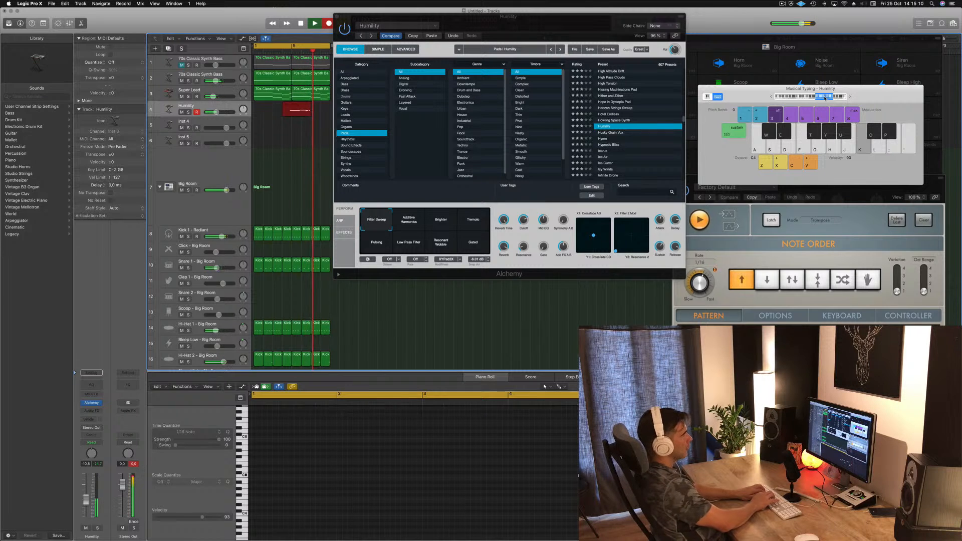
pyautogui.press('k')
pyautogui.press('d')
pyautogui.press('f')
pyautogui.press('l')
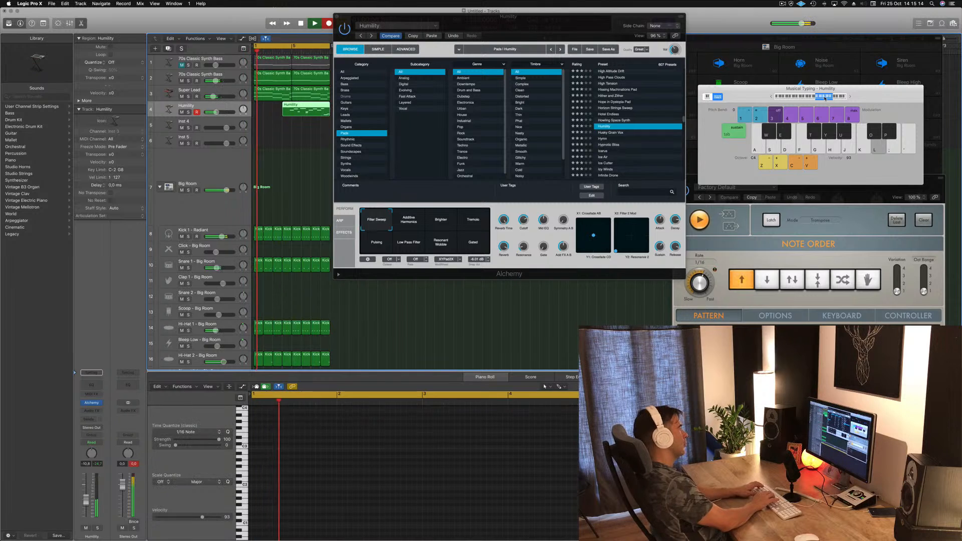
pyautogui.press('space')
# Step: Play back the new Humility region with its notes in the Piano Roll and move the Alchemy window clear of the tracks
pyautogui.press('space')
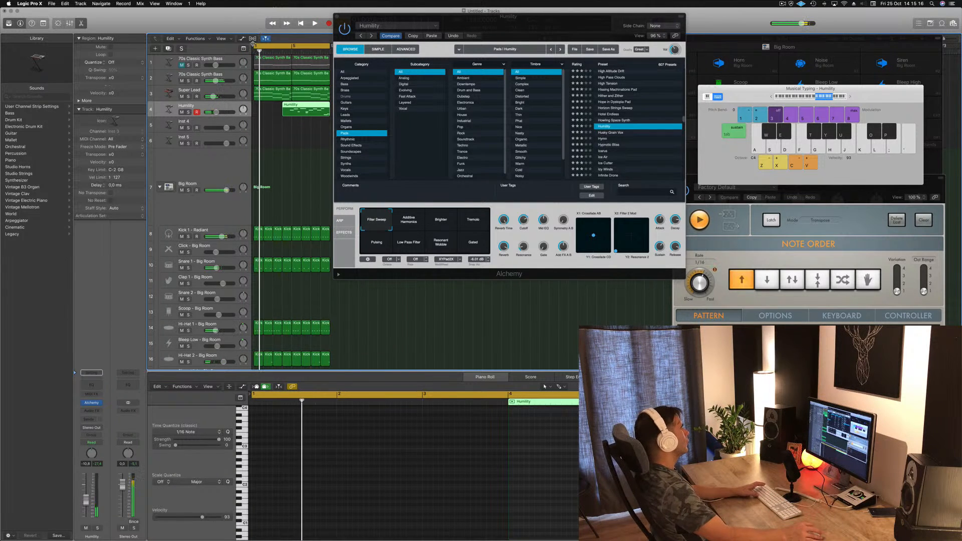
pyautogui.press('super+a')
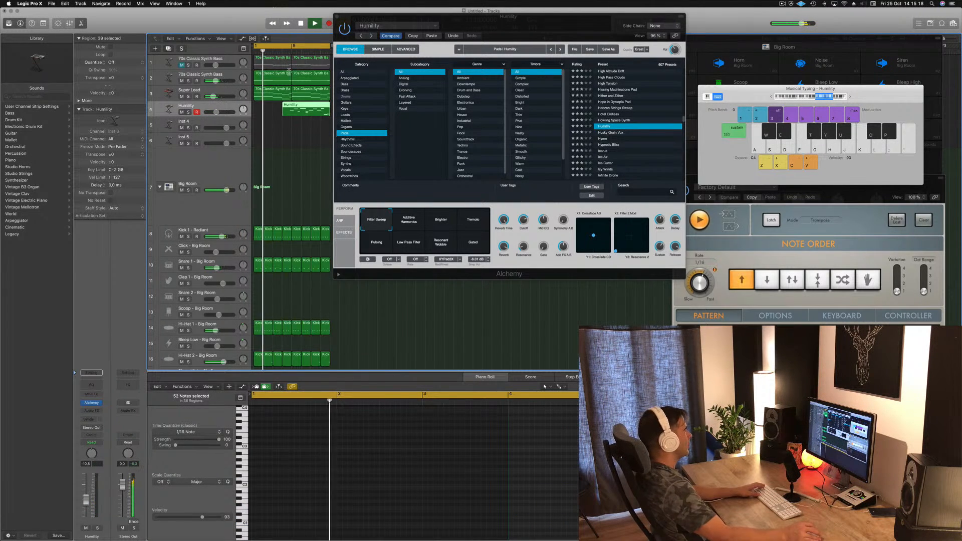
pyautogui.click(301, 109)
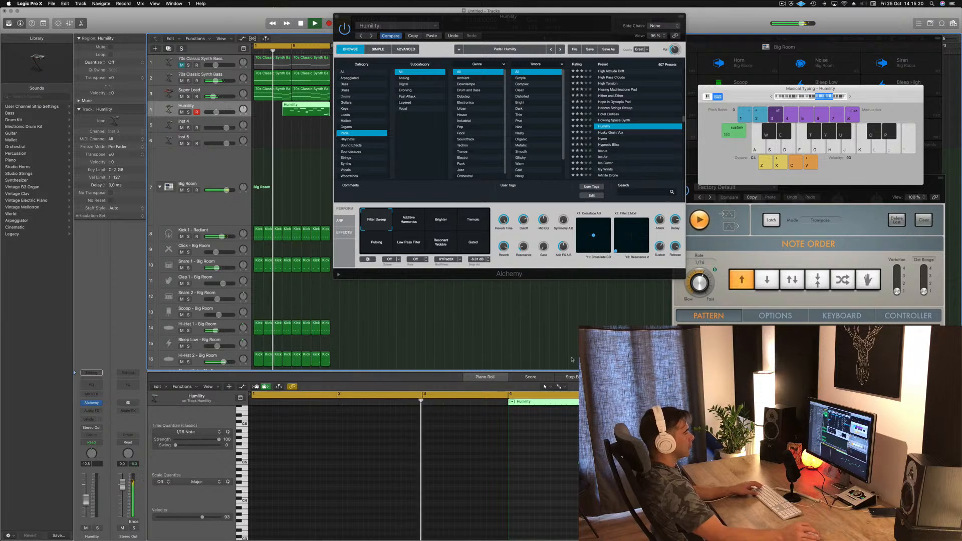
pyautogui.moveTo(569, 23); pyautogui.dragTo(763, 83)
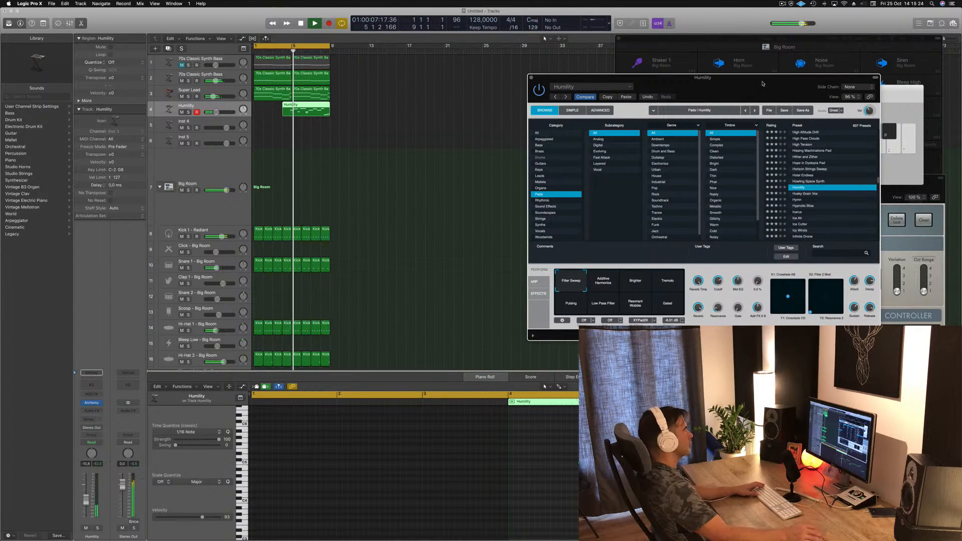
pyautogui.press('super+Left')
pyautogui.press('super+Left')
pyautogui.press('super+Left')
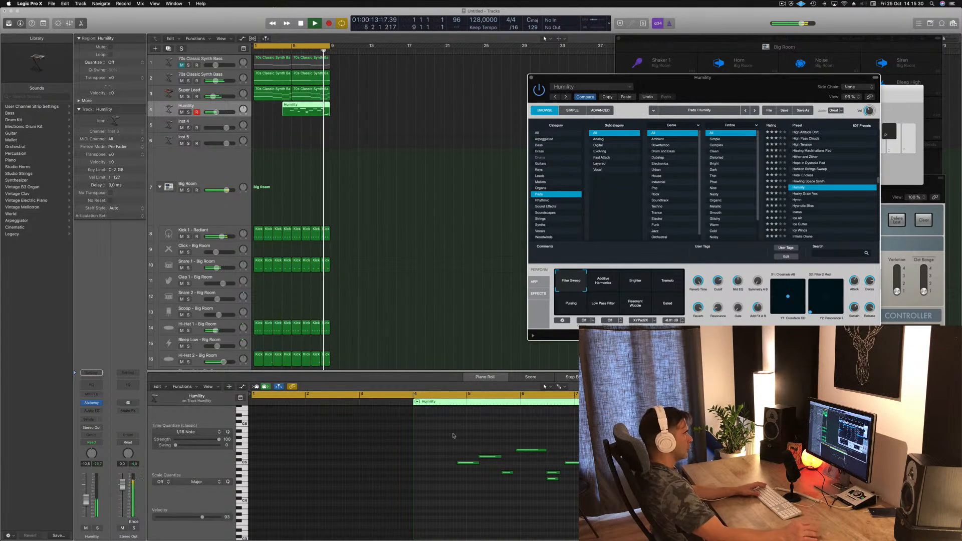
pyautogui.click(297, 51)
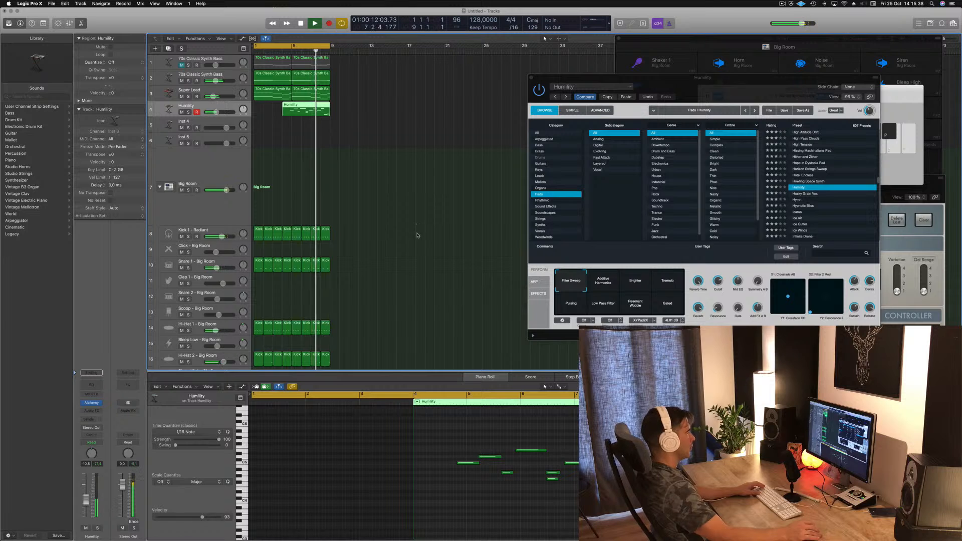
# Step: In the Humility region, delete the stray low note and the notes before bar 6, and move the long high note to start at bar 6
pyautogui.moveTo(539, 494); pyautogui.dragTo(557, 479)
pyautogui.moveTo(463, 438); pyautogui.dragTo(554, 511)
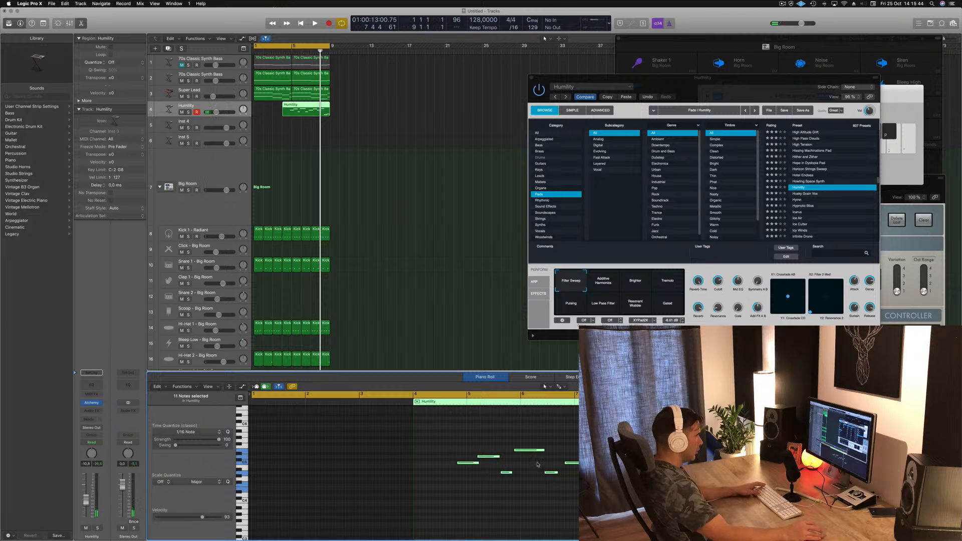
pyautogui.moveTo(526, 453); pyautogui.dragTo(533, 454)
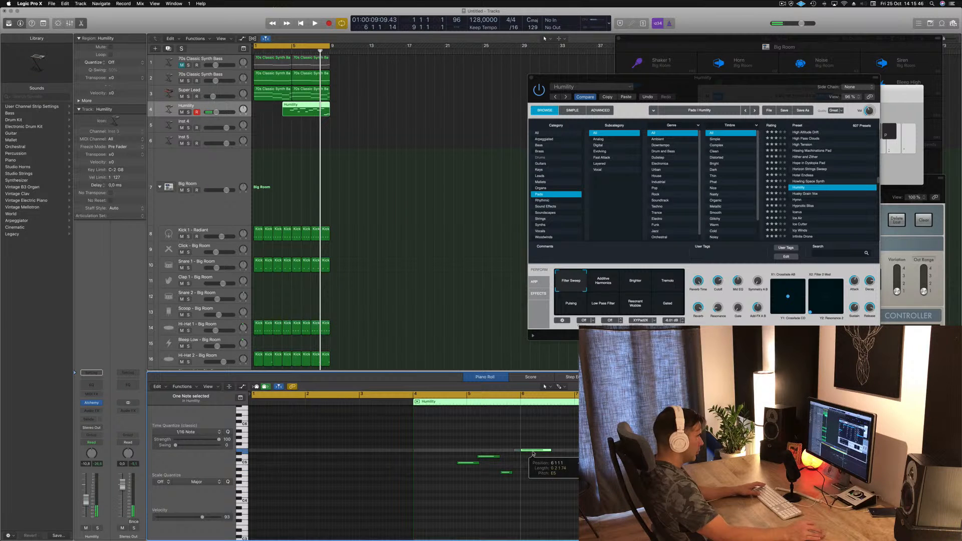
pyautogui.moveTo(454, 449); pyautogui.dragTo(514, 490)
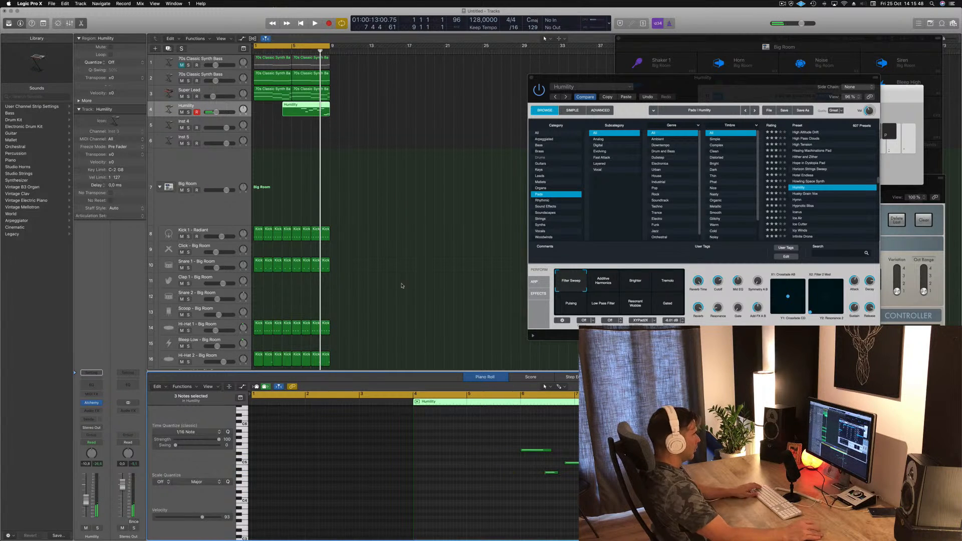
# Step: Split off and delete the empty front part of the Humility region, and play the rest after moving it to bar 1
pyautogui.keyDown('super'); pyautogui.doubleClick(299, 106); pyautogui.keyUp('super')
pyautogui.click(289, 105)
pyautogui.press('Delete')
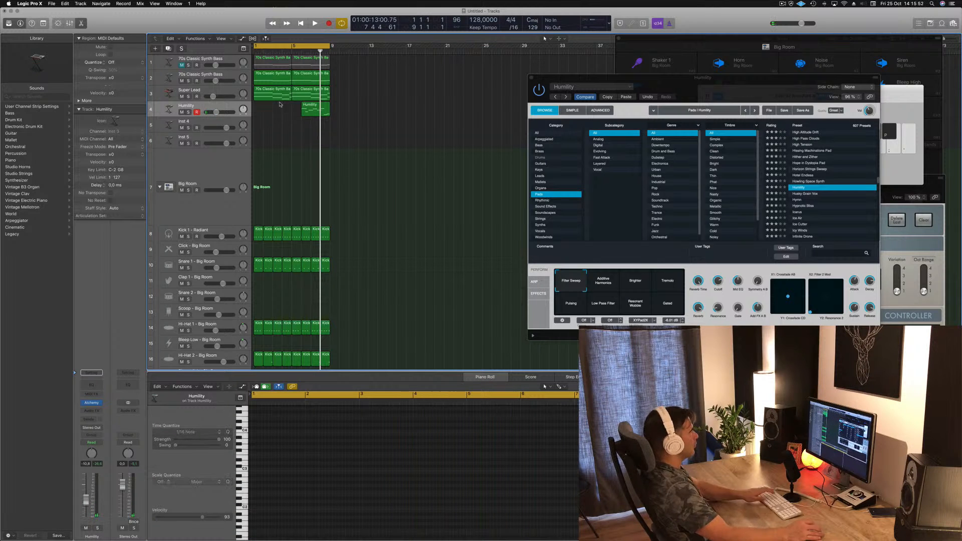
pyautogui.moveTo(322, 110); pyautogui.dragTo(274, 109)
pyautogui.press('space')
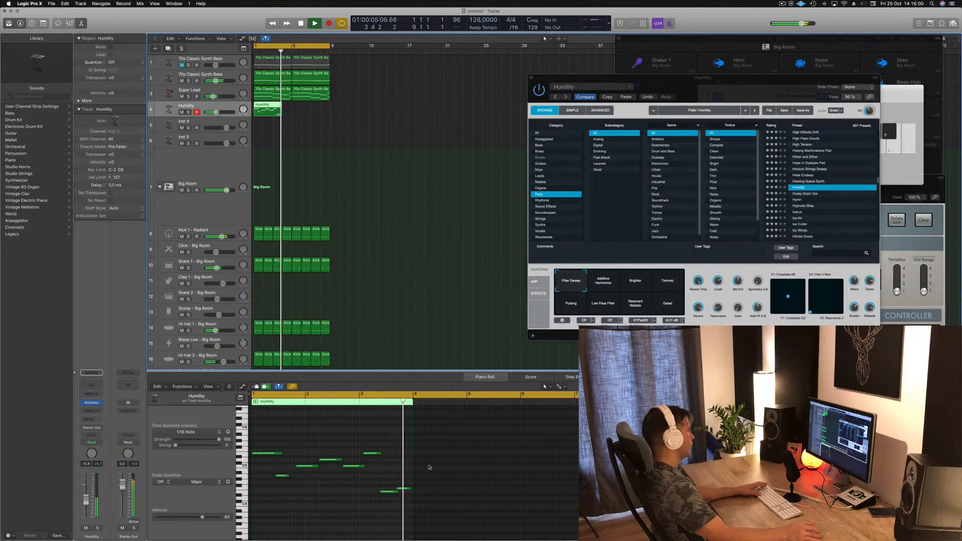
# Step: Delete the two low notes at the end of the Humility melody and lengthen its last high note in both directions
pyautogui.click(409, 490)
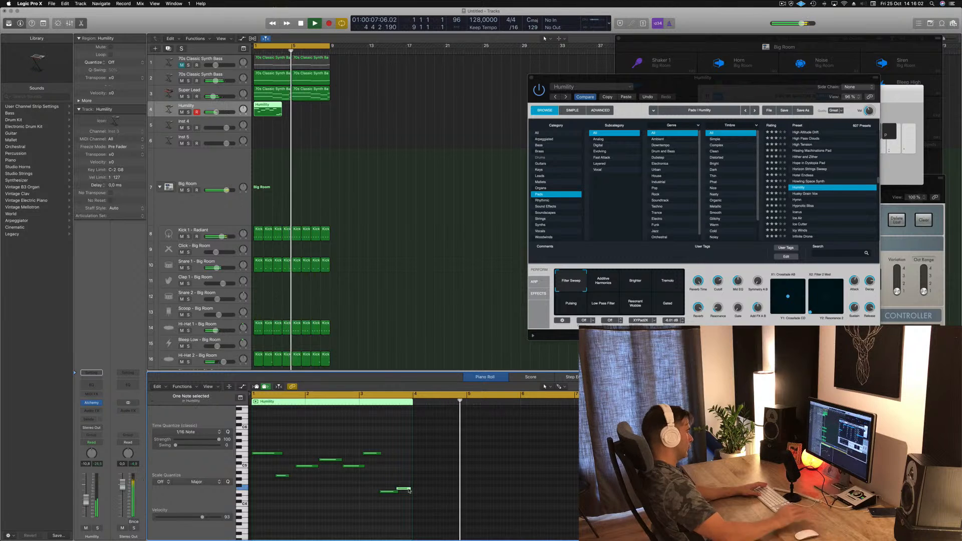
pyautogui.press('BackSpace')
pyautogui.press('space')
pyautogui.press('space')
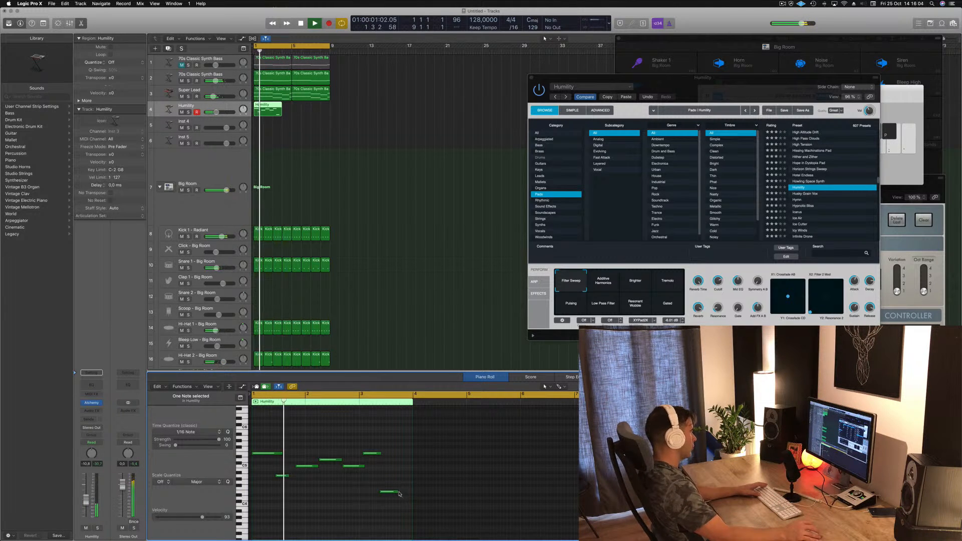
pyautogui.moveTo(397, 492); pyautogui.dragTo(408, 494)
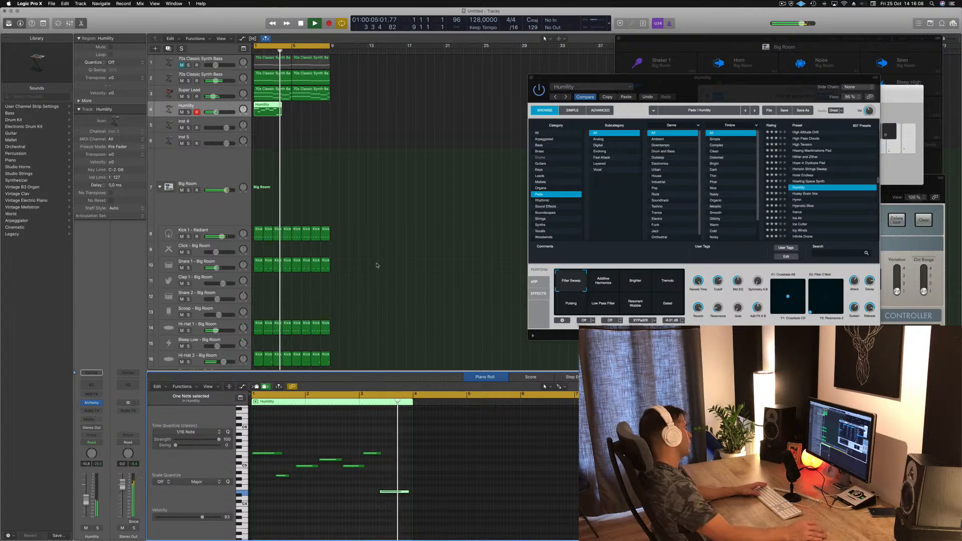
pyautogui.click(395, 493)
pyautogui.press('BackSpace')
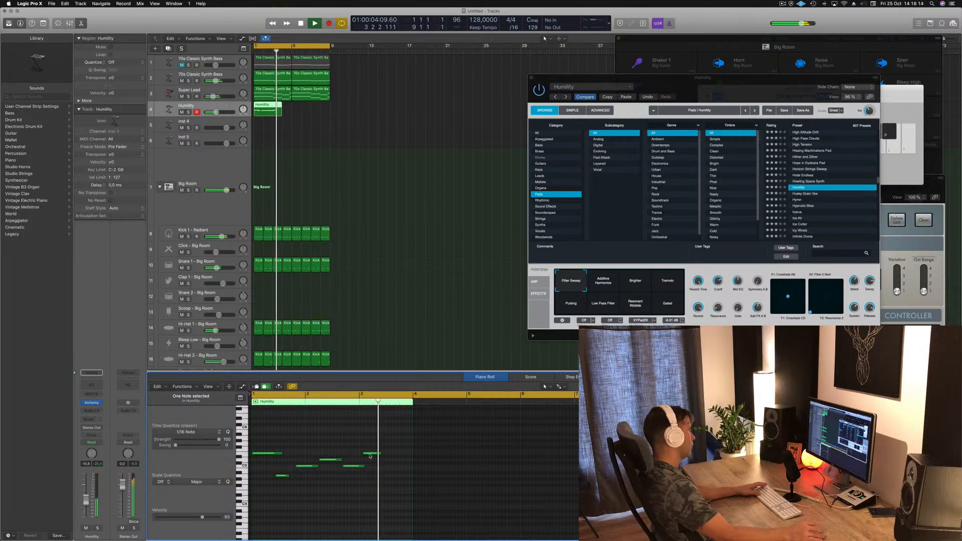
pyautogui.moveTo(372, 454); pyautogui.dragTo(394, 454)
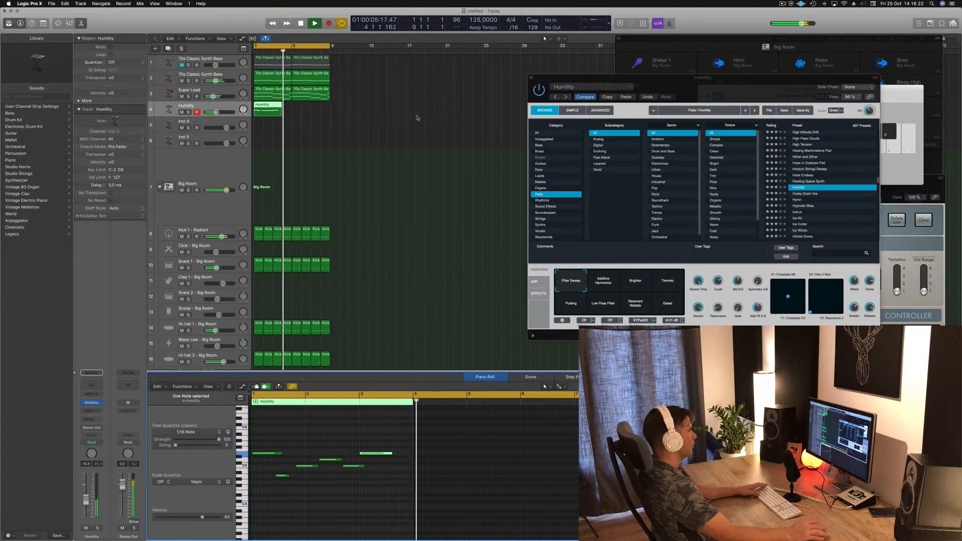
# Step: Copy the Humility region to bar 5 and lower the Humility track's volume to -14.2 dB
pyautogui.moveTo(270, 110); pyautogui.dragTo(301, 109)
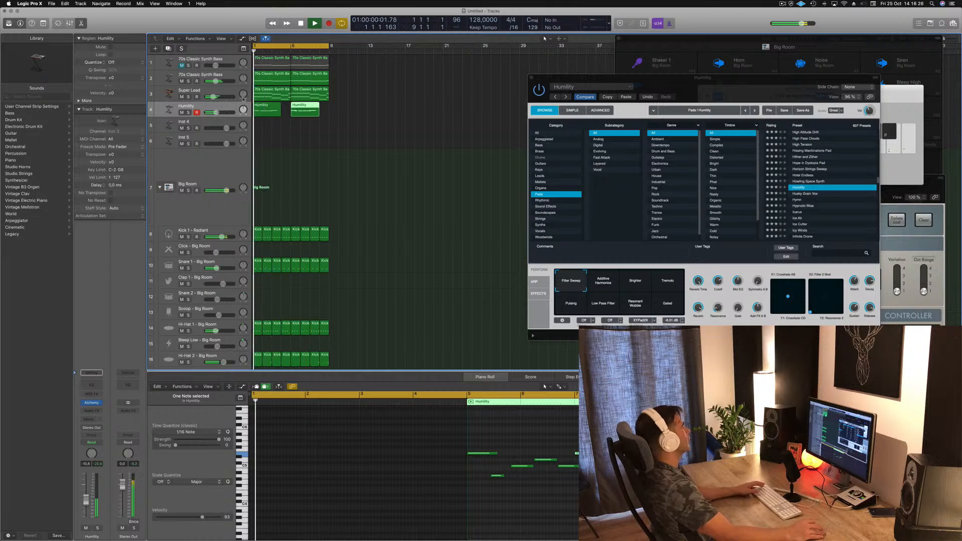
pyautogui.click(226, 123)
pyautogui.press('space')
pyautogui.press('space')
pyautogui.click(217, 114)
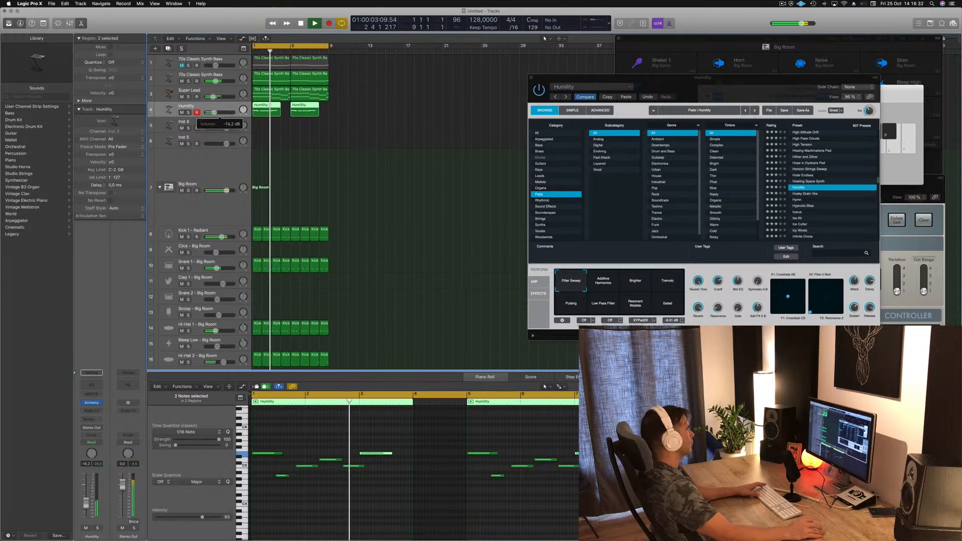
# Step: Move the Humility Alchemy window aside and open the Inst 4 track's Alchemy instrument, placing its window clear of the tracks
pyautogui.moveTo(698, 85); pyautogui.dragTo(586, 104)
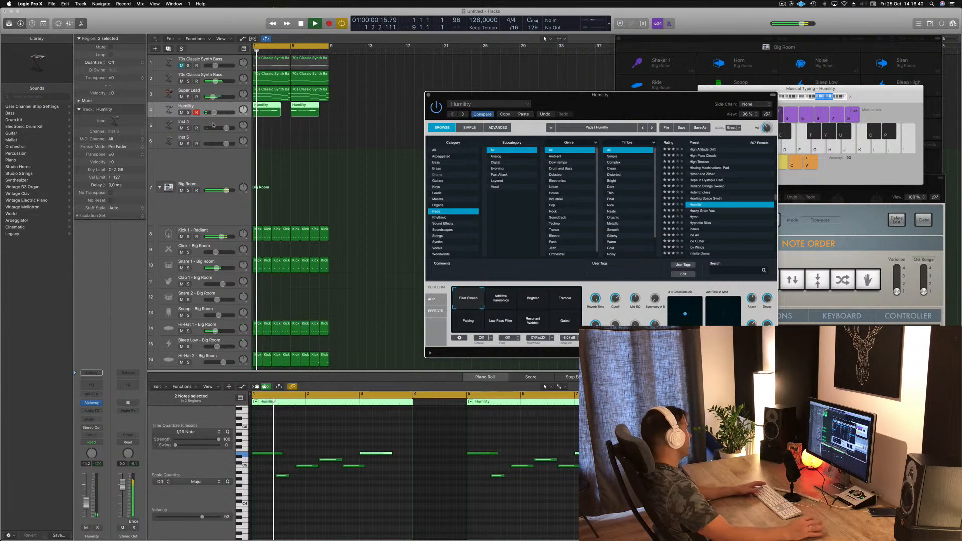
pyautogui.click(213, 125)
pyautogui.press('space')
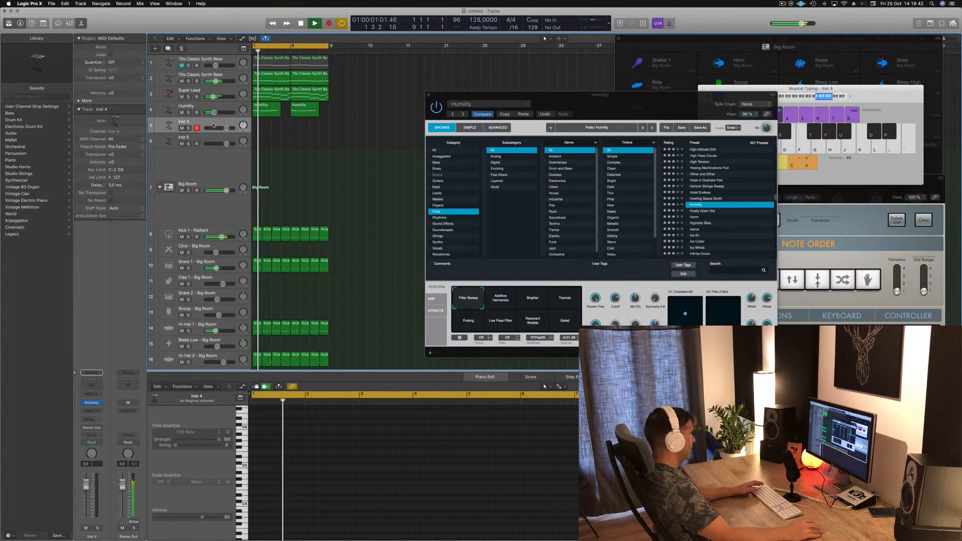
pyautogui.click(91, 403)
pyautogui.moveTo(202, 26); pyautogui.dragTo(588, 112)
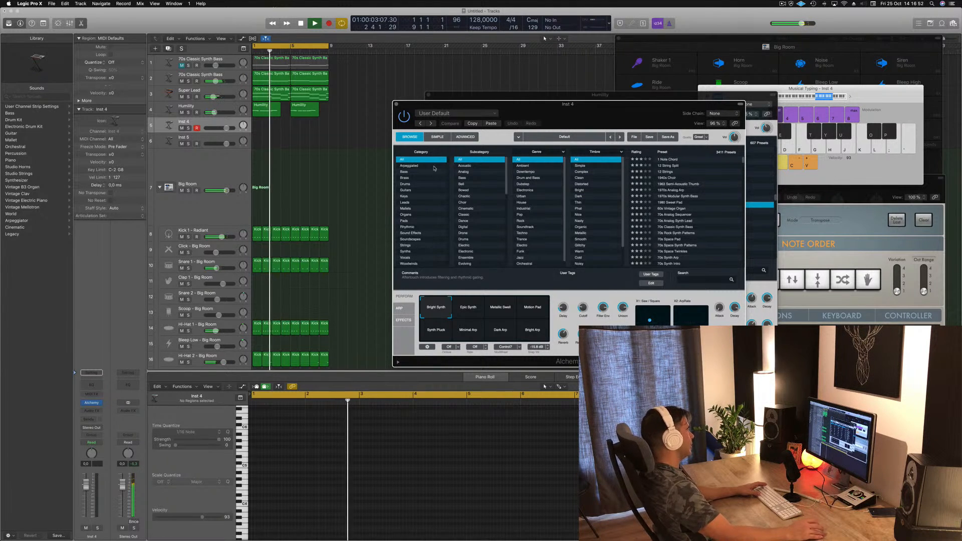
# Step: Load the Brass preset 80s Slow Pop Sweep on Inst 4 and lower the track's volume to about -17.8 dB
pyautogui.click(404, 178)
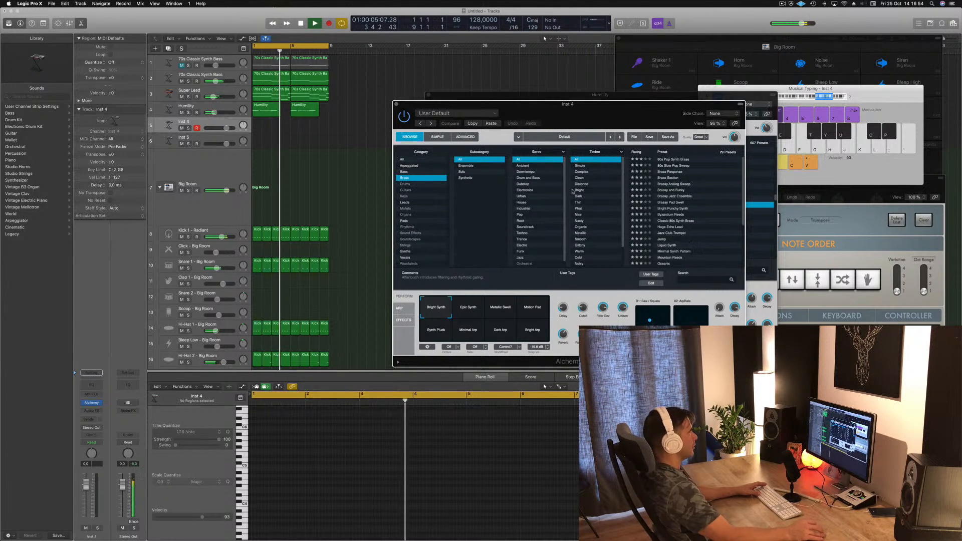
pyautogui.click(675, 167)
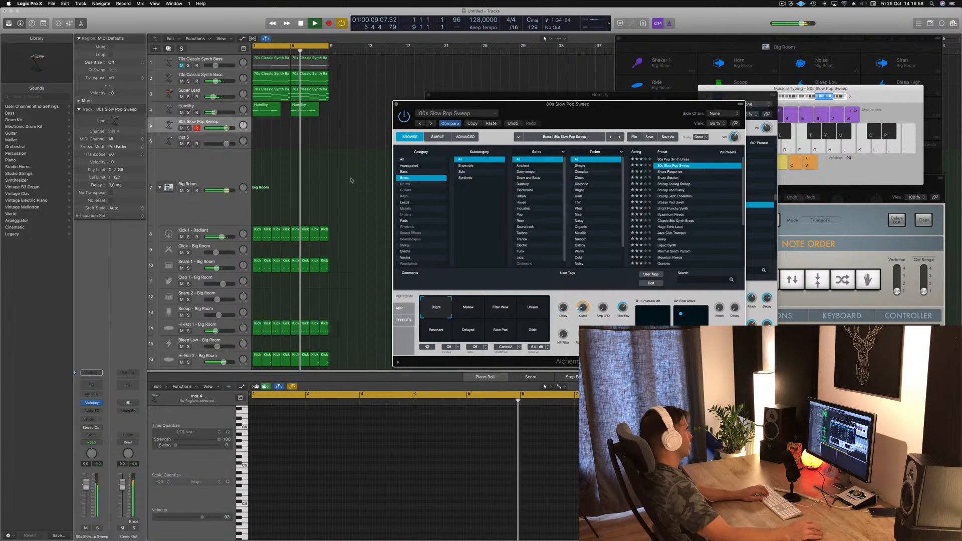
pyautogui.click(88, 511)
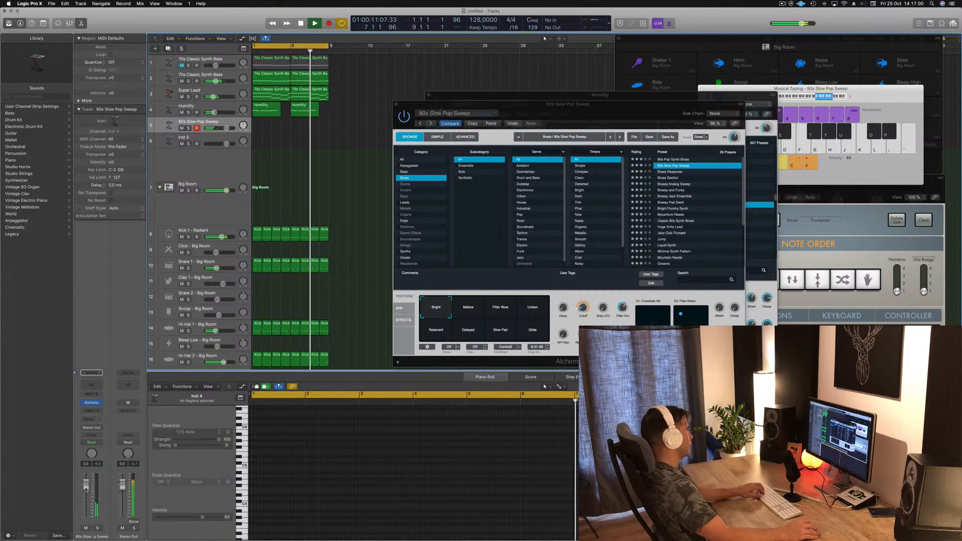
pyautogui.moveTo(88, 511); pyautogui.dragTo(86, 514)
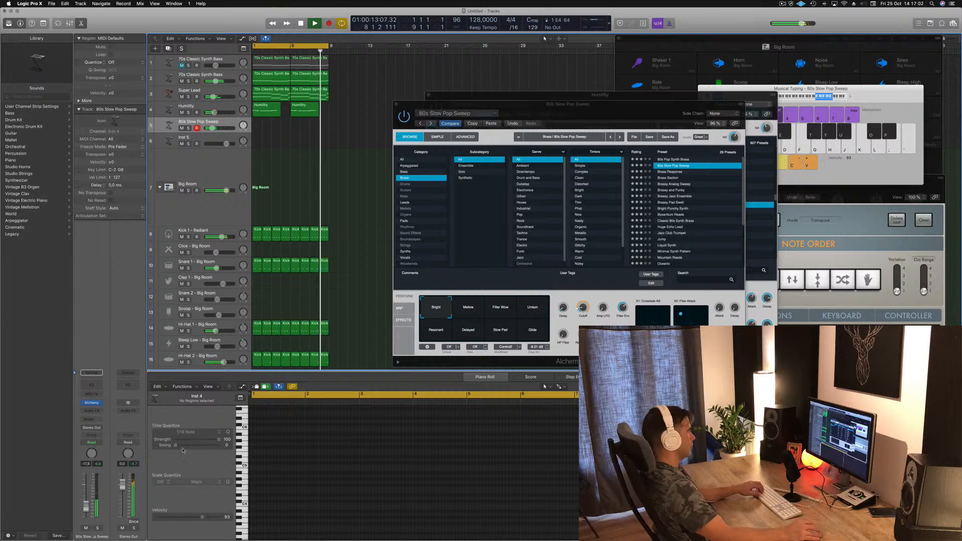
pyautogui.moveTo(620, 113); pyautogui.dragTo(533, 137)
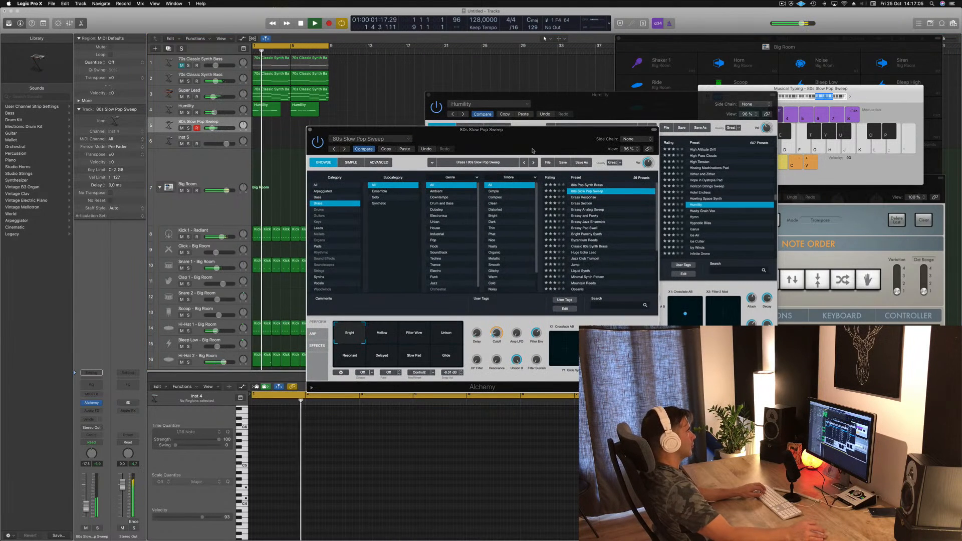
# Step: Audition the Brassy Jazz Ensemble preset at a lower Musical Typing octave over the loop and raise the track's volume
pyautogui.click(589, 222)
pyautogui.click(812, 96)
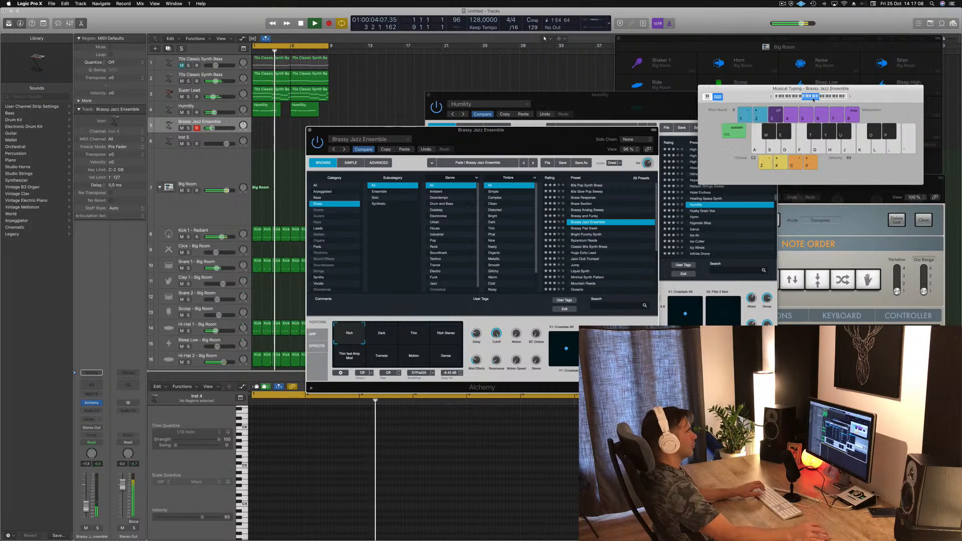
pyautogui.press('s')
pyautogui.press('f')
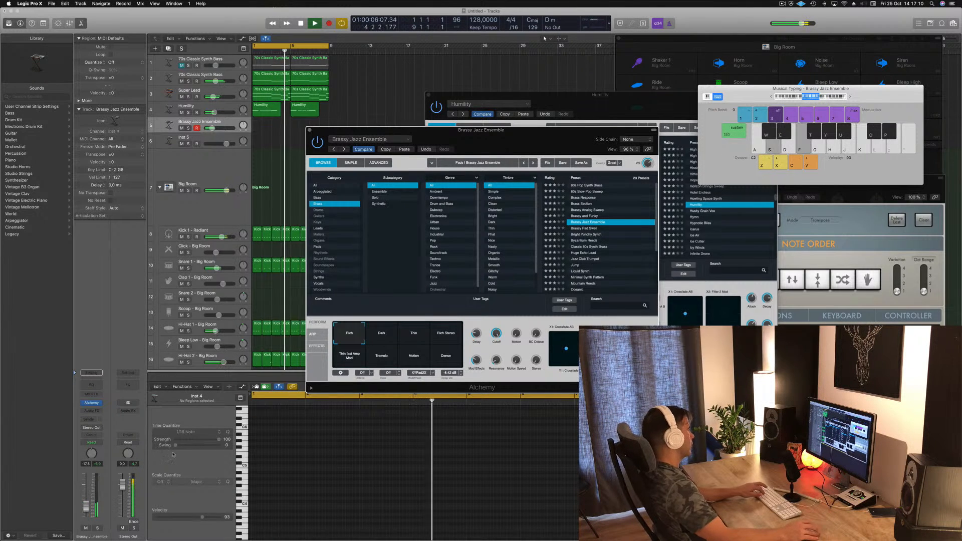
pyautogui.moveTo(87, 507); pyautogui.dragTo(86, 502)
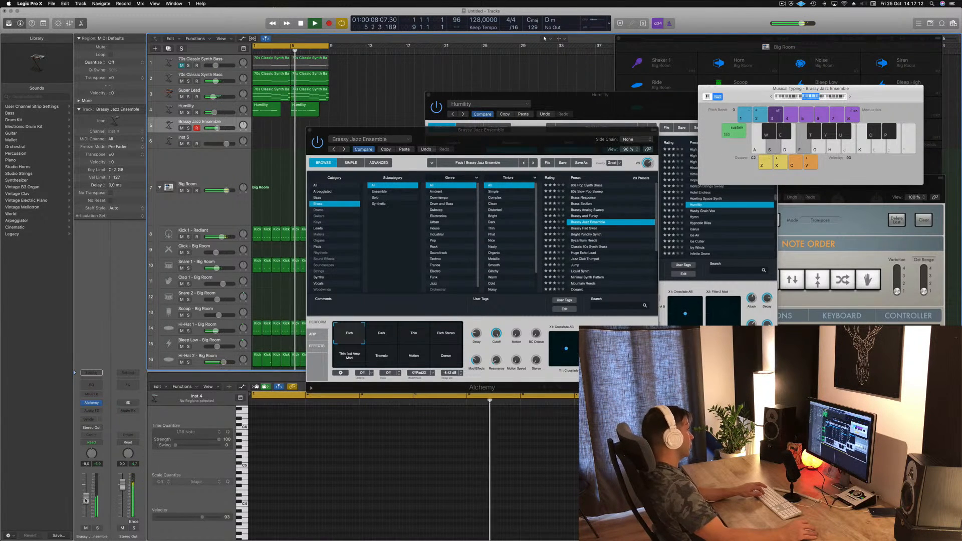
pyautogui.press('a')
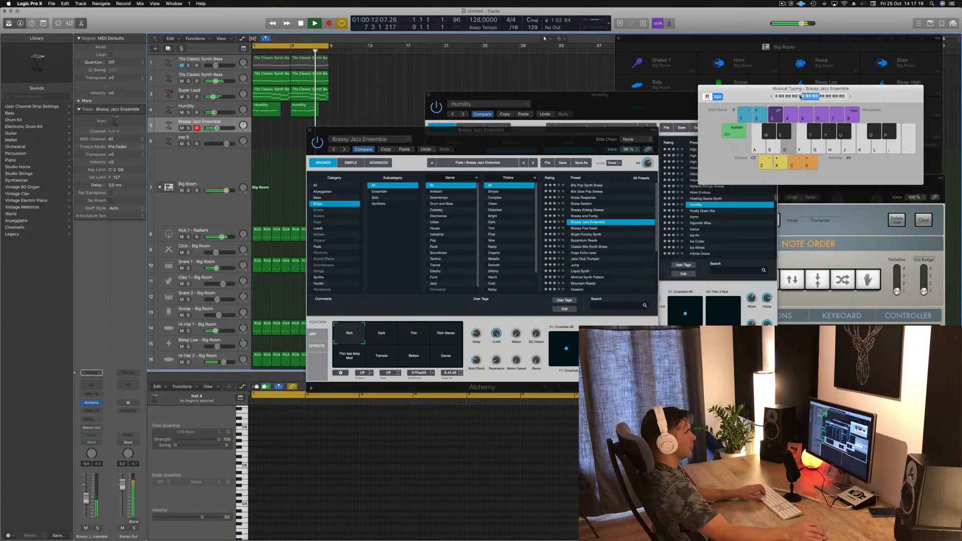
# Step: Try the Bright Punchy Synth preset, load Byzantium Reeds instead and set the Musical Typing octave to C4
pyautogui.click(584, 235)
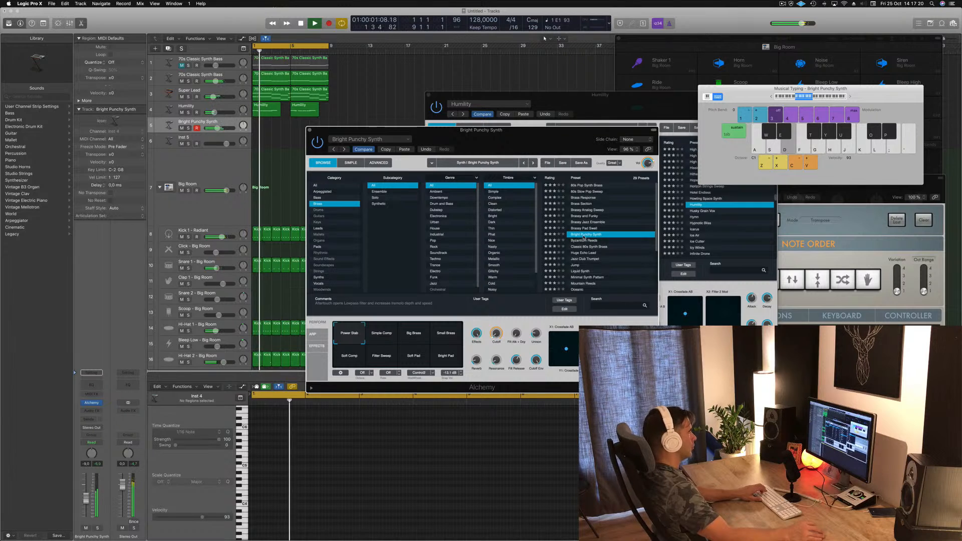
pyautogui.click(583, 242)
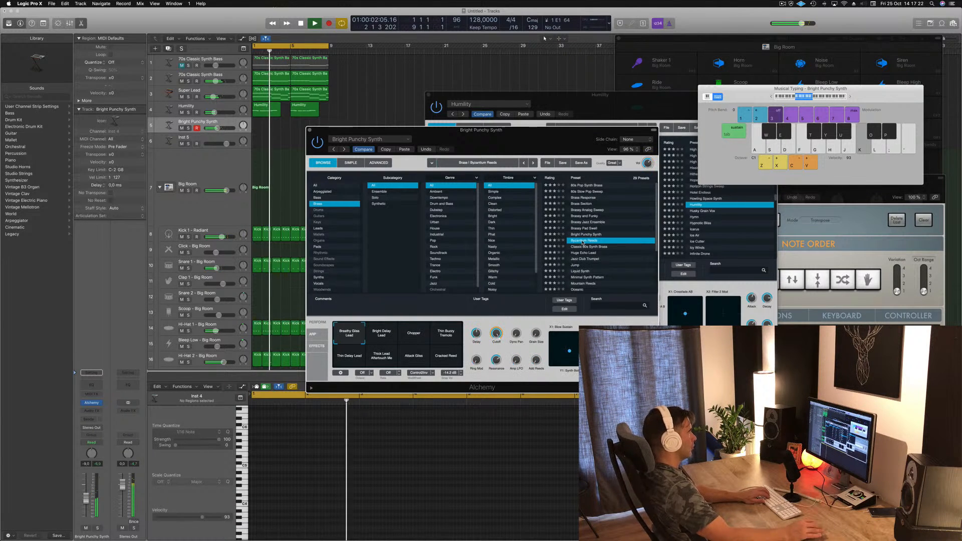
pyautogui.press("'")
pyautogui.press(';')
pyautogui.click(822, 97)
pyautogui.press('k')
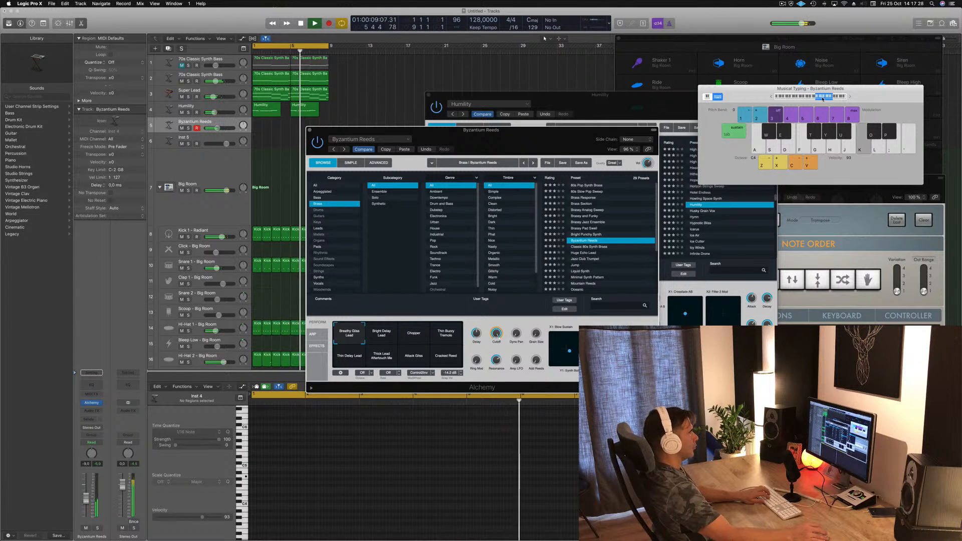
# Step: Rehearse a Byzantium Reeds melody at octave C4 over the looping beat
pyautogui.press('f')
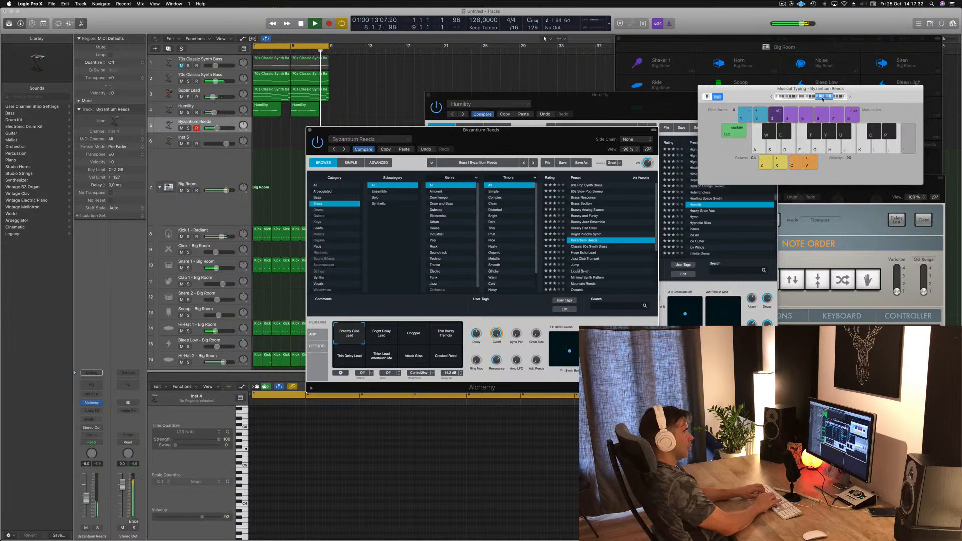
pyautogui.press("'")
pyautogui.press(';')
pyautogui.press('l')
pyautogui.press('k')
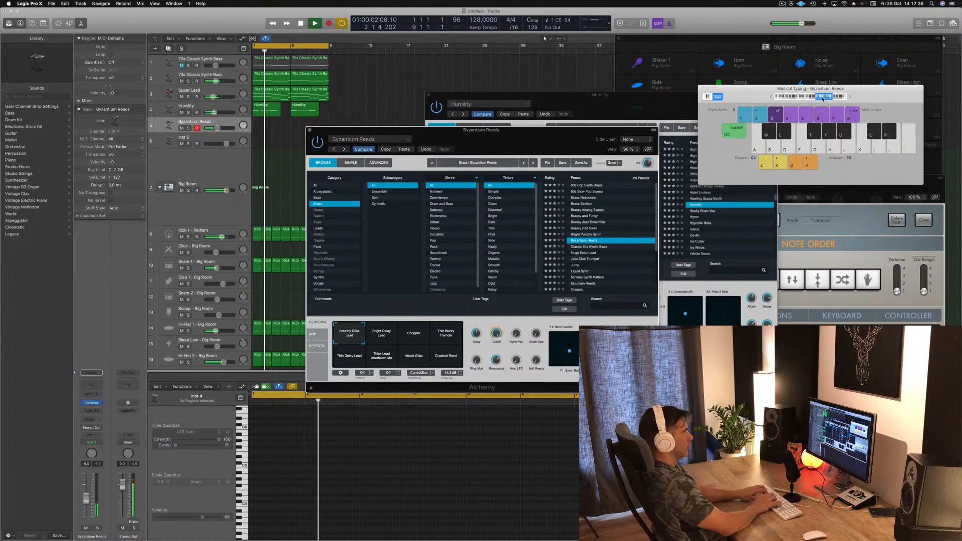
pyautogui.press('s')
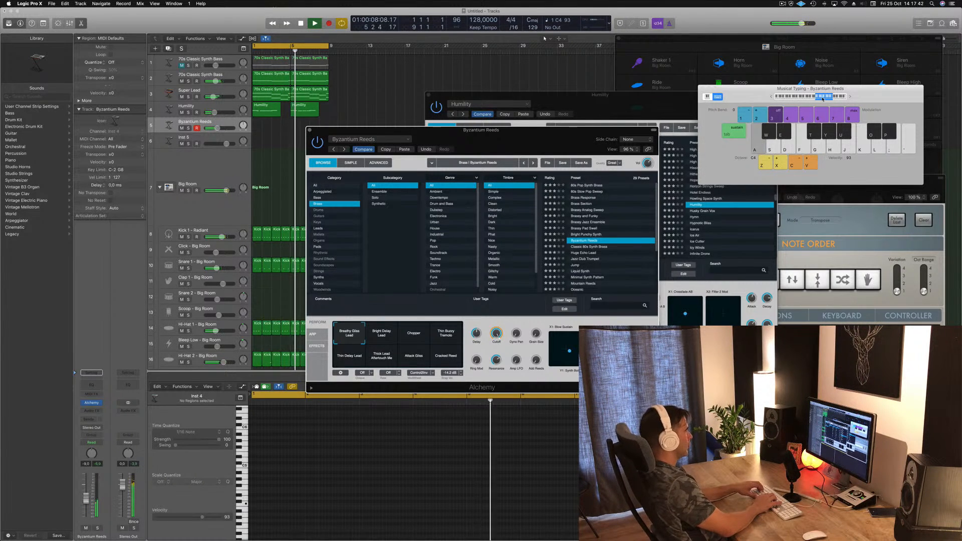
# Step: Try the Byzantium Reeds sound in a lower octave, and return to octave C4 to continue rehearsing over the loop
pyautogui.press('a')
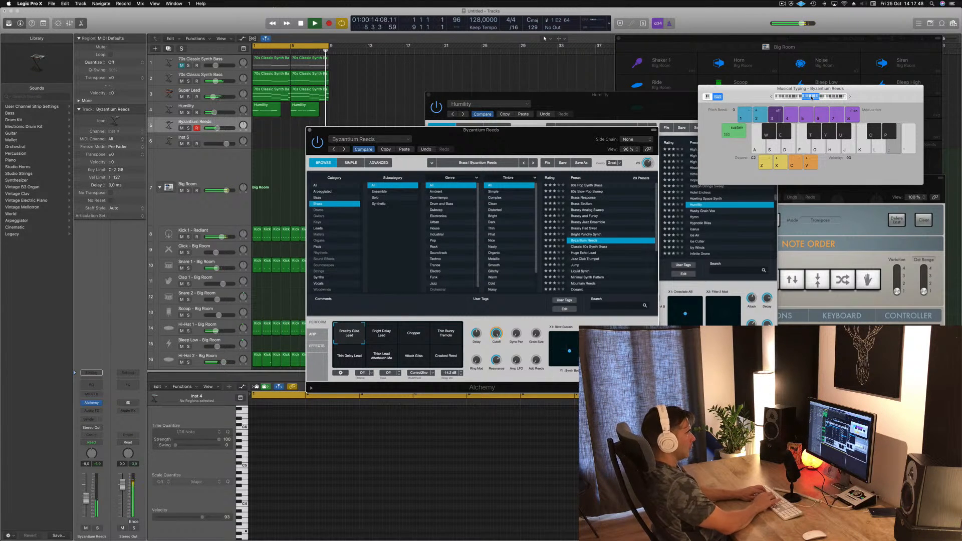
pyautogui.press('h')
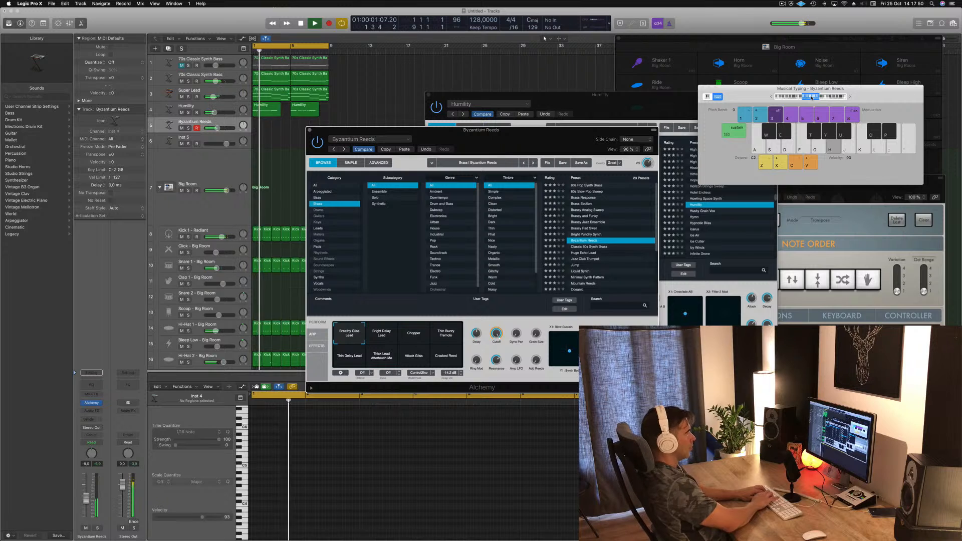
pyautogui.press('g')
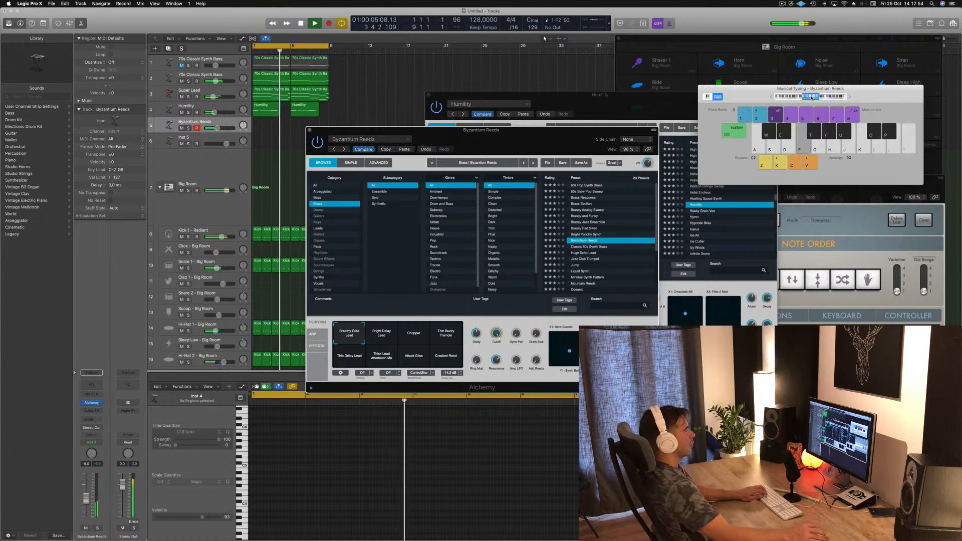
pyautogui.click(850, 97)
pyautogui.press('f')
pyautogui.click(850, 97)
pyautogui.press('a')
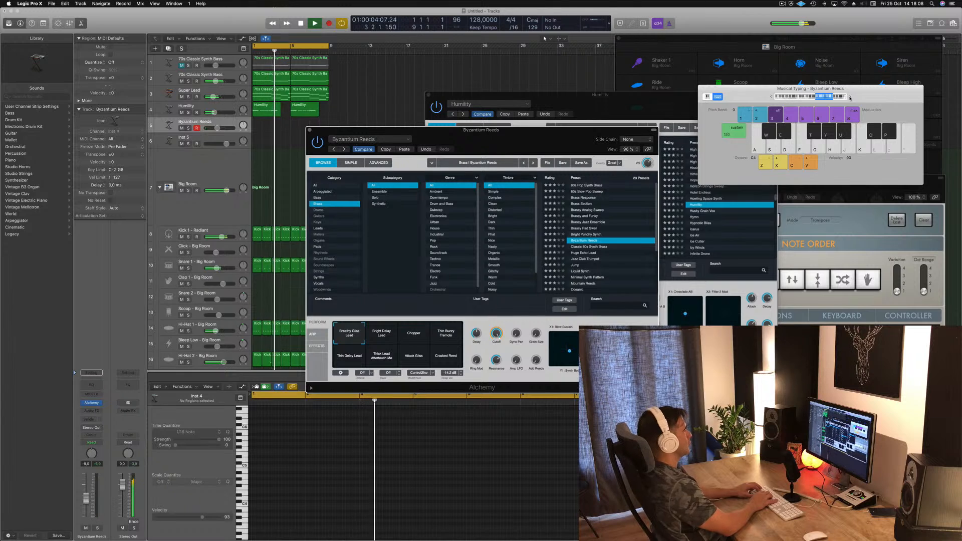
pyautogui.press('a')
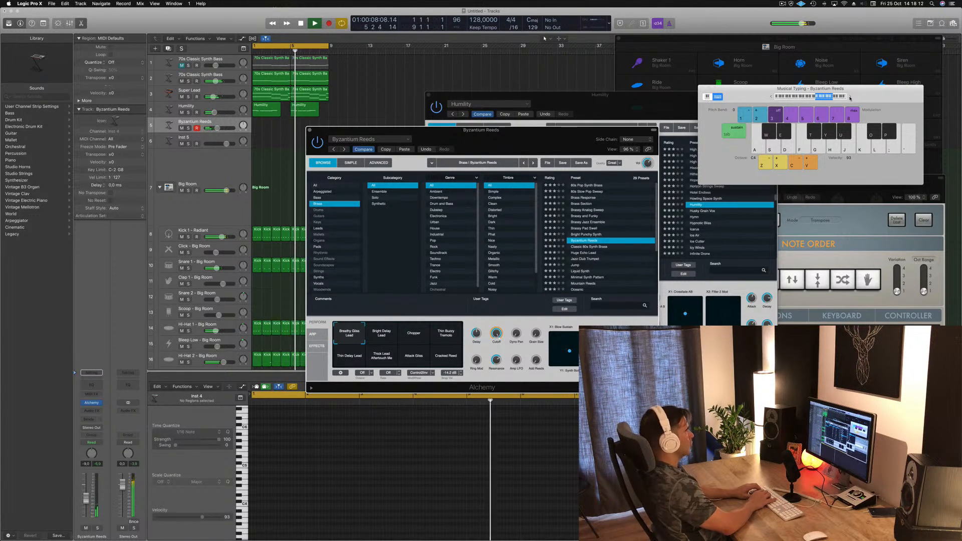
# Step: Record a rising three-note phrase C4, D4, E4 on the Byzantium Reeds track over the looping beat, and resume playback from the loop start
pyautogui.press('r')
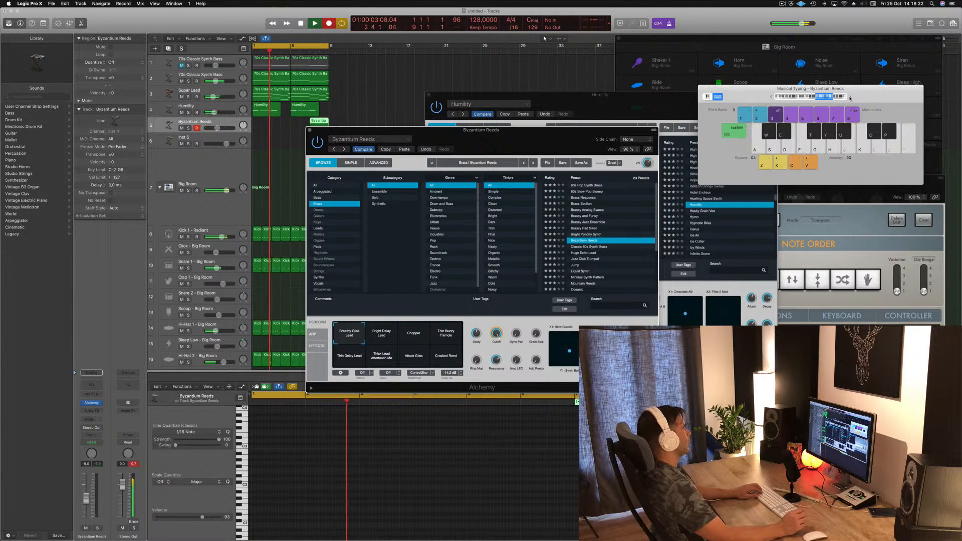
pyautogui.press('a')
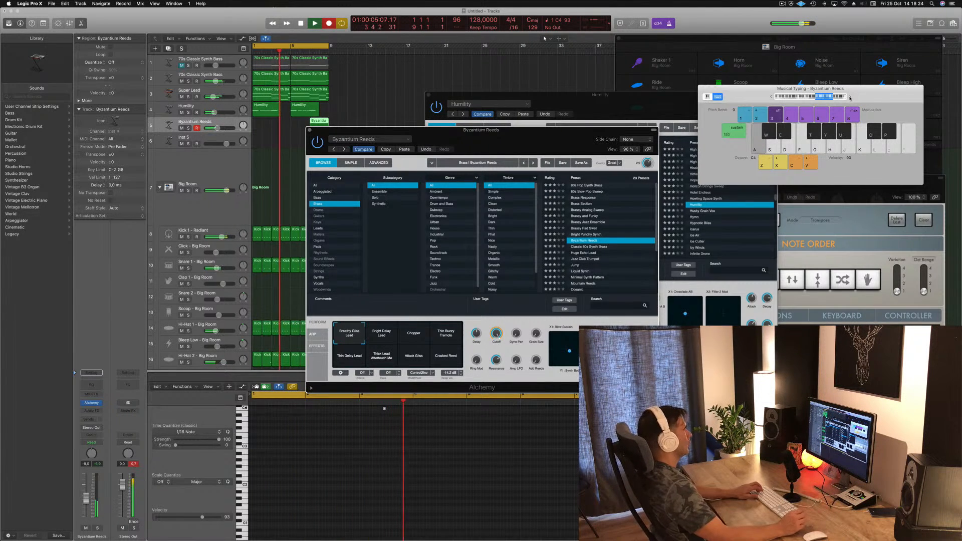
pyautogui.press('s')
pyautogui.press('d')
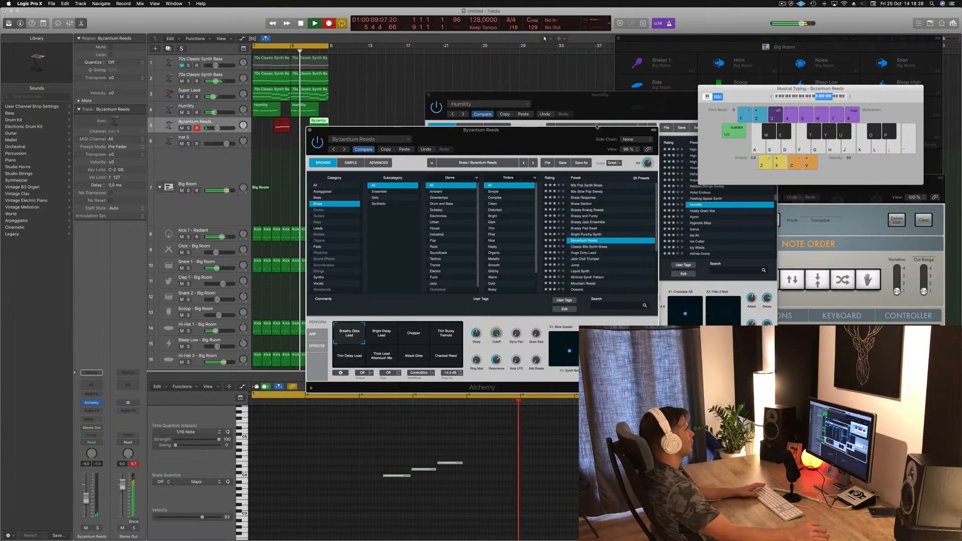
pyautogui.press('space')
pyautogui.press('space')
# Step: Uncover the arrangement and shift the three notes of the Byzantium Reeds region at bar 3 one sixteenth later
pyautogui.moveTo(466, 131); pyautogui.dragTo(612, 121)
pyautogui.click(322, 152)
pyautogui.click(278, 126)
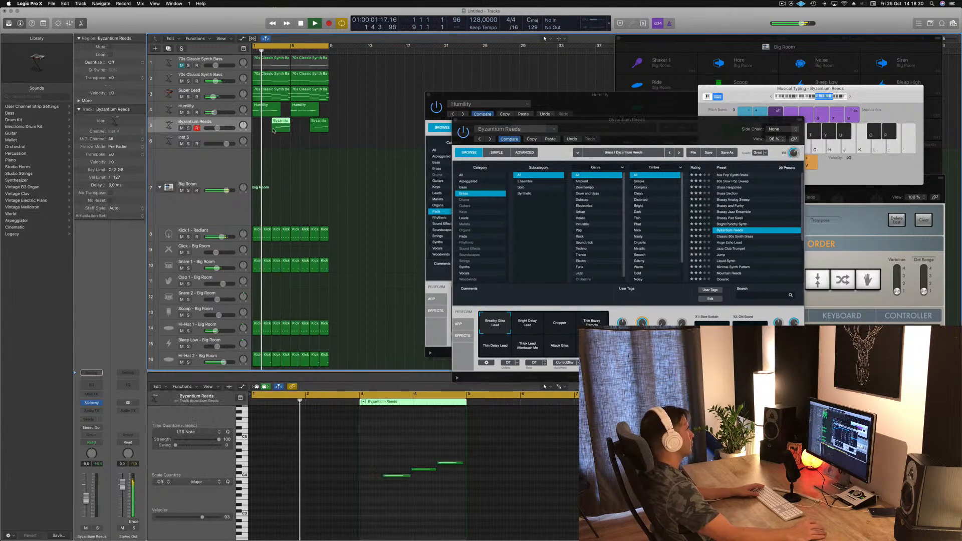
pyautogui.moveTo(383, 444); pyautogui.dragTo(443, 499)
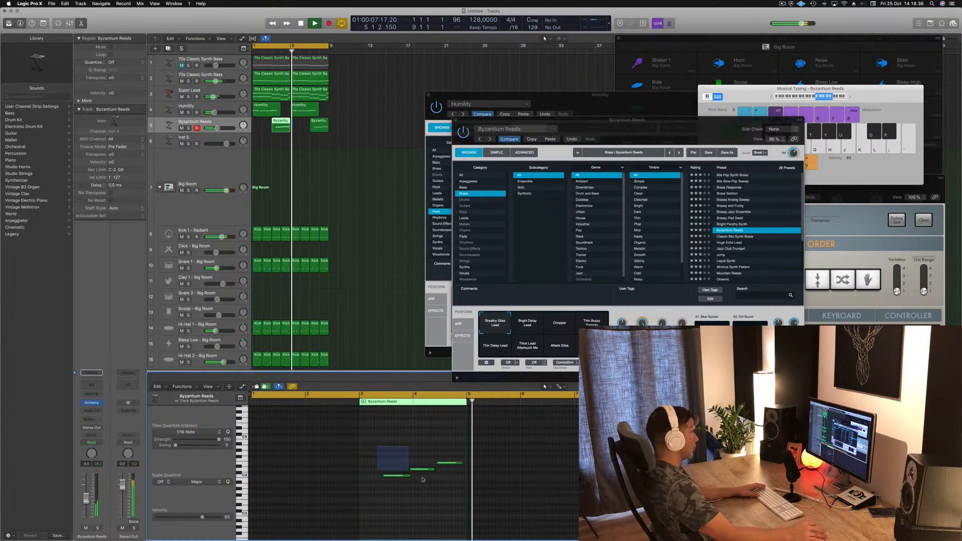
pyautogui.click(396, 476)
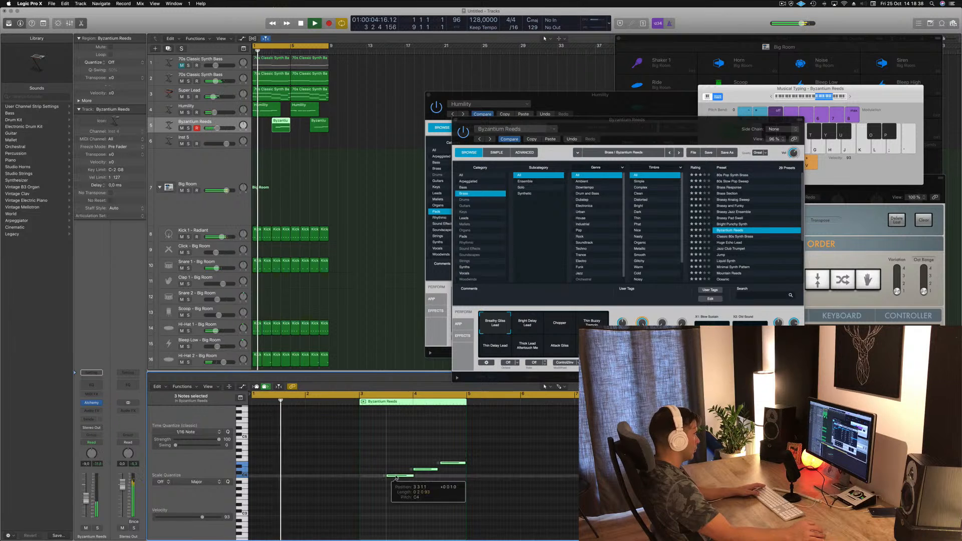
# Step: Delete the Byzantium Reeds region at bar 3 and replace it with a copy of the region at bar 7
pyautogui.click(319, 125)
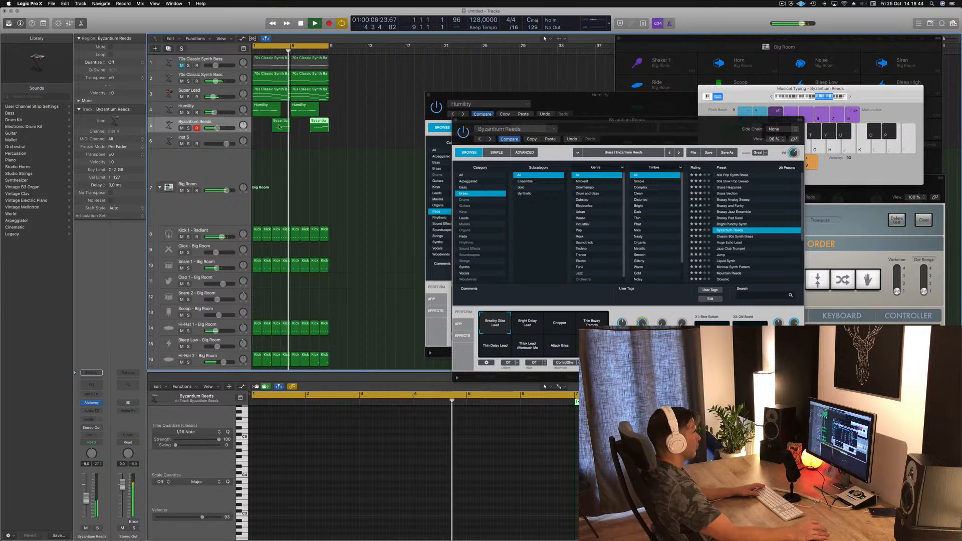
pyautogui.click(277, 130)
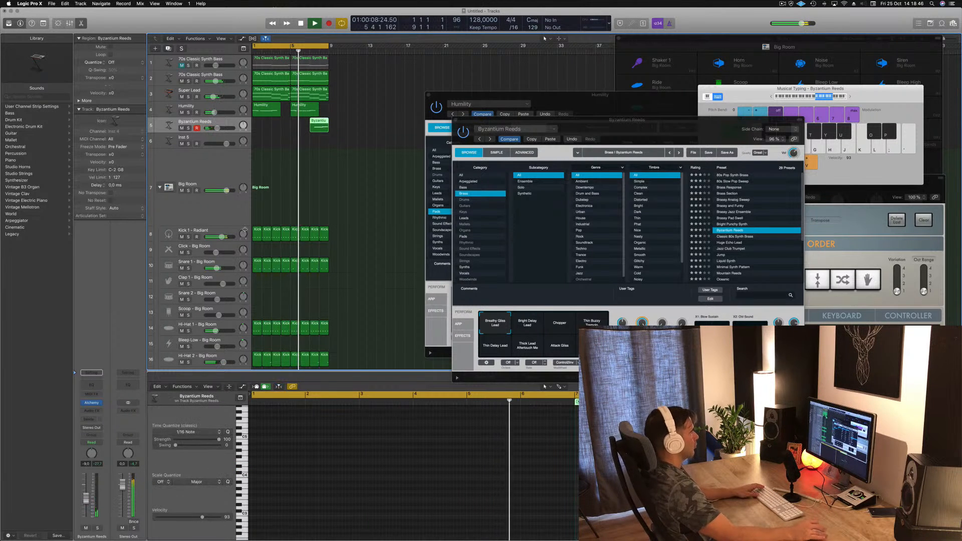
pyautogui.press('Delete')
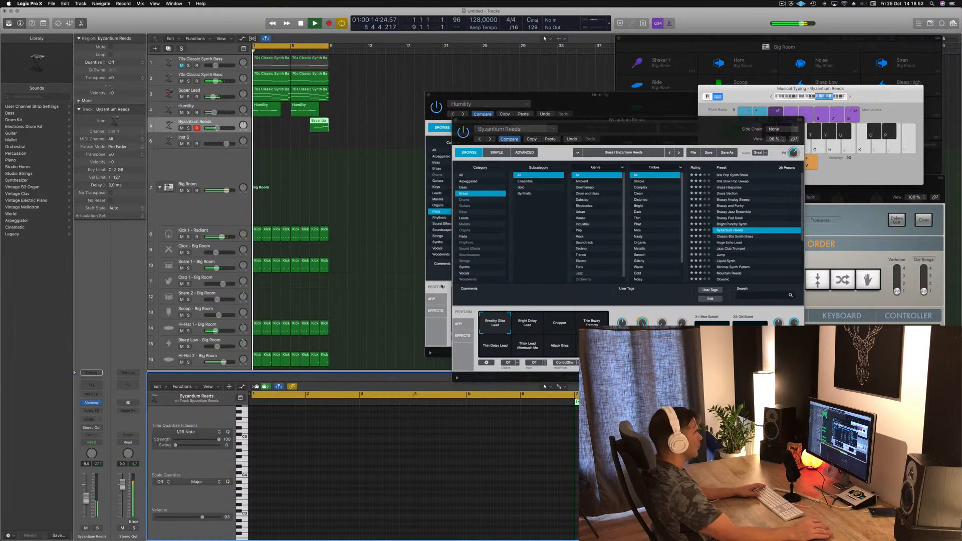
pyautogui.moveTo(320, 126); pyautogui.dragTo(287, 127)
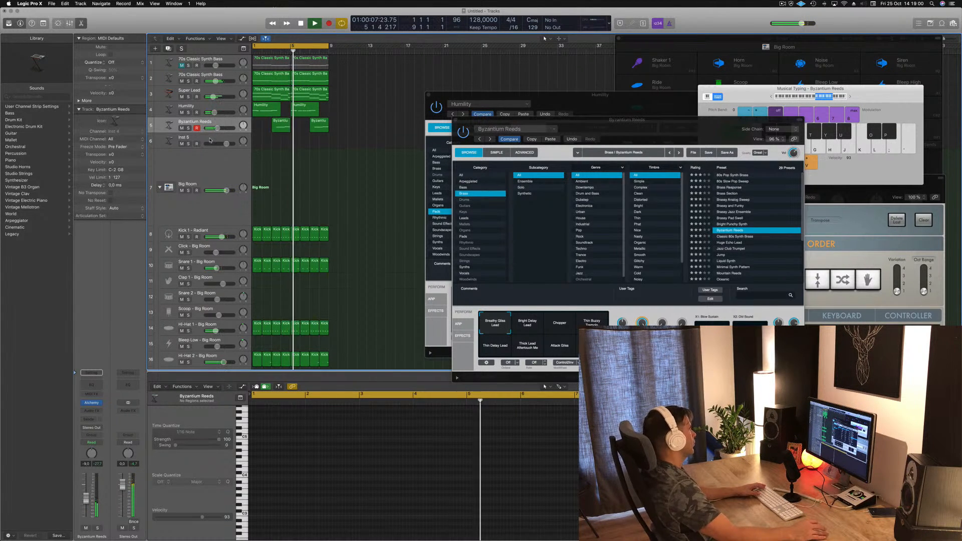
# Step: Open Alchemy on the Inst 5 track and filter its presets to the Mallets category
pyautogui.click(211, 141)
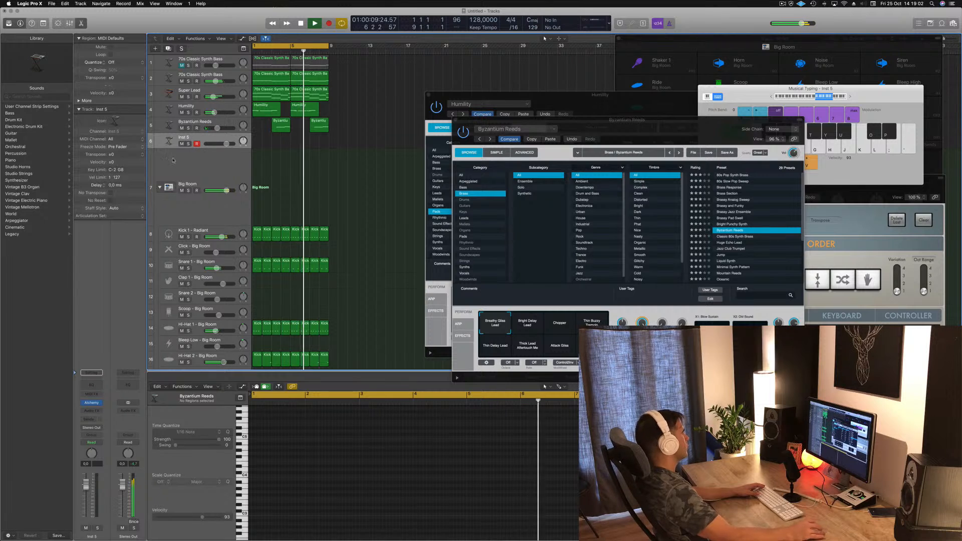
pyautogui.click(91, 404)
pyautogui.moveTo(211, 35); pyautogui.dragTo(691, 147)
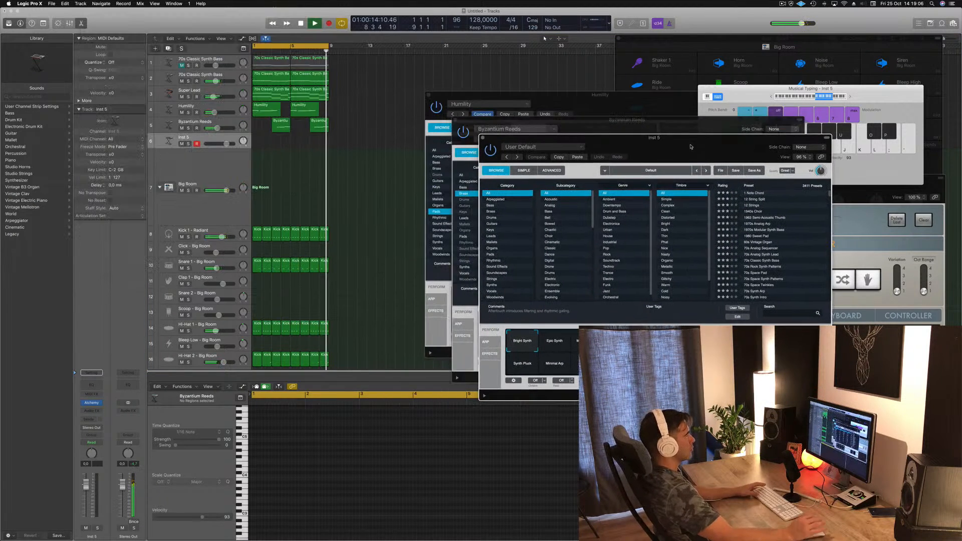
pyautogui.click(493, 242)
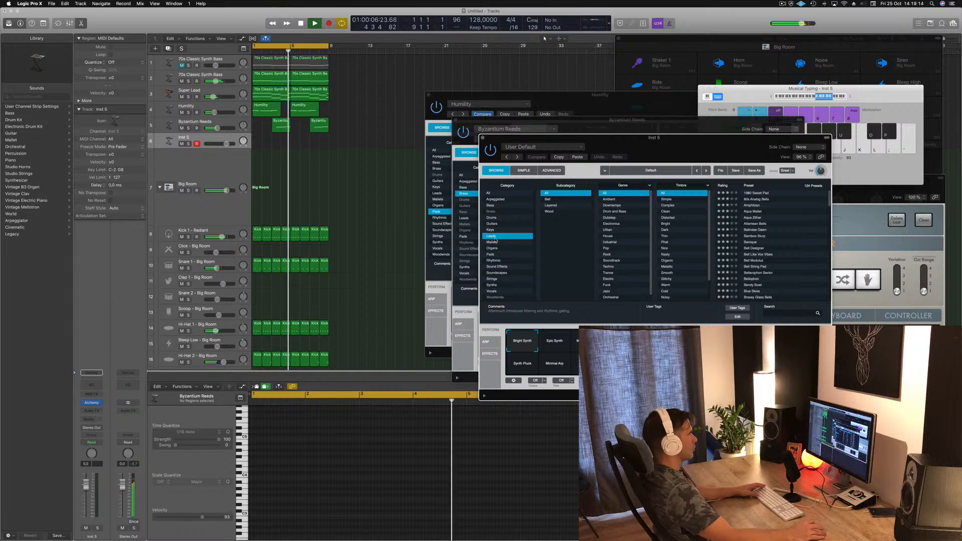
# Step: Try the Bamboo Slurp preset at a track volume of -14.8 dB, and load Aqua Mallet with the volume raised slightly
pyautogui.click(750, 237)
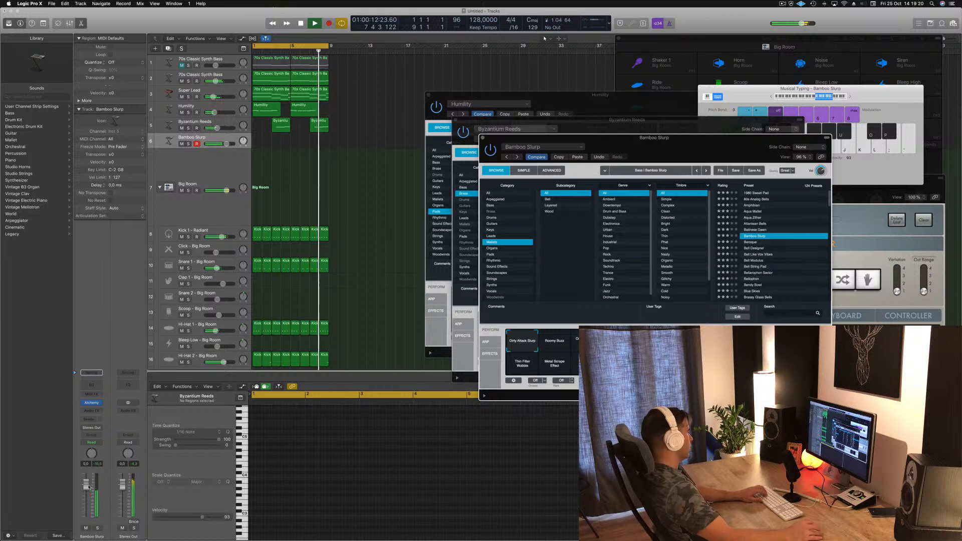
pyautogui.moveTo(88, 486); pyautogui.dragTo(89, 506)
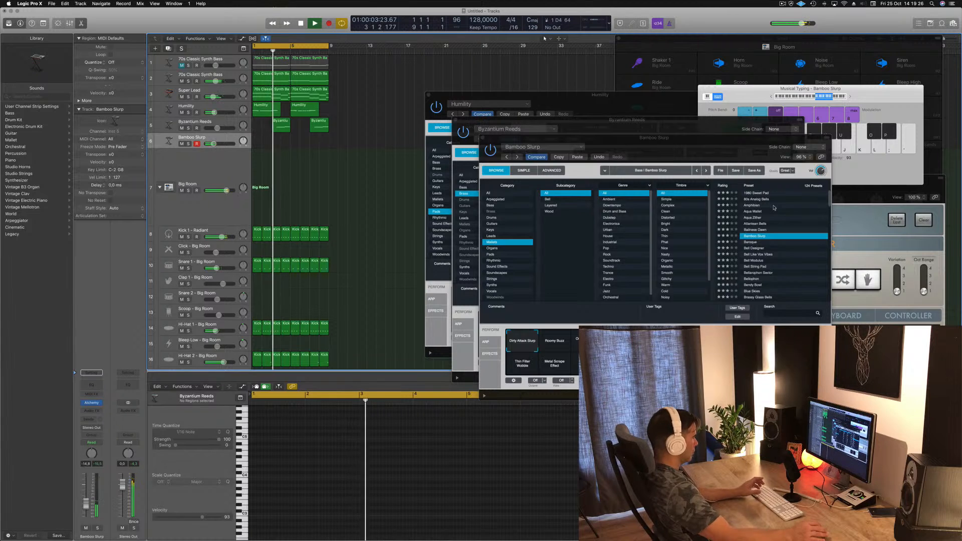
pyautogui.click(756, 212)
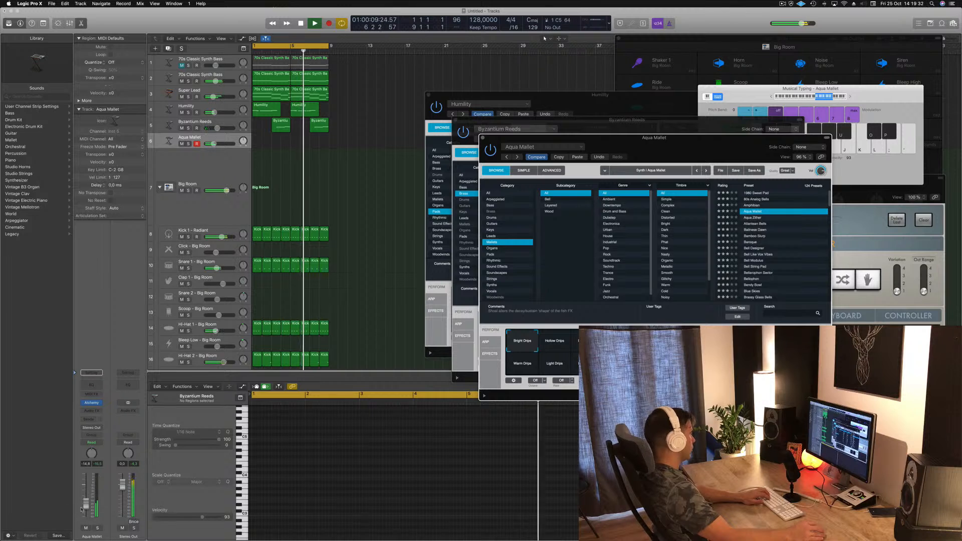
pyautogui.moveTo(86, 504); pyautogui.dragTo(86, 496)
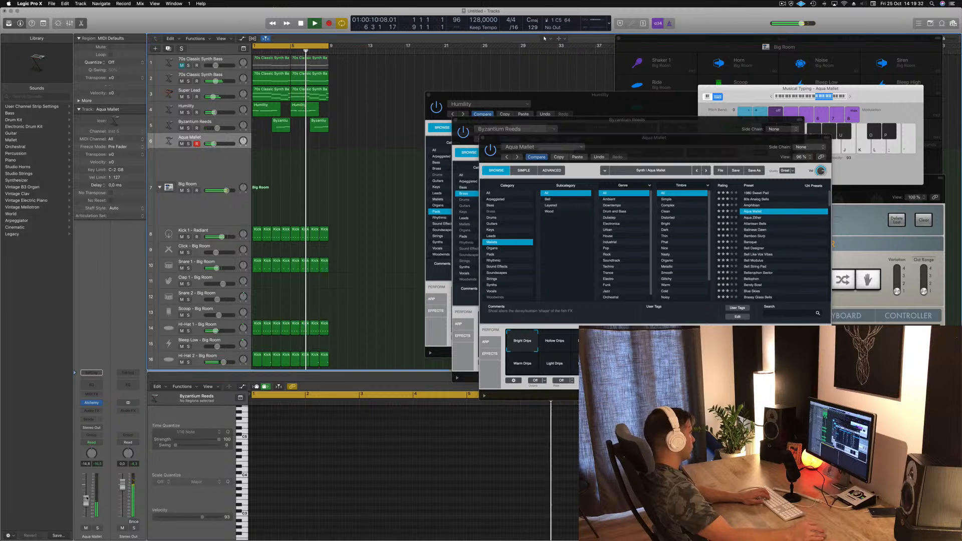
# Step: Audition Aqua Mallet's performance variations, including Hollow Drips, Warm Drips and Light Drips, at a higher track volume, and load Aqua Zither instead
pyautogui.click(551, 345)
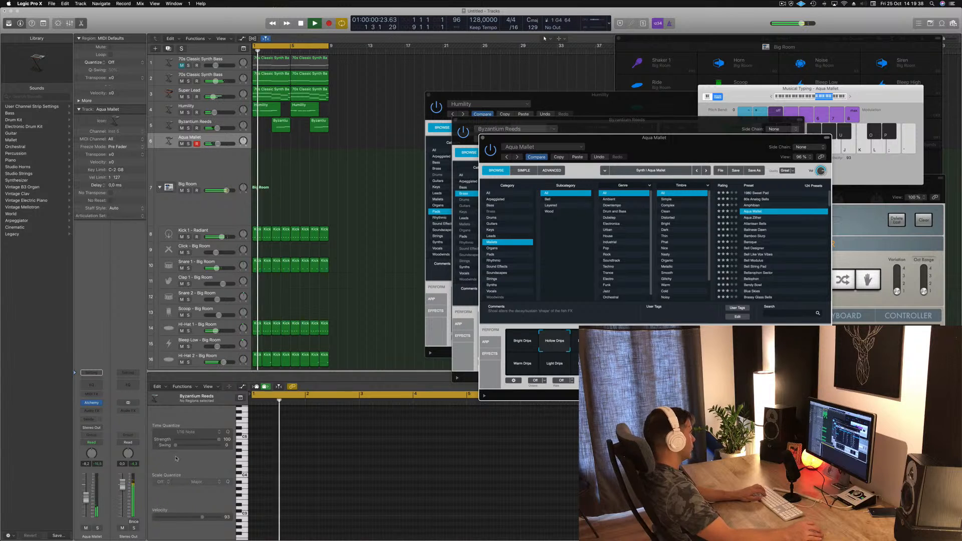
pyautogui.click(574, 344)
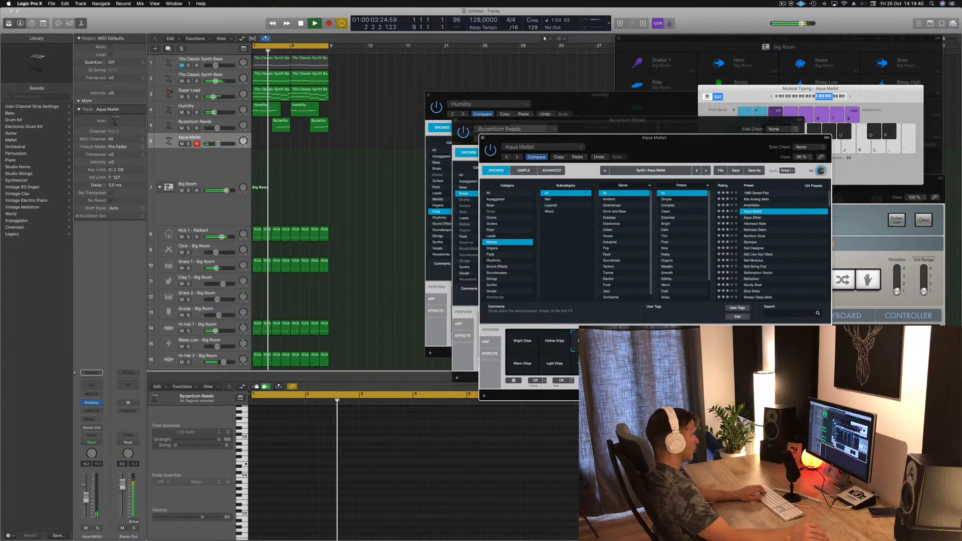
pyautogui.moveTo(93, 498); pyautogui.dragTo(86, 474)
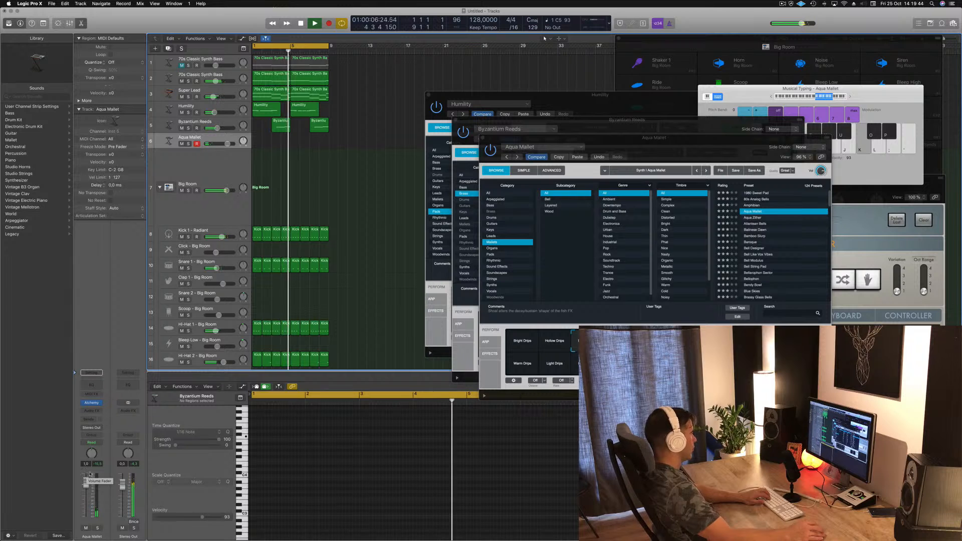
pyautogui.click(619, 342)
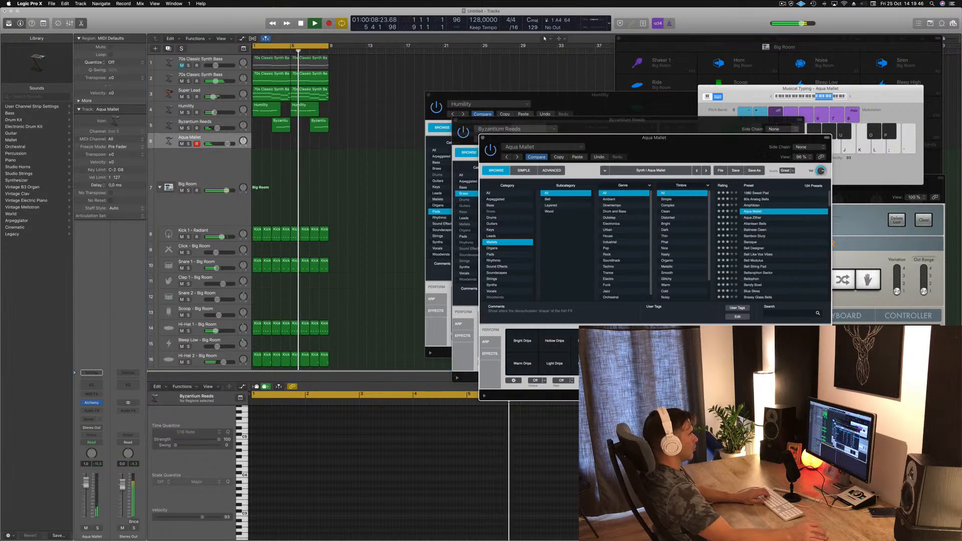
pyautogui.press('j')
pyautogui.click(524, 364)
pyautogui.click(554, 366)
pyautogui.click(587, 365)
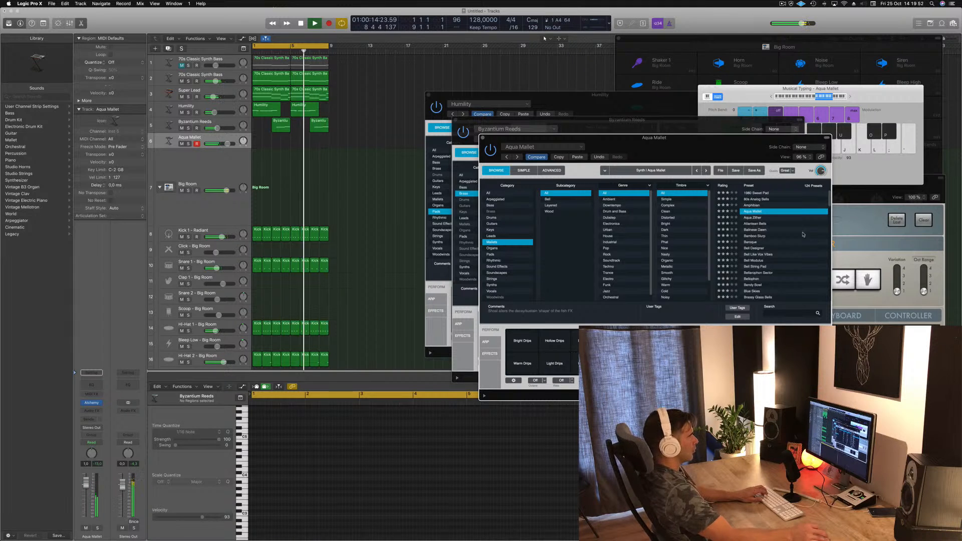
pyautogui.click(749, 217)
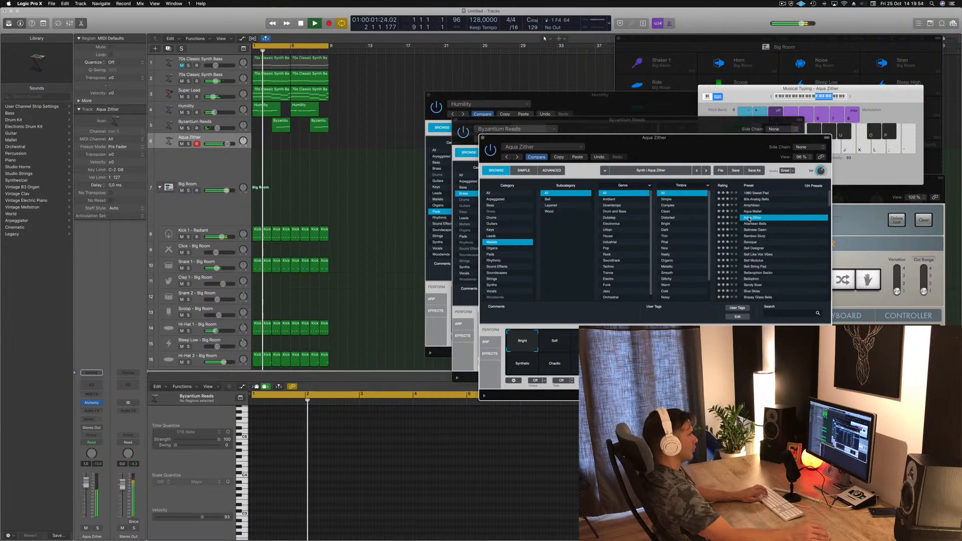
# Step: Audition the Atlantean Bells, Bell Modulus and Bell Designer mallet presets in Alchemy, lowering the track's volume
pyautogui.click(755, 225)
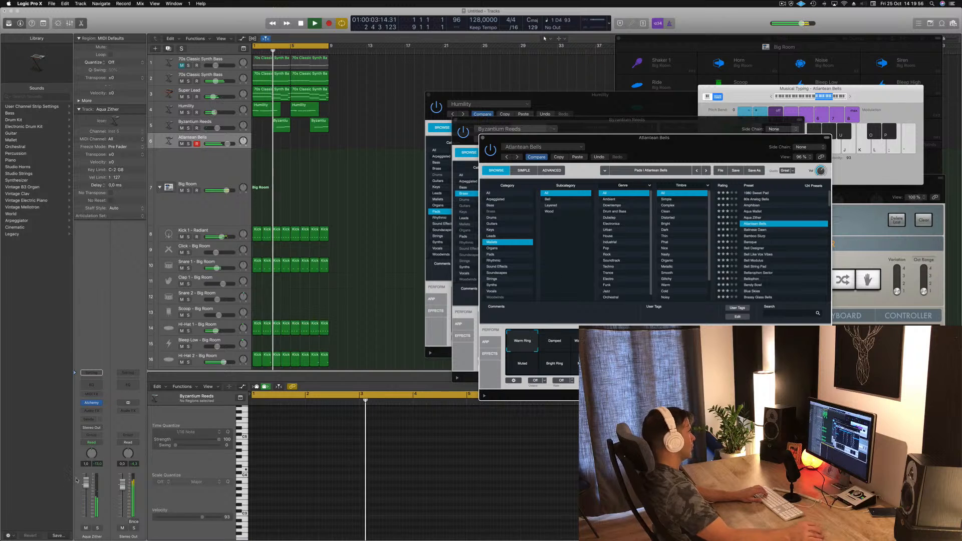
pyautogui.moveTo(85, 485); pyautogui.dragTo(86, 497)
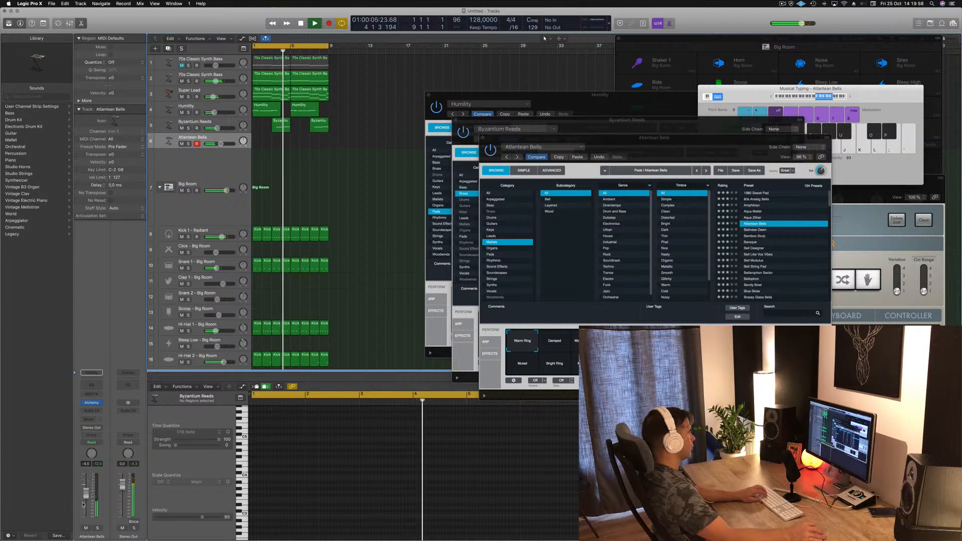
pyautogui.click(756, 260)
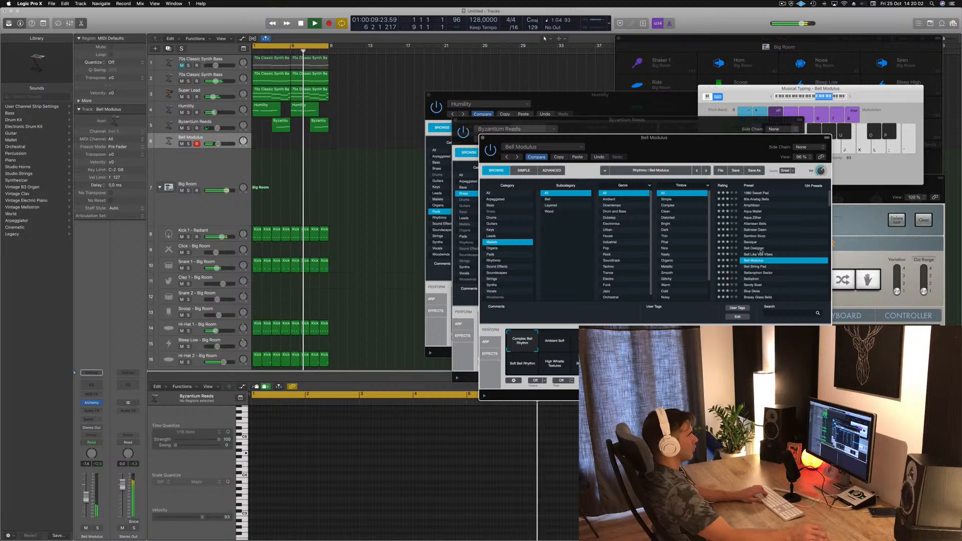
pyautogui.click(757, 249)
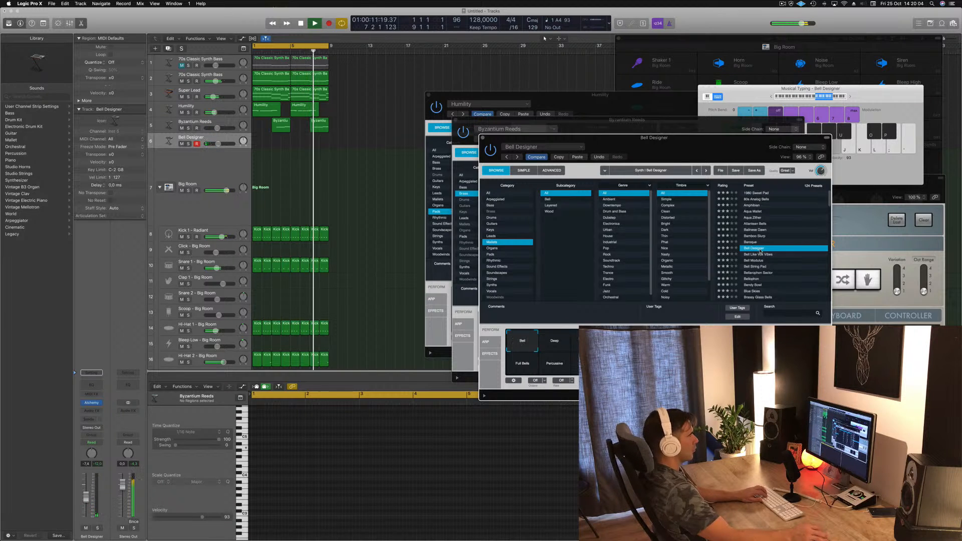
# Step: Audition Bell Designer's alternative sound variations and raise the track's volume to -4.4 dB
pyautogui.click(562, 344)
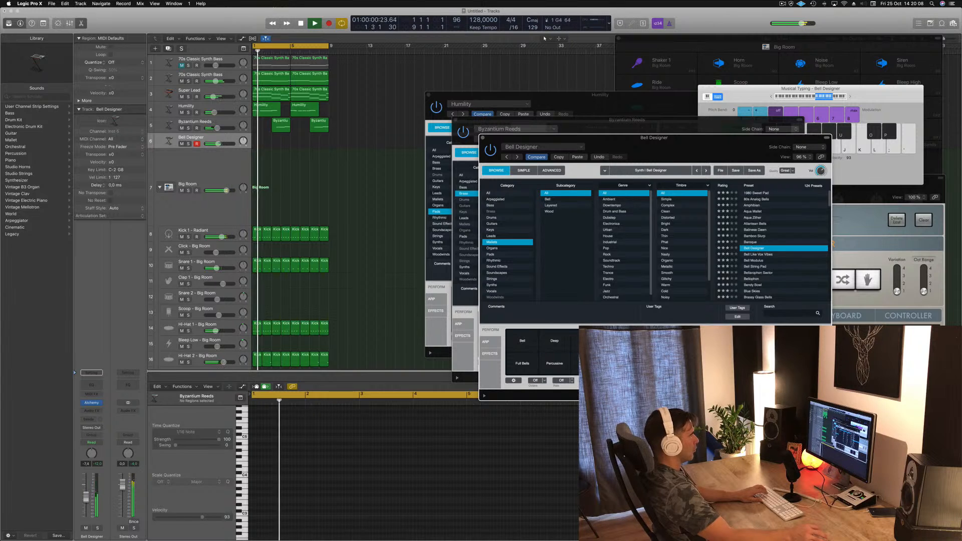
pyautogui.click(519, 369)
pyautogui.click(556, 365)
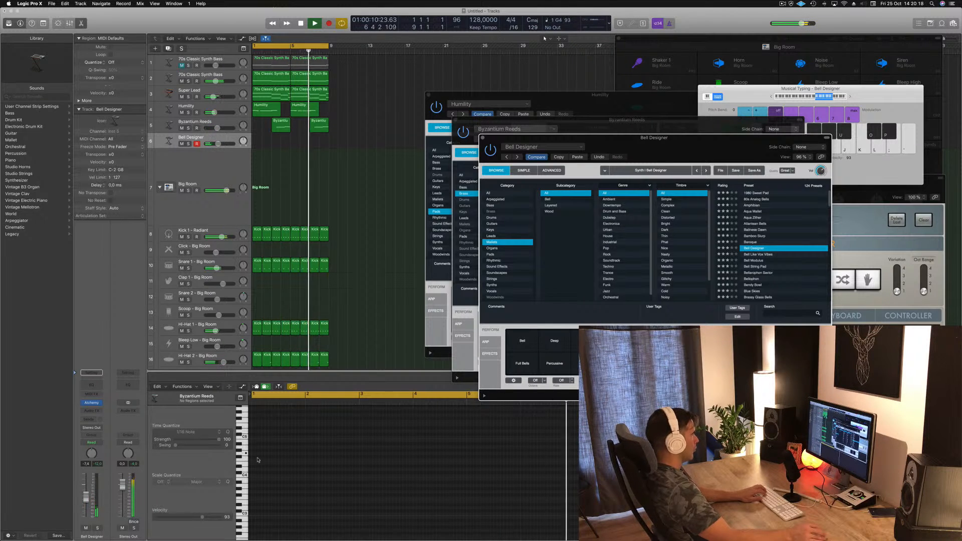
pyautogui.moveTo(86, 496); pyautogui.dragTo(89, 488)
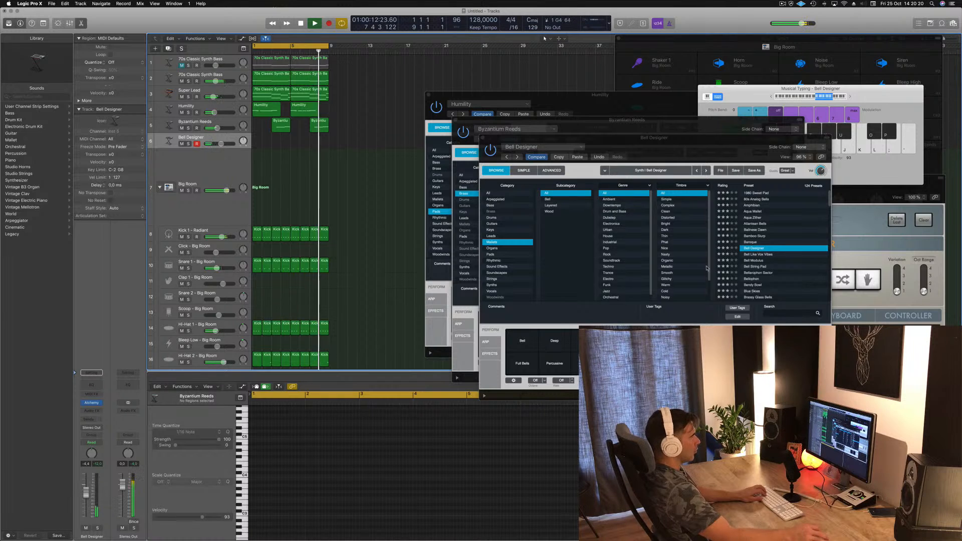
# Step: Audition the Bell Like Vox Vibes, Bell String Pad and Bellerophon Sector presets on the same track
pyautogui.click(766, 256)
pyautogui.click(765, 255)
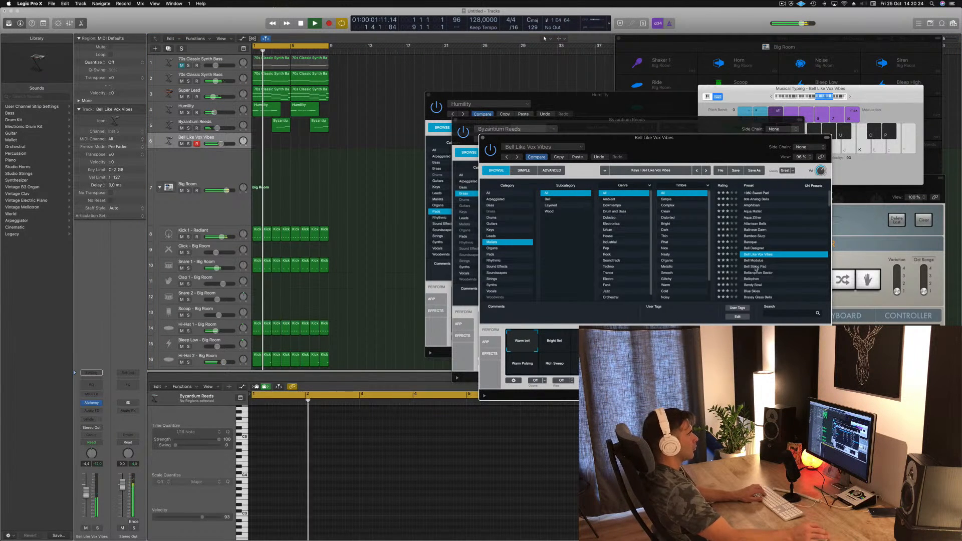
pyautogui.click(756, 267)
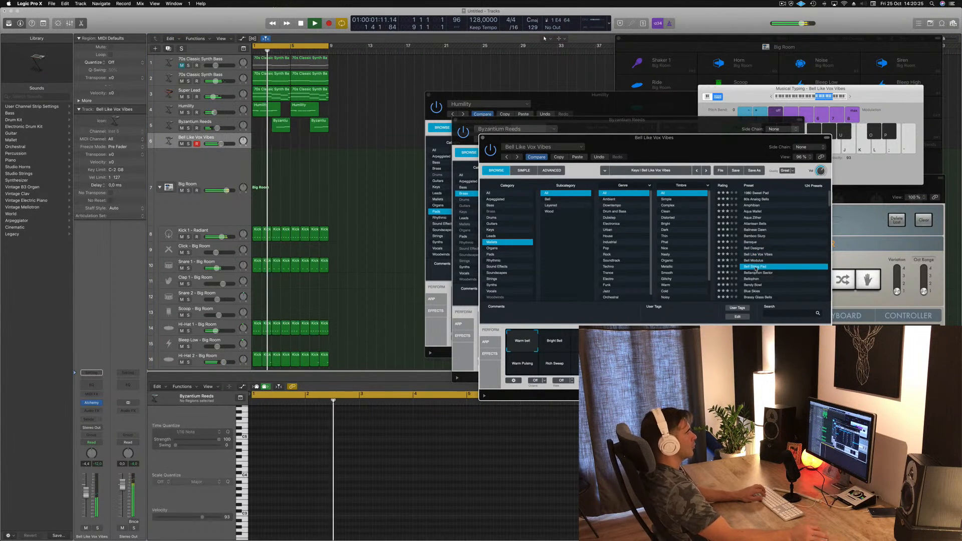
pyautogui.click(757, 273)
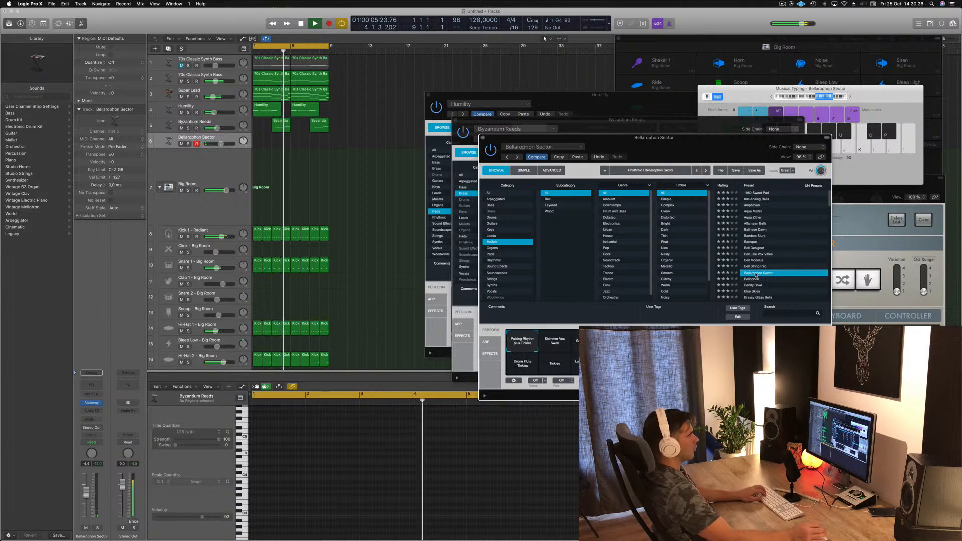
# Step: Audition the Bendy Bowl and Brassy Glass Bells presets against the looping arrangement
pyautogui.scroll(-3, 760, 271)
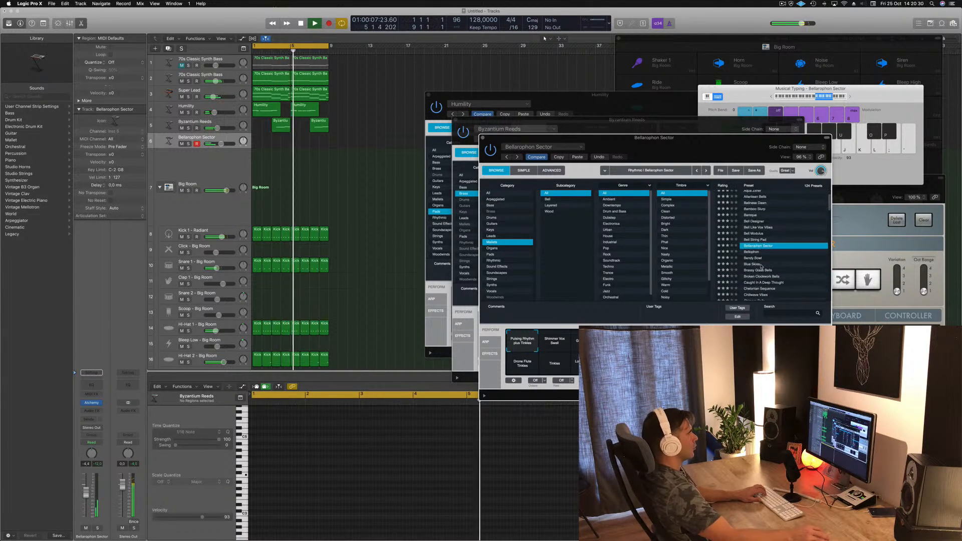
pyautogui.click(755, 259)
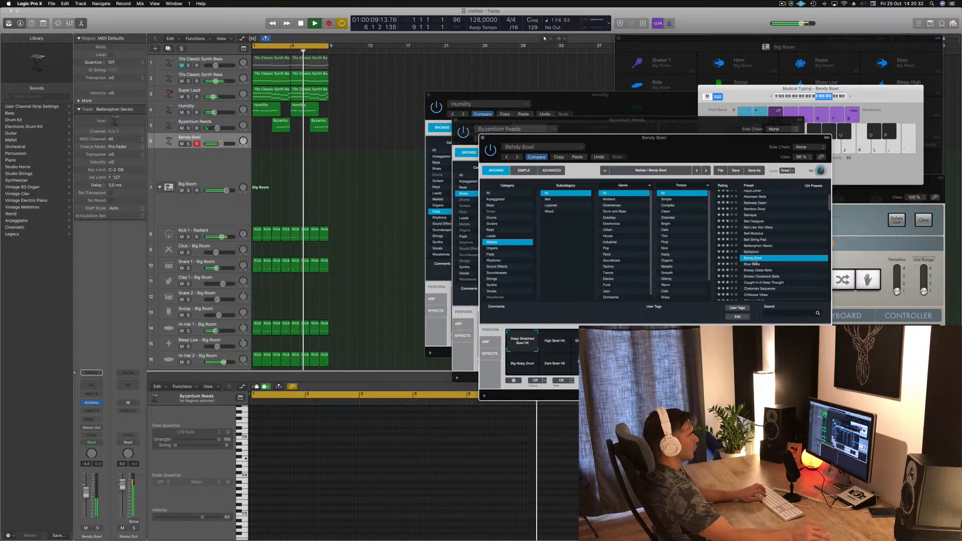
pyautogui.press('Down')
pyautogui.press('Down')
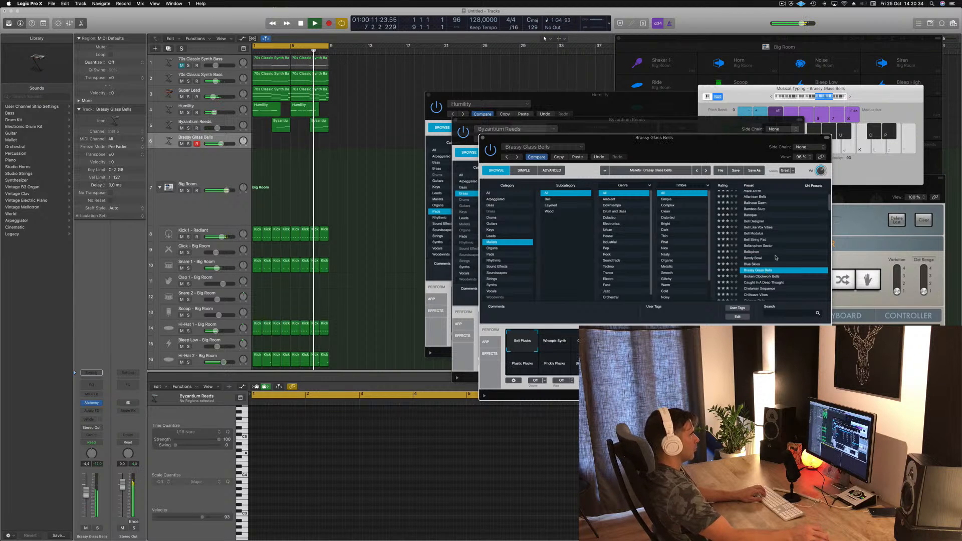
# Step: Audition the Chimera Hammer and Clockwork Piano mallet presets
pyautogui.scroll(-5, 776, 259)
pyautogui.click(756, 219)
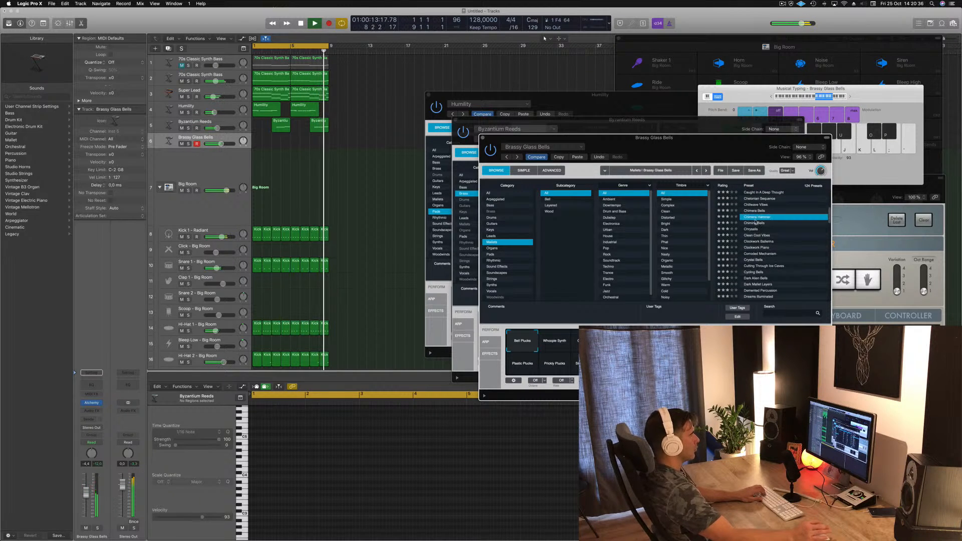
pyautogui.click(757, 247)
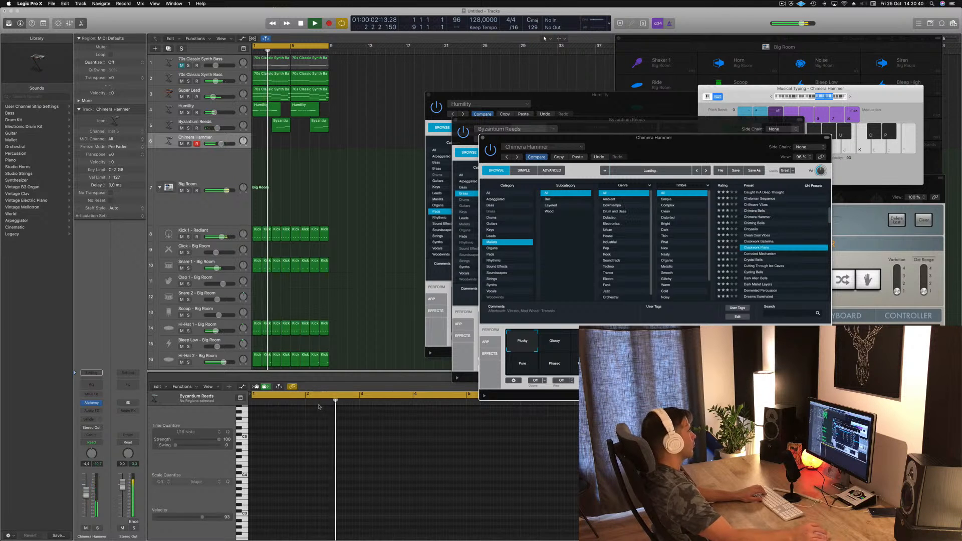
pyautogui.press('d')
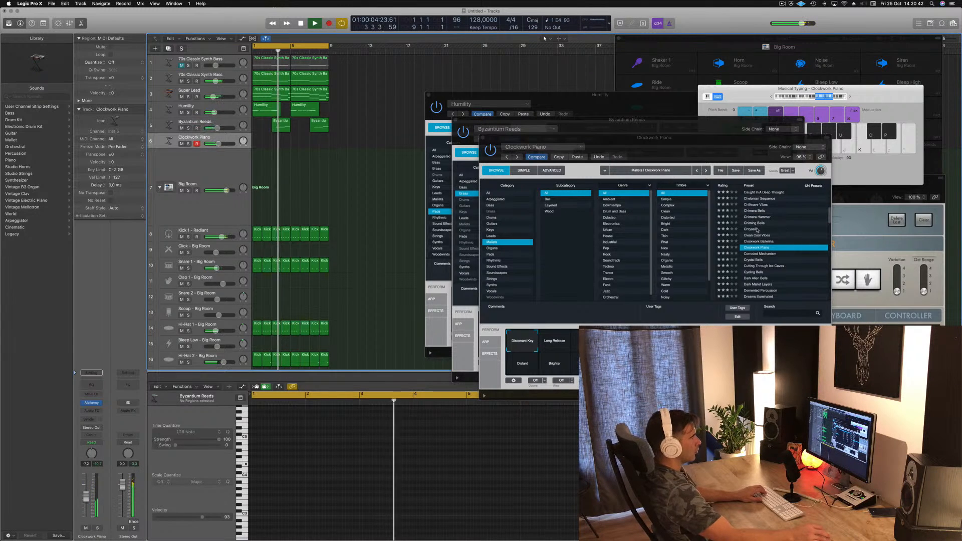
# Step: Audition Dreamy Bells and load the Droplet Harp preset further down the mallets list
pyautogui.scroll(-2, 762, 269)
pyautogui.scroll(-3, 762, 269)
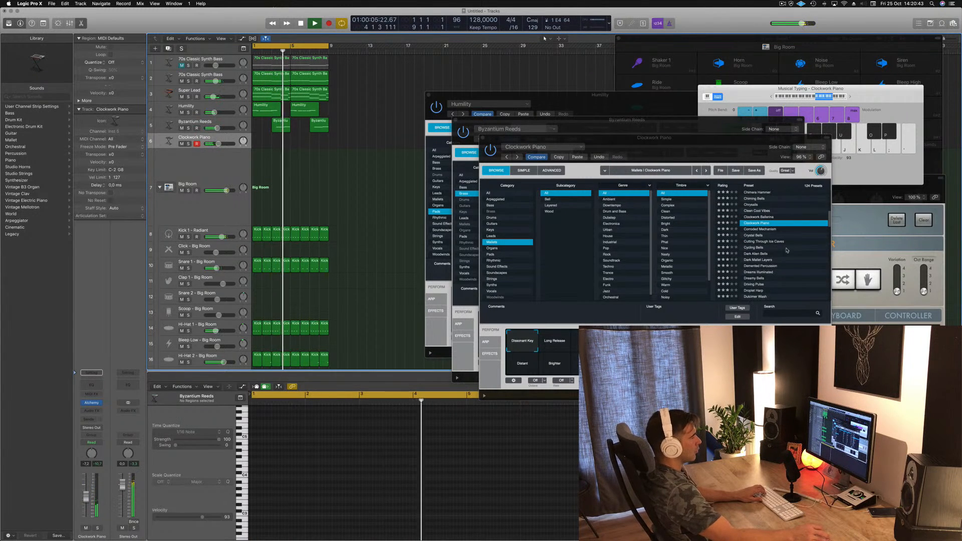
pyautogui.click(756, 258)
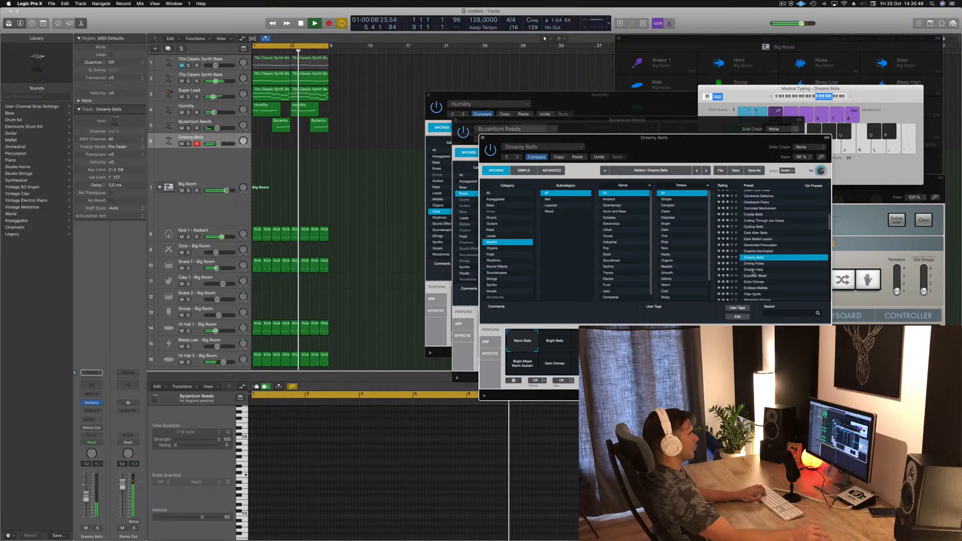
pyautogui.press('Down')
pyautogui.press('Down')
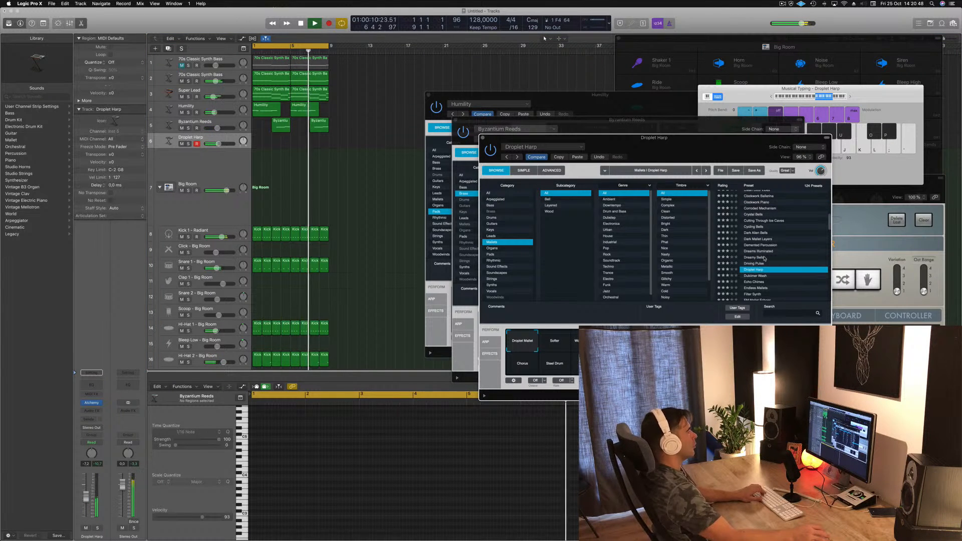
# Step: Switch Droplet Harp to the sound variation following Softer and set the track's volume to -4.4 dB
pyautogui.click(559, 344)
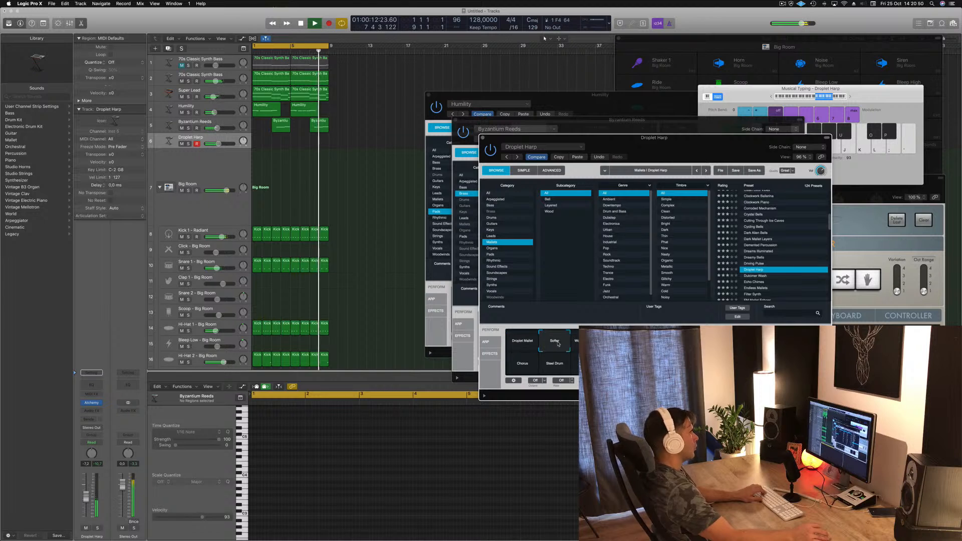
pyautogui.click(588, 343)
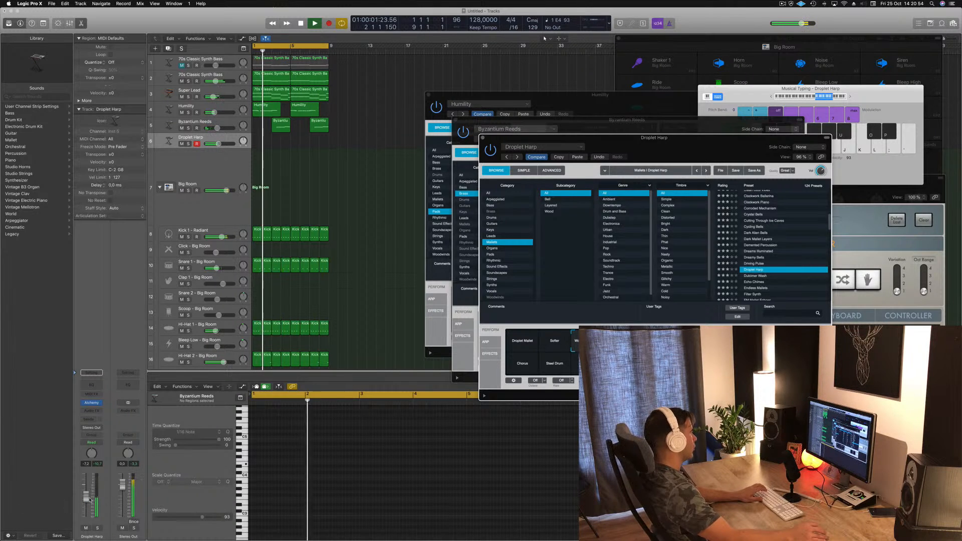
pyautogui.moveTo(89, 499); pyautogui.dragTo(87, 494)
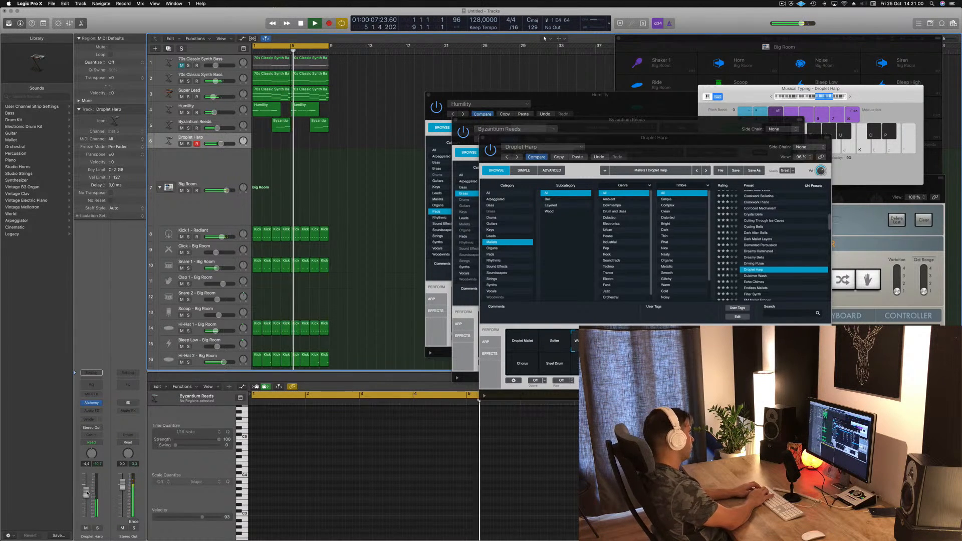
# Step: Record a two-pitch take on the Droplet Harp track, play it back and delete it
pyautogui.press('r')
pyautogui.press('d')
pyautogui.press('d')
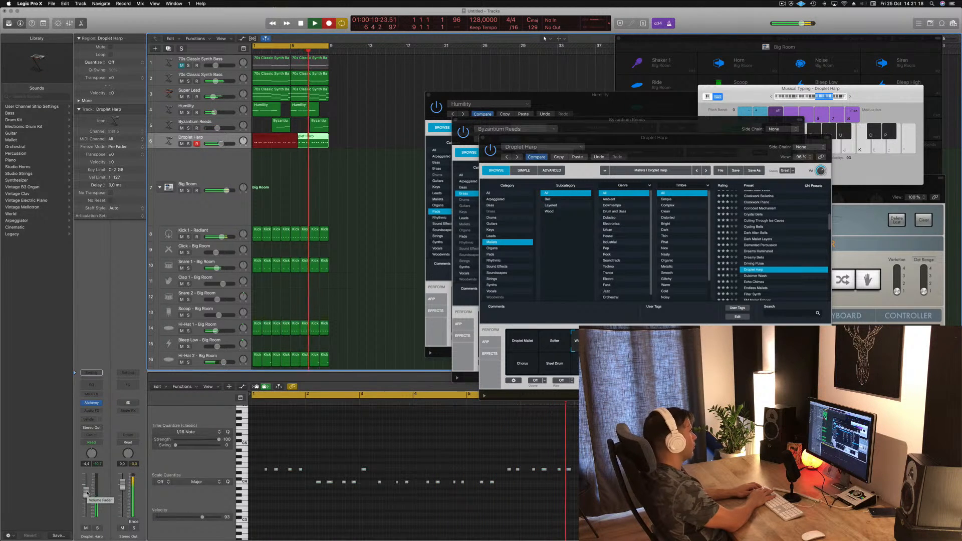
pyautogui.press('space')
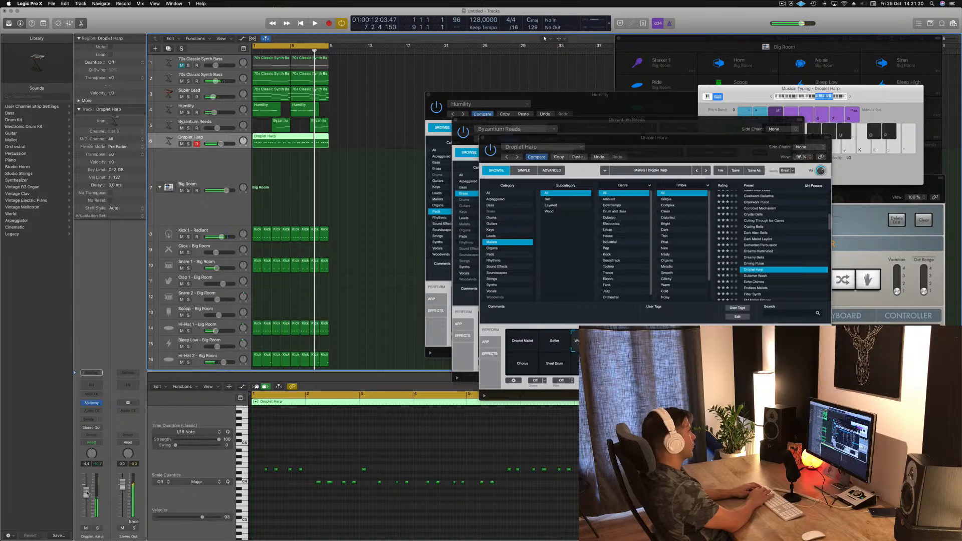
pyautogui.press('Return')
pyautogui.press('space')
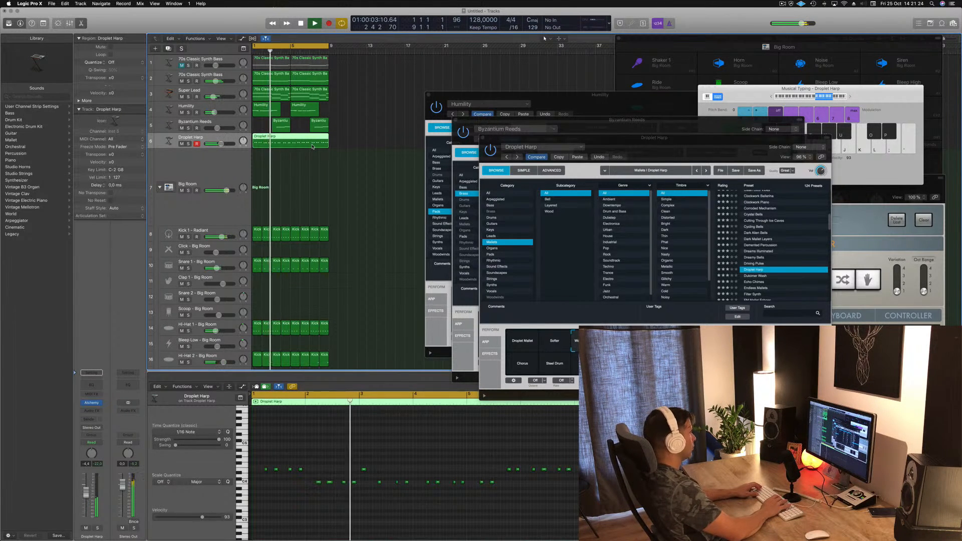
pyautogui.press('Delete')
# Step: Record a new repeated single-note take on the Droplet Harp track and play it back
pyautogui.press('r')
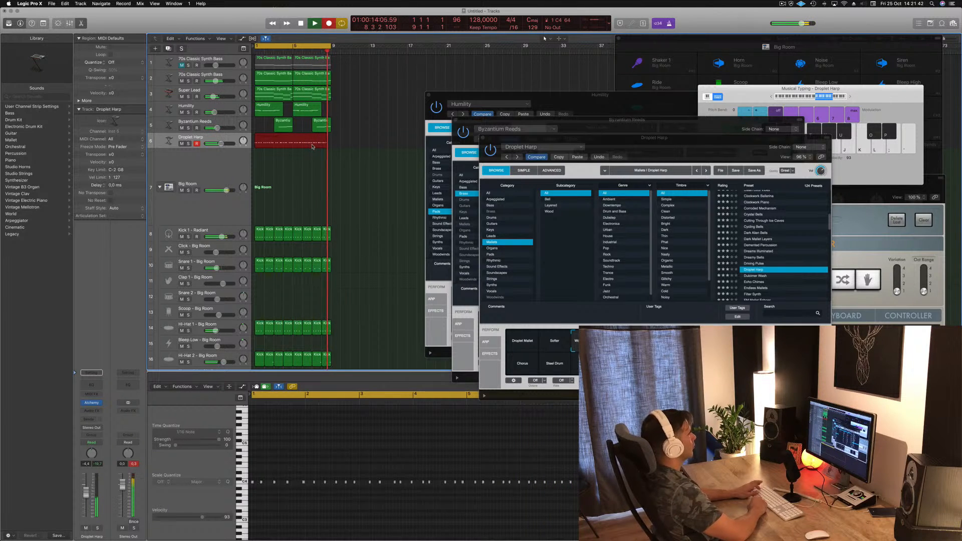
pyautogui.press('space')
pyautogui.press('space')
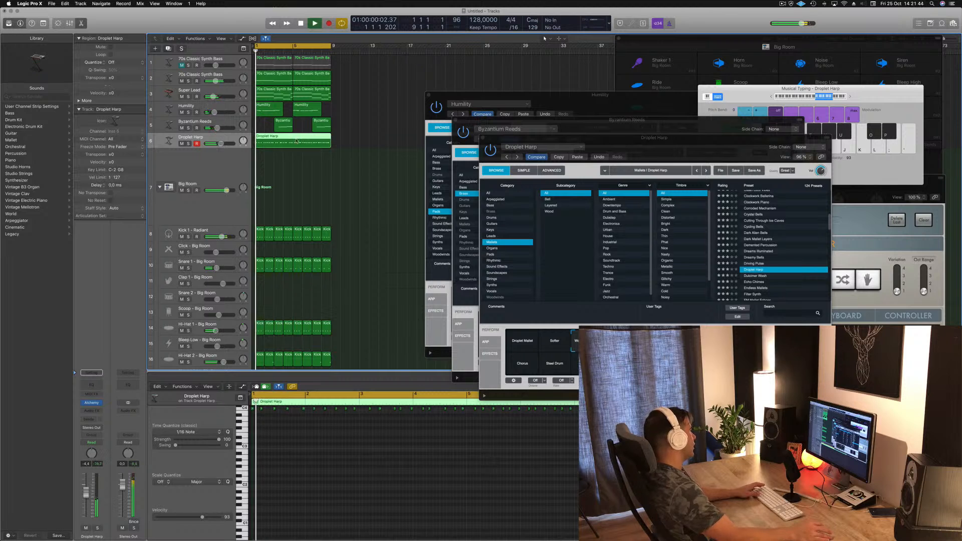
# Step: Move the fourth and fifth notes of the Droplet Harp region slightly earlier in the piano roll
pyautogui.press('space')
pyautogui.scroll(3, 316, 459)
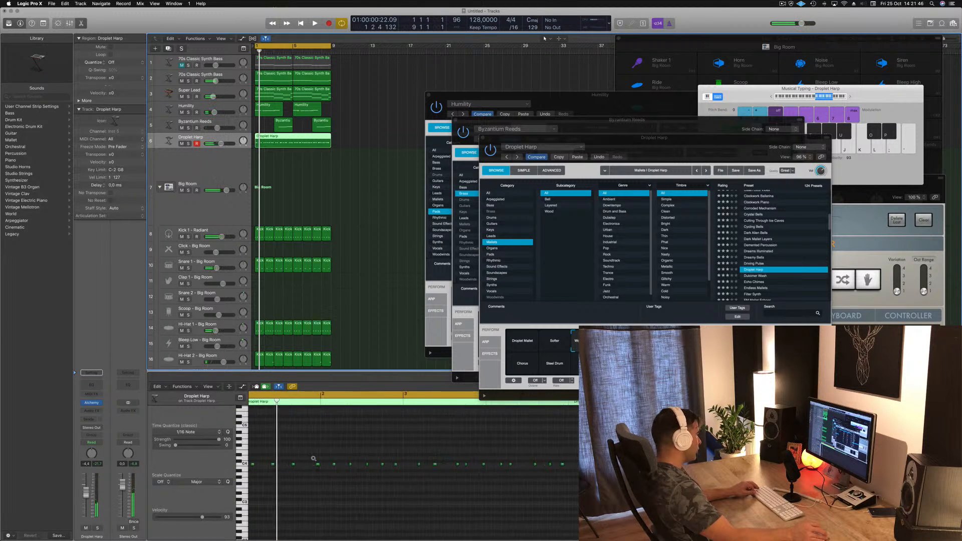
pyautogui.press('super+a')
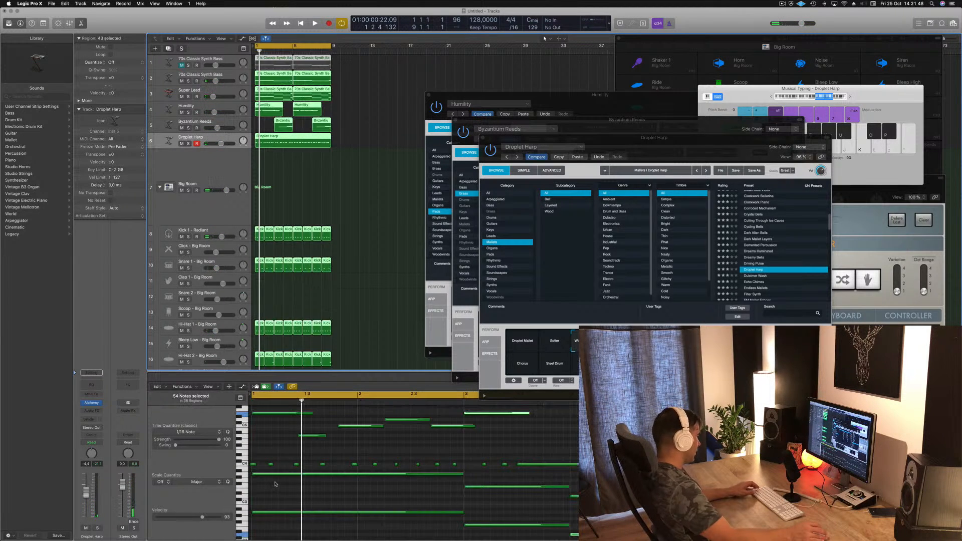
pyautogui.click(333, 157)
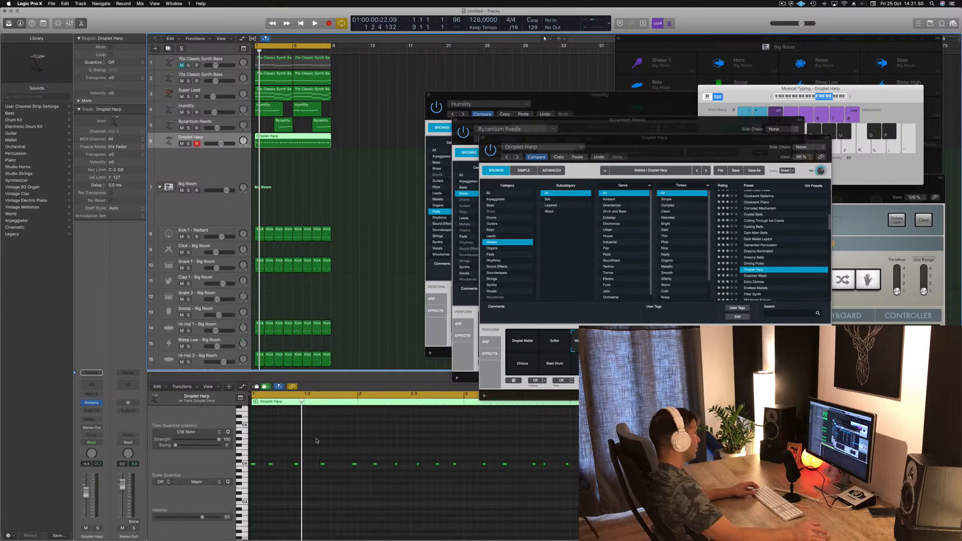
pyautogui.press('space')
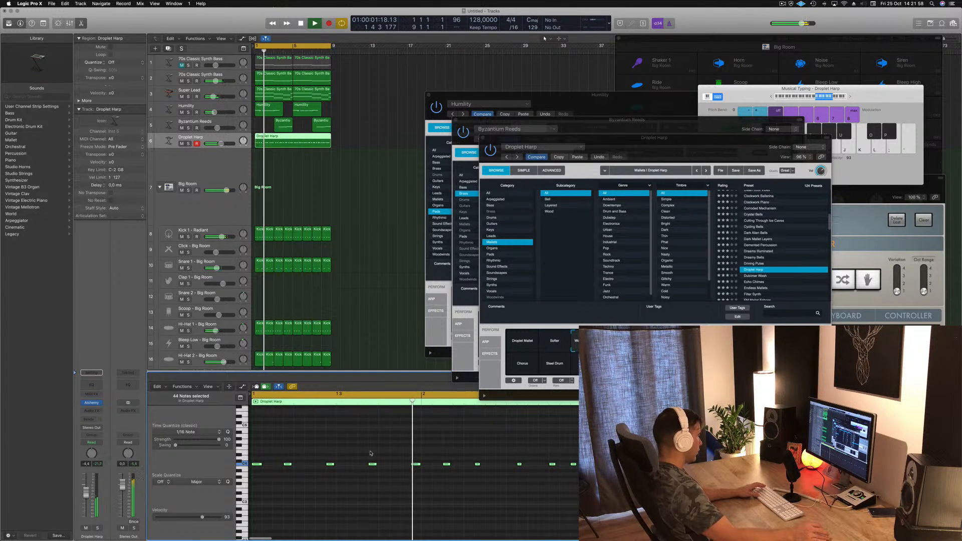
pyautogui.moveTo(372, 465); pyautogui.dragTo(365, 465)
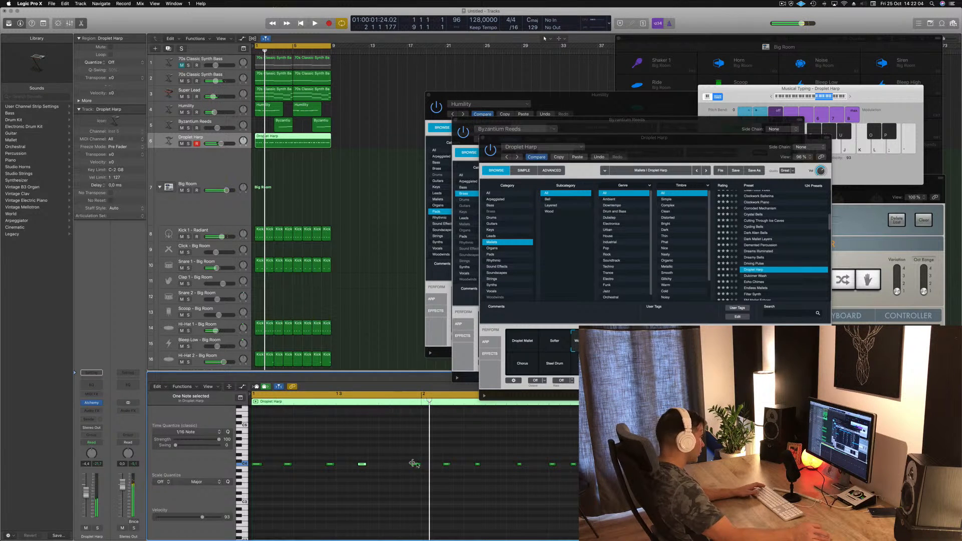
pyautogui.moveTo(419, 467); pyautogui.dragTo(395, 466)
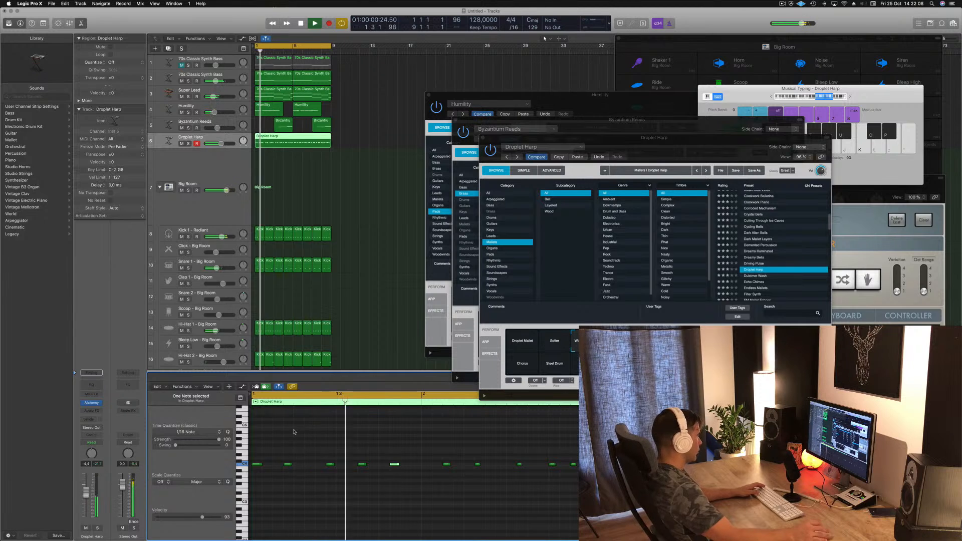
pyautogui.moveTo(395, 466); pyautogui.dragTo(405, 468)
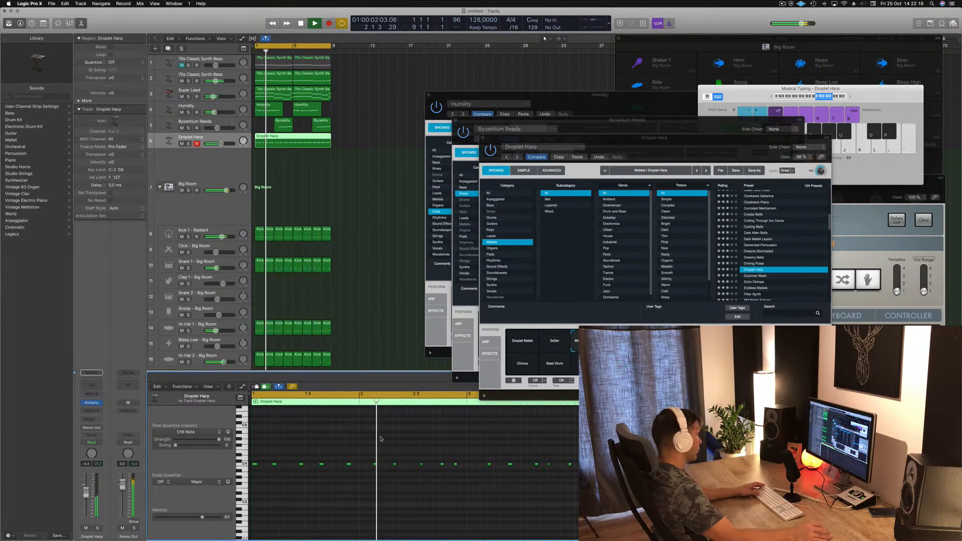
# Step: Delete a surplus note in bar 2 of the Droplet Harp region and shift the notes around it slightly earlier
pyautogui.moveTo(457, 474); pyautogui.dragTo(459, 475)
pyautogui.press('Delete')
pyautogui.moveTo(375, 456); pyautogui.dragTo(353, 466)
pyautogui.press('space')
pyautogui.moveTo(375, 469); pyautogui.dragTo(368, 466)
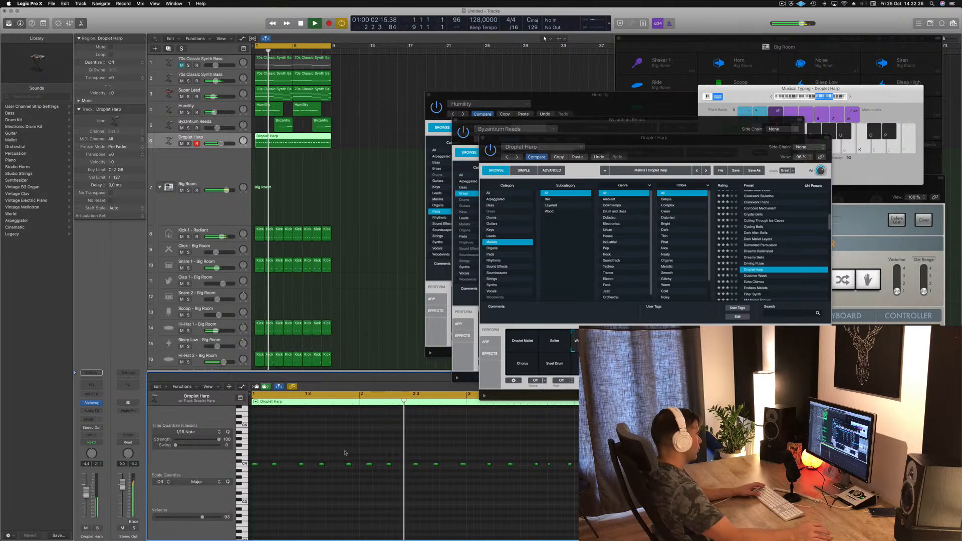
# Step: Move the last five notes in bar 2 of the Droplet Harp region slightly earlier and play them back
pyautogui.moveTo(460, 480); pyautogui.dragTo(471, 483)
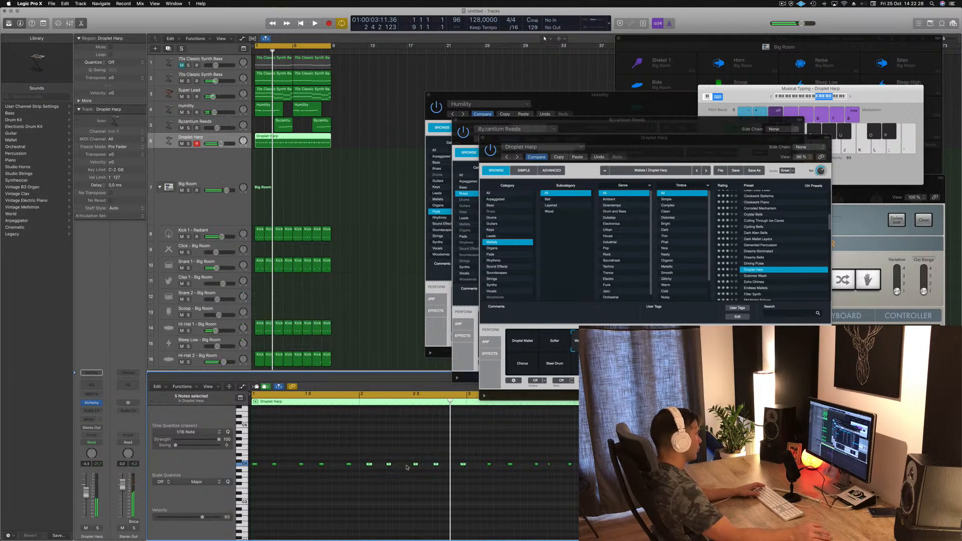
pyautogui.moveTo(370, 466); pyautogui.dragTo(365, 466)
pyautogui.press('space')
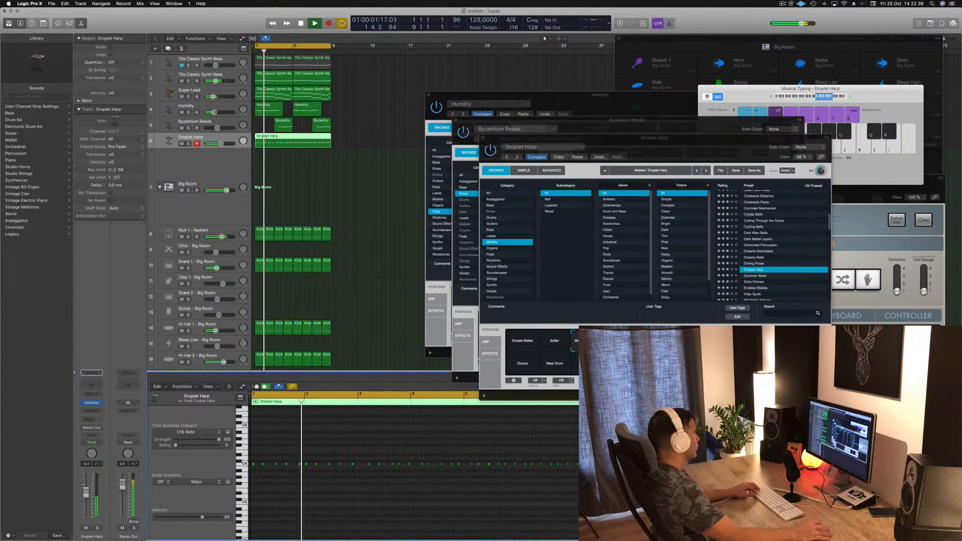
# Step: Trim the Droplet Harp region to its first two bars, repeat it to fill the eight-bar loop and play it
pyautogui.click(274, 136)
pyautogui.press('Delete')
pyautogui.click(265, 140)
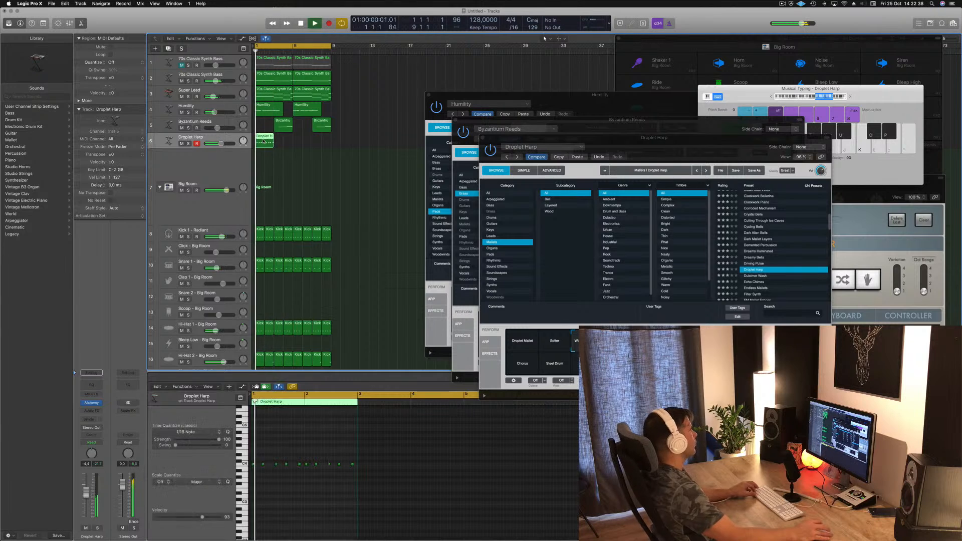
pyautogui.moveTo(280, 141)
pyautogui.mouseDown()
pyautogui.moveTo(283, 150)
pyautogui.moveTo(266, 142)
pyautogui.moveTo(299, 140)
pyautogui.mouseUp()
pyautogui.press('space')
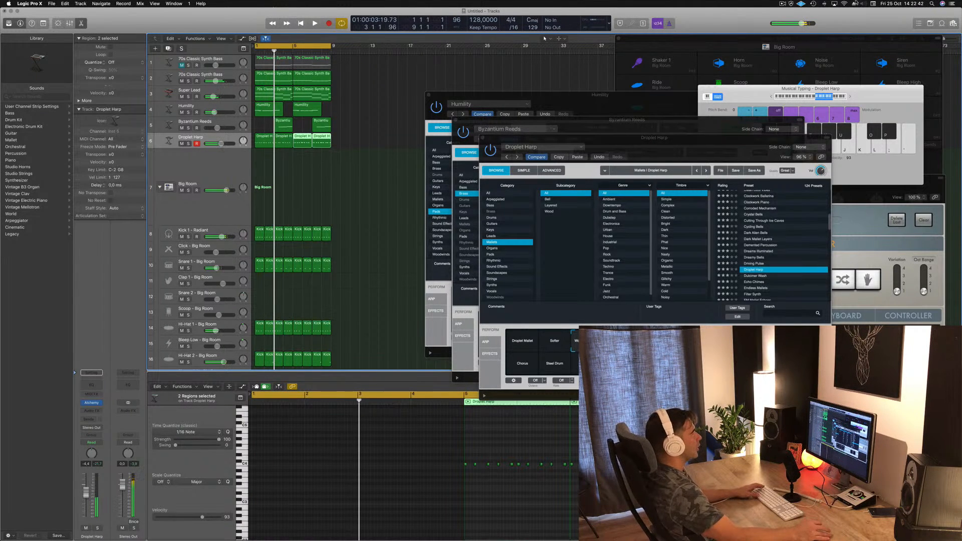
pyautogui.press('space')
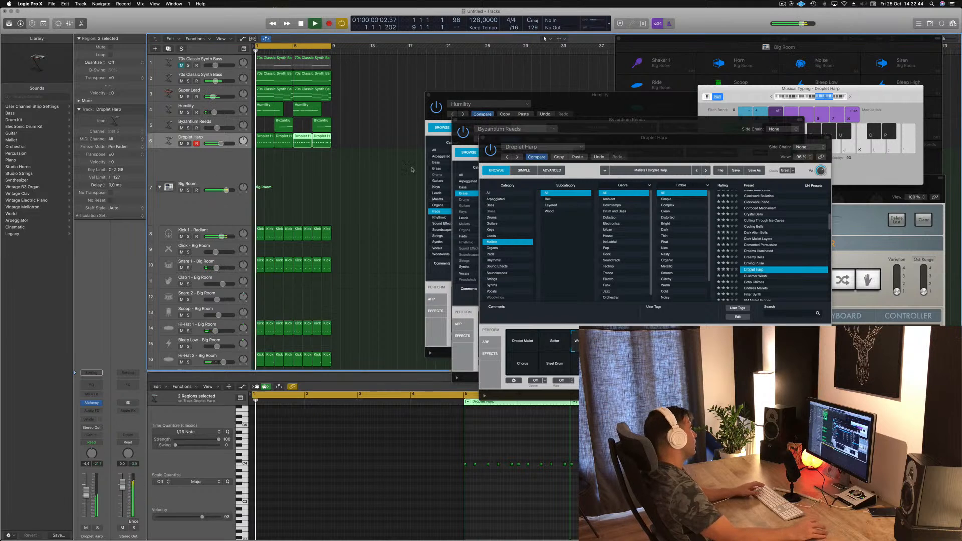
pyautogui.click(325, 174)
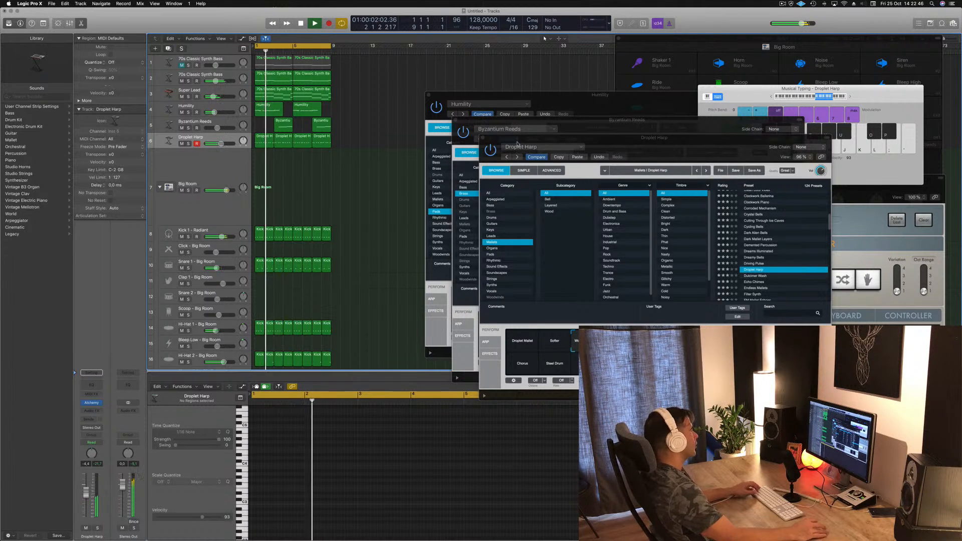
# Step: Close the open Alchemy windows of Droplet Harp, Byzantium Reeds and Humility
pyautogui.click(484, 139)
pyautogui.click(456, 121)
pyautogui.click(428, 97)
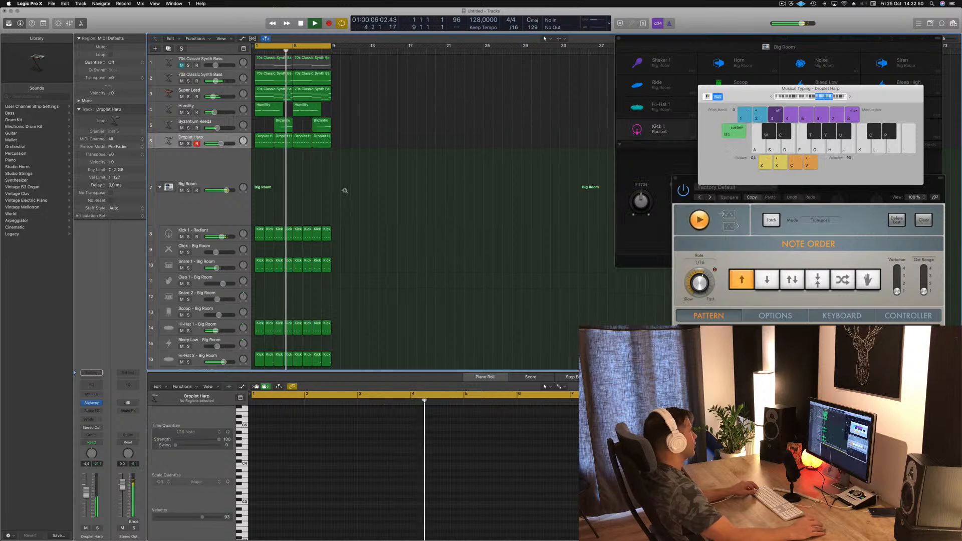
pyautogui.keyDown('ctrl'); pyautogui.keyDown('alt'); pyautogui.click(455, 198); pyautogui.keyUp('alt'); pyautogui.keyUp('ctrl')
pyautogui.scroll(-2, 454, 198)
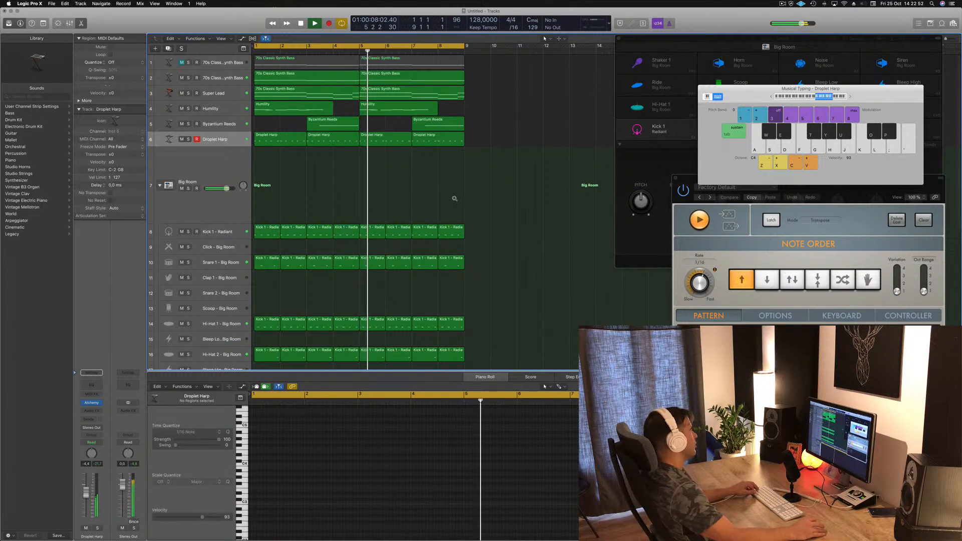
pyautogui.scroll(-1, 454, 198)
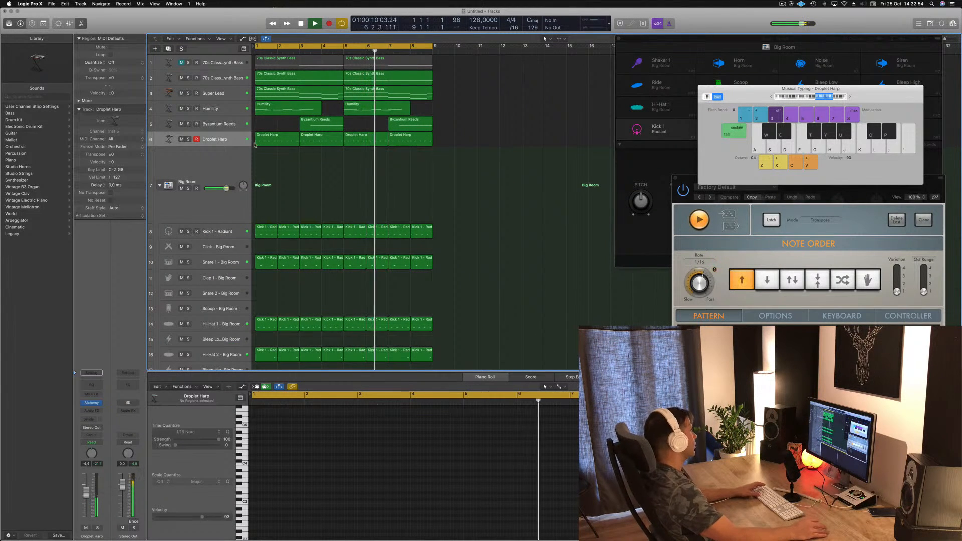
# Step: Select the Droplet Harp track, listen to it soloed, and return to the full mix
pyautogui.click(215, 140)
pyautogui.press('space')
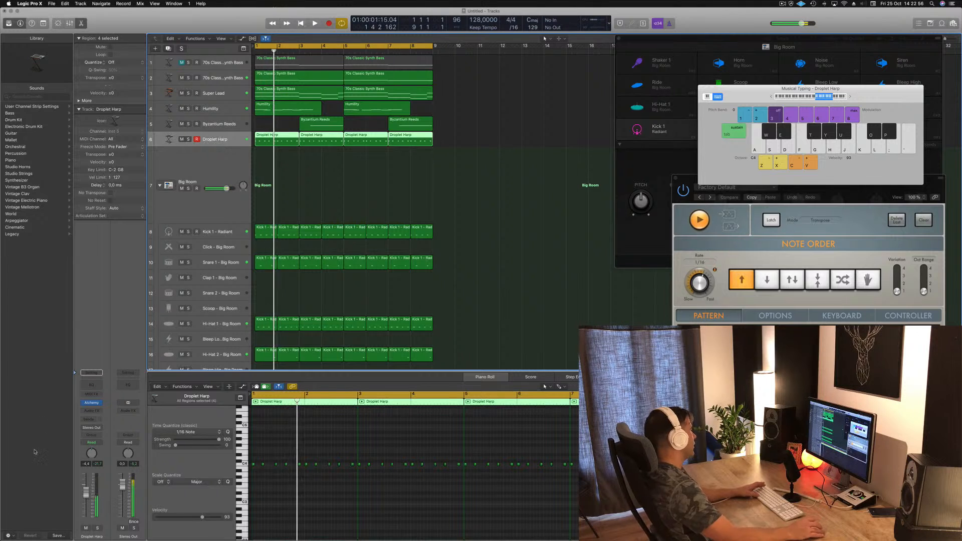
pyautogui.click(98, 530)
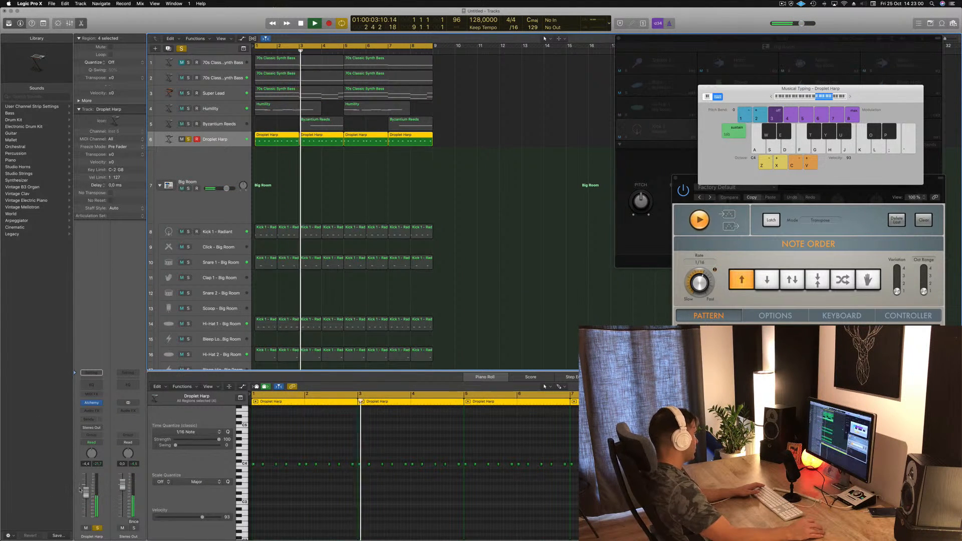
pyautogui.press('s')
pyautogui.press('Return')
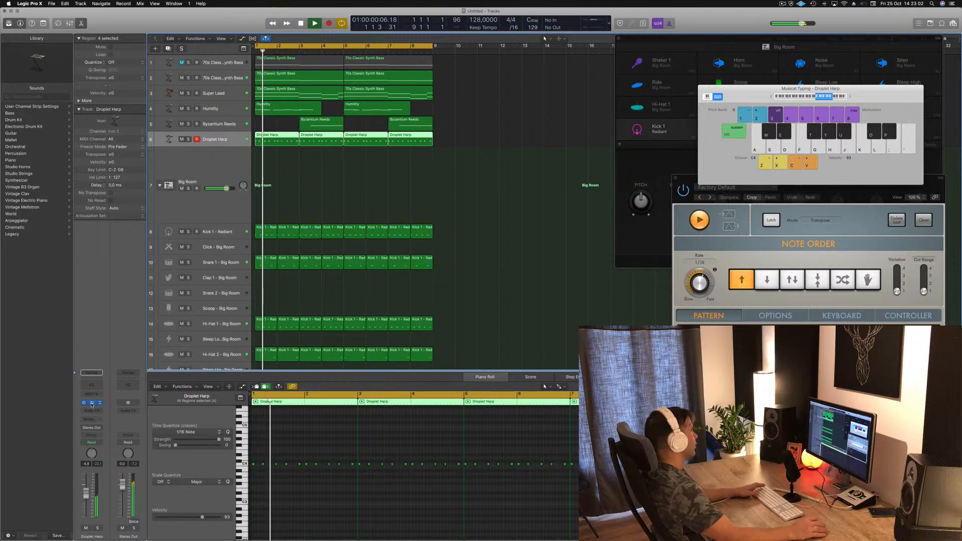
# Step: Audition Alchemy's Chorus, Steel Drum, Muffled and Percussive variations on Droplet Harp and select Steel Drum
pyautogui.click(92, 404)
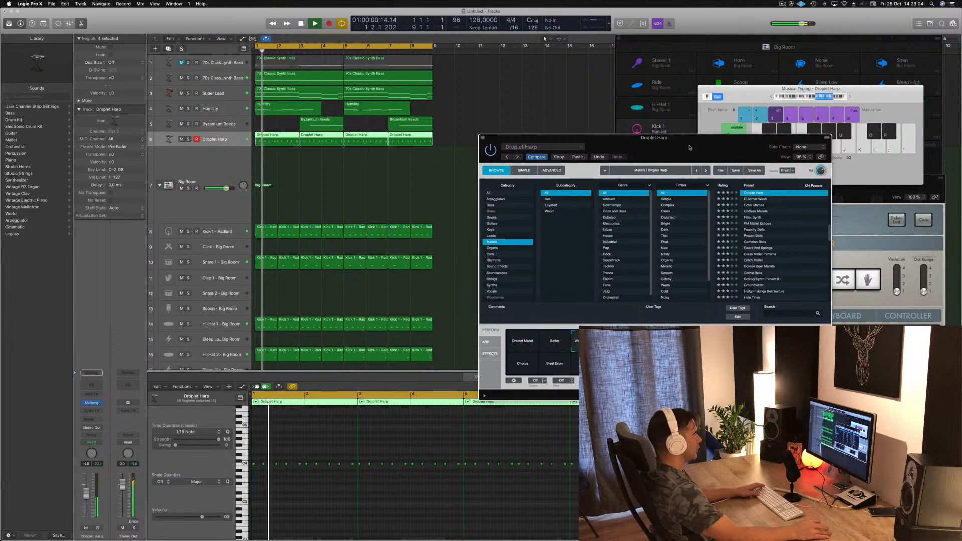
pyautogui.moveTo(691, 147); pyautogui.dragTo(583, 92)
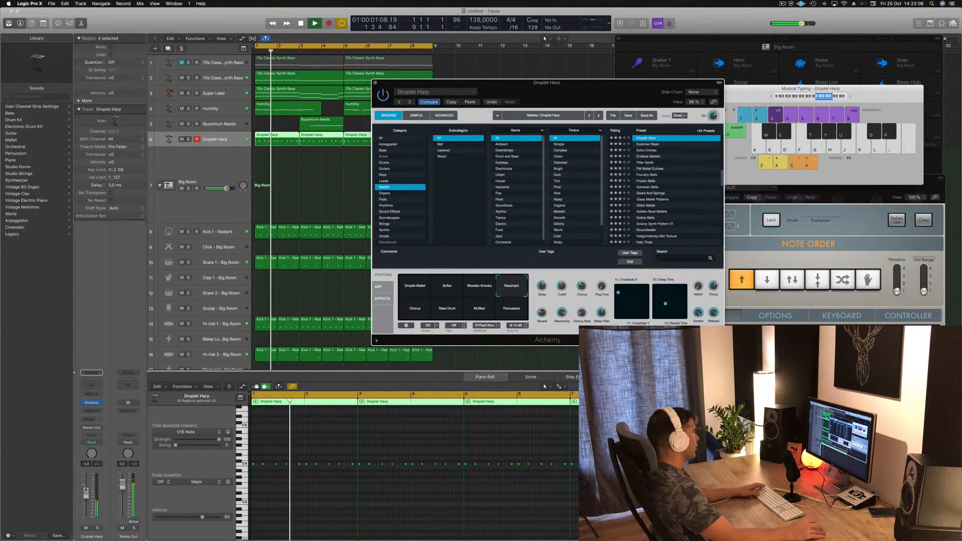
pyautogui.click(422, 312)
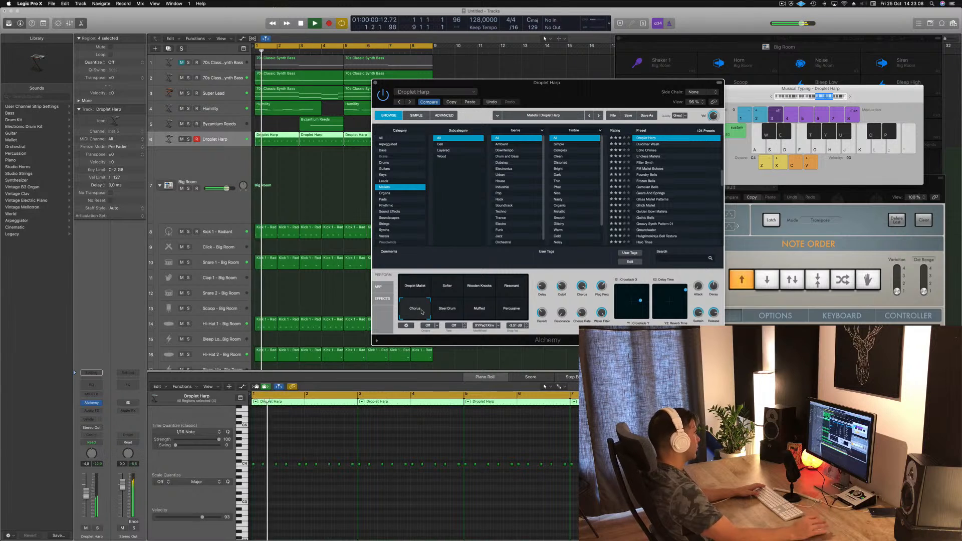
pyautogui.click(447, 310)
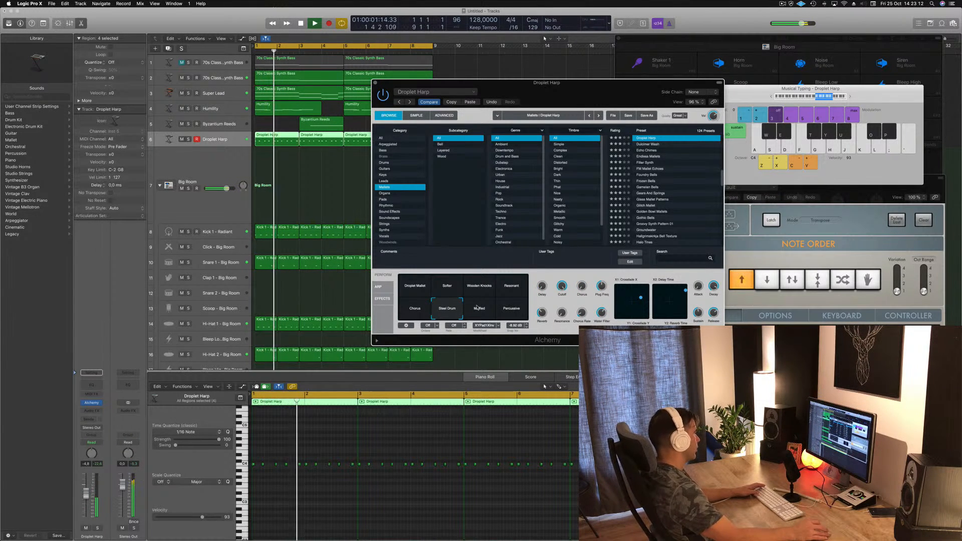
pyautogui.moveTo(86, 493); pyautogui.dragTo(86, 487)
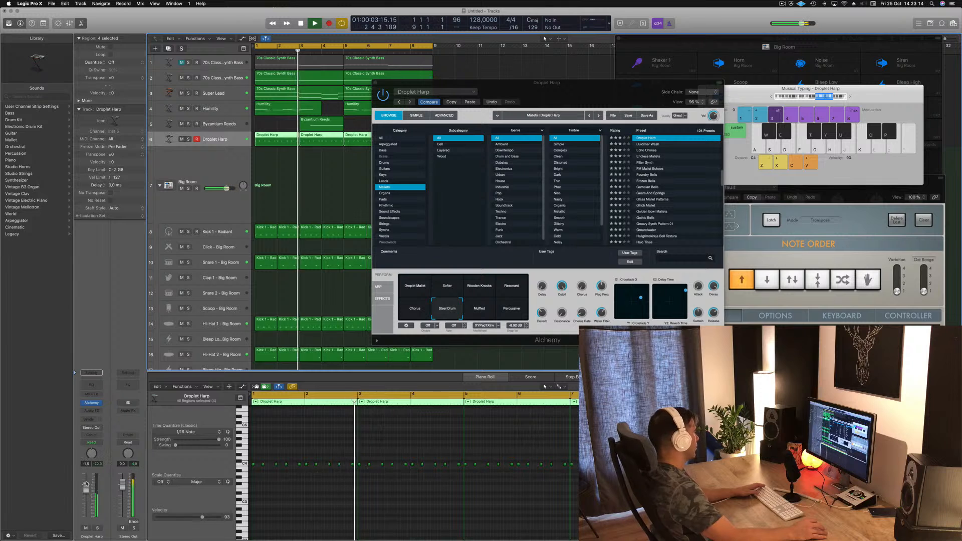
pyautogui.click(485, 309)
pyautogui.click(506, 313)
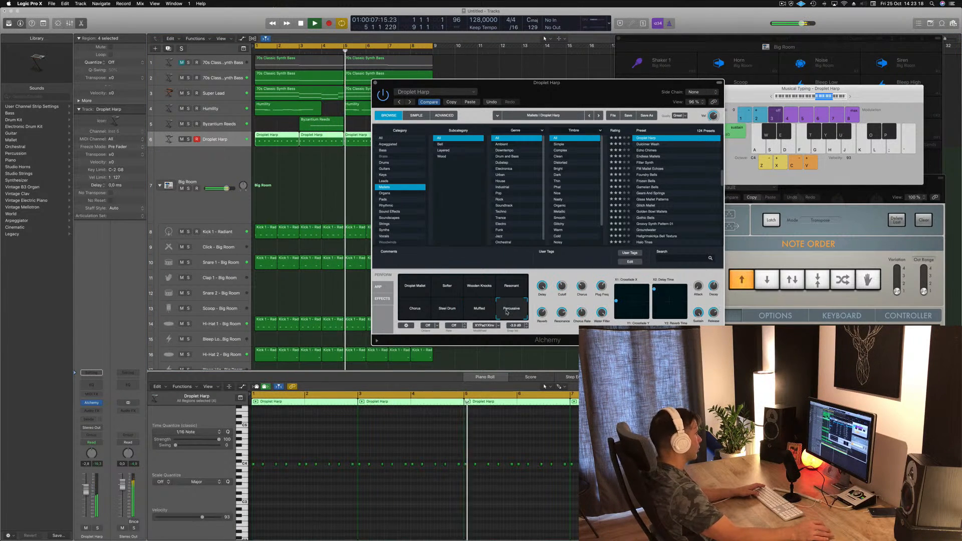
pyautogui.click(447, 308)
# Step: Lower the Droplet Harp track's volume to suit the mix and close its Alchemy window
pyautogui.click(89, 492)
pyautogui.moveTo(88, 492); pyautogui.dragTo(85, 498)
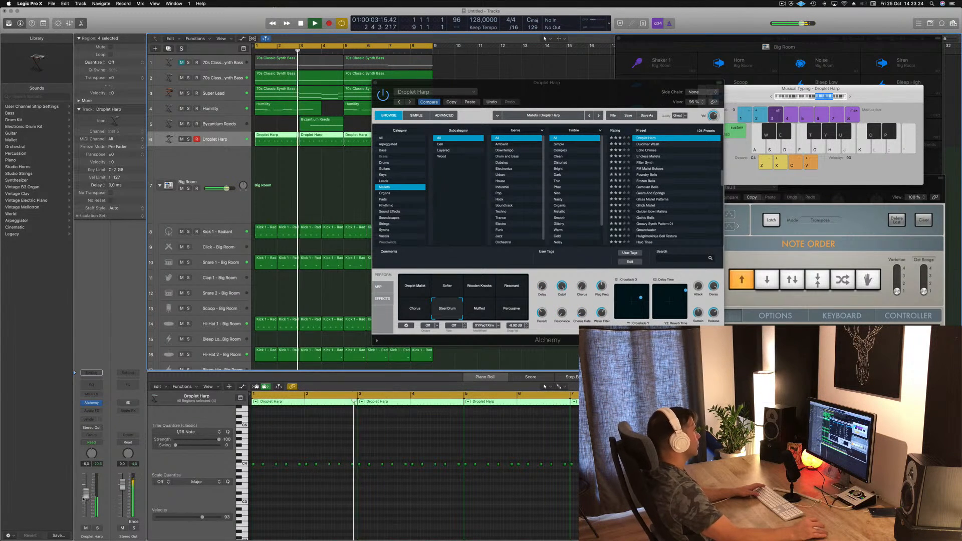
pyautogui.moveTo(589, 92); pyautogui.dragTo(564, 111)
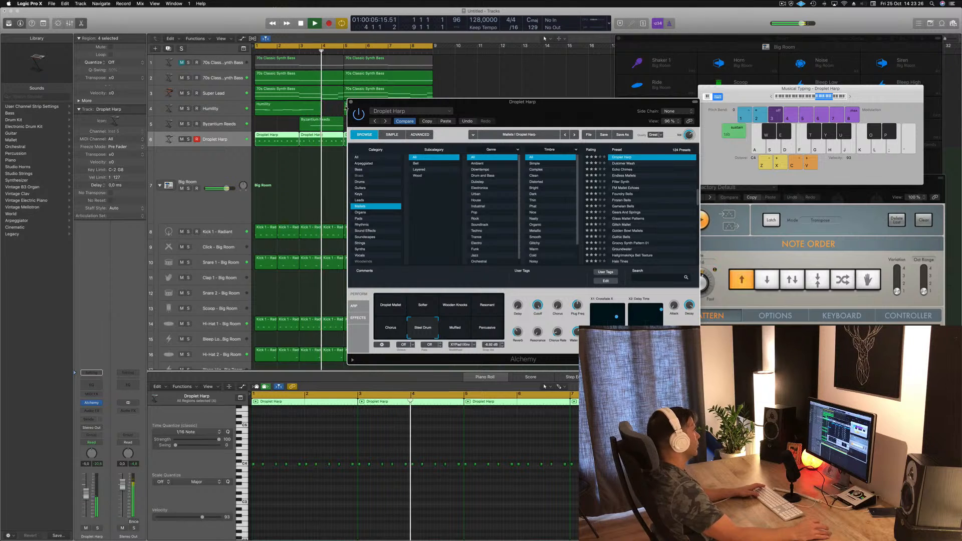
pyautogui.click(351, 102)
# Step: Check the Byzantium Reeds track in the mix, and add a Compressor and a Channel EQ to the Humility track
pyautogui.click(232, 128)
pyautogui.press('Return')
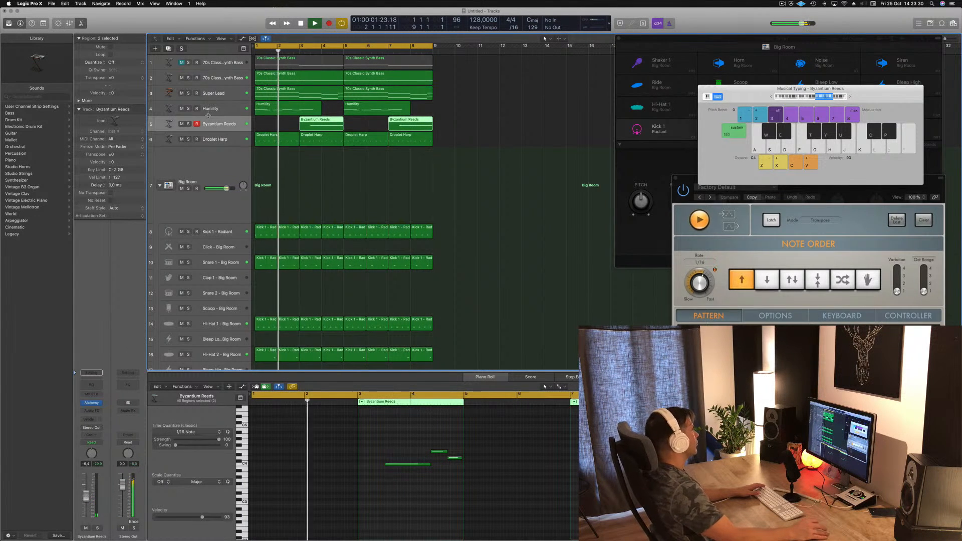
pyautogui.press('Up')
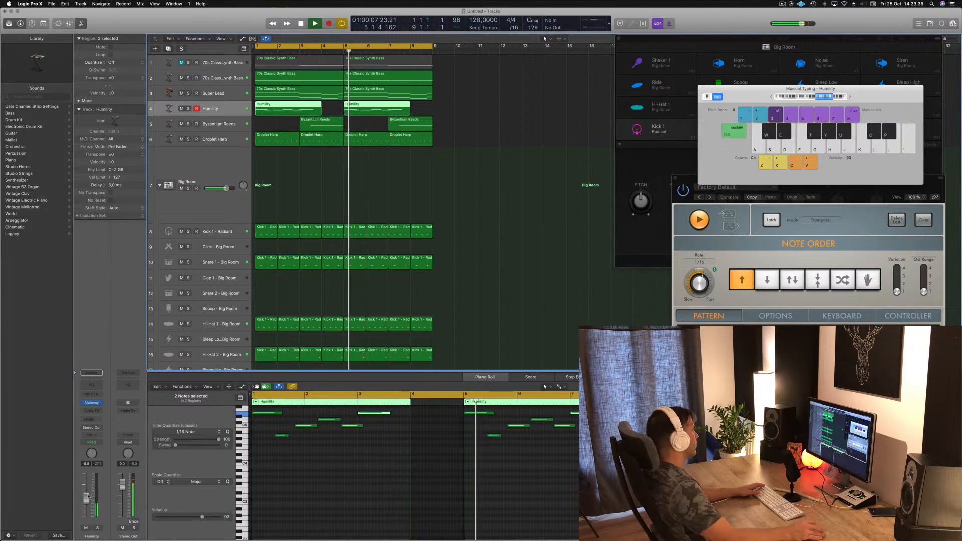
pyautogui.click(91, 378)
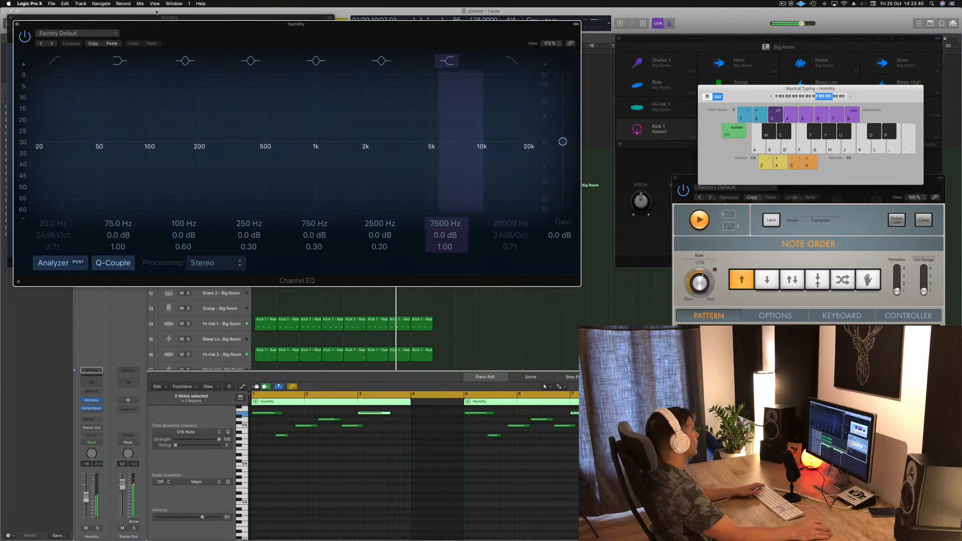
pyautogui.click(17, 24)
pyautogui.moveTo(63, 19); pyautogui.dragTo(573, 66)
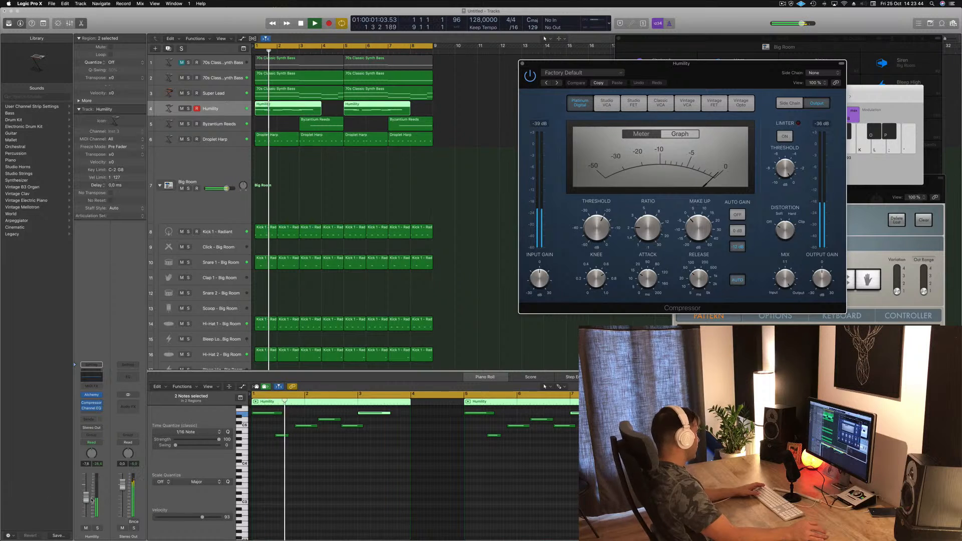
# Step: Lower the Humility track's volume while the loop plays and examine its frequency spectrum in the Channel EQ
pyautogui.moveTo(89, 500); pyautogui.dragTo(86, 506)
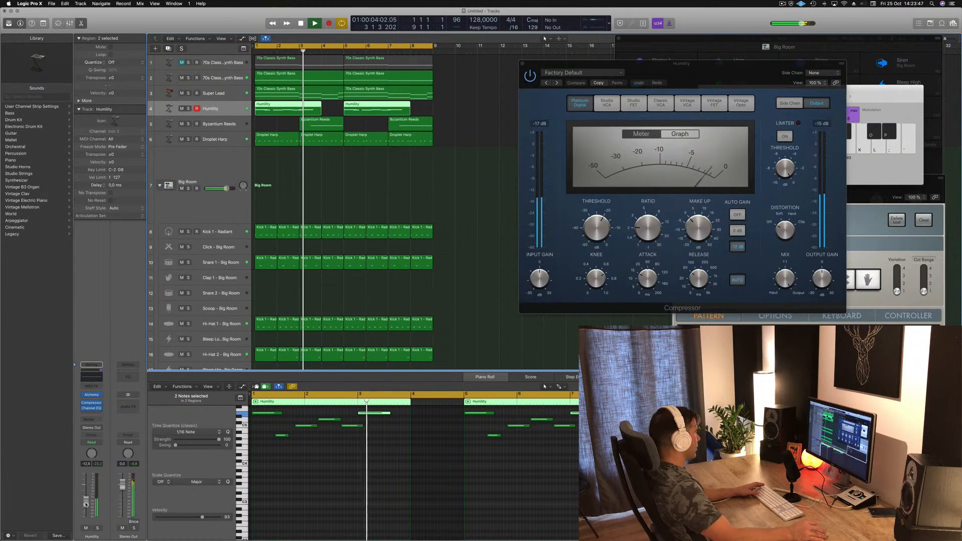
pyautogui.click(93, 377)
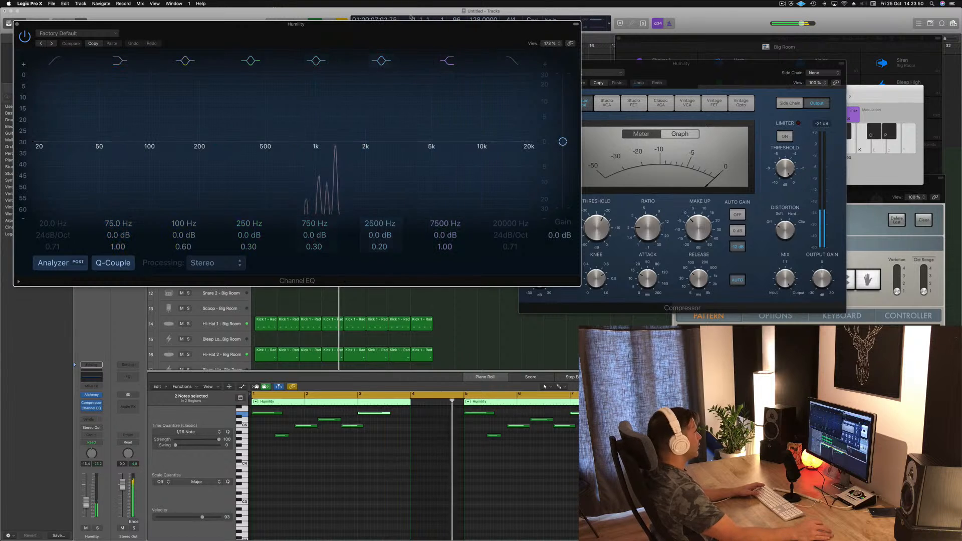
pyautogui.moveTo(415, 25); pyautogui.dragTo(578, 54)
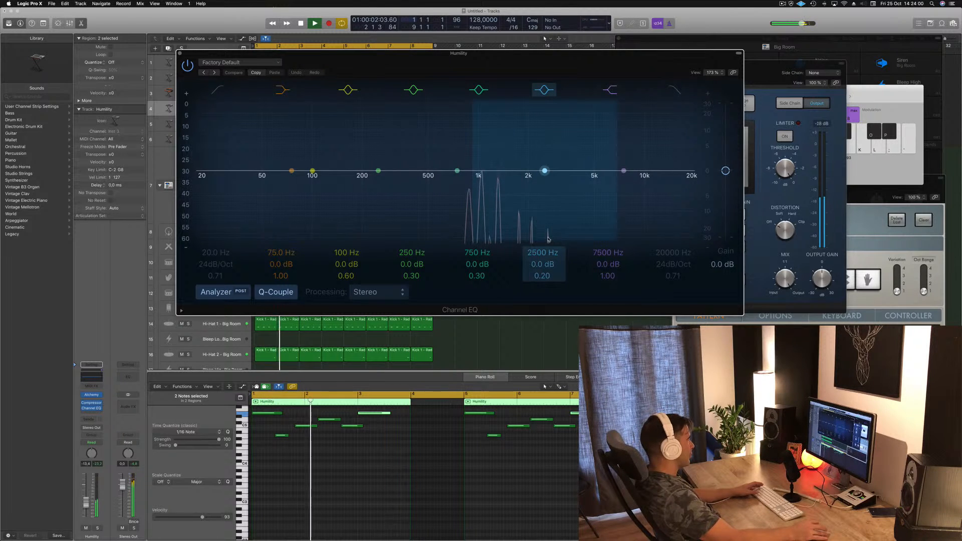
pyautogui.click(180, 53)
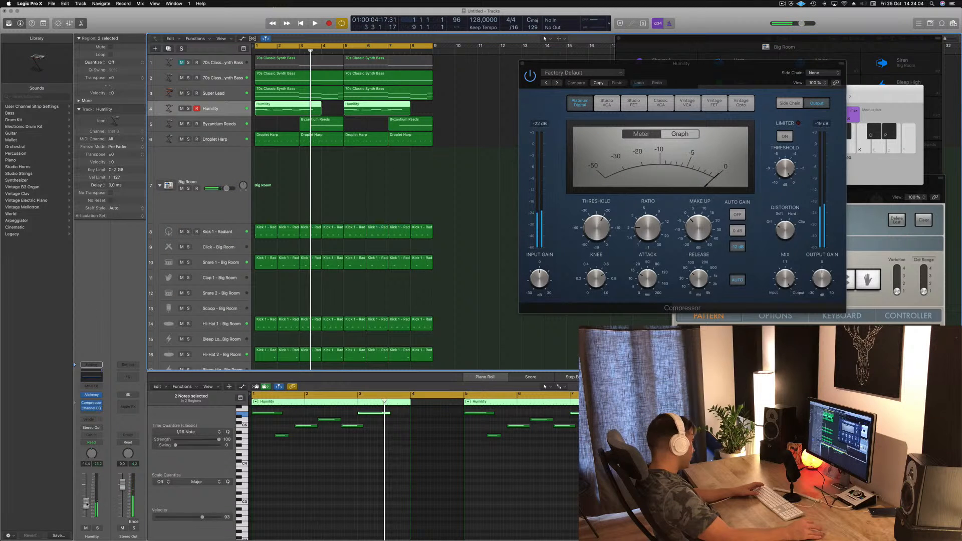
# Step: Replay the loop and fine-tune the Droplet Harp track's volume
pyautogui.press('space')
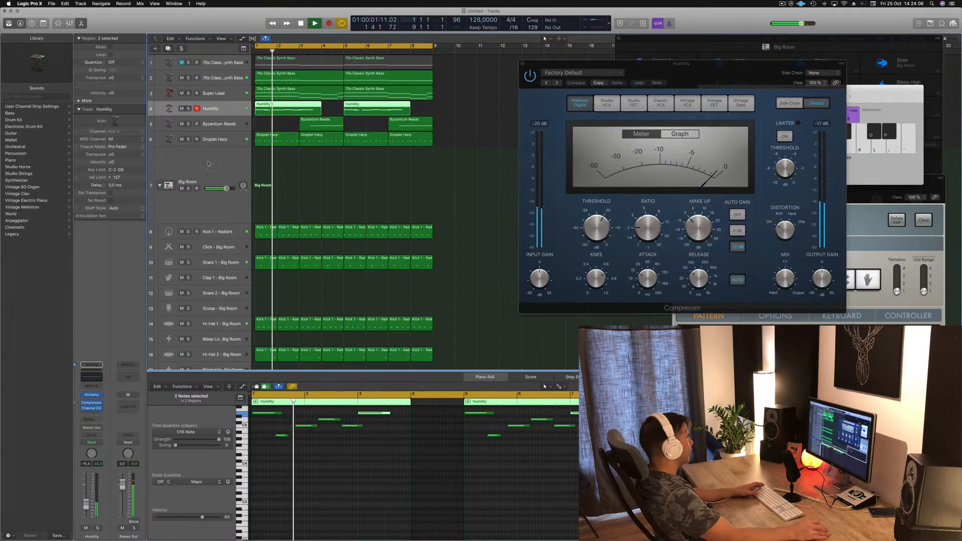
pyautogui.click(208, 138)
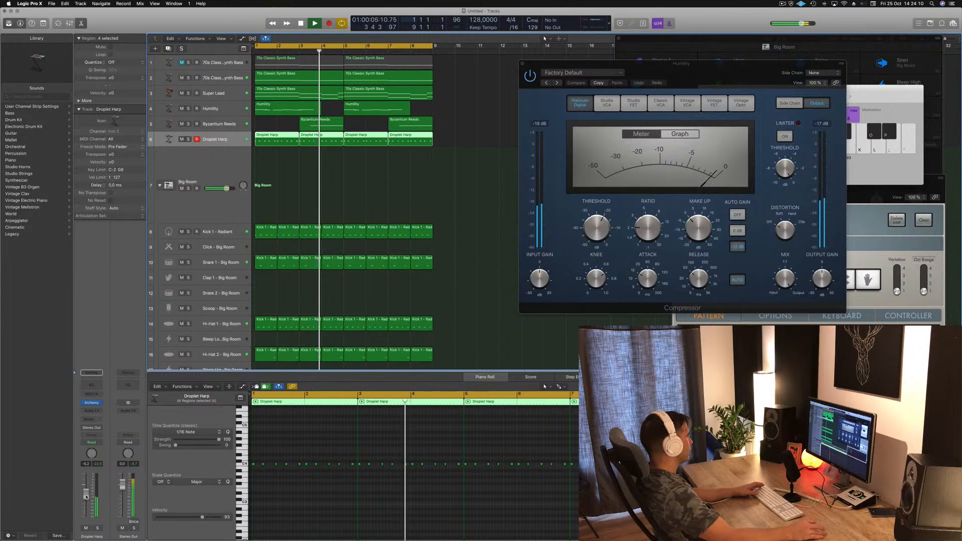
pyautogui.press('space')
# Step: Copy the first-bar Snare 1 region onto the Scoop track at bar 1
pyautogui.scroll(-3, 309, 235)
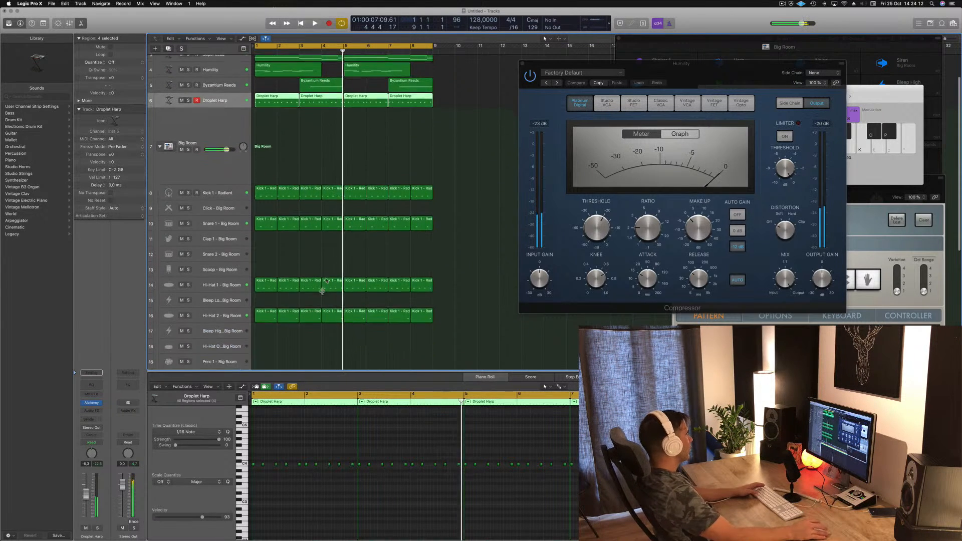
pyautogui.scroll(-1, 293, 242)
pyautogui.click(267, 203)
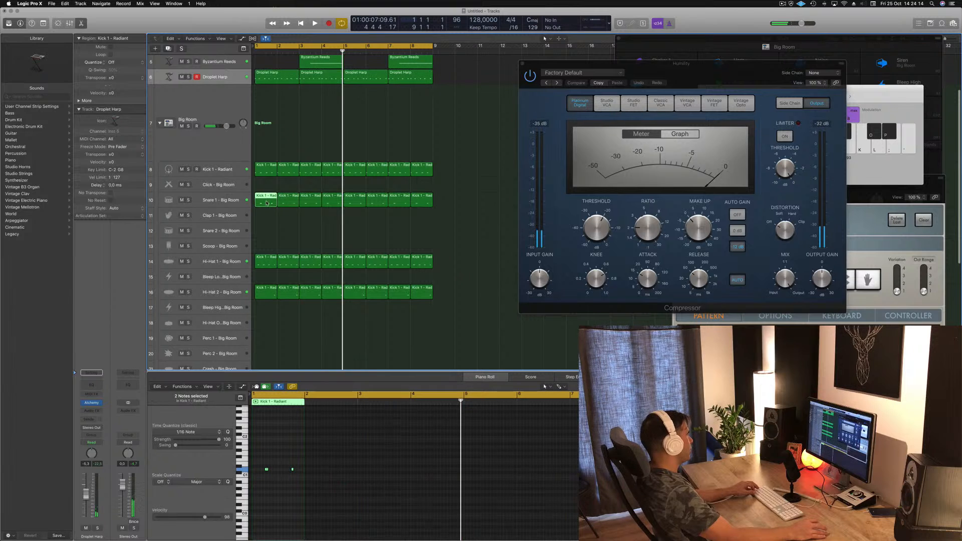
pyautogui.moveTo(265, 215); pyautogui.dragTo(262, 246)
# Step: Transpose the two notes of the Scoop region upward and shift them two sixteenths later while the loop plays
pyautogui.moveTo(323, 454); pyautogui.dragTo(246, 487)
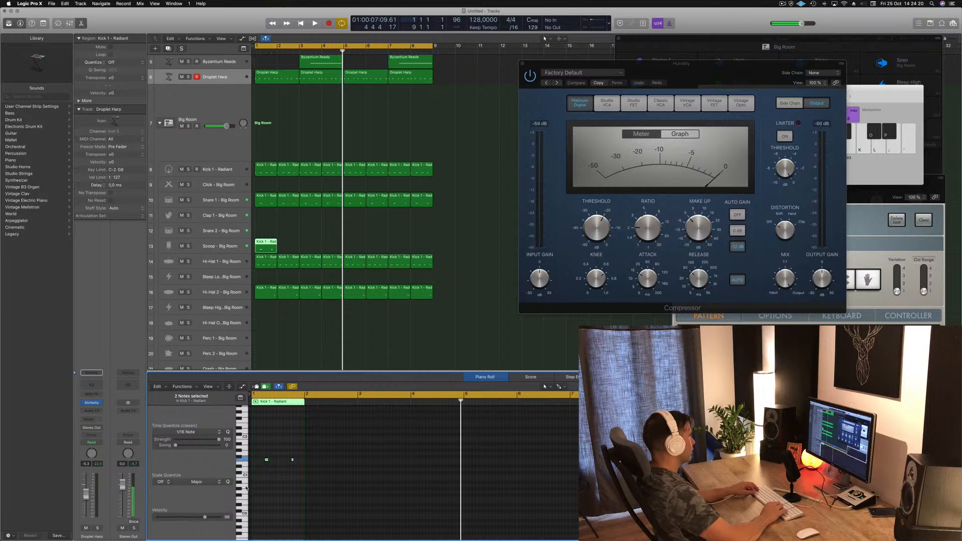
pyautogui.press('space')
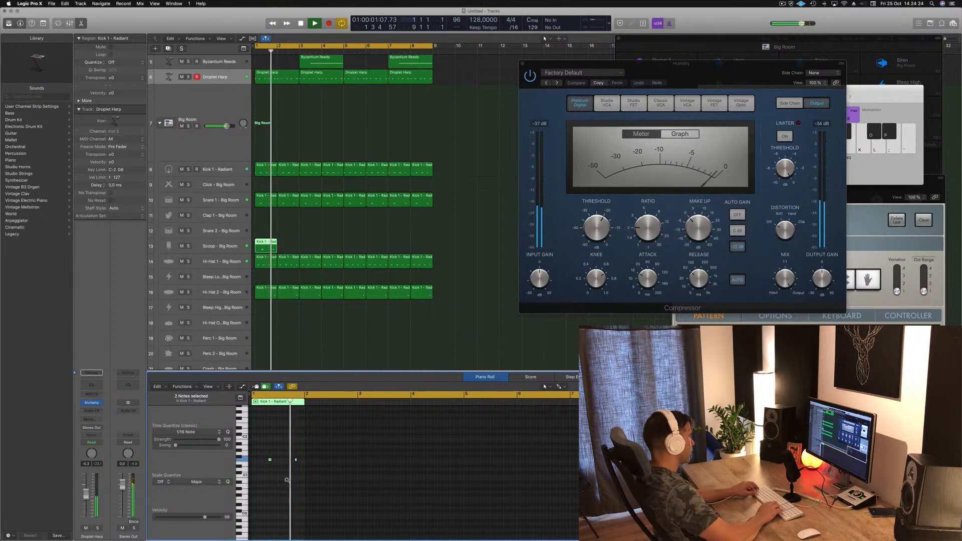
pyautogui.press('space')
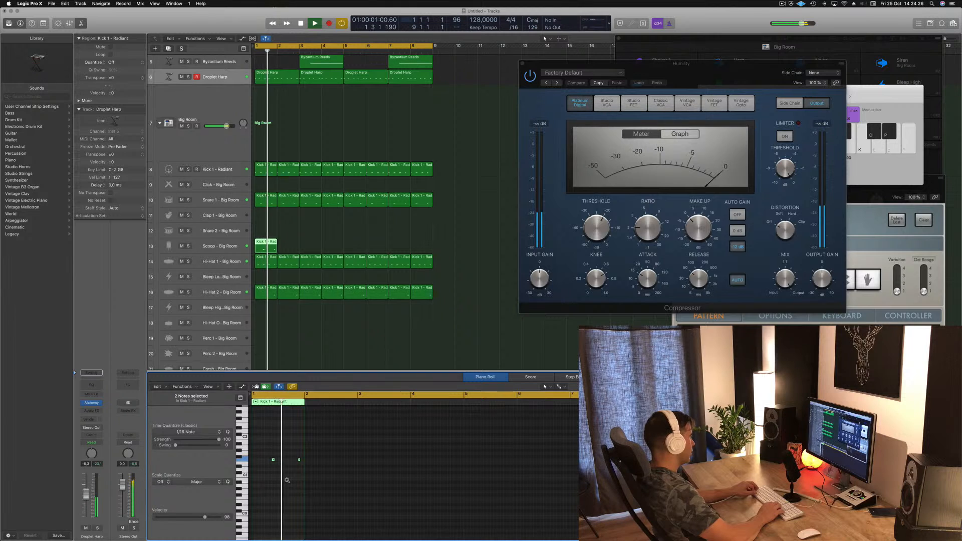
pyautogui.press('space')
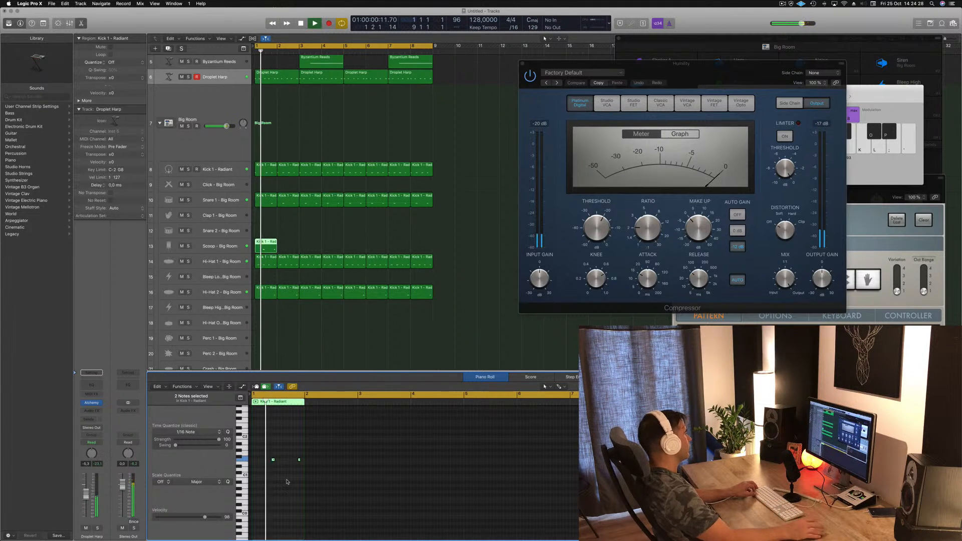
# Step: Repeat the Scoop region across all eight bars and copy its first-bar region onto the Ride track at bar 1
pyautogui.moveTo(265, 242); pyautogui.dragTo(358, 252)
pyautogui.scroll(-1, 287, 291)
pyautogui.scroll(-1, 286, 281)
pyautogui.click(266, 217)
pyautogui.moveTo(267, 217); pyautogui.dragTo(266, 323)
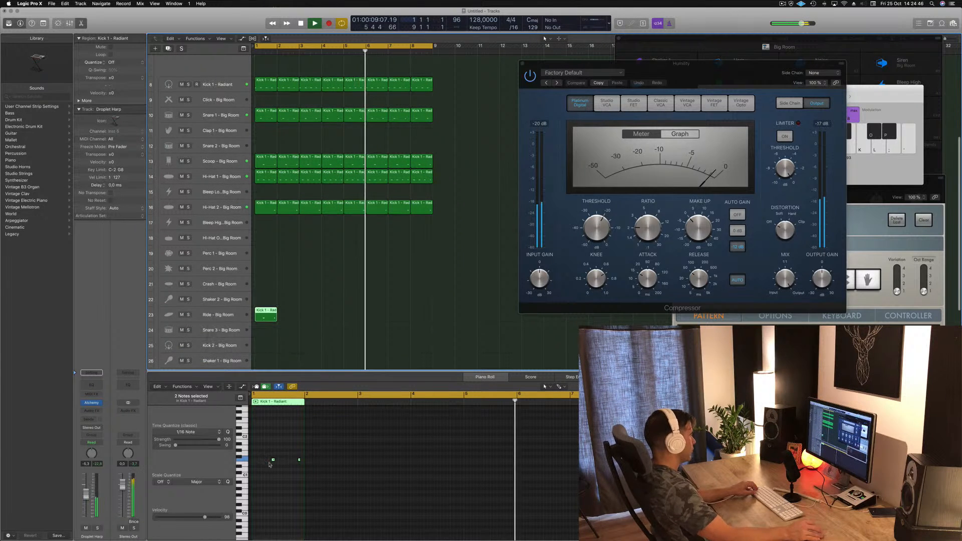
# Step: Transpose the Ride region's two notes upward and shift them earlier so the first falls on the downbeat of bar 1
pyautogui.moveTo(272, 460); pyautogui.dragTo(272, 450)
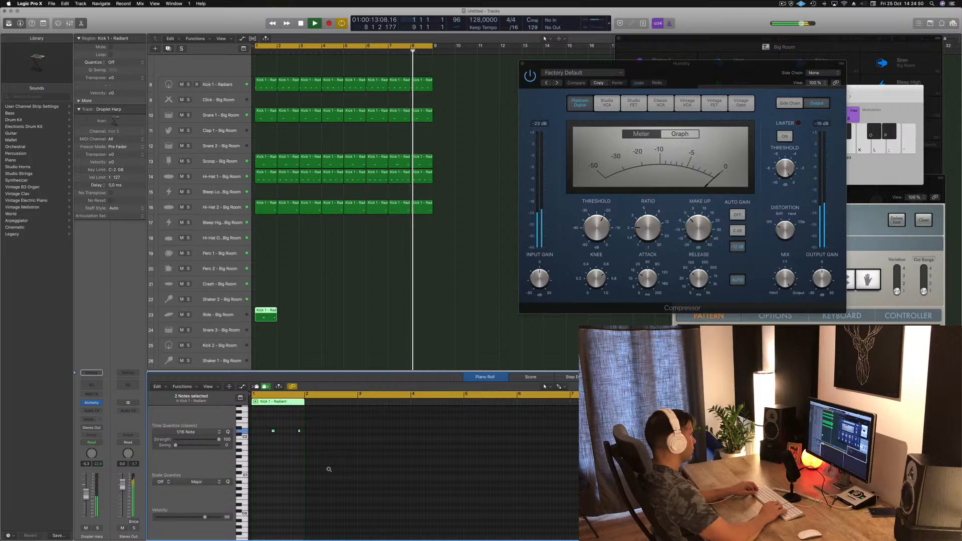
pyautogui.hotkey('alt', 'Left')
pyautogui.hotkey('alt', 'Left')
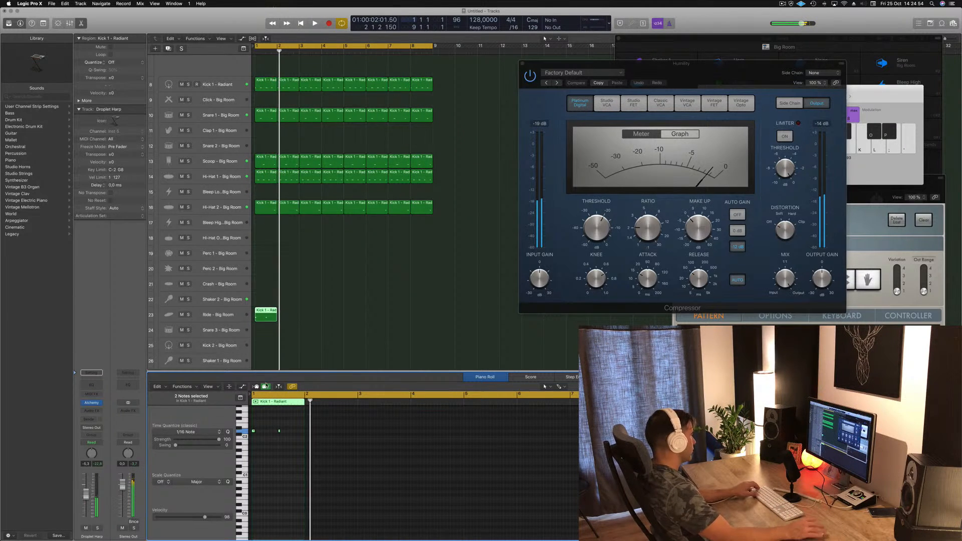
pyautogui.press('space')
pyautogui.hotkey('alt', 'Up')
pyautogui.press('space')
pyautogui.press('space')
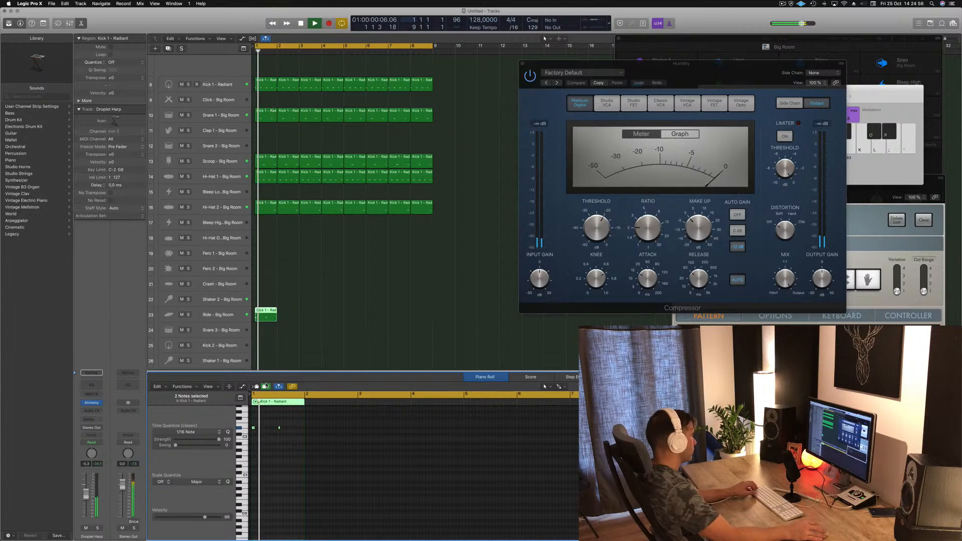
# Step: Copy the Ride region's two notes one beat later to fill all four beats, and lower the Ride track's volume to -36 dB
pyautogui.scroll(5, 262, 430)
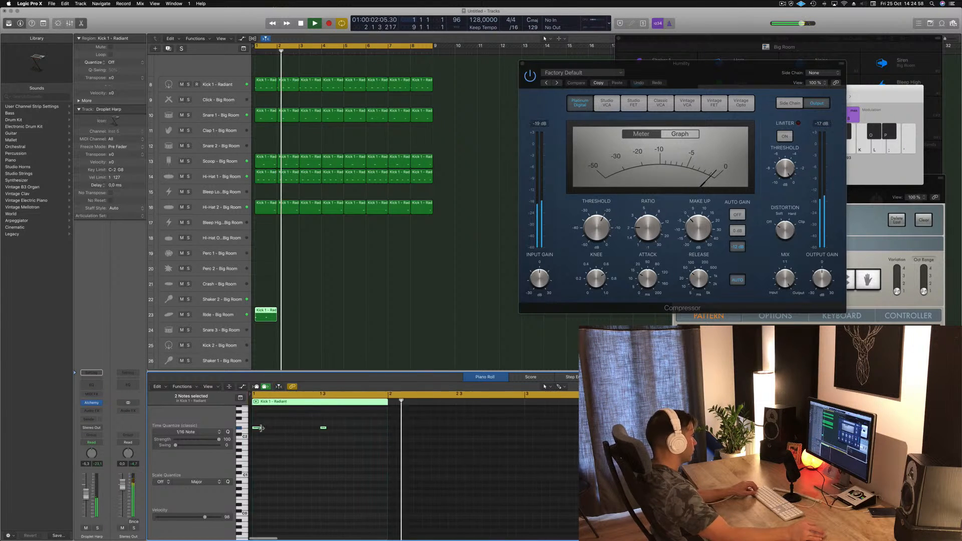
pyautogui.moveTo(282, 428); pyautogui.dragTo(289, 429)
pyautogui.press('space')
pyautogui.press('space')
pyautogui.click(214, 316)
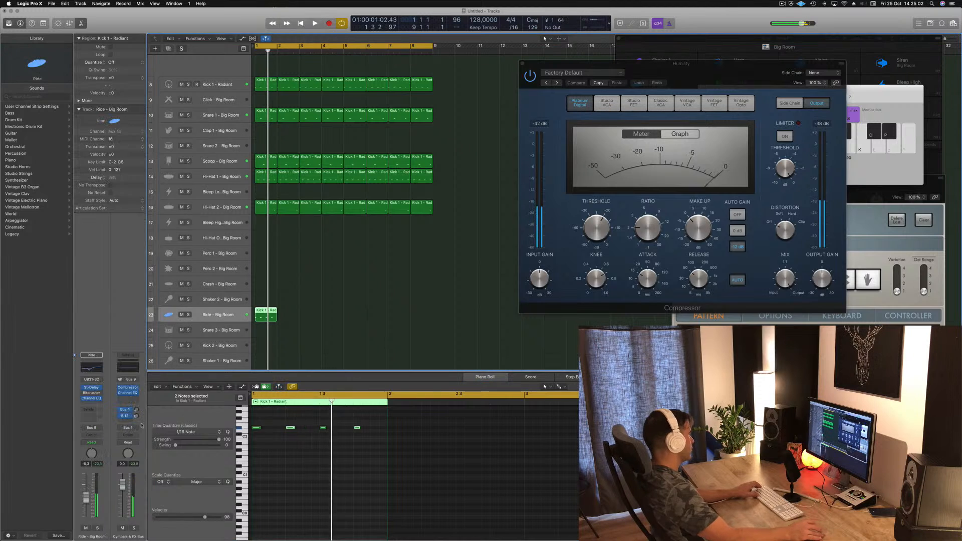
pyautogui.press('space')
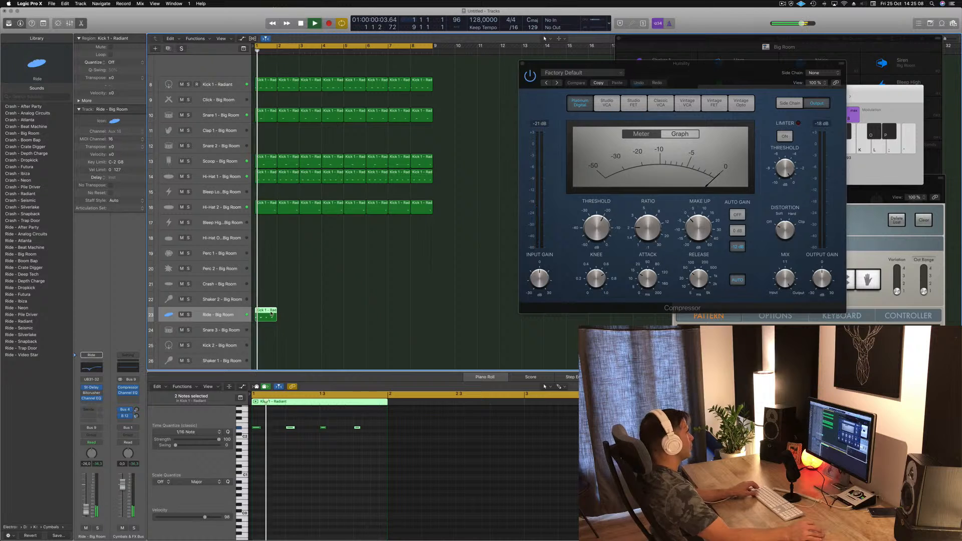
# Step: Move the Ride region onto the Shaker 2 track and transpose its four notes down one semitone
pyautogui.moveTo(271, 316); pyautogui.dragTo(279, 305)
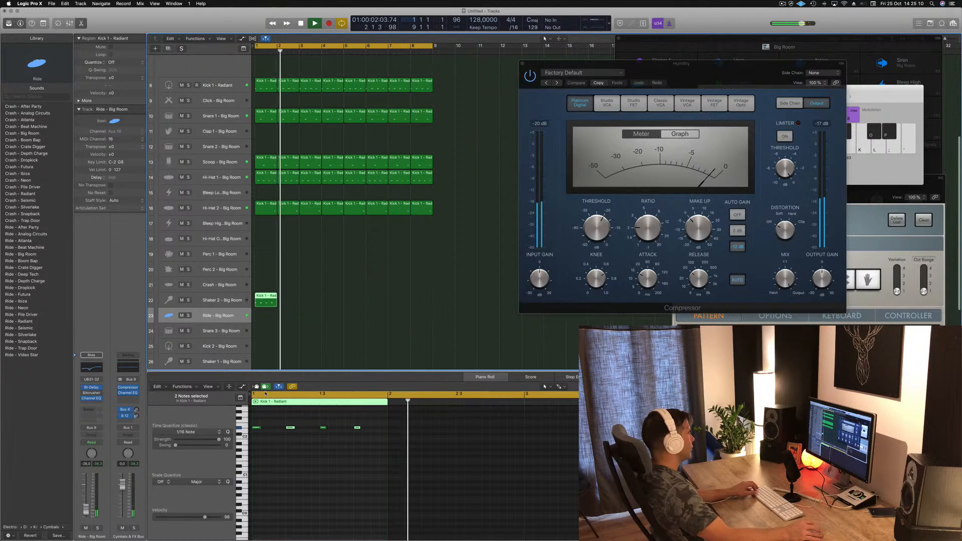
pyautogui.moveTo(251, 422); pyautogui.dragTo(253, 455)
pyautogui.press('super+z')
pyautogui.hotkey('alt', 'Down')
pyautogui.press('Return')
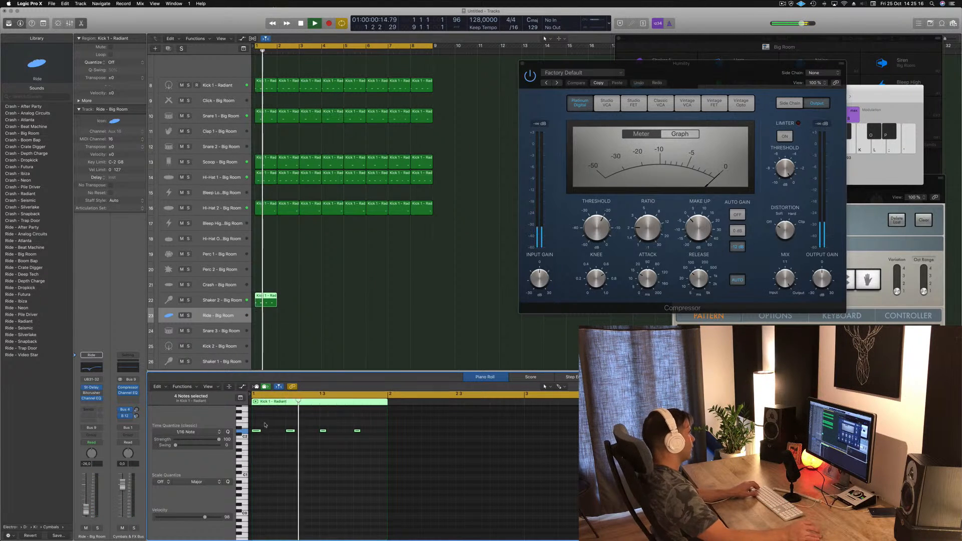
# Step: Copy the Shaker 2 notes to form an eighth-note pattern offset by one sixteenth, and select the Shaker 2 track
pyautogui.moveTo(257, 431); pyautogui.dragTo(283, 434)
pyautogui.press('Return')
pyautogui.click(221, 302)
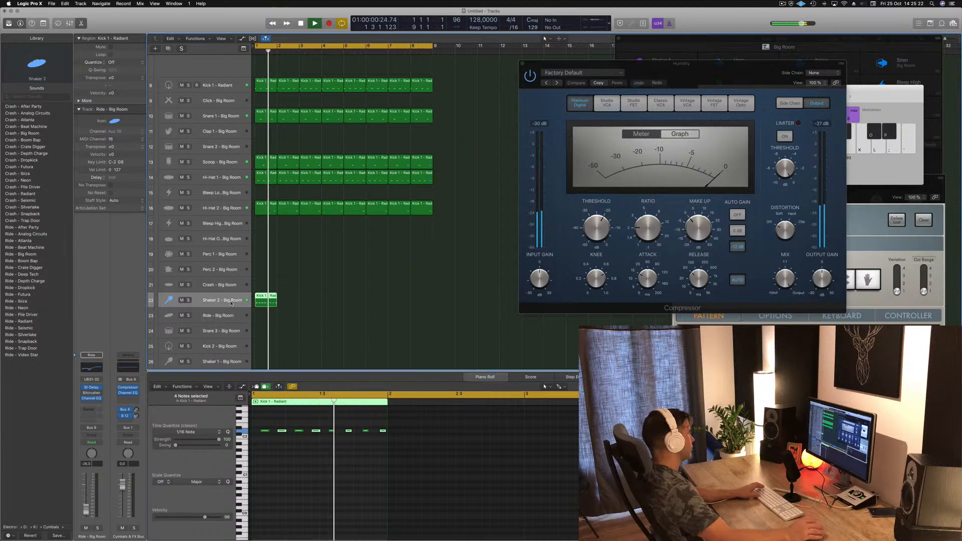
# Step: Replay the beat from bar 1 and repeat the Shaker 2 region across the eight-bar loop
pyautogui.press('Return')
pyautogui.press('space')
pyautogui.press('Return')
pyautogui.press('space')
pyautogui.press('Return')
pyautogui.press('space')
pyautogui.moveTo(267, 303); pyautogui.dragTo(357, 307)
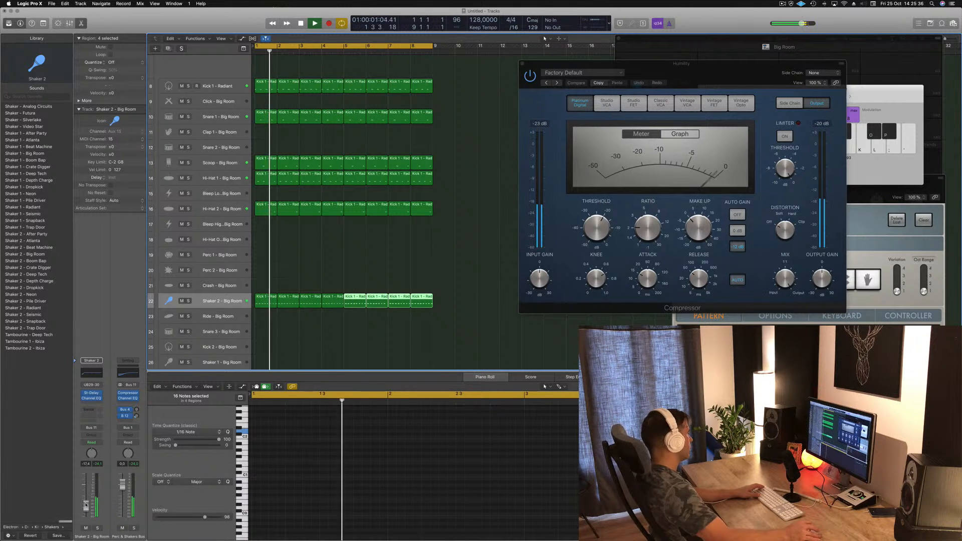
# Step: Step back through the Stereo Delay presets on the Shaker 2 track, and lower the track's volume to -21 dB
pyautogui.click(92, 394)
pyautogui.moveTo(99, 41); pyautogui.dragTo(361, 207)
pyautogui.click(295, 203)
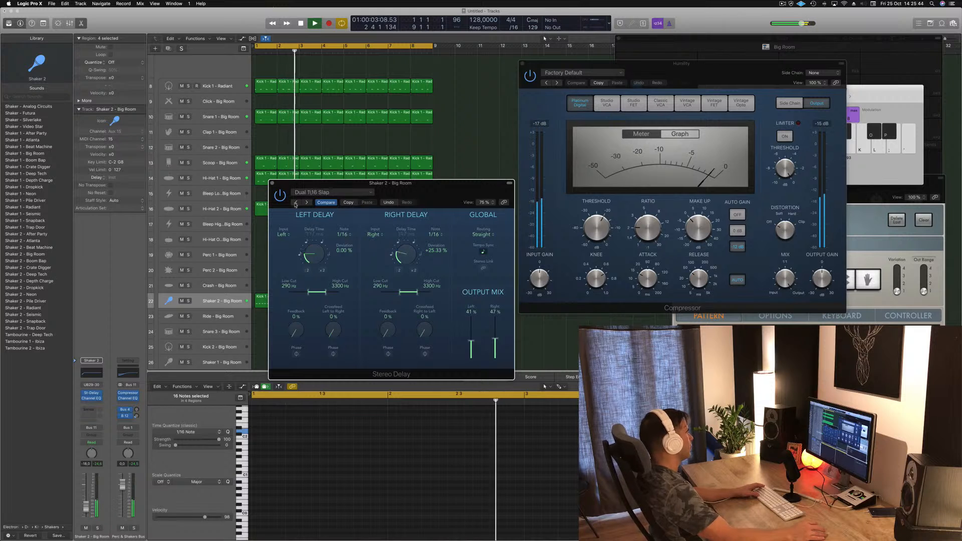
pyautogui.click(295, 203)
pyautogui.moveTo(270, 183); pyautogui.dragTo(262, 182)
pyautogui.click(262, 182)
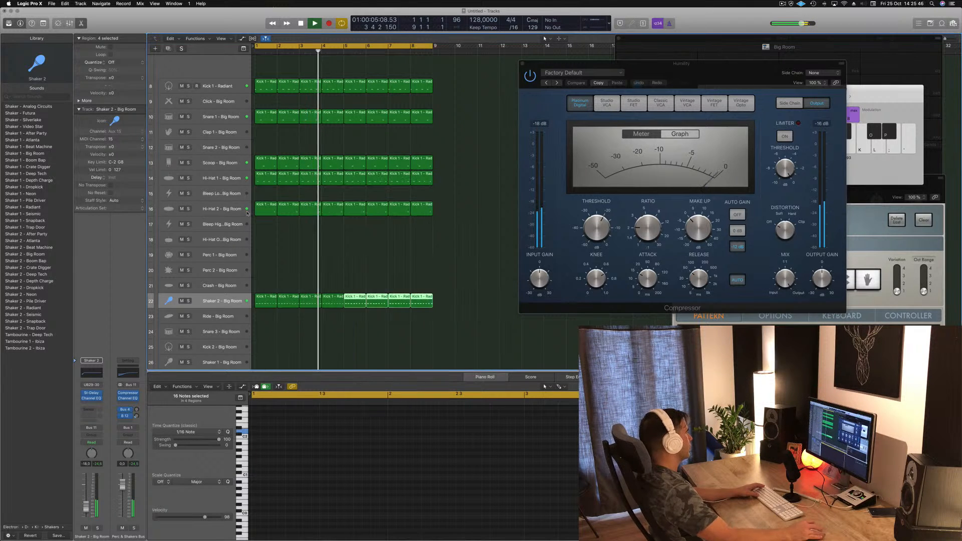
pyautogui.moveTo(86, 506); pyautogui.dragTo(85, 508)
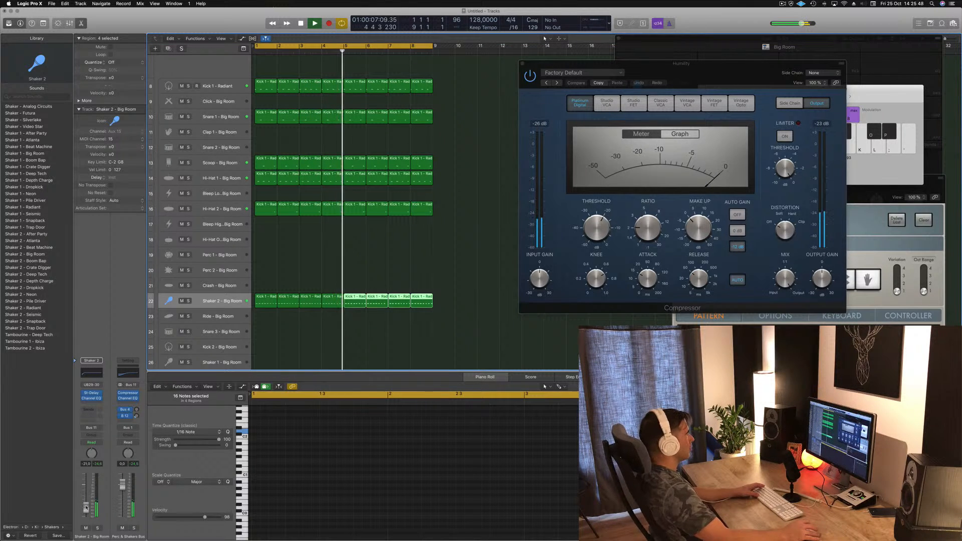
# Step: Add a Compressor to the Shaker 2 track with Bus 2 as its side chain, and raise its ratio during playback
pyautogui.press('space')
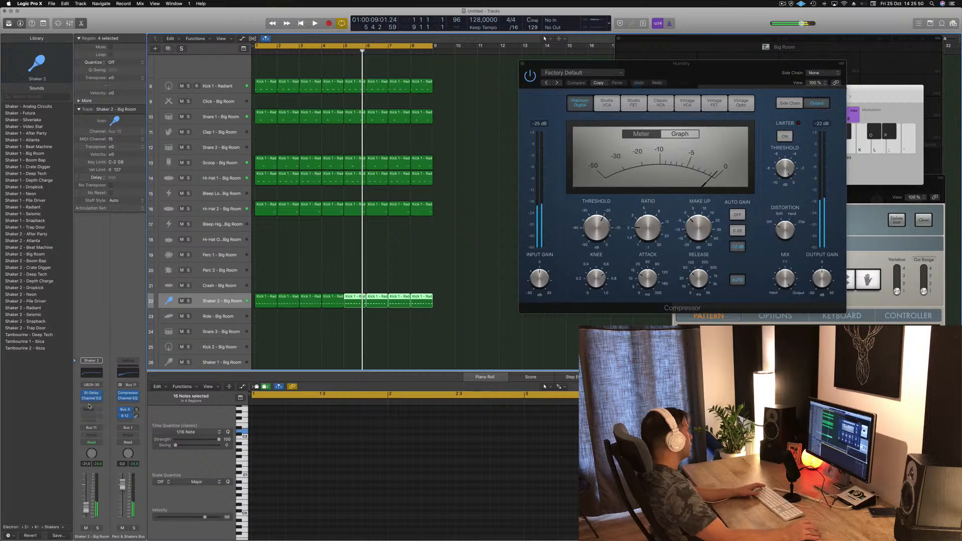
pyautogui.click(90, 404)
pyautogui.moveTo(116, 425)
pyautogui.click(150, 424)
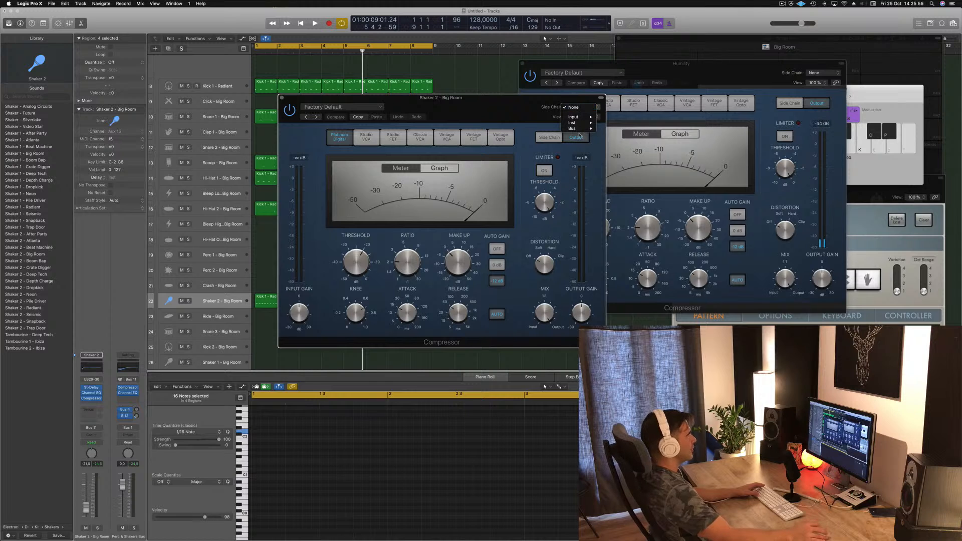
pyautogui.moveTo(581, 132)
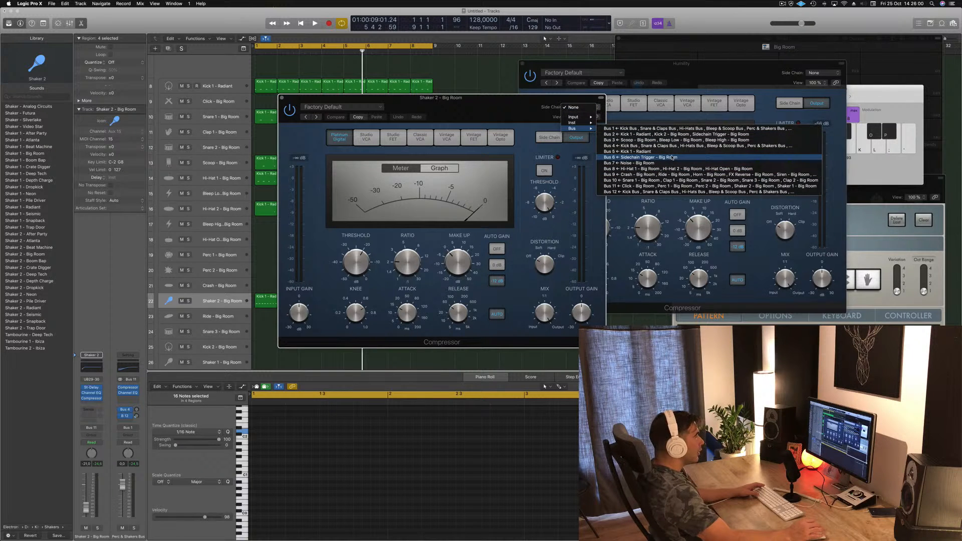
pyautogui.click(652, 135)
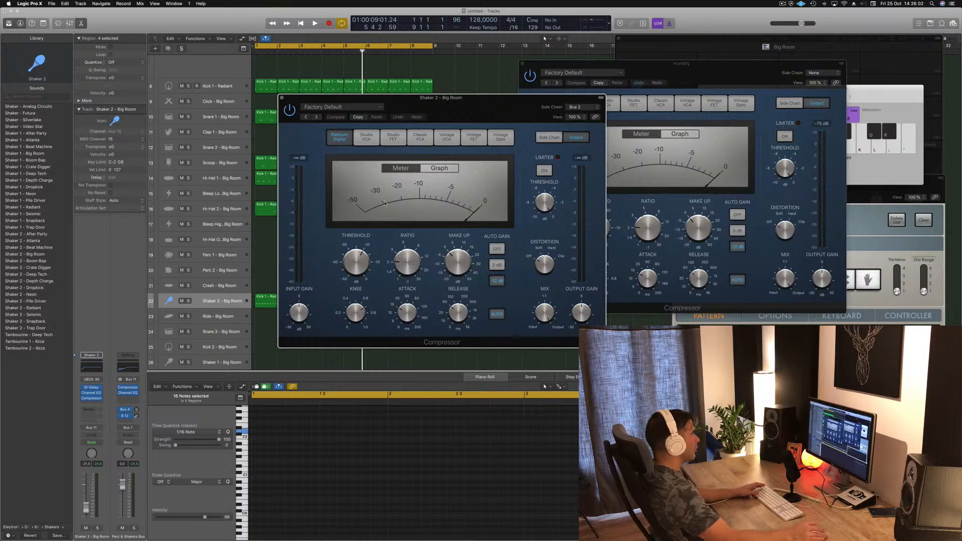
pyautogui.press('space')
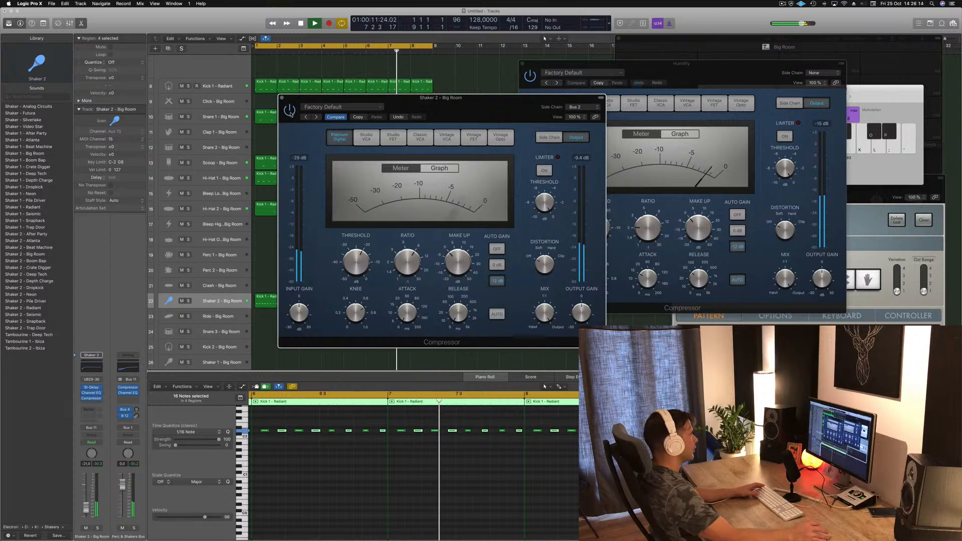
# Step: Close the Shaker 2 and Humility Compressor windows, replay the loop and select the Shaker 2 track
pyautogui.moveTo(282, 102); pyautogui.dragTo(307, 128)
pyautogui.click(307, 124)
pyautogui.moveTo(523, 65); pyautogui.dragTo(532, 82)
pyautogui.click(532, 81)
pyautogui.press('space')
pyautogui.press('space')
pyautogui.click(210, 302)
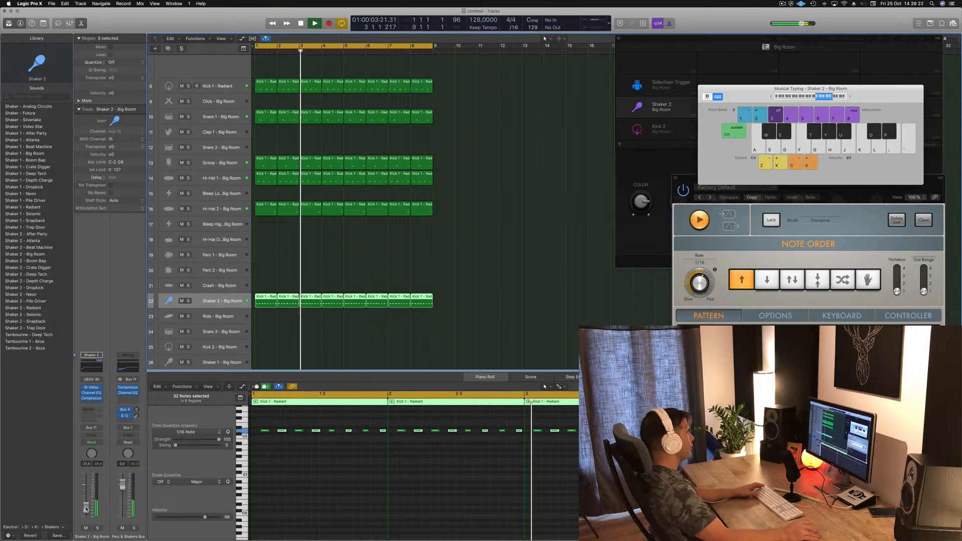
# Step: Copy the first-bar Hi-Hat 2 region onto the open hi-hat track at bar 1 and transpose its note to another drum sound
pyautogui.scroll(-2, 351, 281)
pyautogui.click(334, 322)
pyautogui.scroll(-3, 281, 311)
pyautogui.scroll(-2, 267, 308)
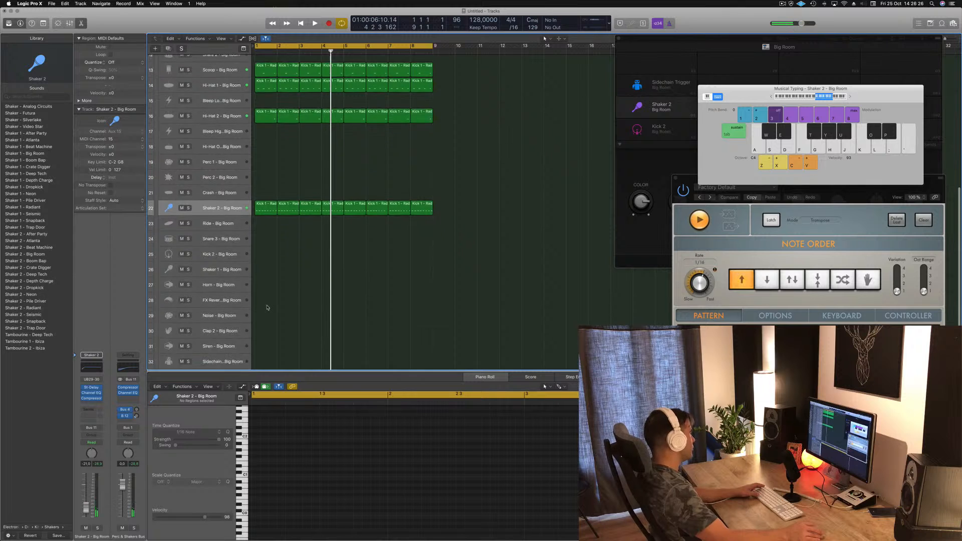
pyautogui.scroll(4, 267, 308)
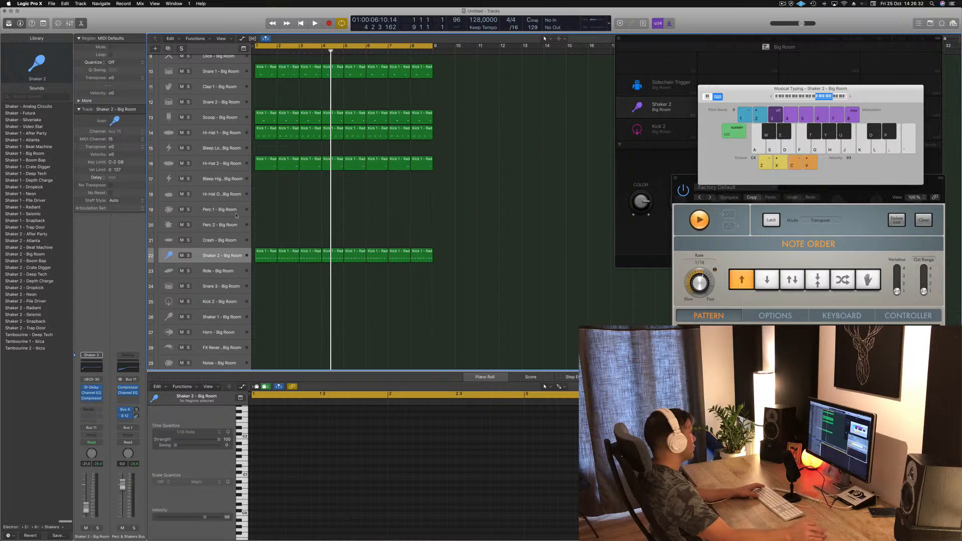
pyautogui.scroll(2, 237, 216)
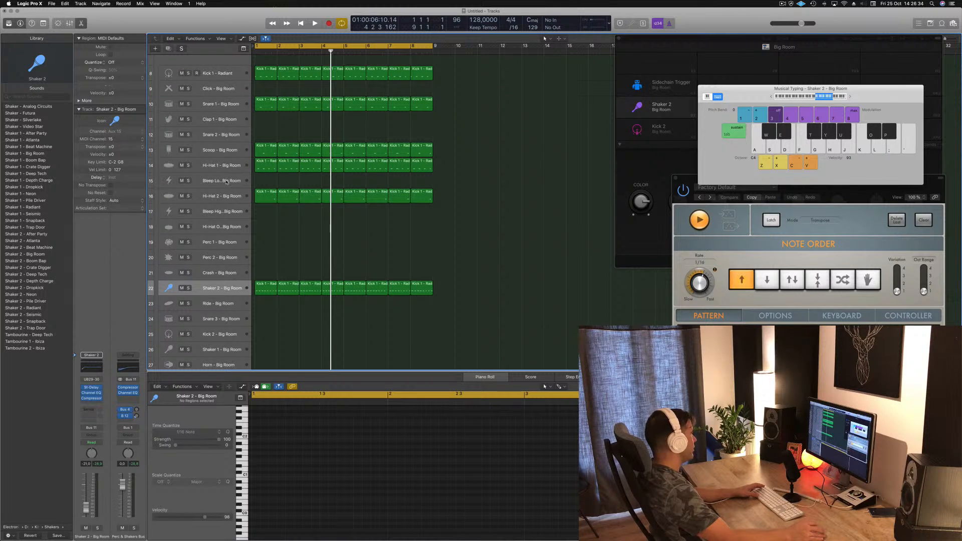
pyautogui.scroll(1, 227, 182)
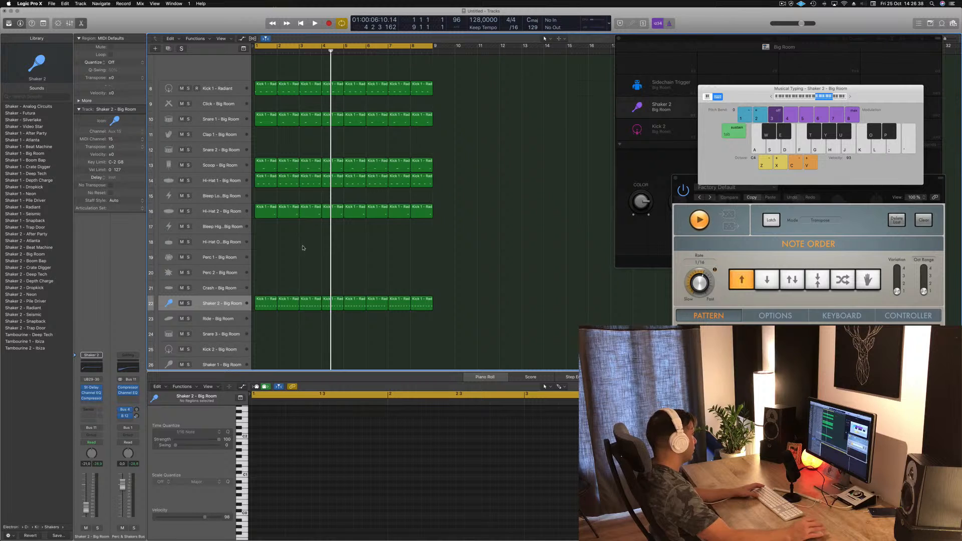
pyautogui.click(265, 215)
pyautogui.moveTo(265, 231); pyautogui.dragTo(265, 245)
pyautogui.moveTo(319, 450); pyautogui.dragTo(376, 466)
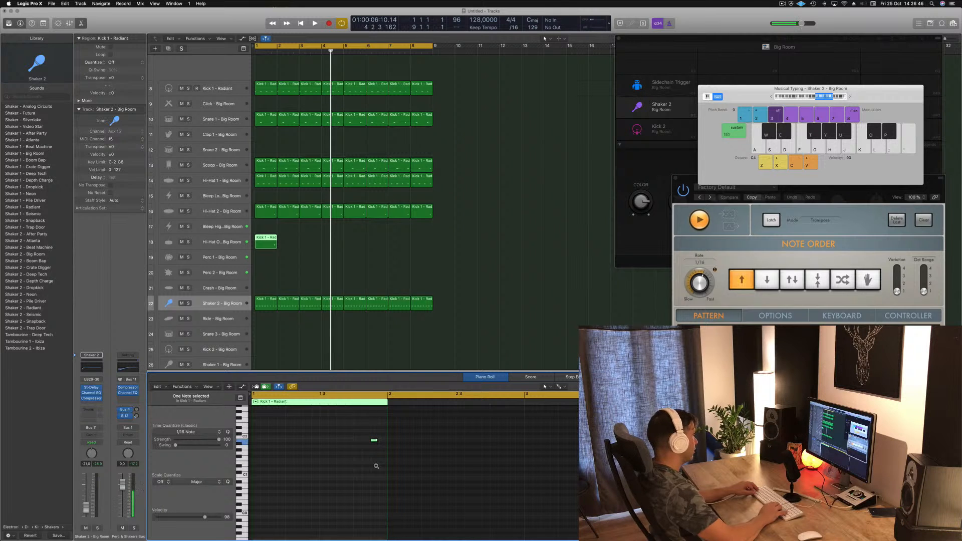
# Step: Play the loop and move the copied region from the open hi-hat track down to the Perc 1 track
pyautogui.press('space')
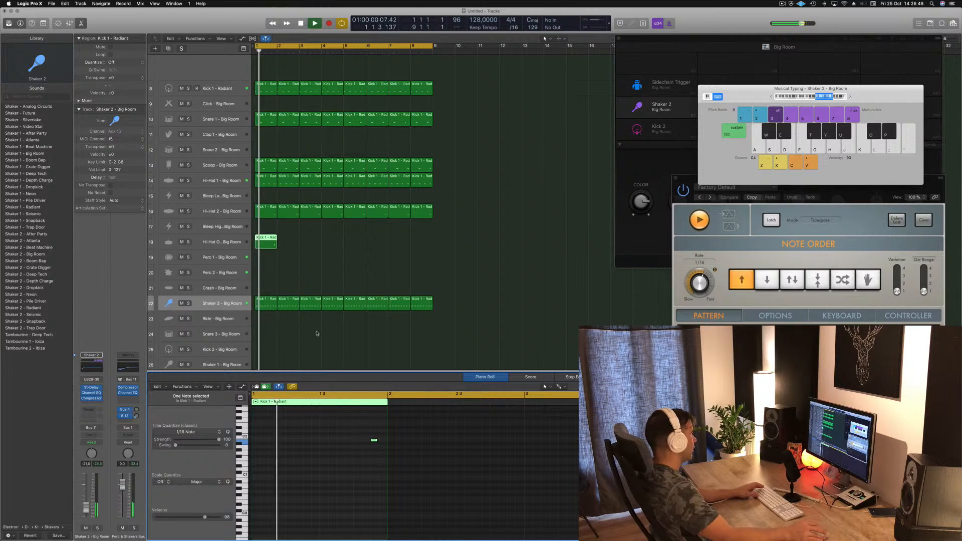
pyautogui.moveTo(268, 237); pyautogui.dragTo(270, 252)
pyautogui.click(295, 281)
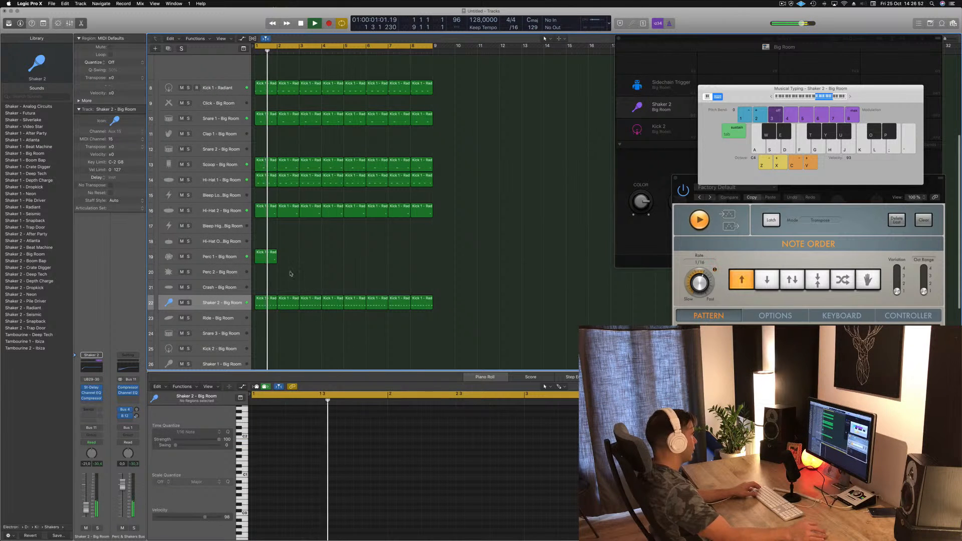
# Step: Replay the loop with the first-bar Perc 1 region selected and raise the Perc 1 track's volume
pyautogui.click(266, 256)
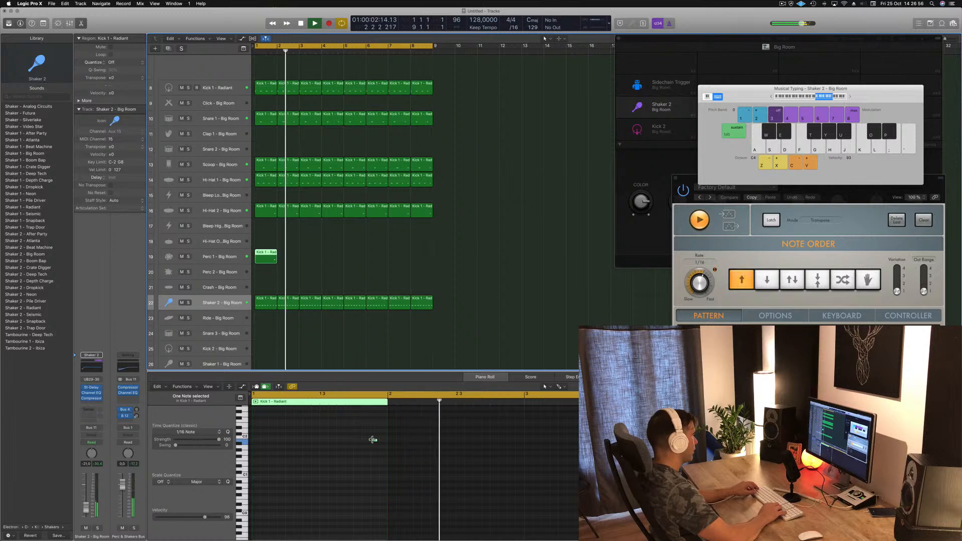
pyautogui.press('Return')
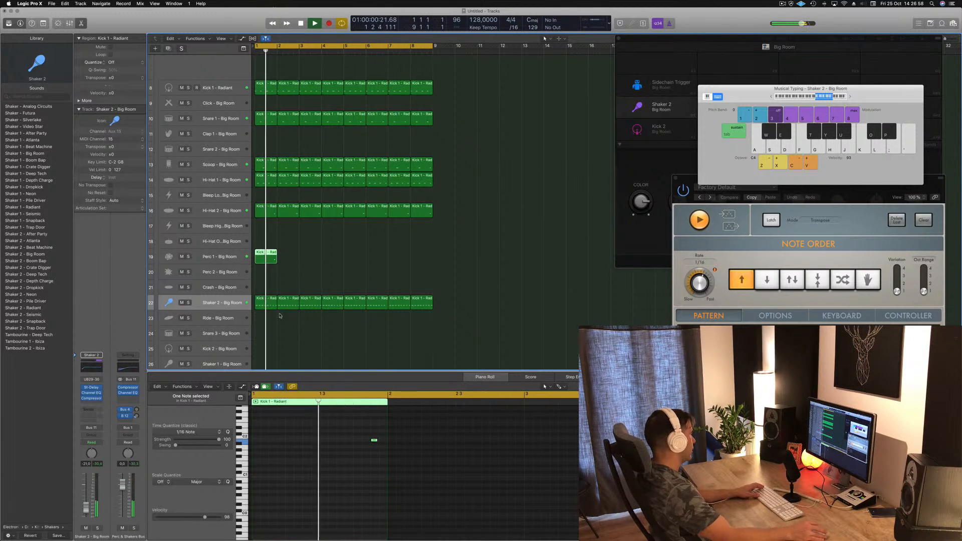
pyautogui.click(211, 260)
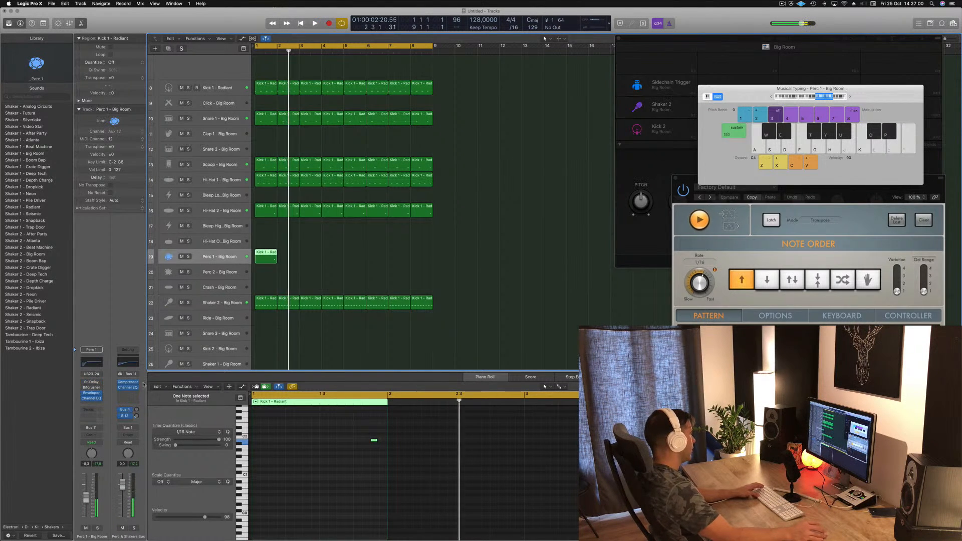
pyautogui.press('Return')
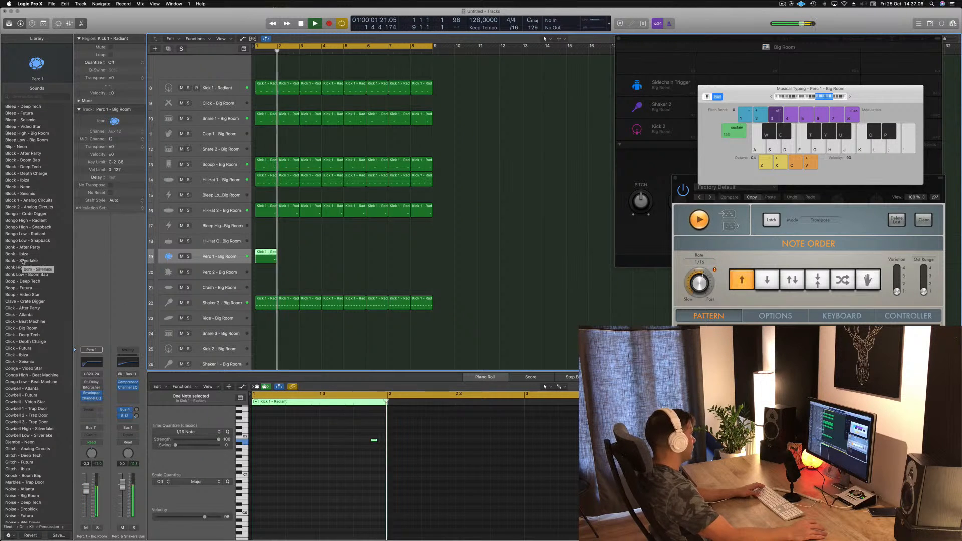
# Step: Rework the Perc 1 region into two notes, one just before beat 3 and one halfway through beat 3
pyautogui.click(372, 441)
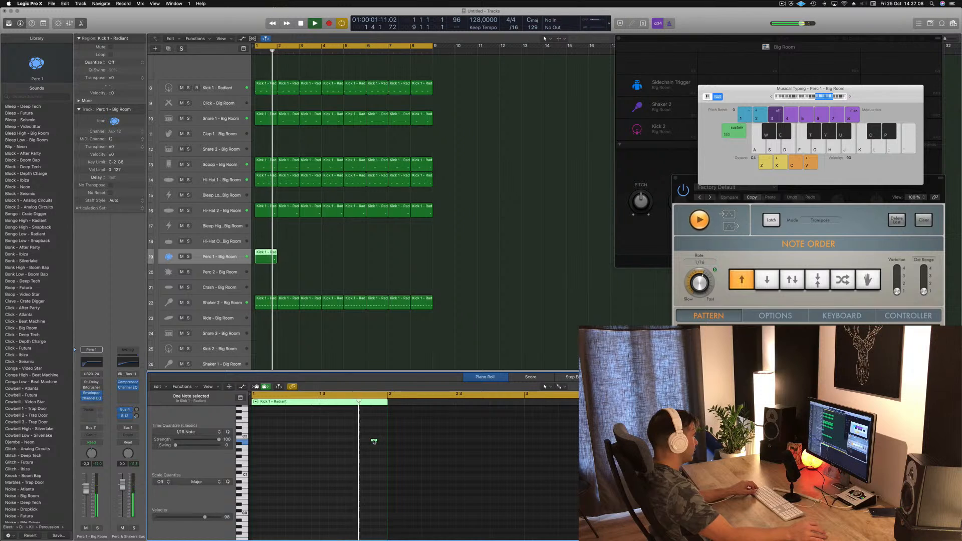
pyautogui.click(340, 440)
pyautogui.press('space')
pyautogui.click(375, 441)
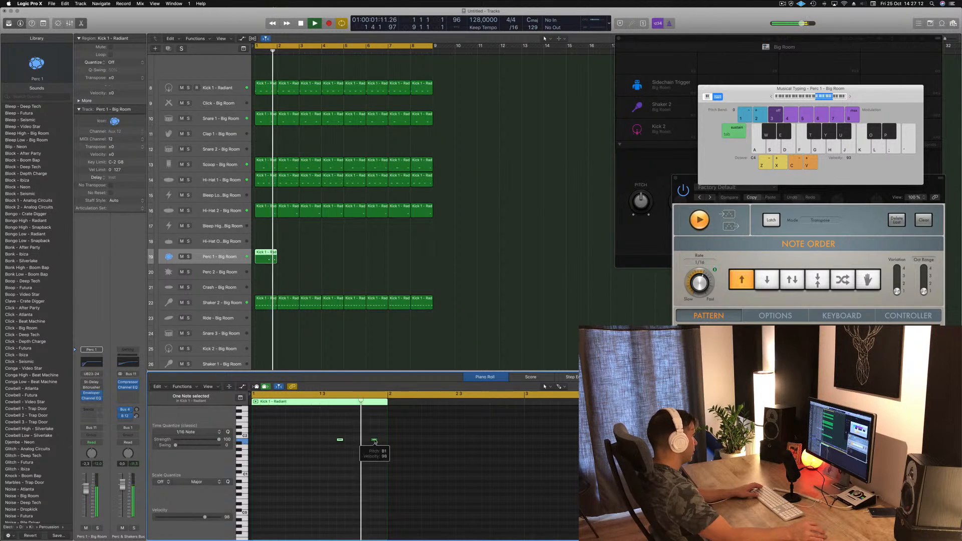
pyautogui.moveTo(370, 441); pyautogui.dragTo(315, 443)
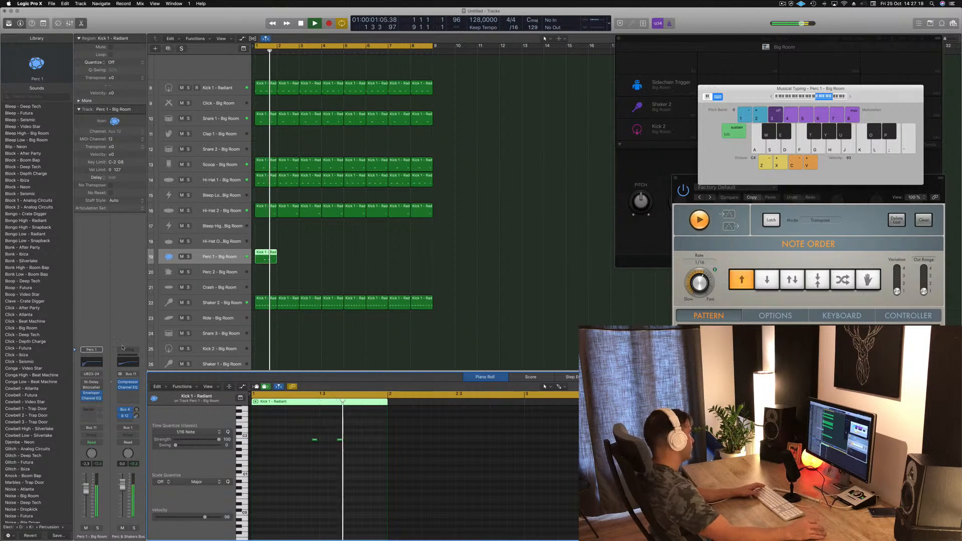
# Step: Repeat the Perc 1 region across all eight bars and lower the track's volume to about -10 dB
pyautogui.press('space')
pyautogui.moveTo(260, 257); pyautogui.dragTo(368, 259)
pyautogui.press('space')
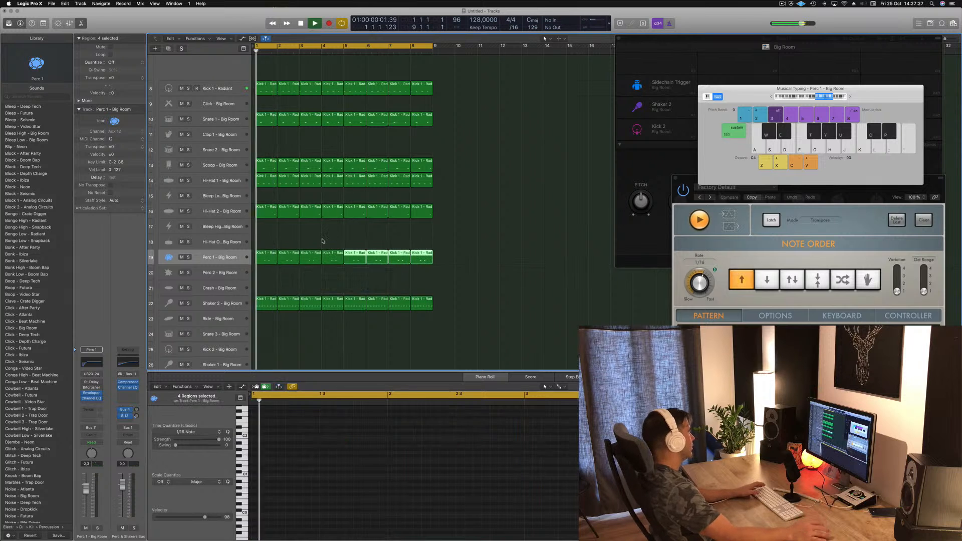
pyautogui.click(223, 258)
pyautogui.moveTo(87, 491); pyautogui.dragTo(87, 503)
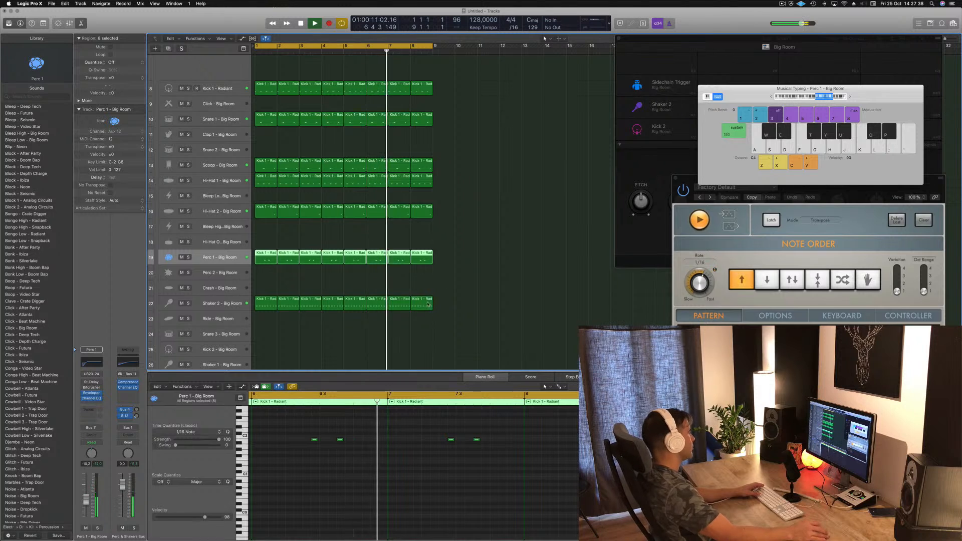
# Step: Lower the Shaker 2 track's volume to -31.0 dB while replaying the loop
pyautogui.scroll(-5, 346, 285)
pyautogui.press('space')
pyautogui.click(225, 194)
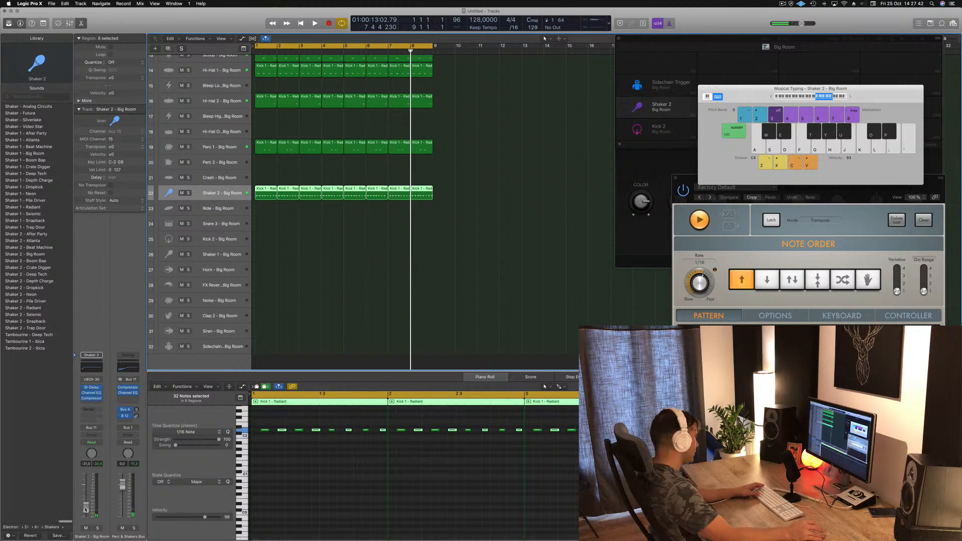
pyautogui.press('Return')
pyautogui.press('space')
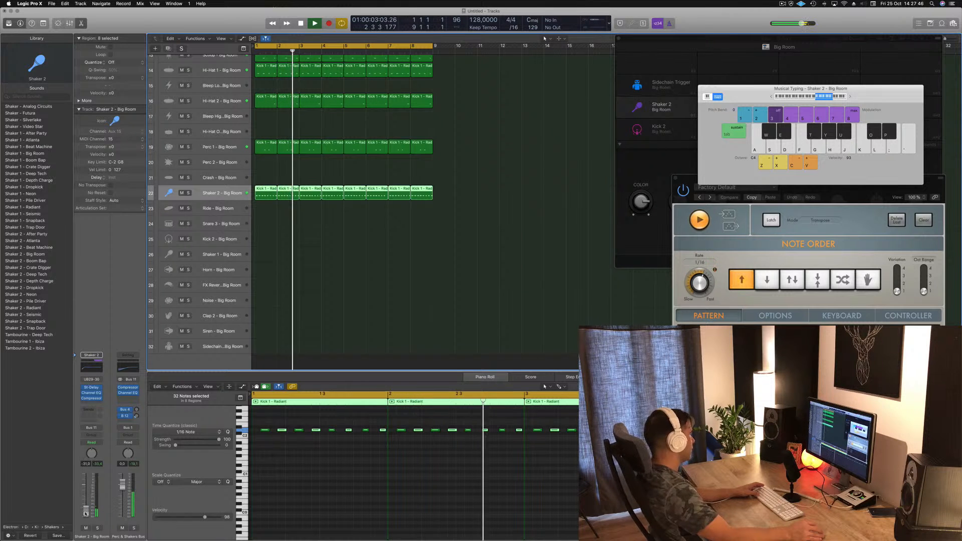
pyautogui.scroll(2, 303, 186)
pyautogui.press('space')
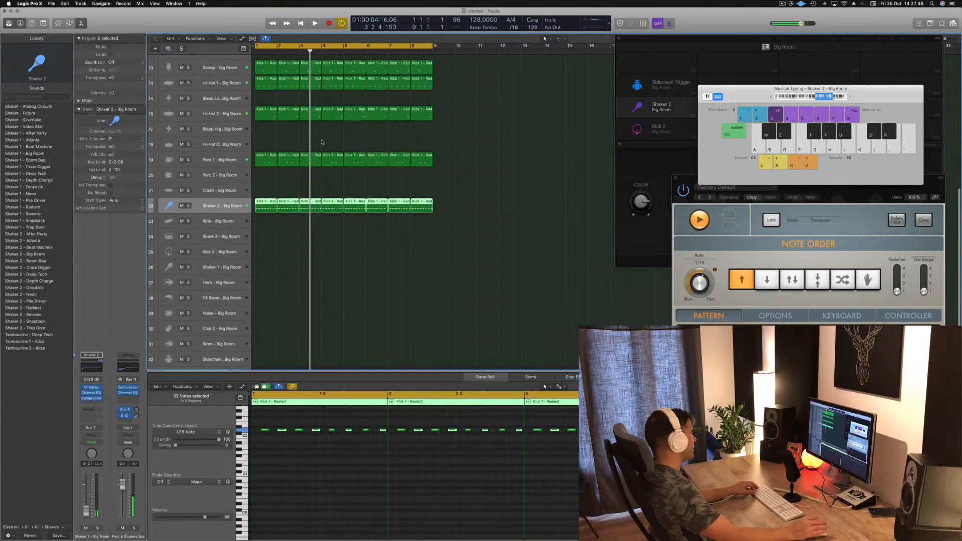
# Step: Copy the first-bar Hi-Hat 2 region onto the Hi-Hat Open track at bar 1 and transpose its single note up
pyautogui.scroll(3, 320, 195)
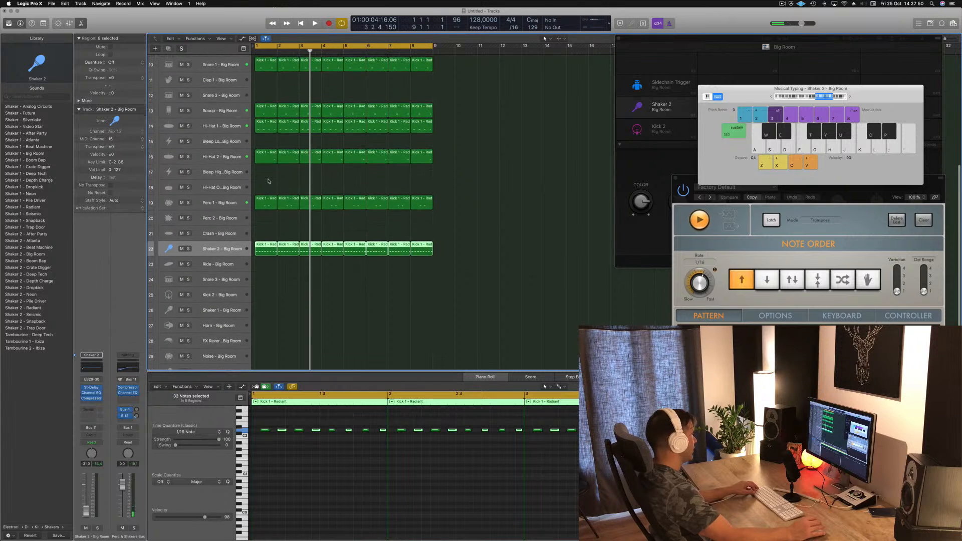
pyautogui.scroll(2, 269, 182)
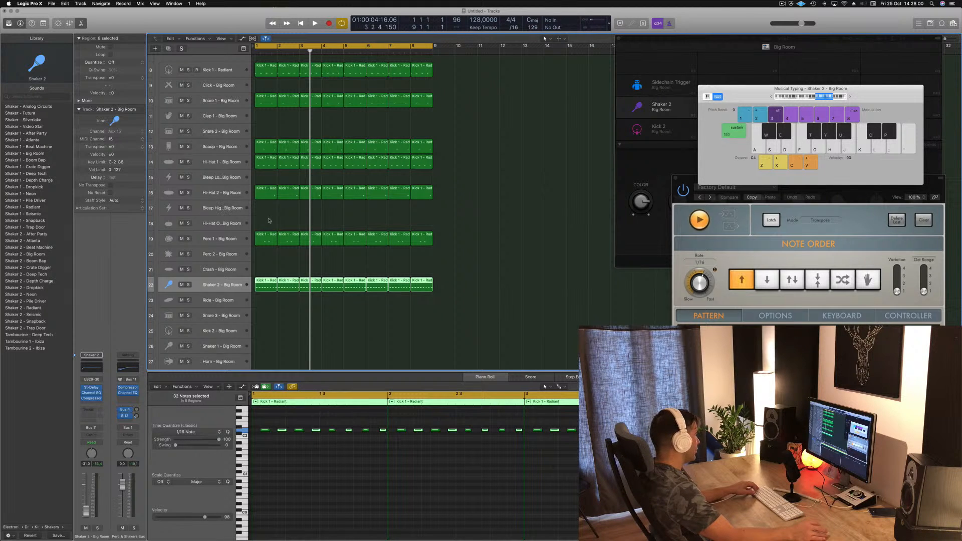
pyautogui.click(266, 195)
pyautogui.moveTo(266, 195); pyautogui.dragTo(266, 223)
pyautogui.click(334, 425)
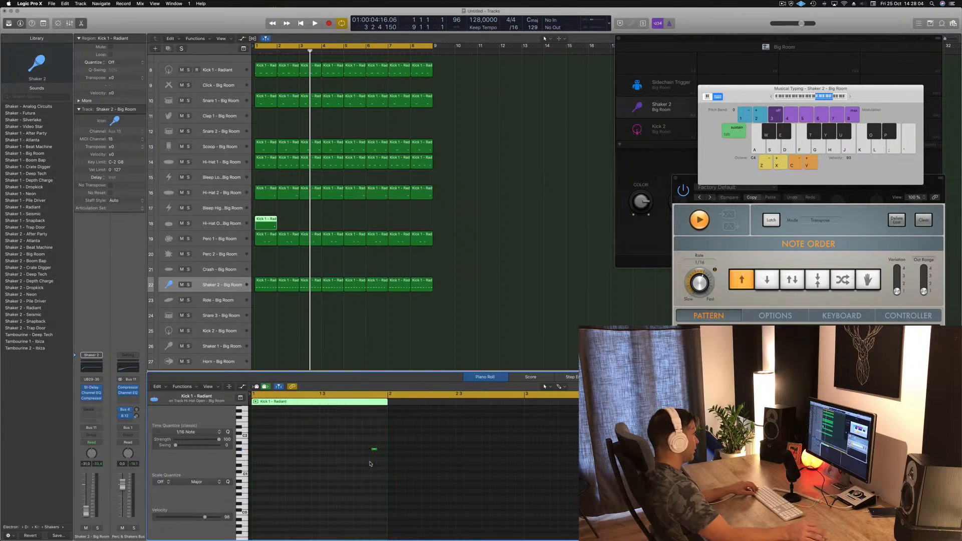
pyautogui.moveTo(366, 442); pyautogui.dragTo(381, 451)
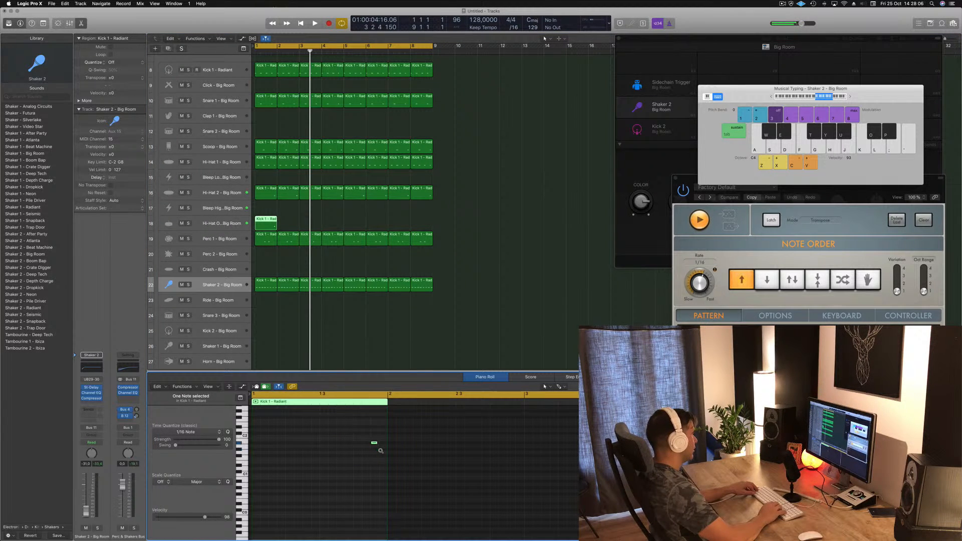
# Step: Play the loop and duplicate the open hi-hat note into a row of eight eighth-note hits filling bar 1
pyautogui.press('space')
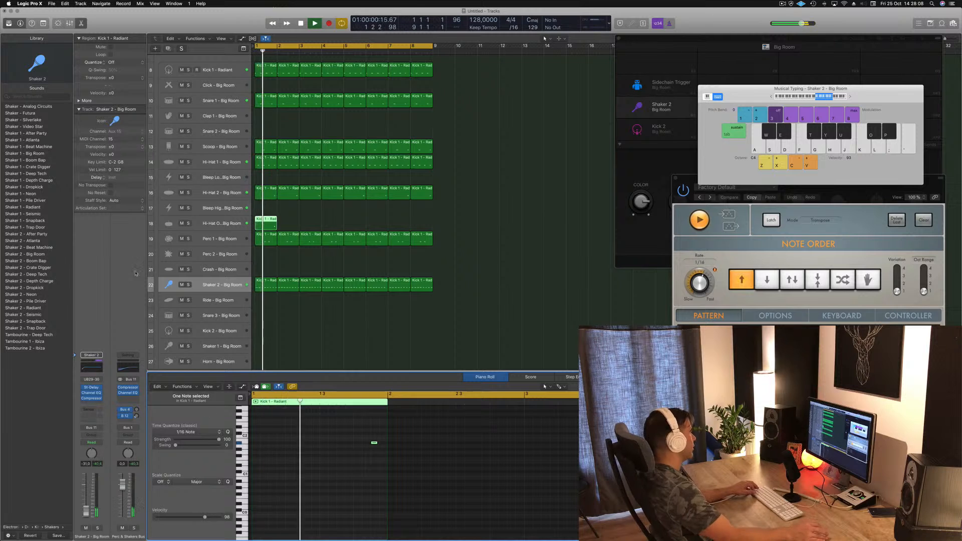
pyautogui.scroll(5, 322, 222)
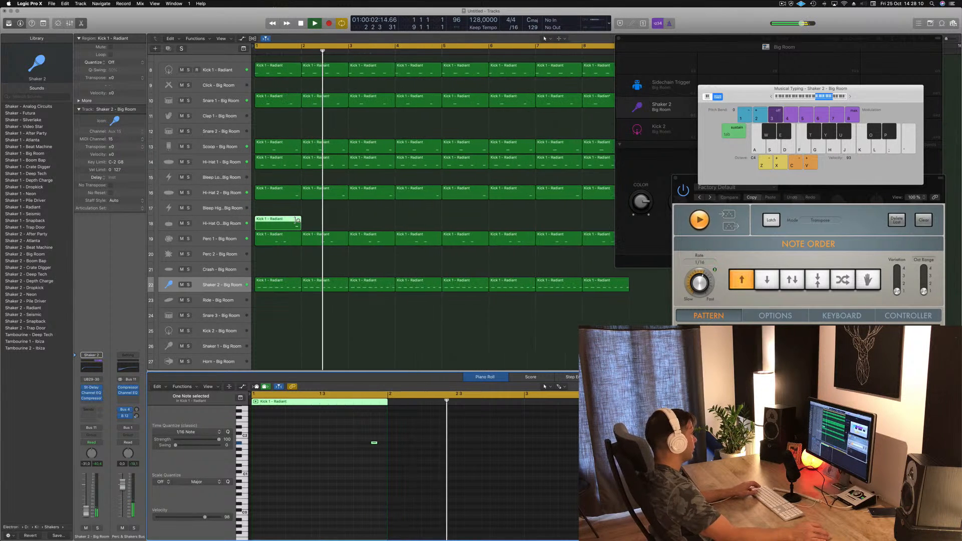
pyautogui.scroll(-1, 295, 222)
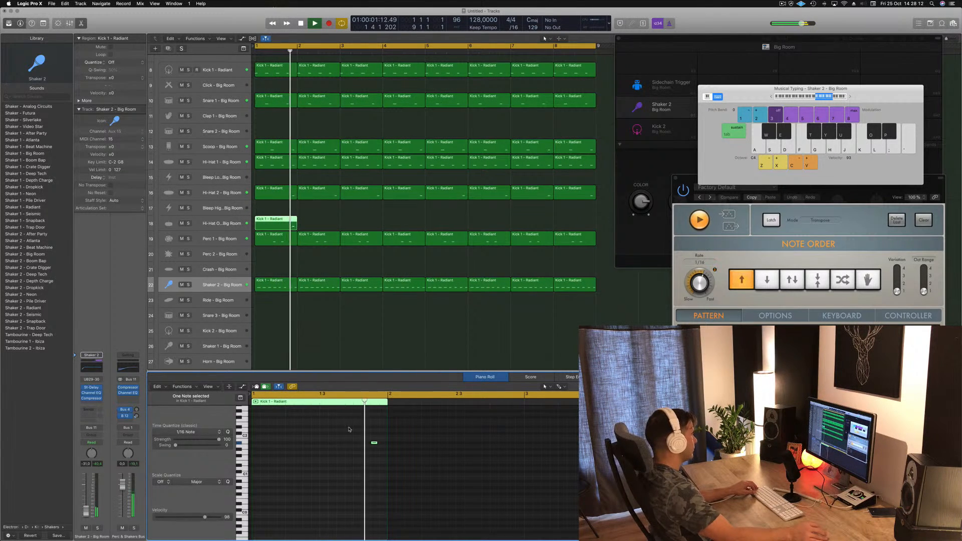
pyautogui.press('space')
pyautogui.moveTo(375, 445); pyautogui.dragTo(256, 448)
pyautogui.moveTo(375, 445); pyautogui.dragTo(325, 446)
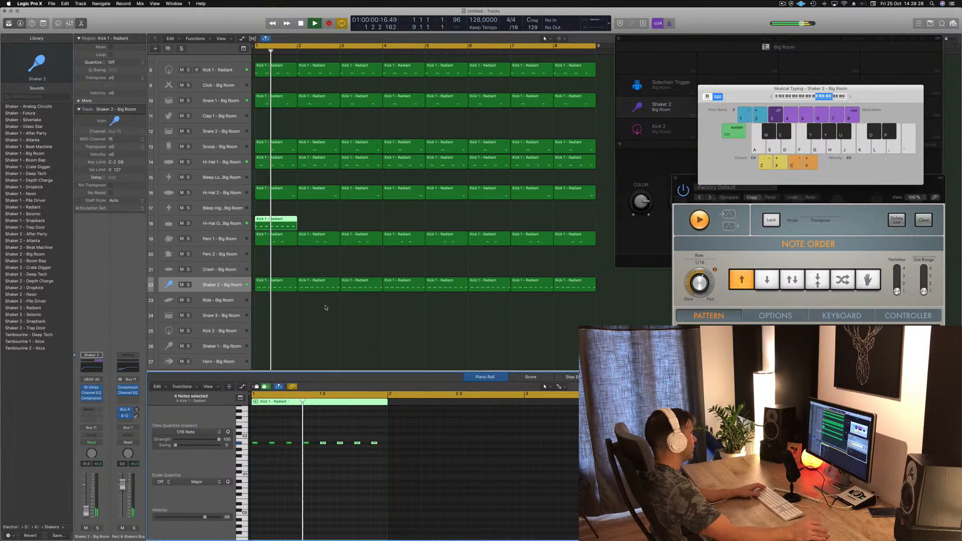
# Step: Audition hi-hat sounds on the Hi-Hat Open track during playback and load Hi-Hat 2 - Seismic
pyautogui.click(283, 217)
pyautogui.press('space')
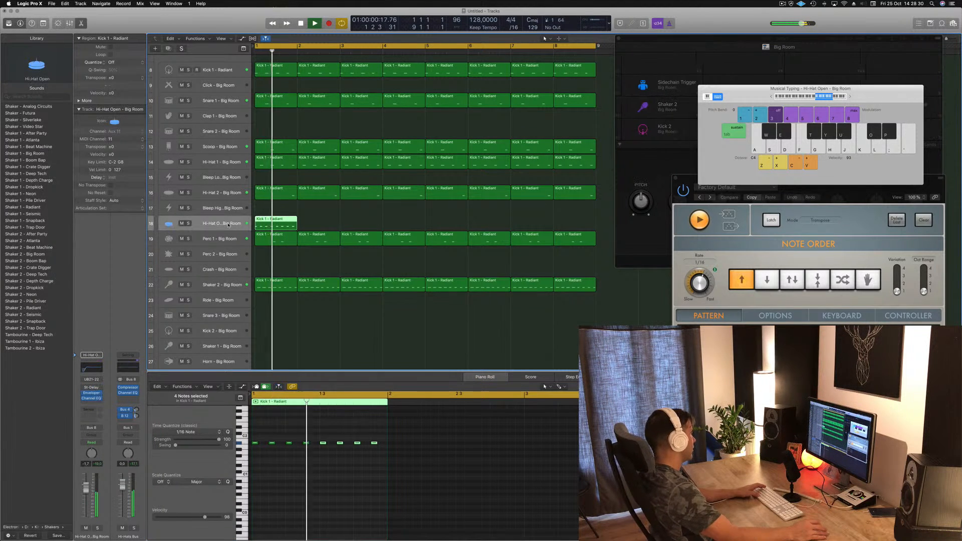
pyautogui.click(31, 200)
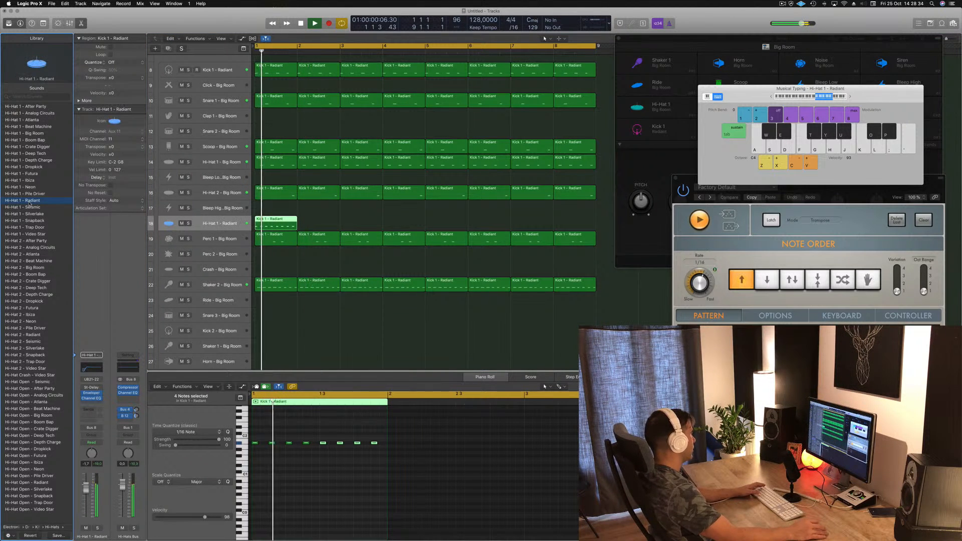
pyautogui.click(31, 168)
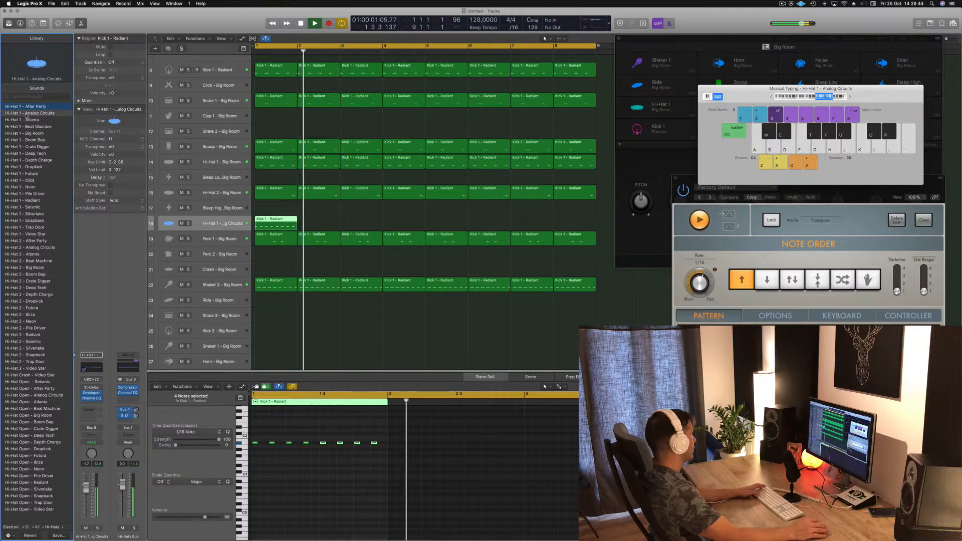
pyautogui.click(28, 147)
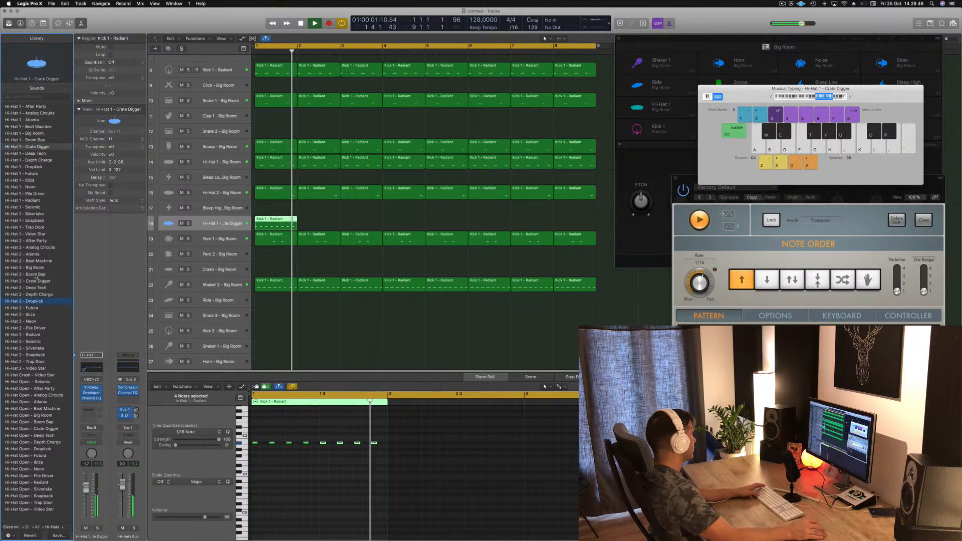
pyautogui.click(29, 322)
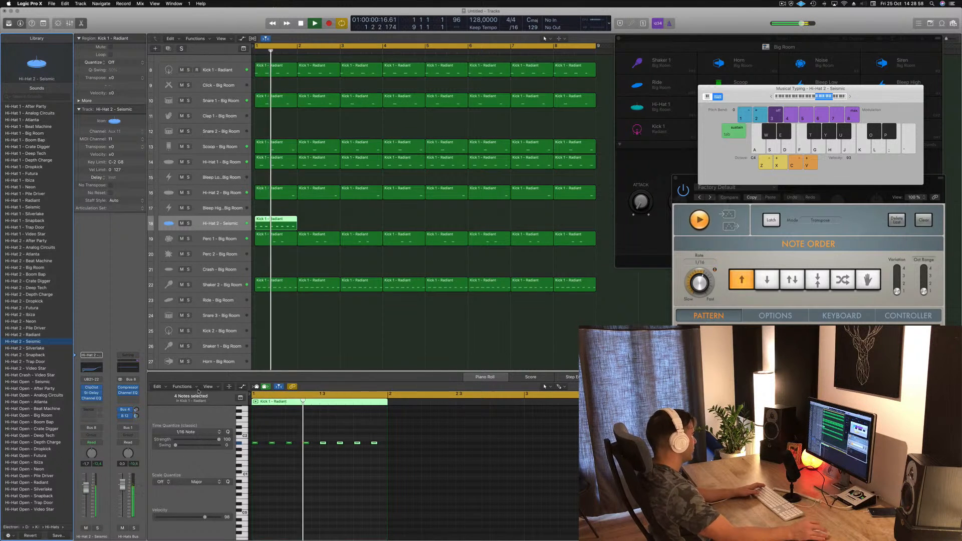
# Step: Lower the Hi-Hat 2 - Seismic track's volume to about -10 dB and repeat its first-bar region across all eight bars
pyautogui.click(229, 228)
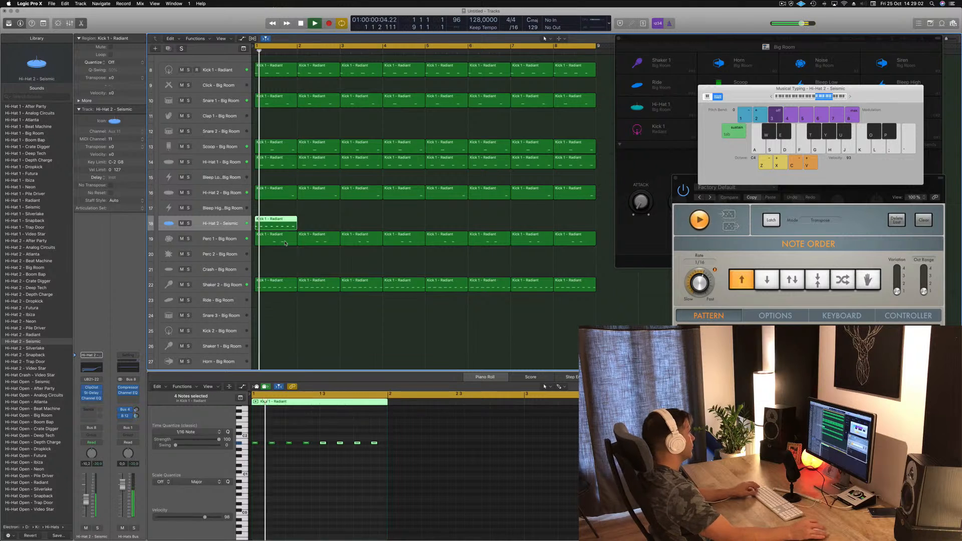
pyautogui.moveTo(276, 225); pyautogui.dragTo(450, 224)
pyautogui.hscroll(-3, 397, 215)
pyautogui.scroll(-5, 397, 216)
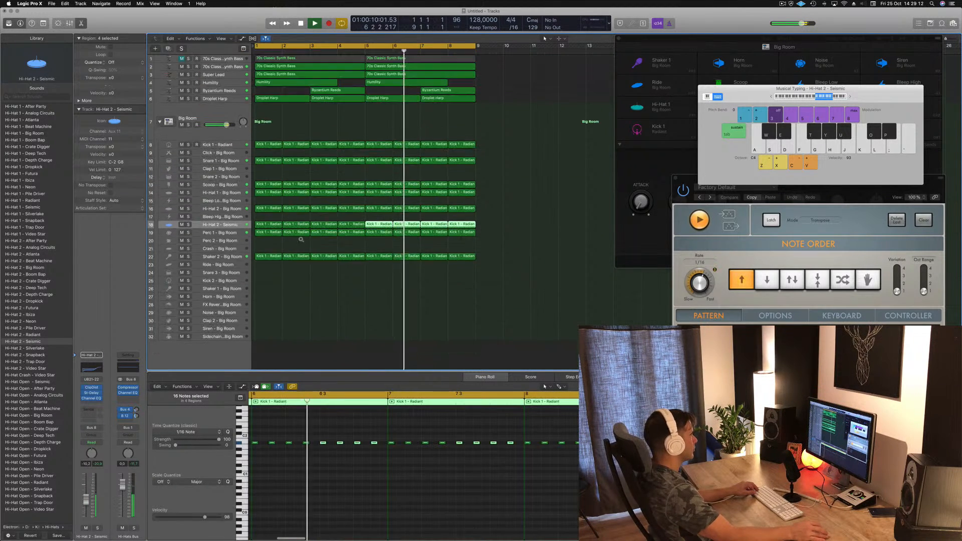
pyautogui.hscroll(-1, 299, 326)
pyautogui.click(300, 326)
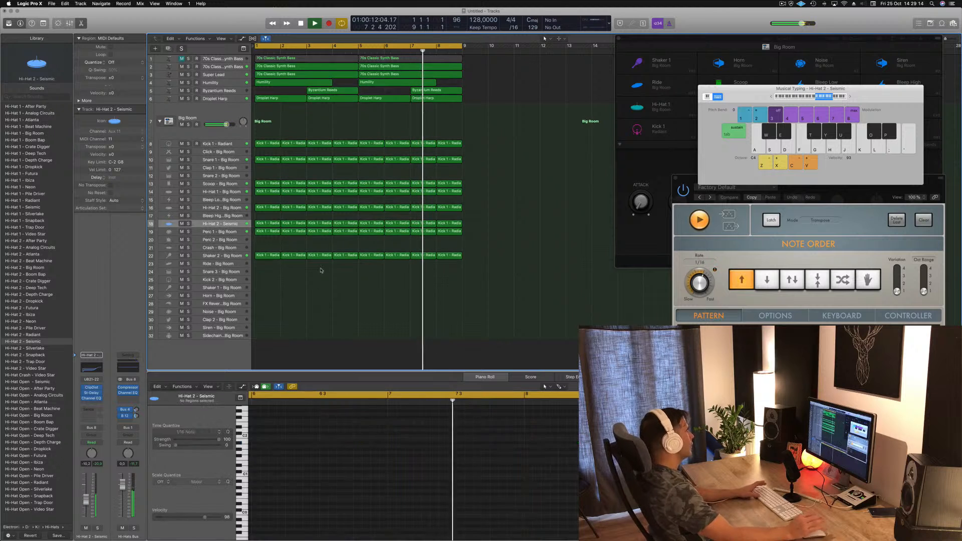
# Step: Replay the loop from the start, close the Drum Machine Designer window and reposition the Musical Typing keyboard
pyautogui.press('space')
pyautogui.press('space')
pyautogui.press('space')
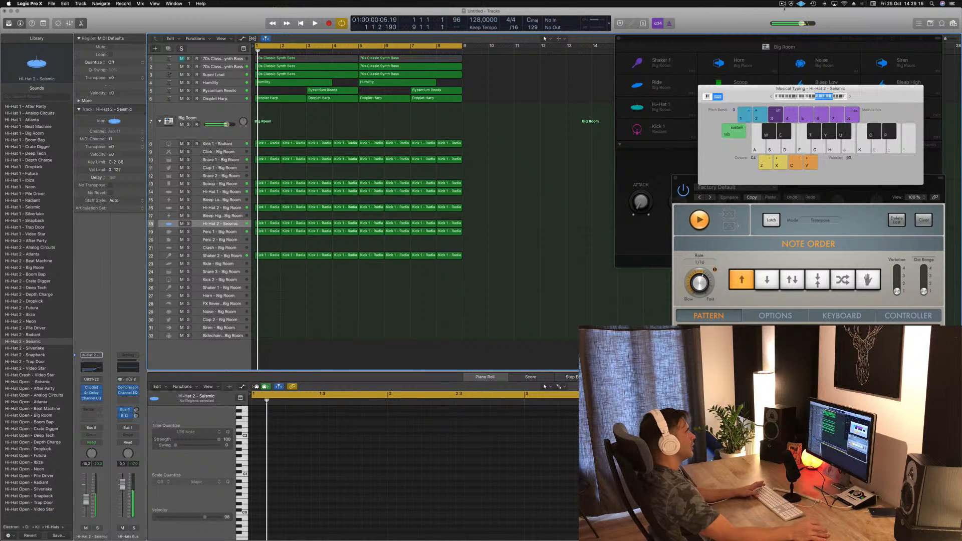
pyautogui.click(783, 3)
pyautogui.click(783, 3)
pyautogui.press('space')
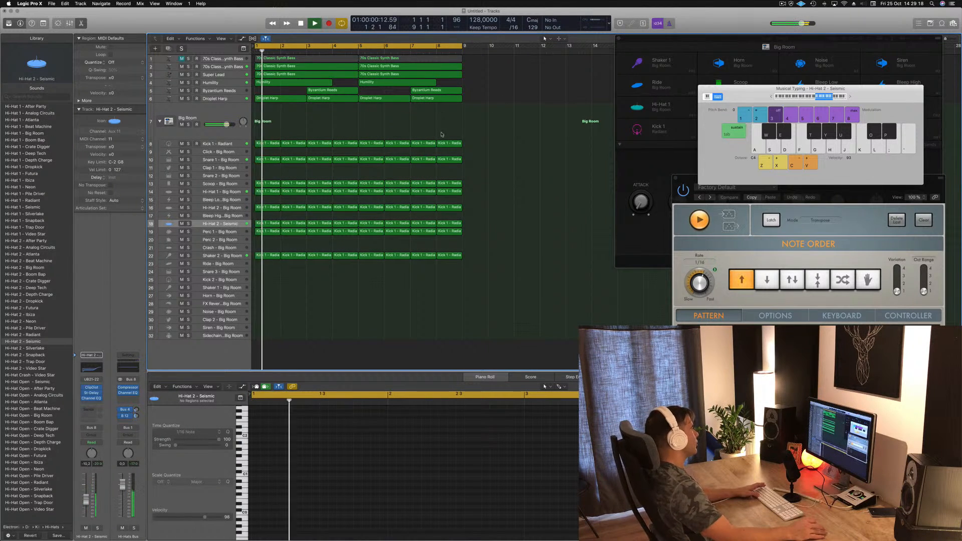
pyautogui.moveTo(660, 43); pyautogui.dragTo(629, 92)
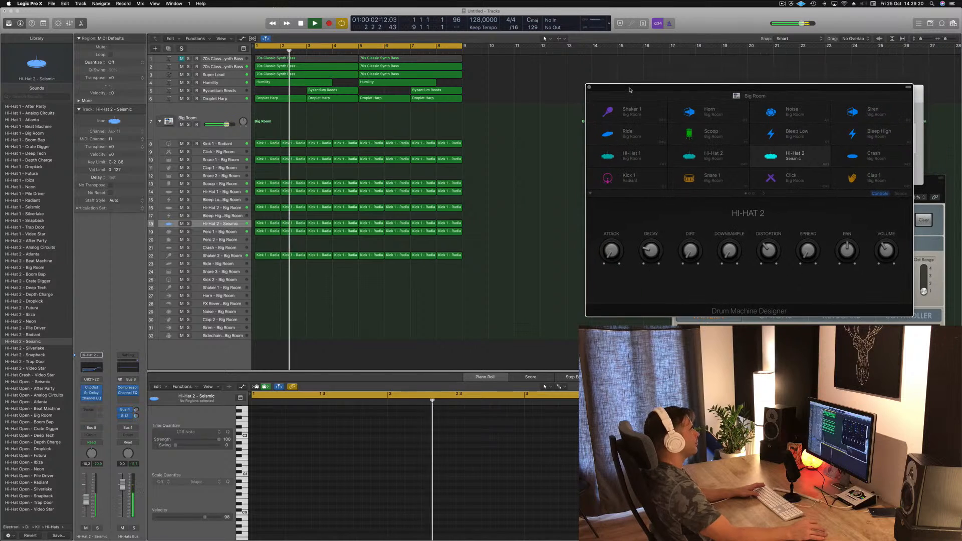
pyautogui.click(589, 88)
pyautogui.moveTo(840, 91); pyautogui.dragTo(821, 83)
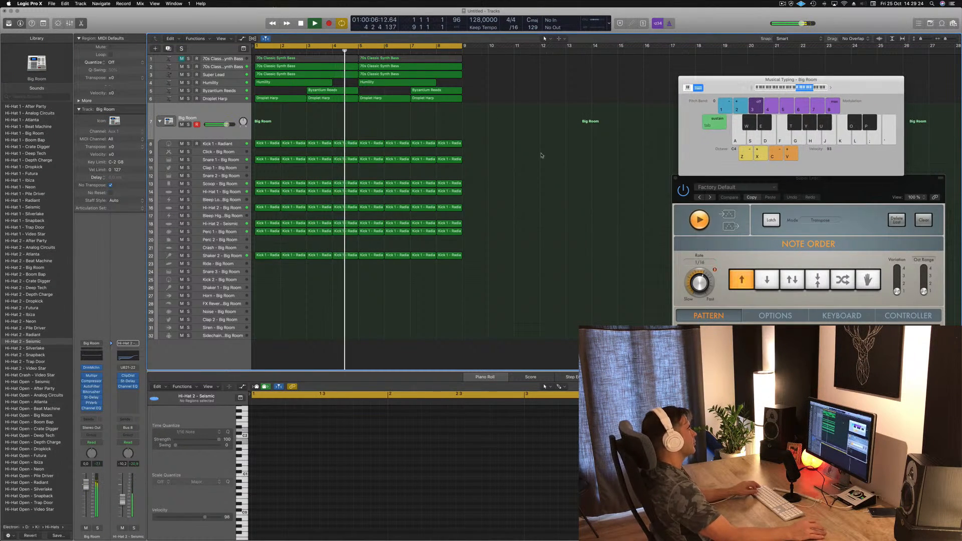
# Step: Close the Musical Typing keyboard and show the mixer beneath the arrangement during playback
pyautogui.scroll(2, 463, 183)
pyautogui.press('x')
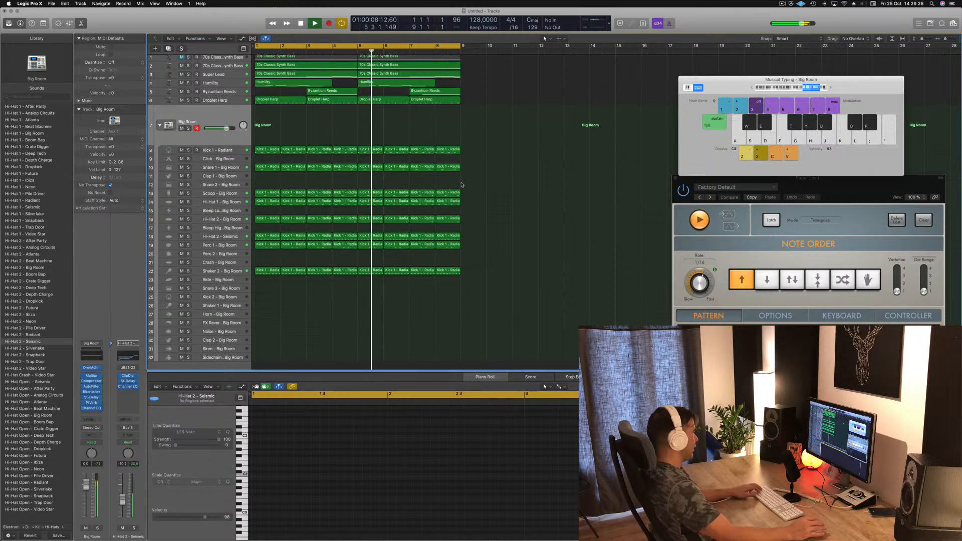
pyautogui.press('x')
pyautogui.press('x')
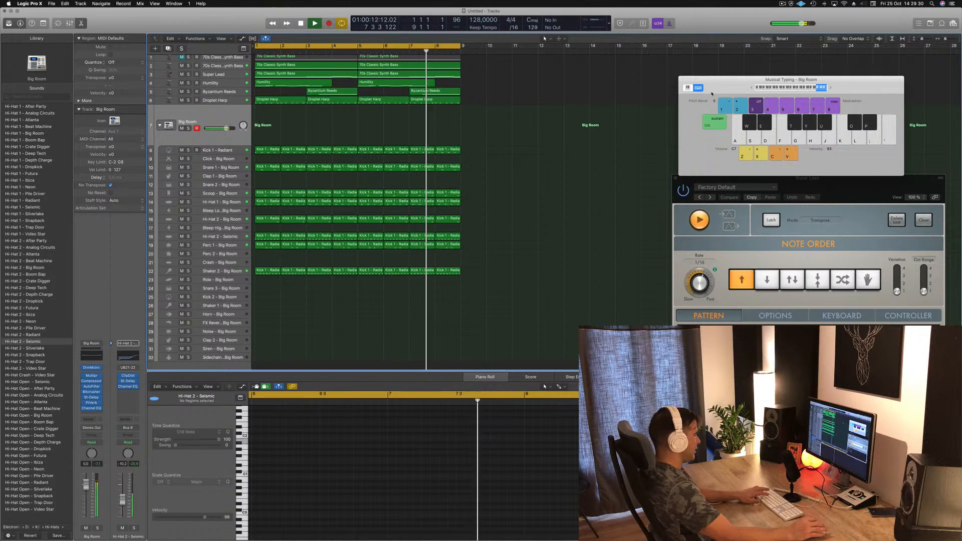
pyautogui.press('super+k')
pyautogui.press('x')
pyautogui.press('x')
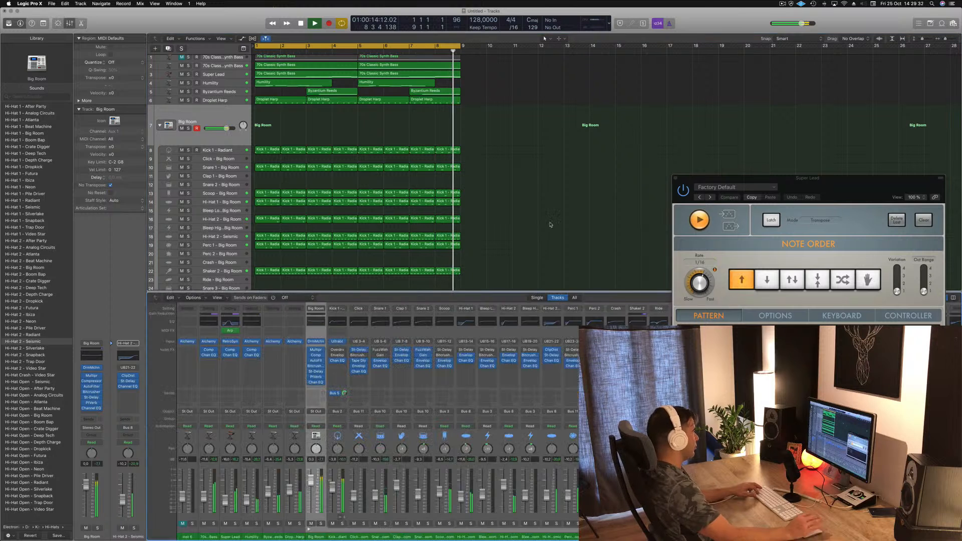
# Step: Hide the mixer, move the Super Lead plug-in window out of the way and show the secondary ruler above the arrangement
pyautogui.scroll(3, 471, 282)
pyautogui.moveTo(752, 179); pyautogui.dragTo(645, 305)
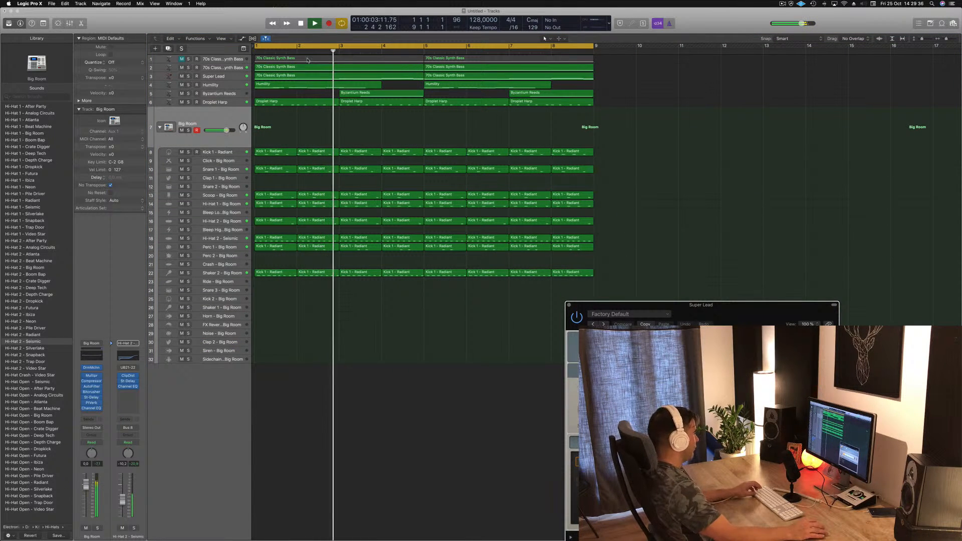
pyautogui.click(222, 39)
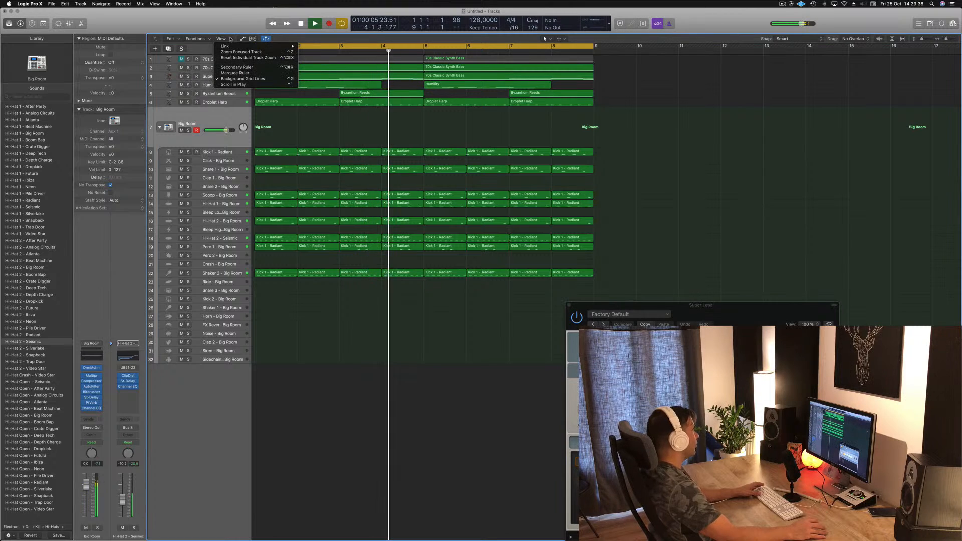
pyautogui.click(241, 68)
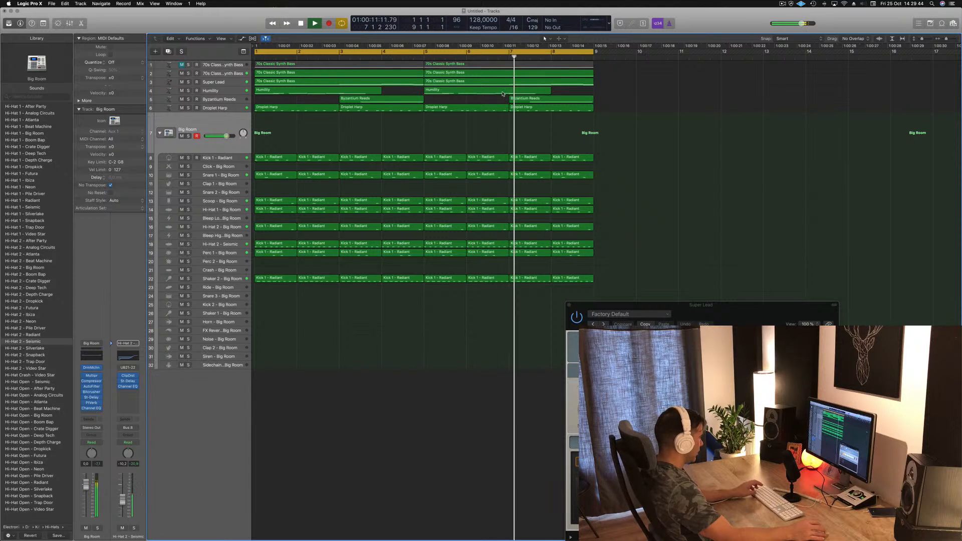
# Step: Repeat all regions on every track until the arrangement fills 32 bars
pyautogui.press('super+a')
pyautogui.press('super+r')
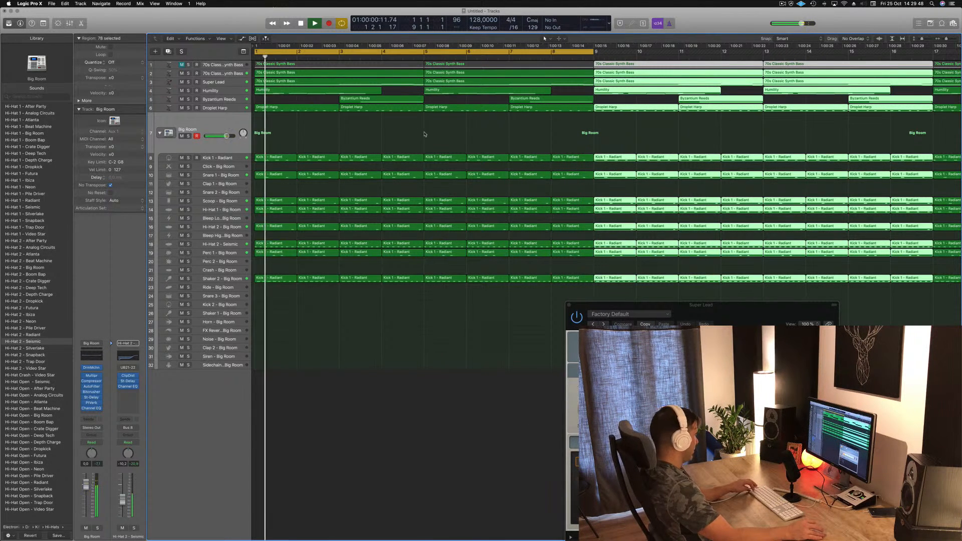
pyautogui.press('super+Left')
pyautogui.press('super+Left')
pyautogui.press('super+Left')
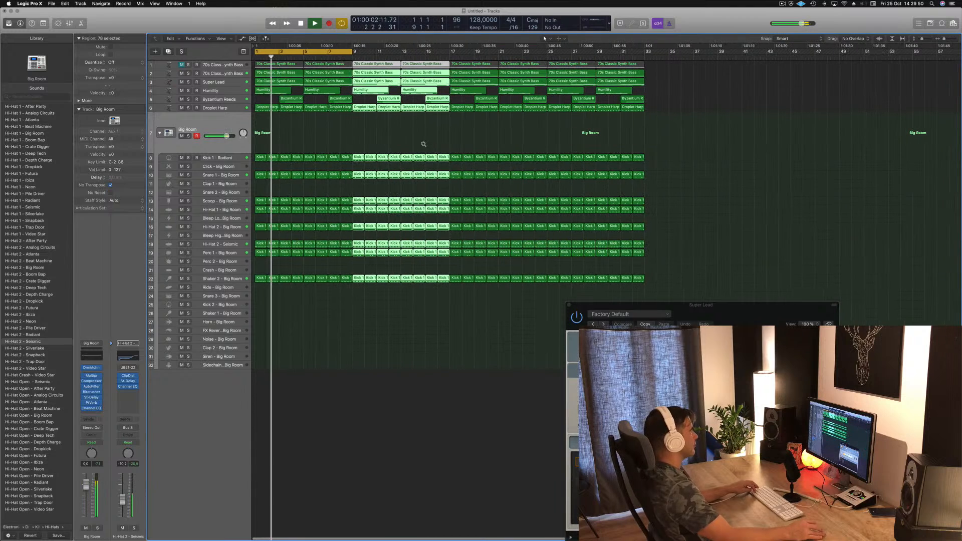
# Step: Extend the cycle range to bar 33, play the extended arrangement from the start and clear the region selection
pyautogui.press('space')
pyautogui.press('space')
pyautogui.moveTo(352, 52); pyautogui.dragTo(646, 63)
pyautogui.press('space')
pyautogui.press('space')
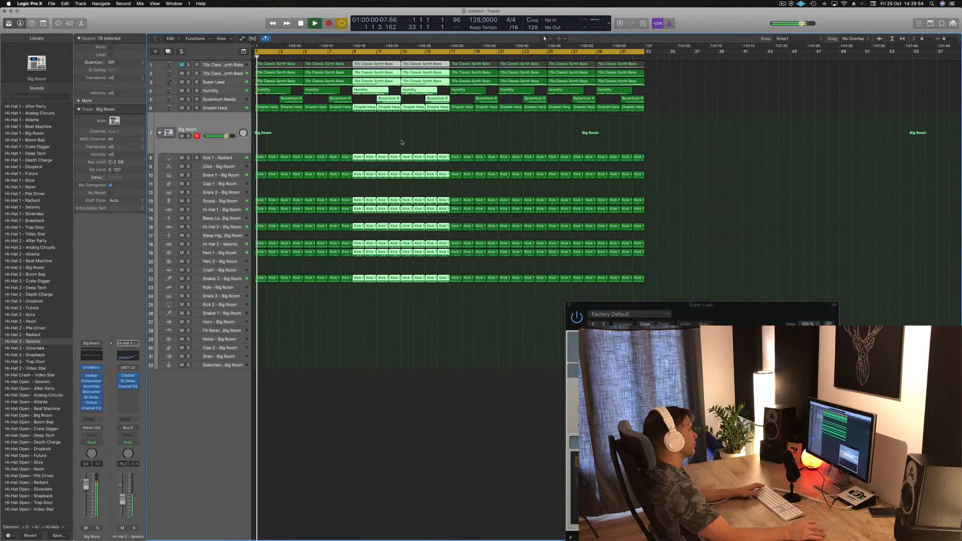
pyautogui.click(363, 137)
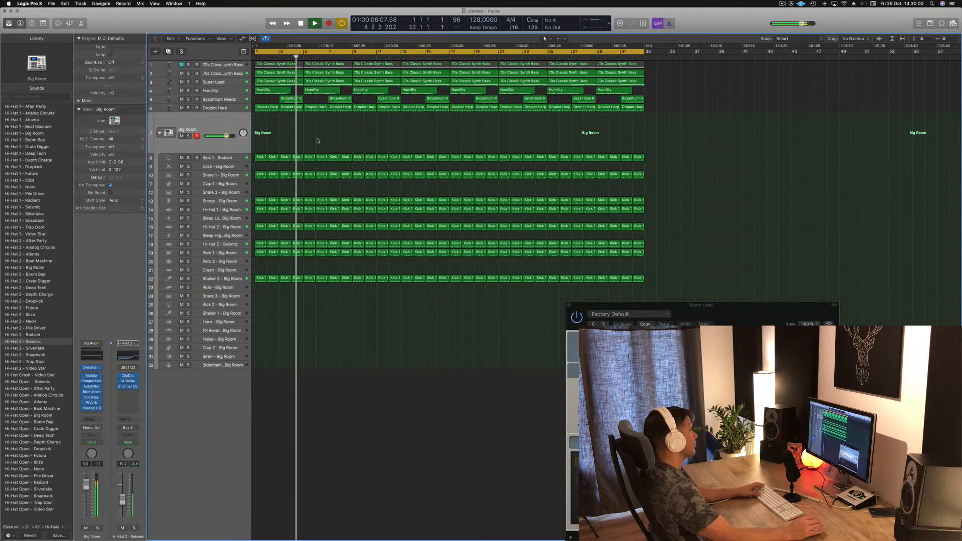
pyautogui.press('space')
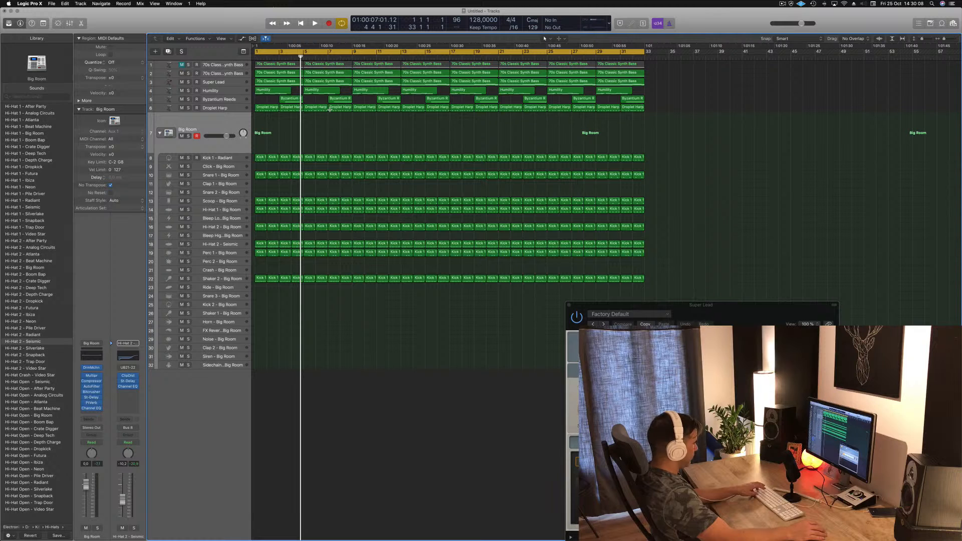
# Step: Repeat all regions again to fill 64 bars, extend the cycle range to bar 65 and play from the start
pyautogui.press('super+a')
pyautogui.press('super+r')
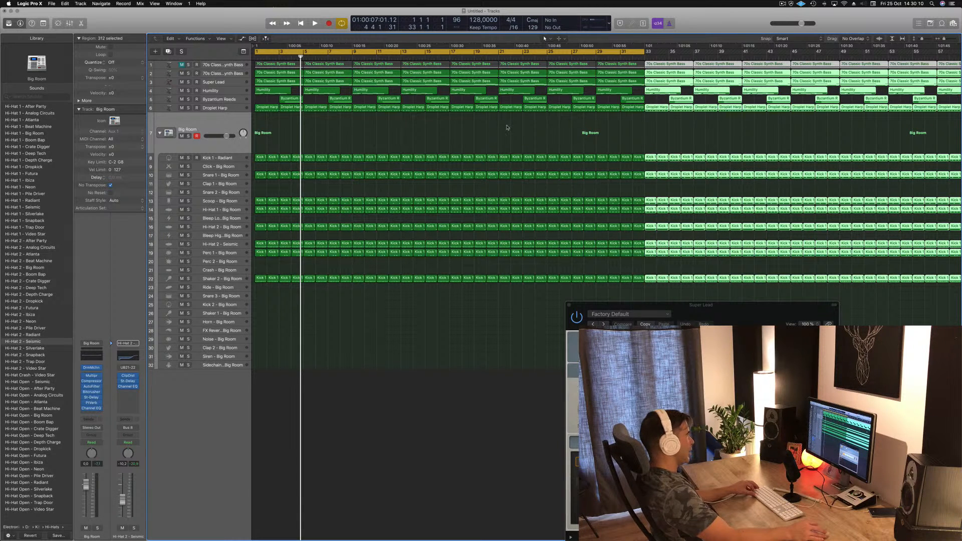
pyautogui.hscroll(-4, 508, 128)
pyautogui.click(451, 144)
pyautogui.press('space')
pyautogui.click(517, 55)
pyautogui.press('space')
pyautogui.moveTo(518, 52); pyautogui.dragTo(777, 52)
pyautogui.press('space')
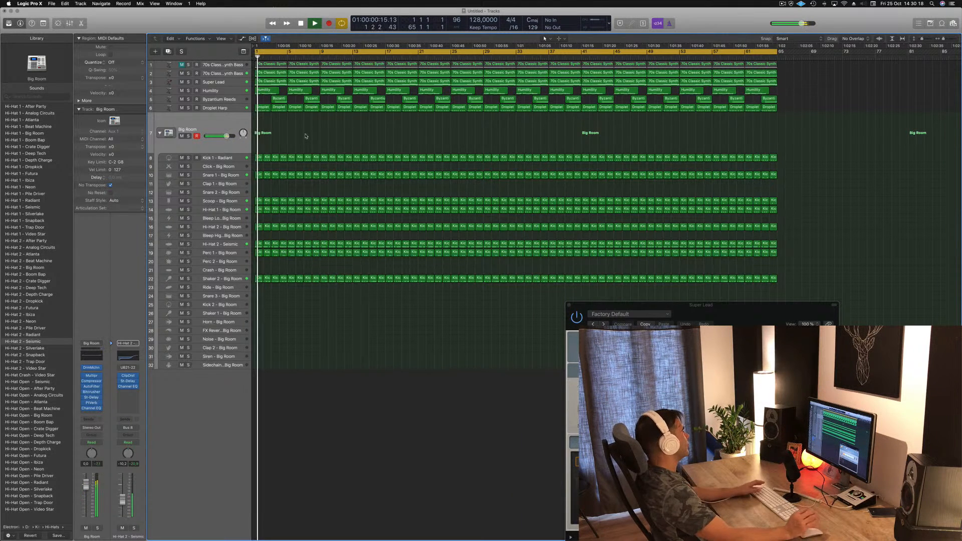
# Step: Check the Super Lead track's part in the mix by toggling its solo and mute, and replay from the start
pyautogui.click(188, 82)
pyautogui.click(188, 83)
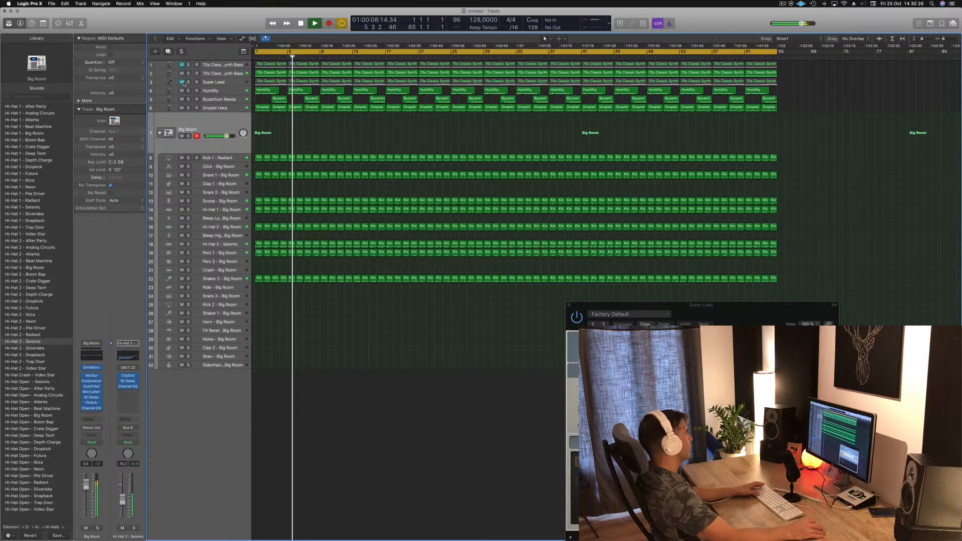
pyautogui.click(181, 82)
pyautogui.click(228, 81)
pyautogui.press('Return')
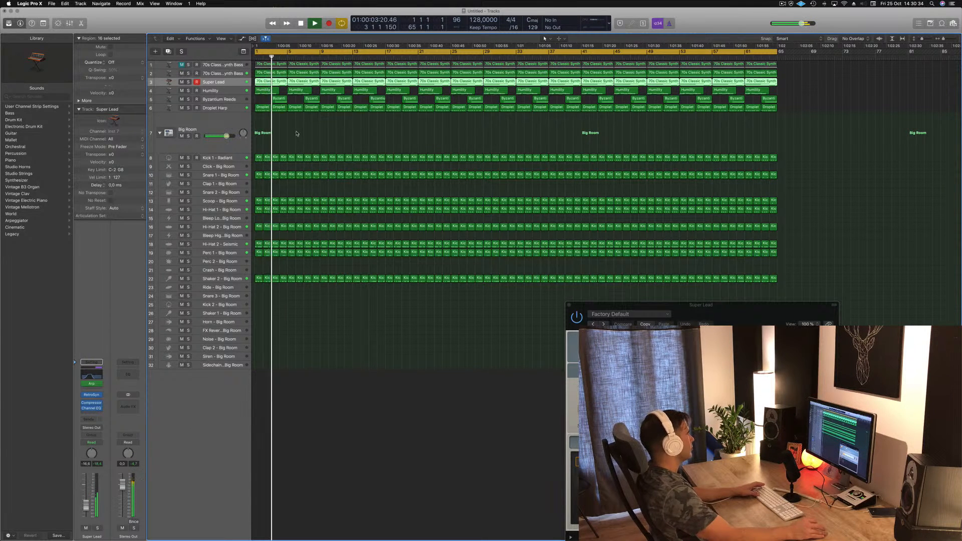
# Step: Raise the Shaker 2 track's volume to about -31 dB, replay from the start and deselect its regions
pyautogui.click(232, 279)
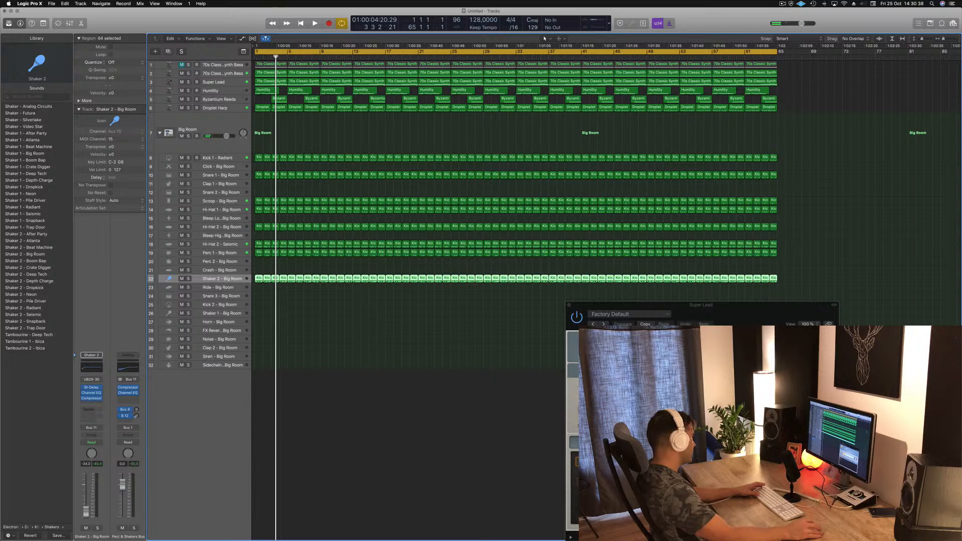
pyautogui.press('Return')
pyautogui.press('space')
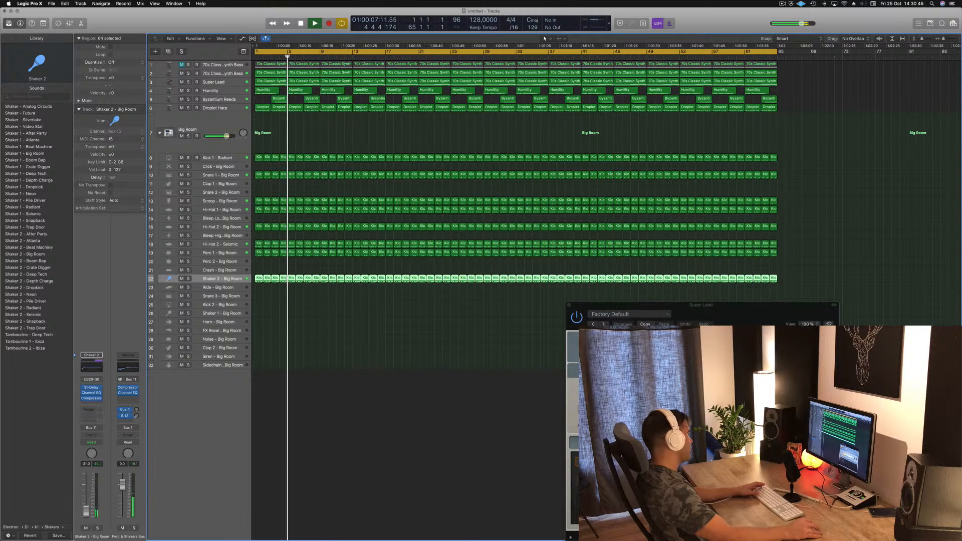
pyautogui.click(355, 350)
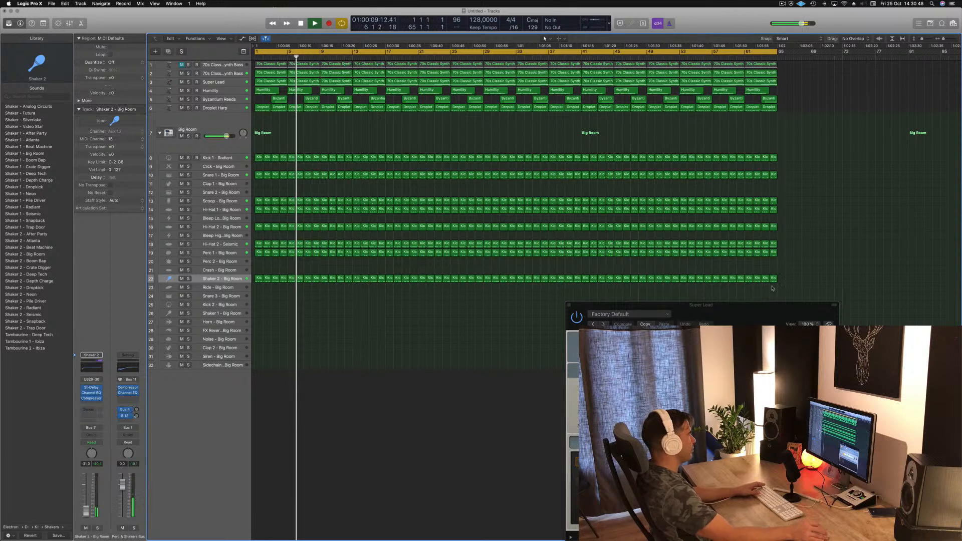
# Step: Close the Super Lead plug-in window and save the project as Episode 16th
pyautogui.moveTo(774, 317); pyautogui.dragTo(577, 208)
pyautogui.press('super+w')
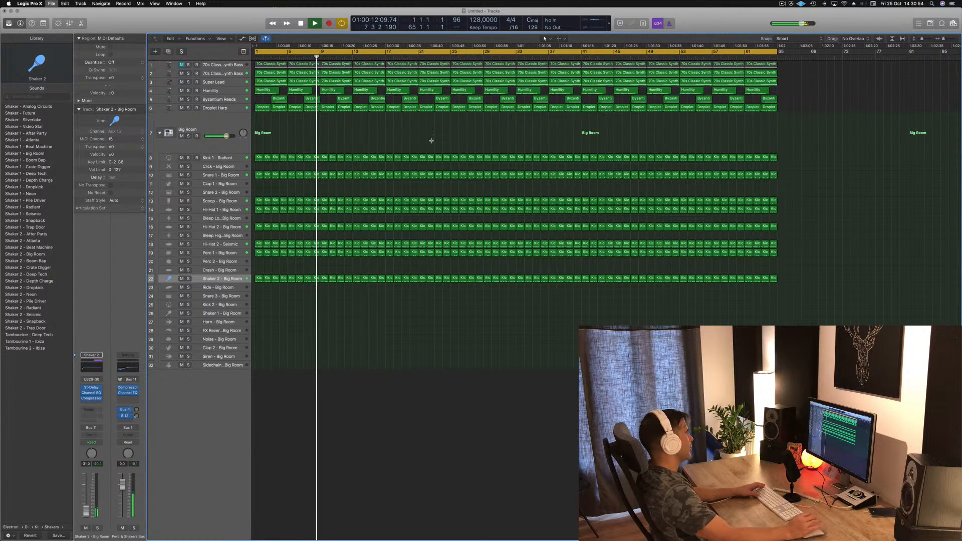
pyautogui.press('super+s')
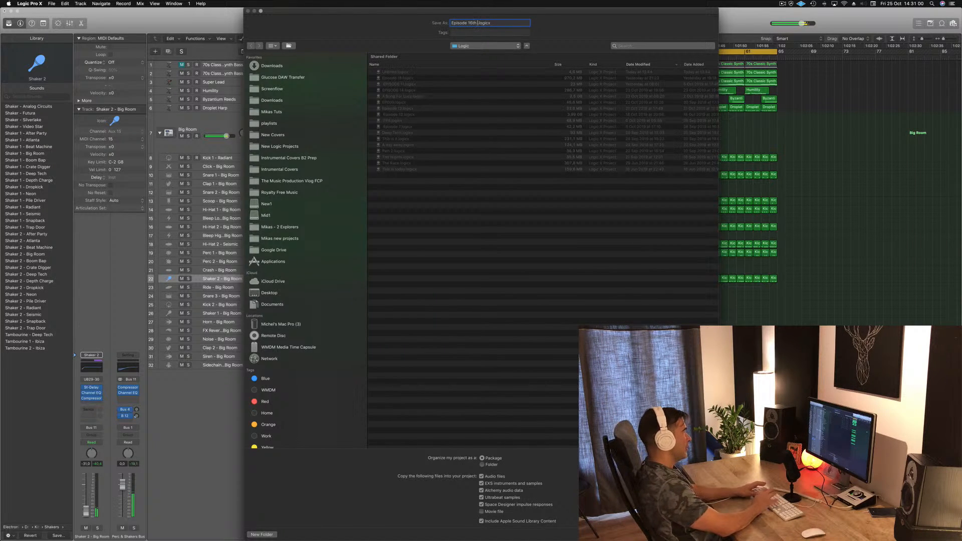
pyautogui.press('Return')
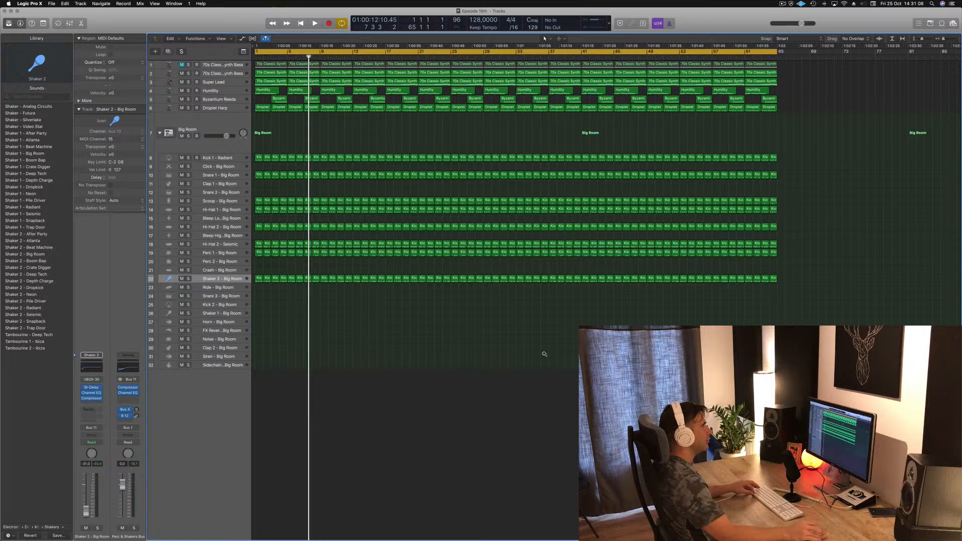
# Step: Shorten the project end to bar 66 and fit the whole arrangement in view
pyautogui.hscroll(-3, 545, 354)
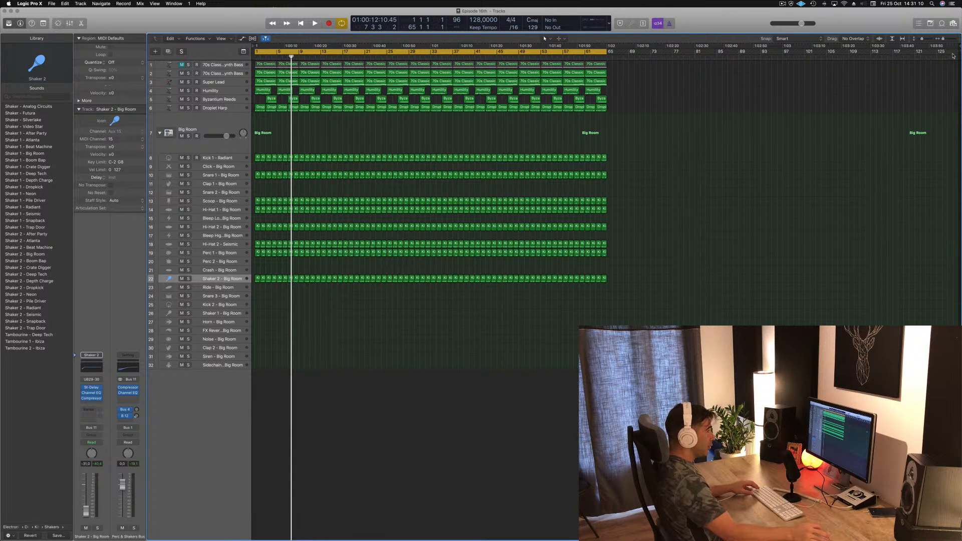
pyautogui.moveTo(959, 53); pyautogui.dragTo(614, 88)
pyautogui.scroll(6, 401, 295)
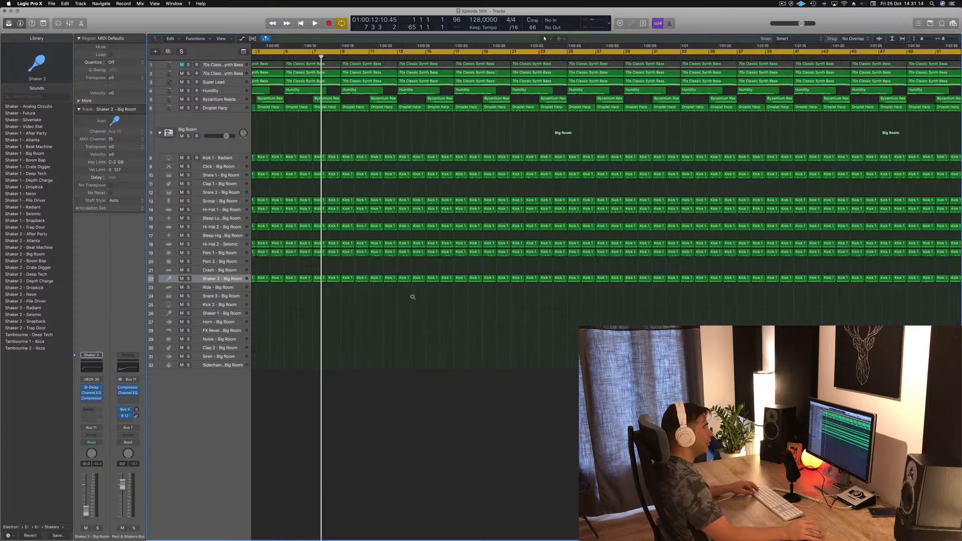
pyautogui.scroll(-2, 431, 297)
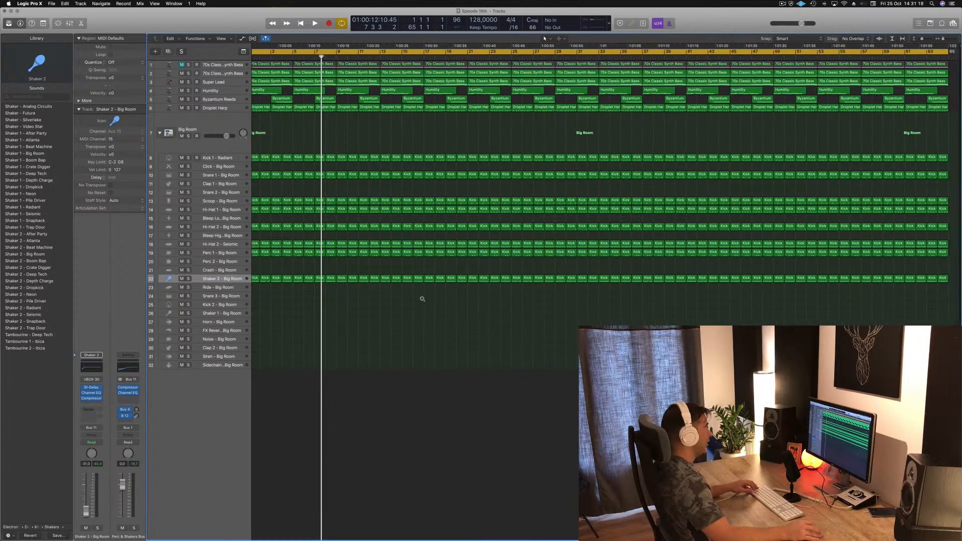
pyautogui.hscroll(-2, 420, 300)
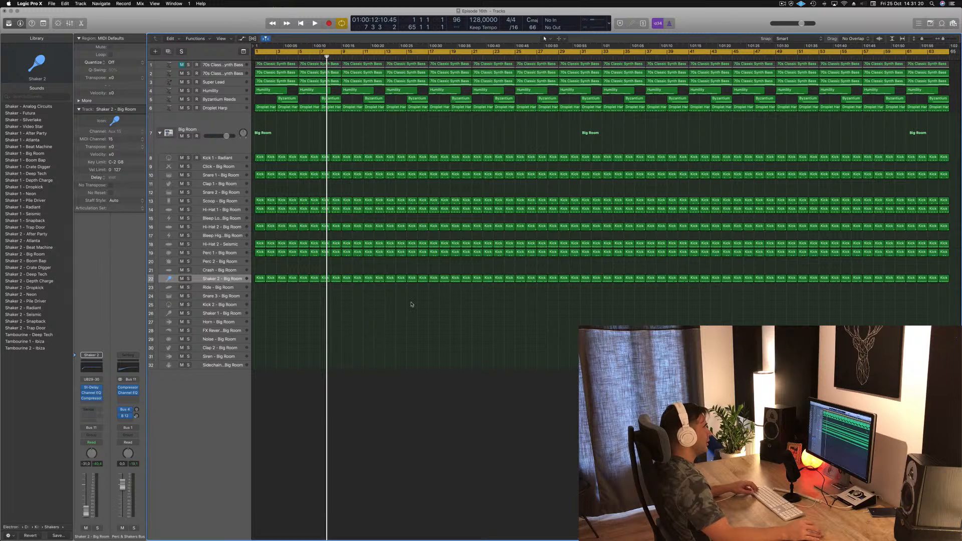
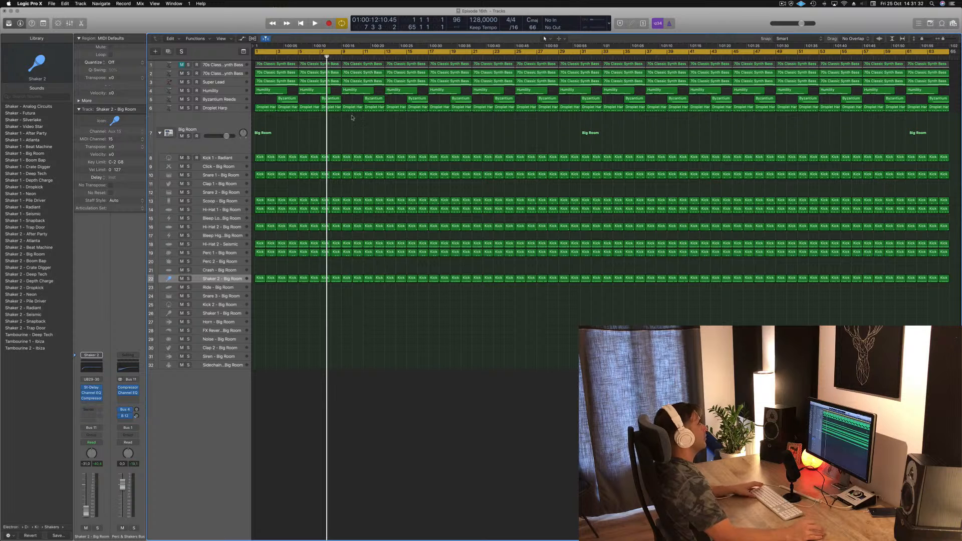
# Step: Play from the start and delete the Humility and Byzantium Reeds regions in the first 12 bars
pyautogui.press('Return')
pyautogui.press('space')
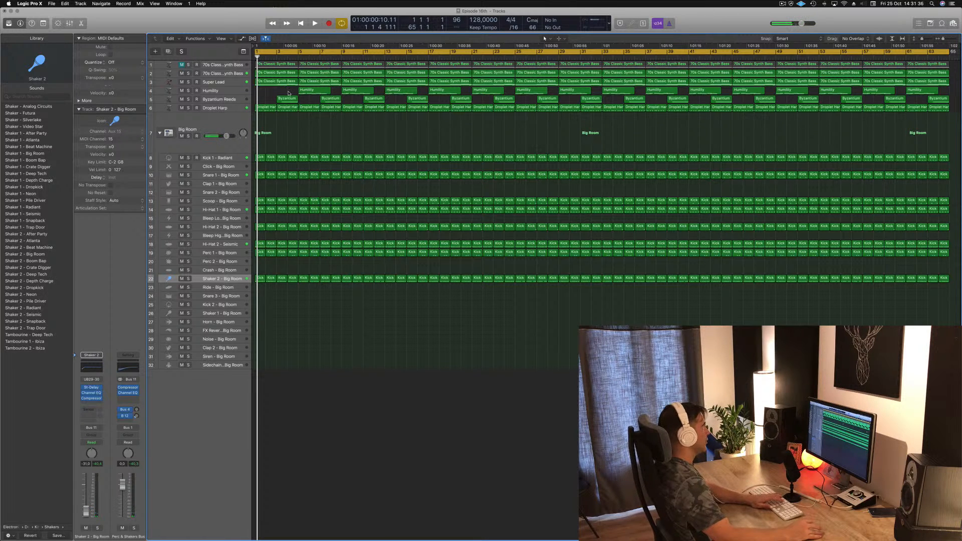
pyautogui.press('space')
pyautogui.press('Delete')
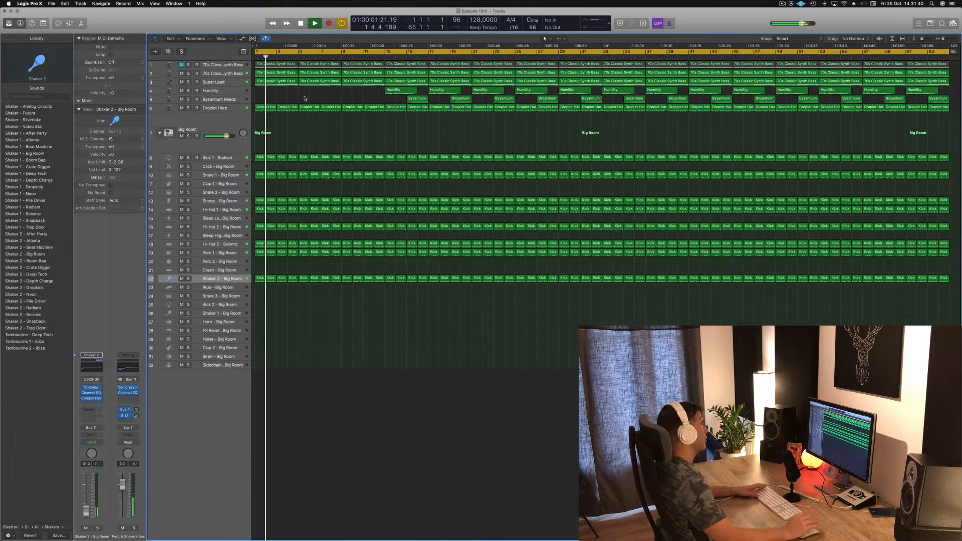
# Step: Select the Super Lead track, enlarge its height and restart playback from the beginning
pyautogui.click(233, 82)
pyautogui.press('space')
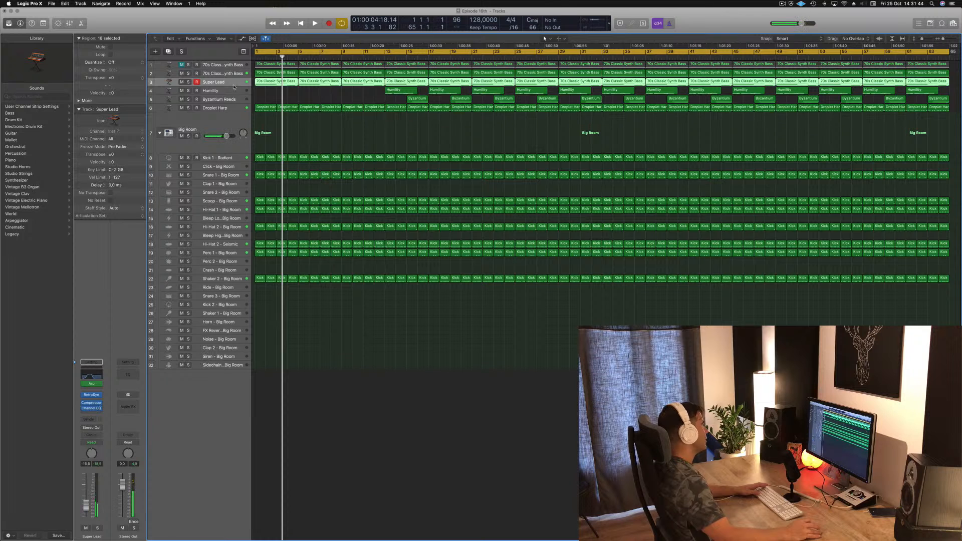
pyautogui.moveTo(232, 85); pyautogui.dragTo(232, 150)
pyautogui.press('space')
pyautogui.press('space')
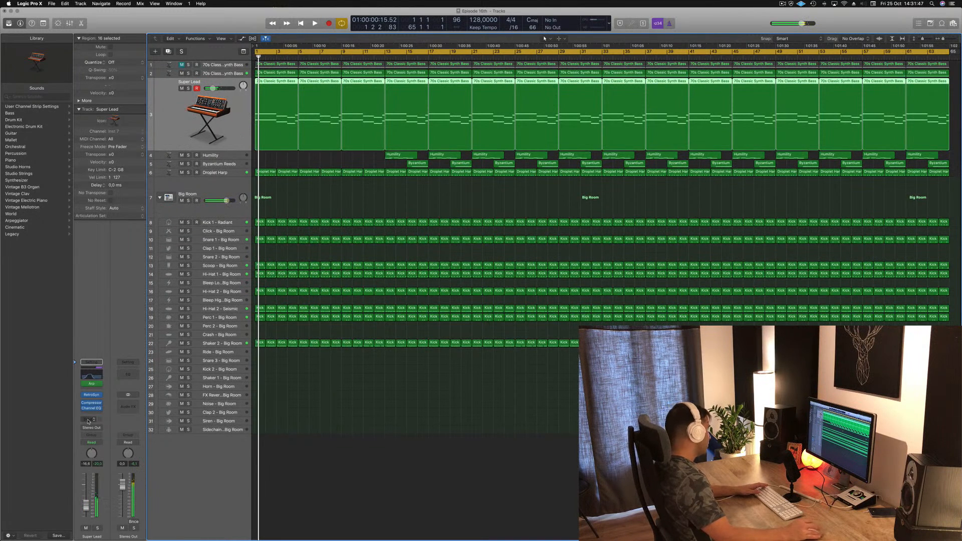
# Step: Set Super Lead's automation mode to Touch and record a lower high-cut frequency in its Channel EQ during playback
pyautogui.click(94, 376)
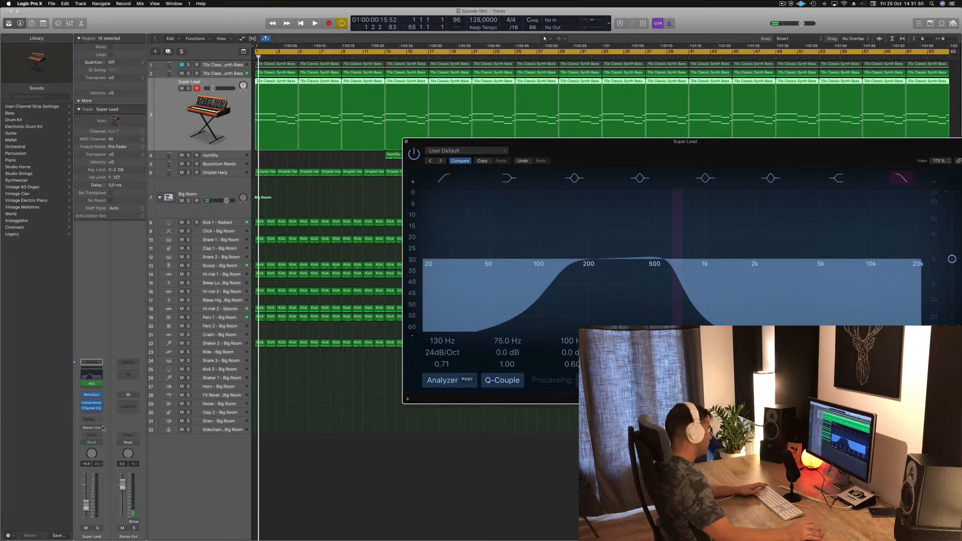
pyautogui.click(91, 442)
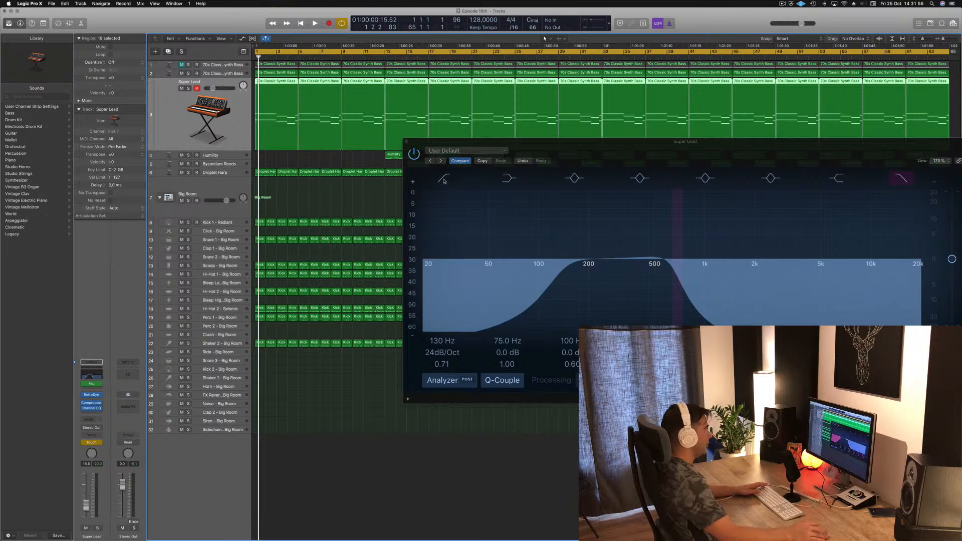
pyautogui.moveTo(645, 144); pyautogui.dragTo(505, 139)
pyautogui.press('space')
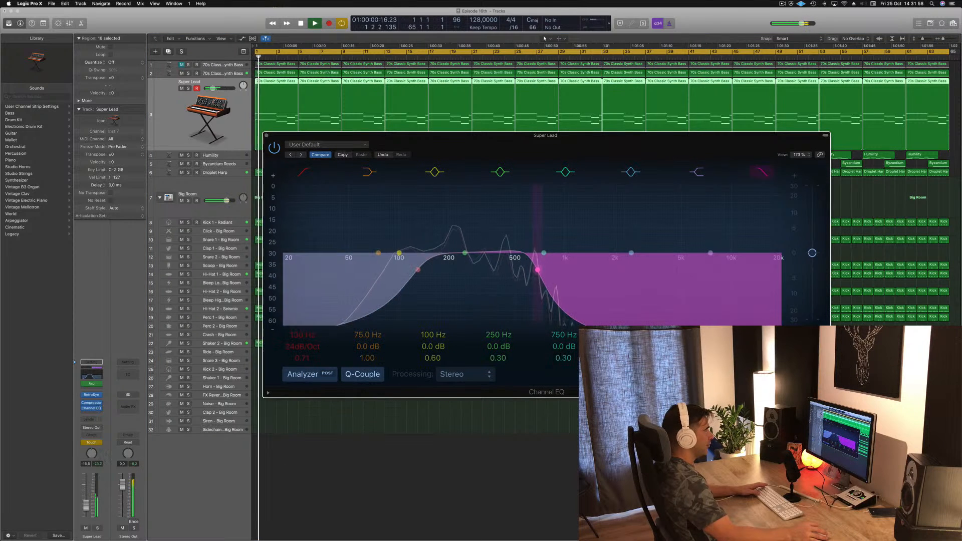
pyautogui.moveTo(721, 308); pyautogui.dragTo(703, 308)
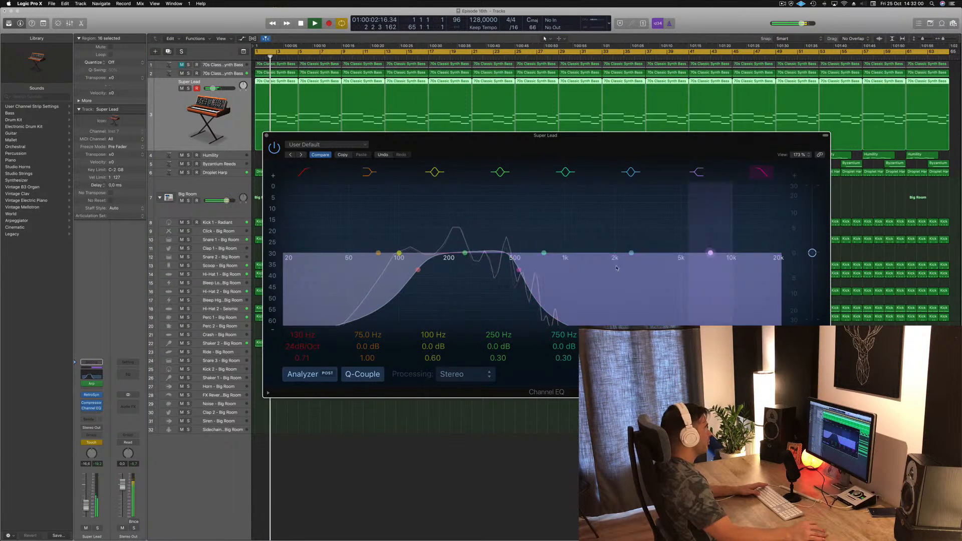
pyautogui.press('space')
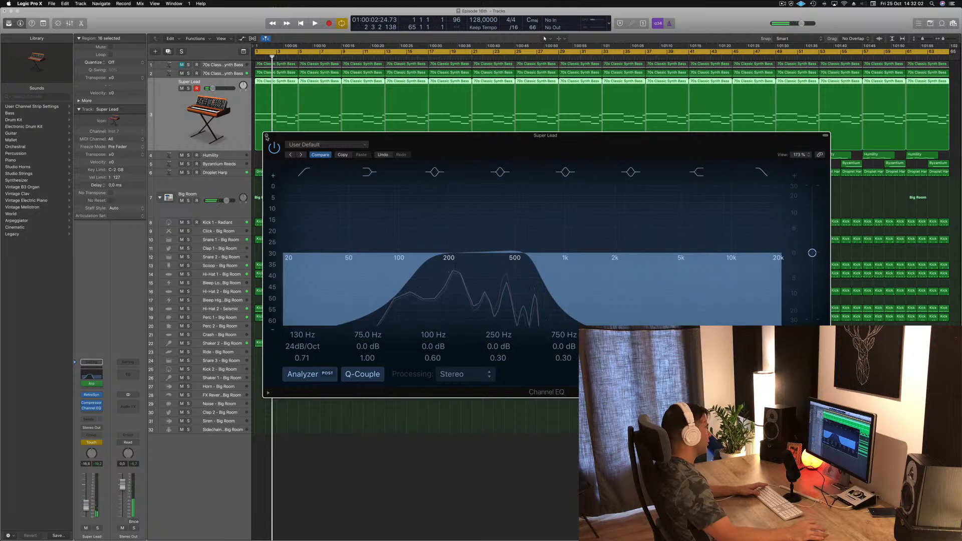
# Step: Close the EQ, reveal track automation, set Super Lead to Read and display its Channel EQ High Cut Frequency lane
pyautogui.click(266, 136)
pyautogui.press('a')
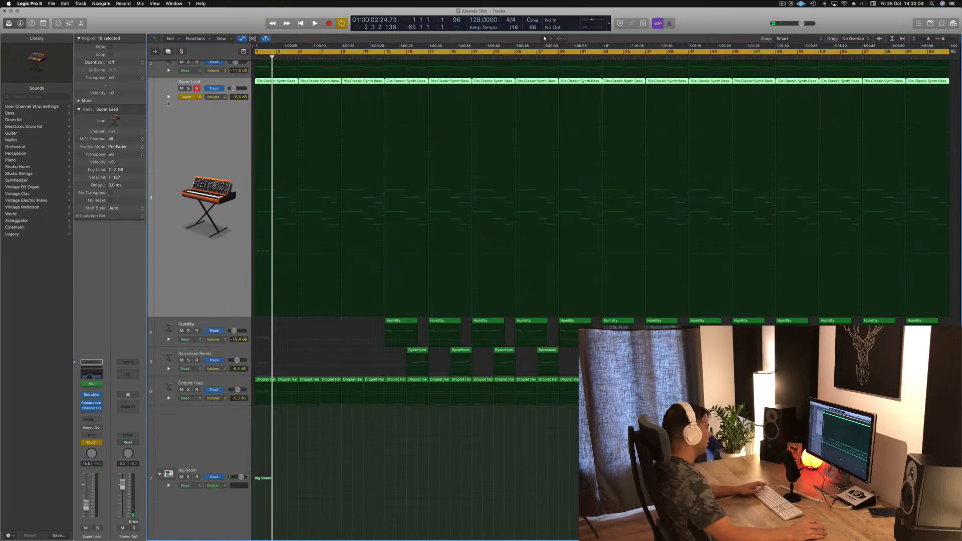
pyautogui.click(196, 98)
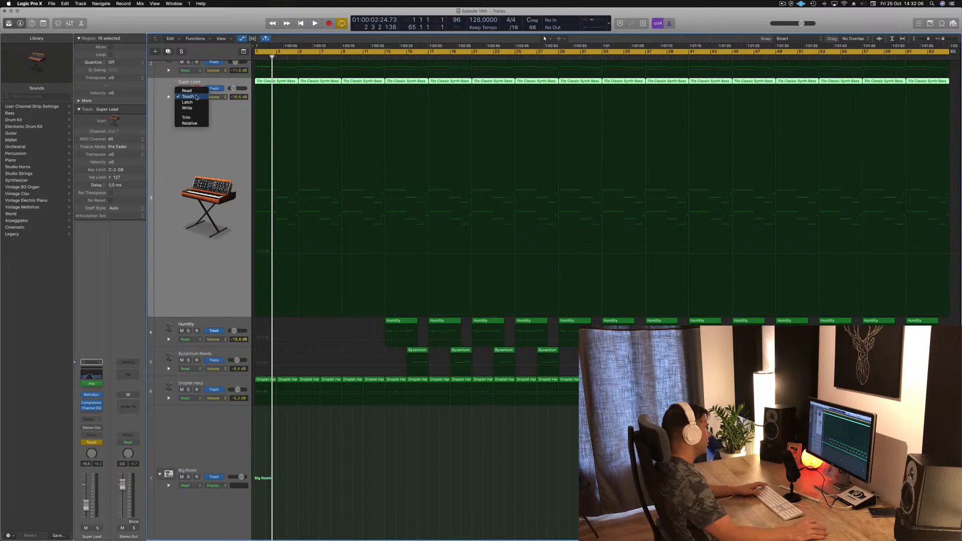
pyautogui.click(218, 99)
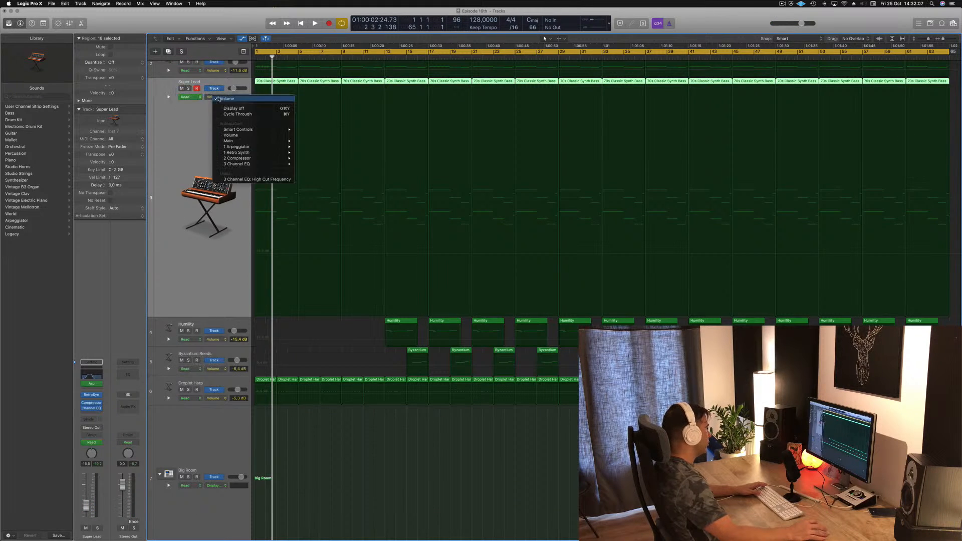
pyautogui.click(257, 179)
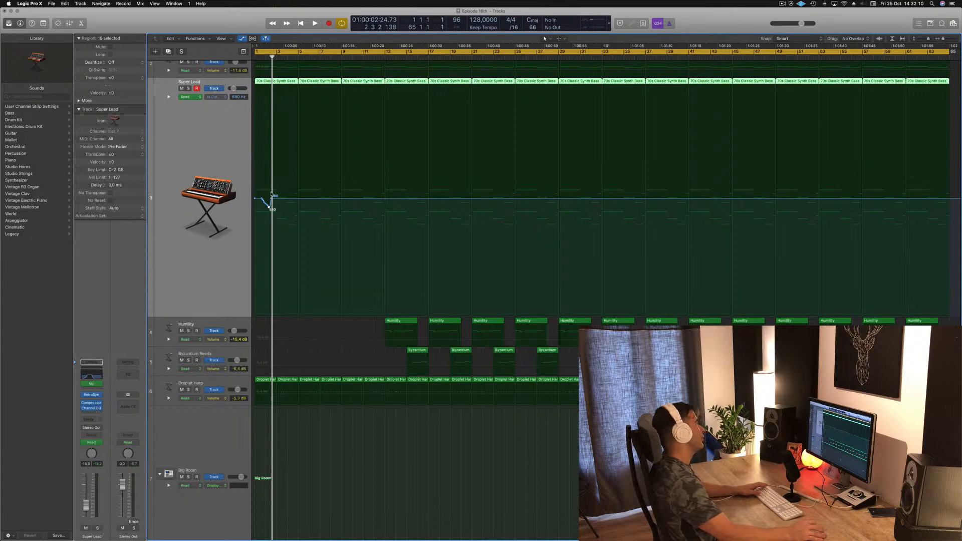
# Step: Replace Super Lead's recorded high-cut points with a ramp rising from 345 Hz at bar 1 to the existing level at bar 13
pyautogui.moveTo(272, 199); pyautogui.dragTo(255, 199)
pyautogui.click(255, 199)
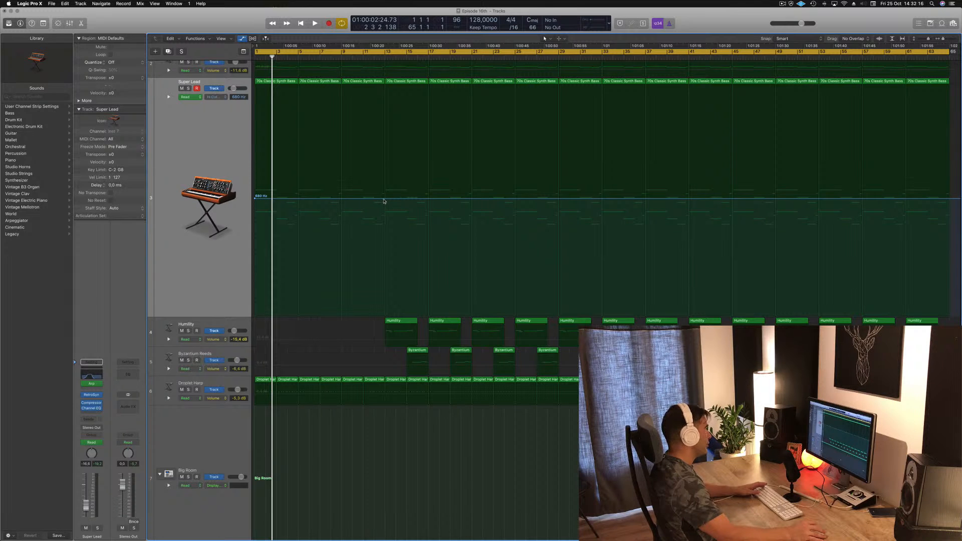
pyautogui.moveTo(255, 200); pyautogui.dragTo(255, 215)
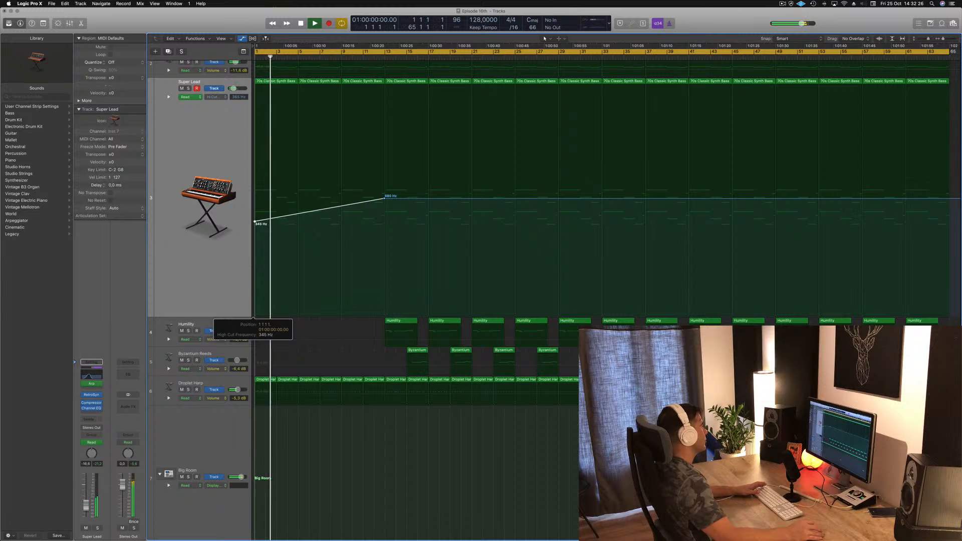
# Step: Solo Super Lead briefly, lower the start of its high-cut ramp to about 275 Hz during playback and save the project
pyautogui.click(97, 529)
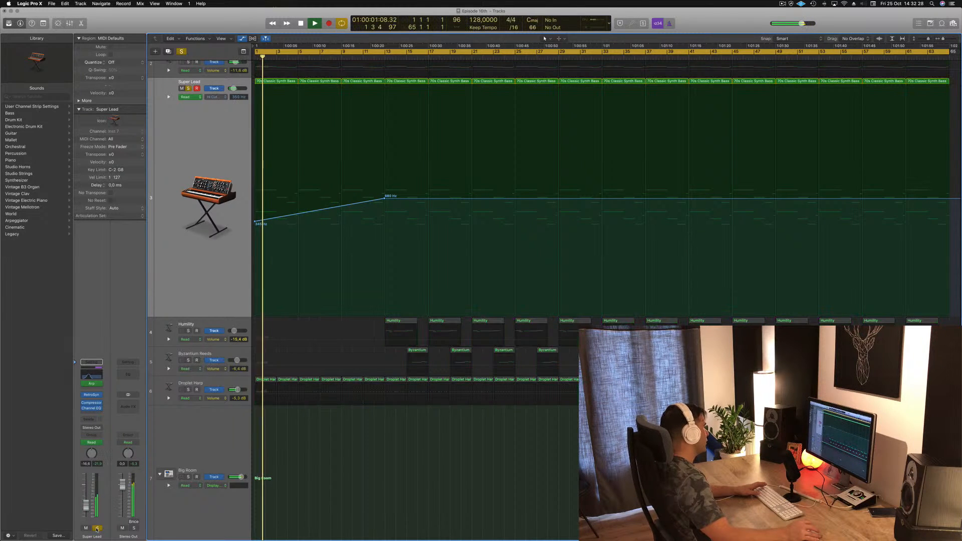
pyautogui.click(97, 529)
pyautogui.press('Return')
pyautogui.moveTo(255, 221); pyautogui.dragTo(256, 229)
pyautogui.scroll(3, 290, 189)
pyautogui.press('super+s')
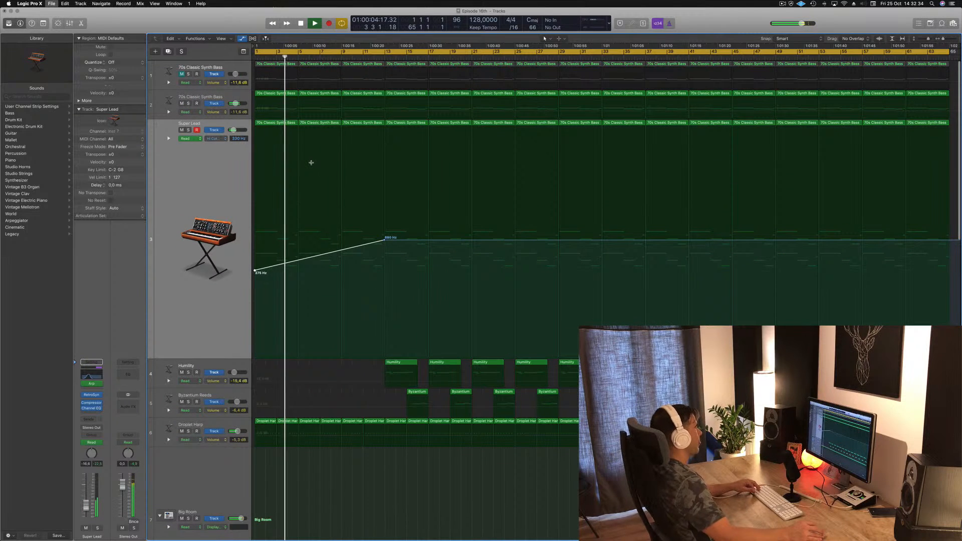
# Step: Listen to the intro, stop it, and examine the notes of the first Droplet Harp and second-track Synth Bass regions
pyautogui.scroll(-2, 327, 173)
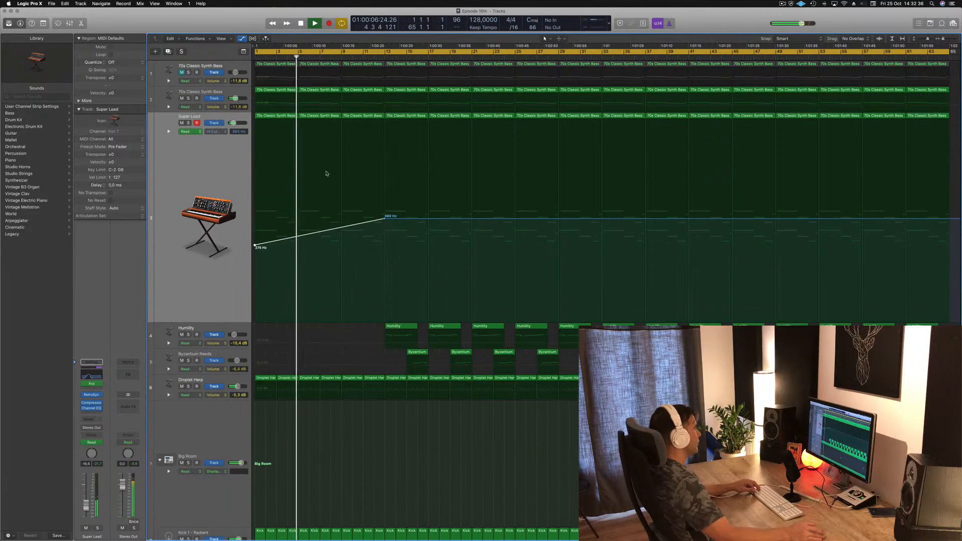
pyautogui.scroll(-2, 327, 173)
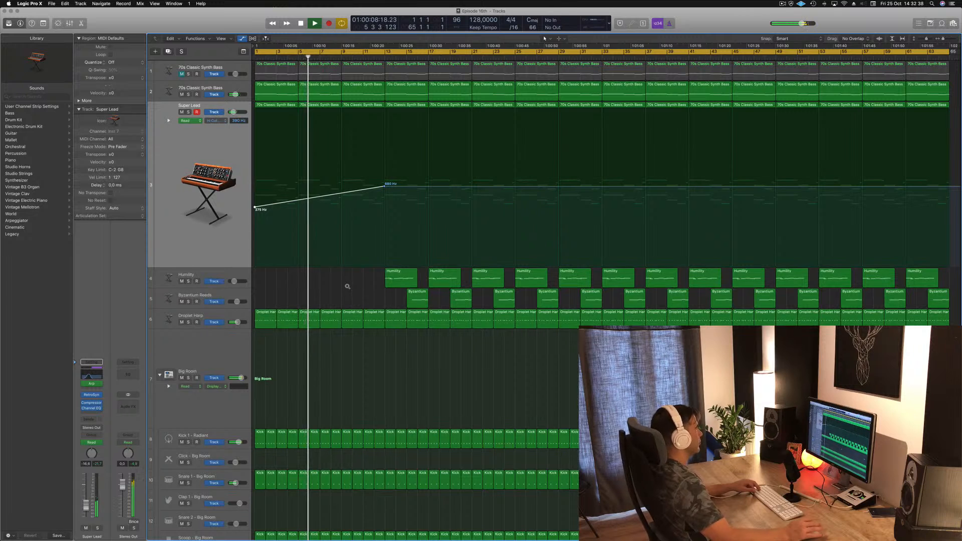
pyautogui.scroll(-1, 349, 287)
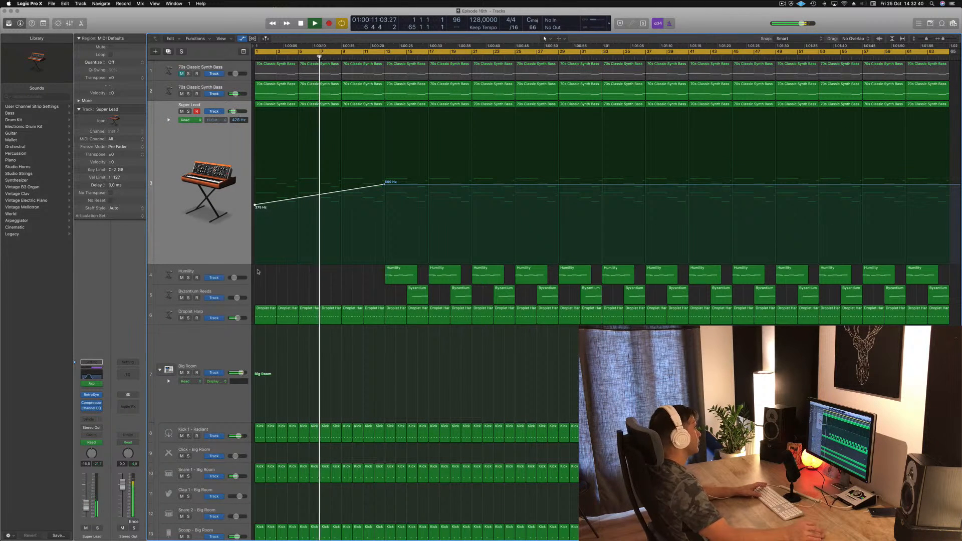
pyautogui.press('space')
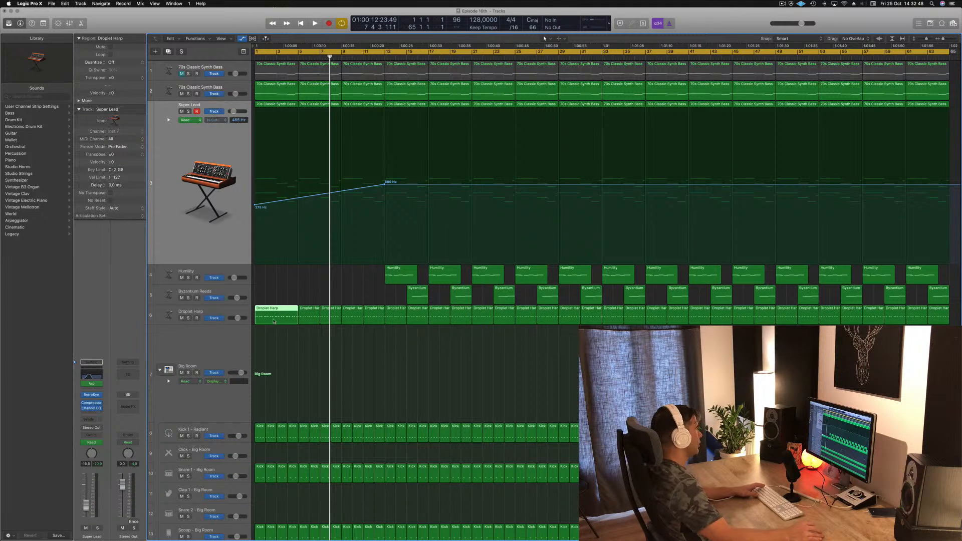
pyautogui.doubleClick(271, 309)
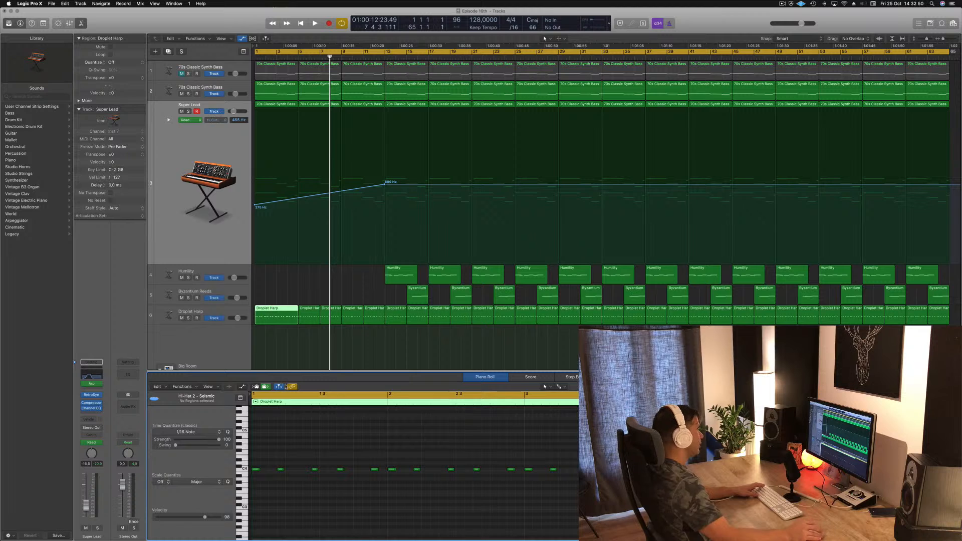
pyautogui.click(267, 86)
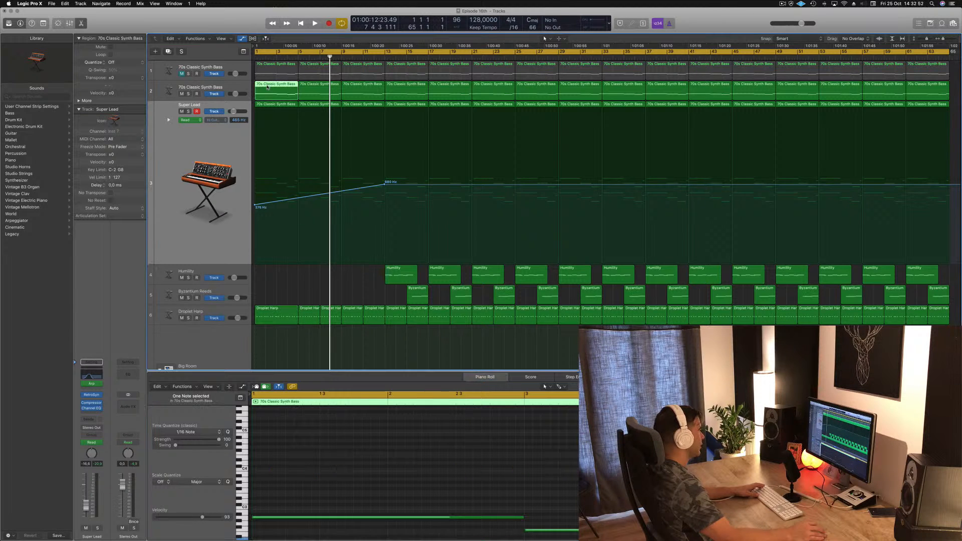
pyautogui.scroll(-3, 346, 498)
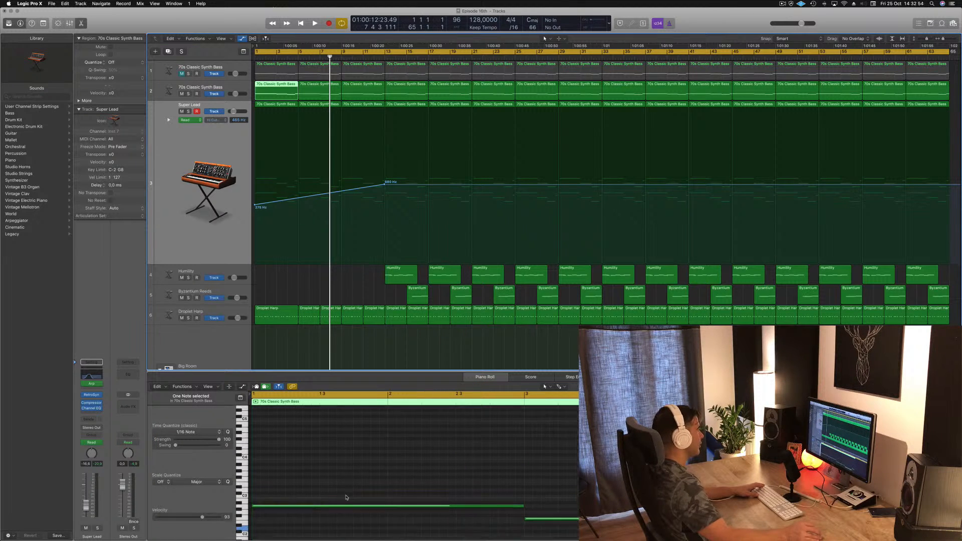
# Step: Replay the intro from the beginning and select the Droplet Harp track to review its notes
pyautogui.press('Return')
pyautogui.press('space')
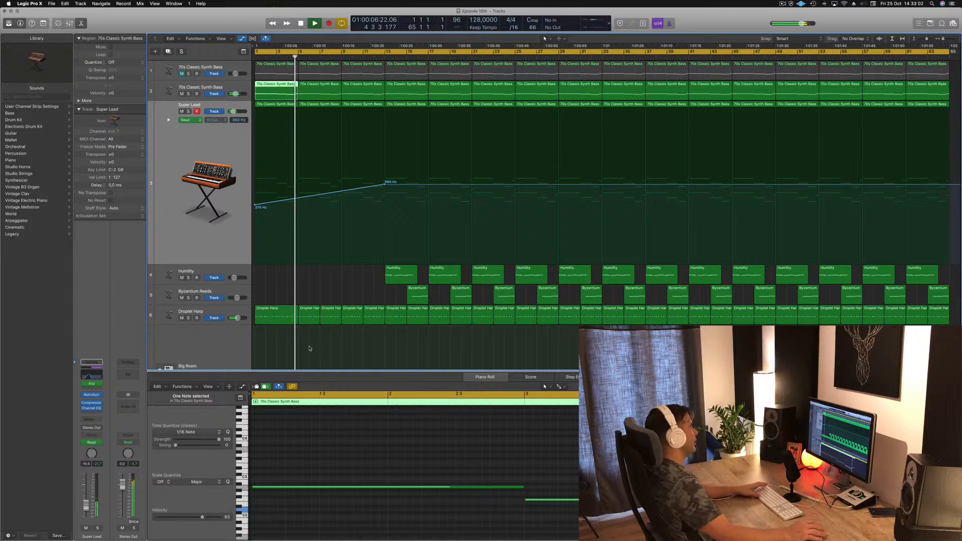
pyautogui.press('Return')
pyautogui.click(226, 310)
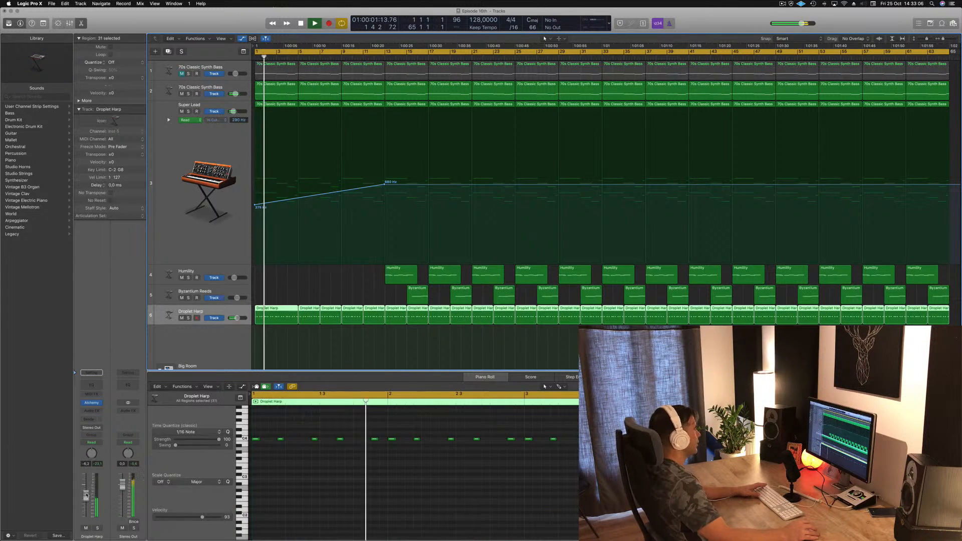
pyautogui.click(329, 272)
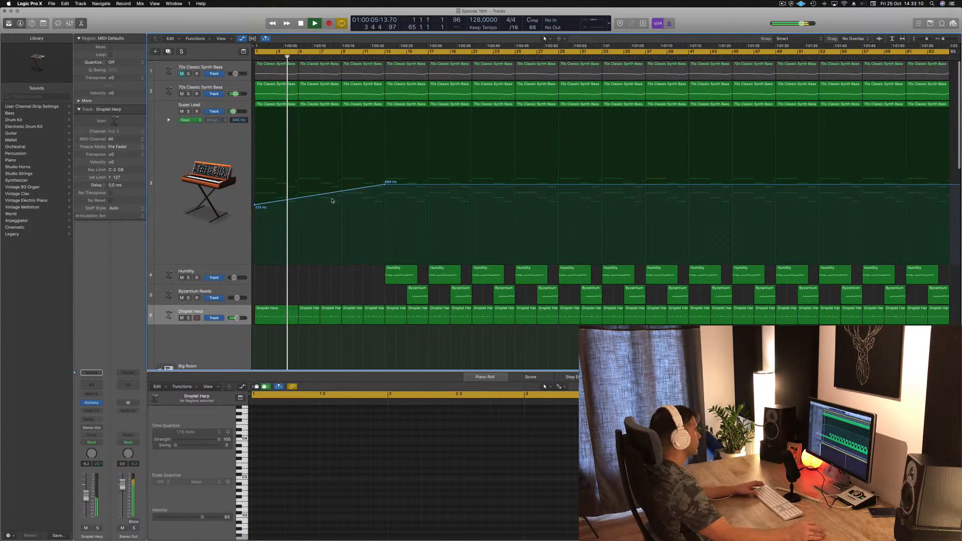
# Step: Lower the end of Super Lead's high-cut ramp to about 490 Hz and move it from bar 13 to bar 9
pyautogui.moveTo(384, 186); pyautogui.dragTo(382, 189)
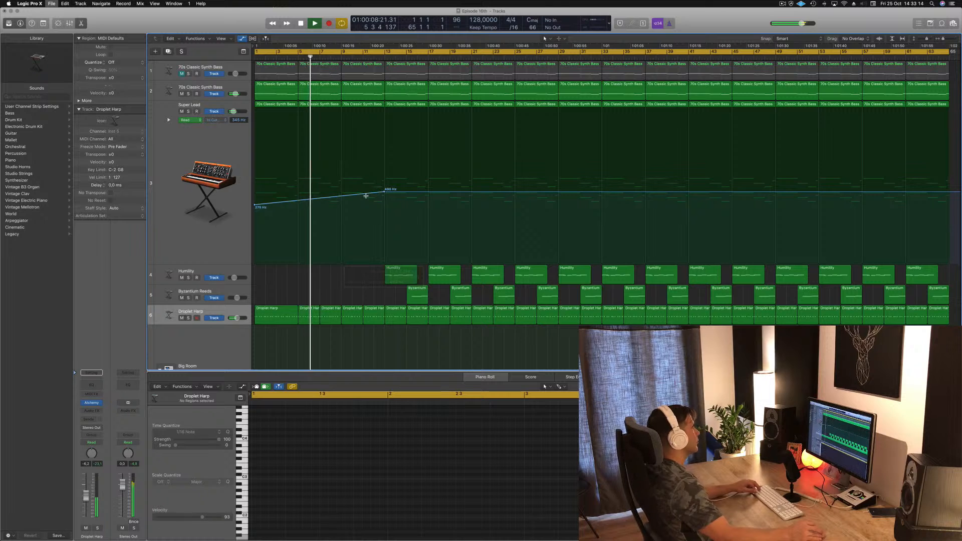
pyautogui.click(384, 191)
pyautogui.moveTo(383, 192); pyautogui.dragTo(341, 191)
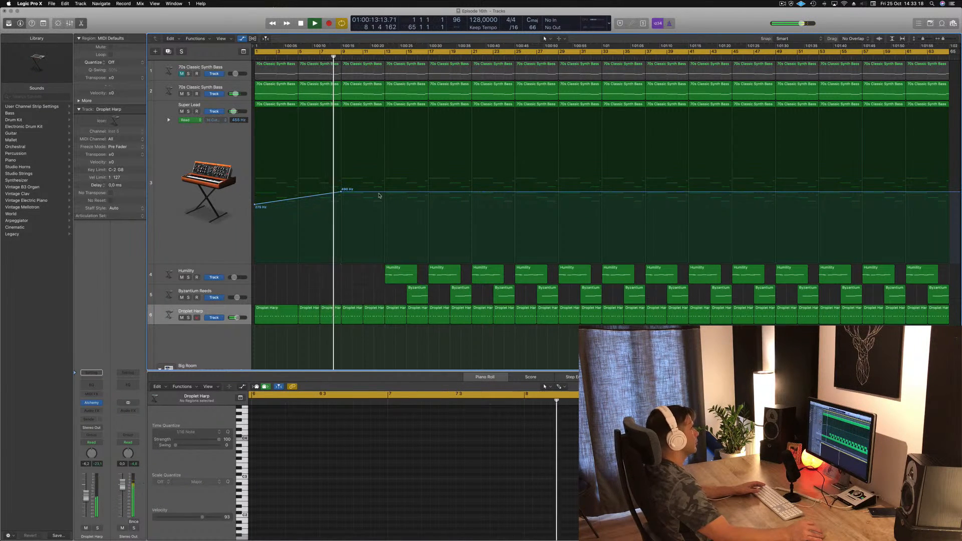
# Step: Drop Super Lead's high cut to about 315 Hz at bar 9, ramp it back up by bar 13, and restart playback
pyautogui.click(386, 192)
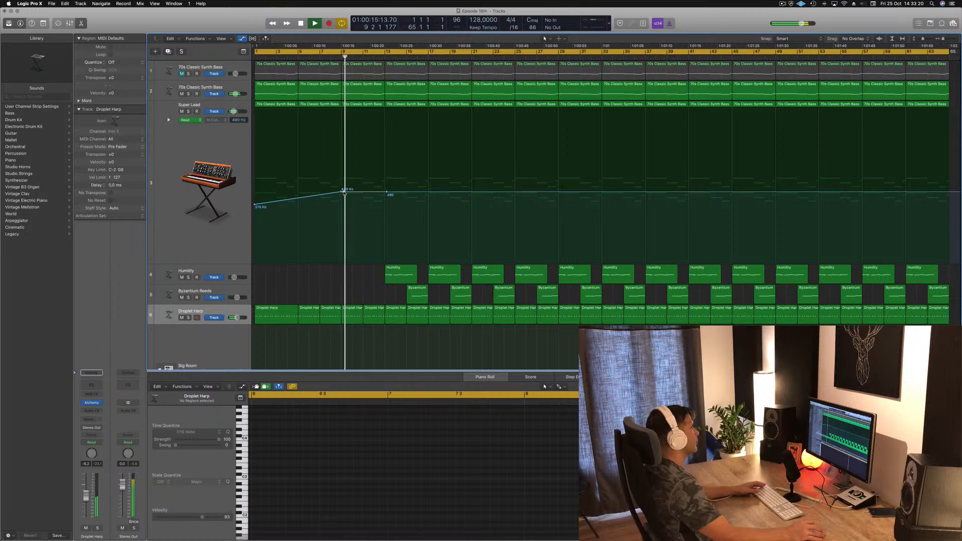
pyautogui.moveTo(345, 191)
pyautogui.mouseDown()
pyautogui.moveTo(342, 230)
pyautogui.moveTo(342, 201)
pyautogui.mouseUp()
pyautogui.press('Return')
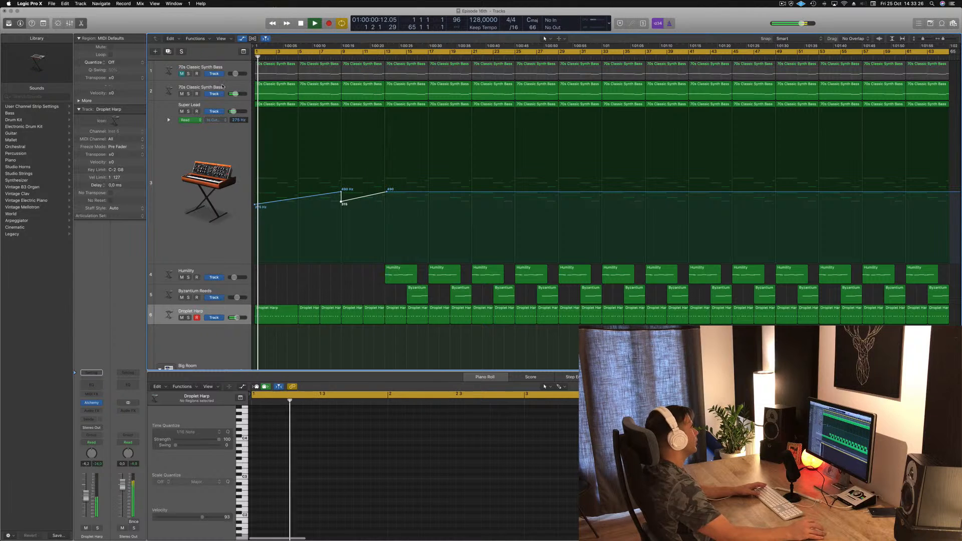
# Step: Set the second 70s Classic Synth Bass track to Touch and record a Cutoff sweep in Alchemy during playback
pyautogui.click(223, 87)
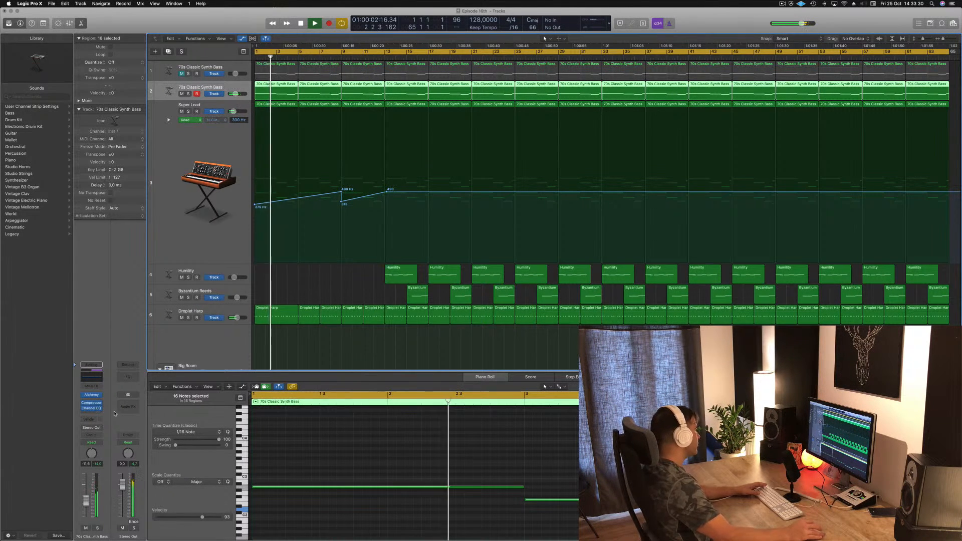
pyautogui.click(92, 443)
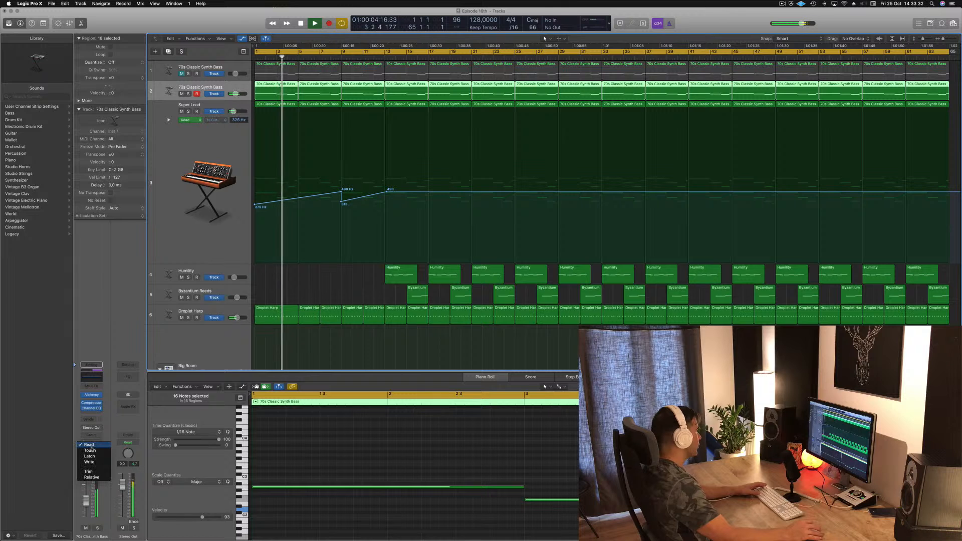
pyautogui.click(89, 451)
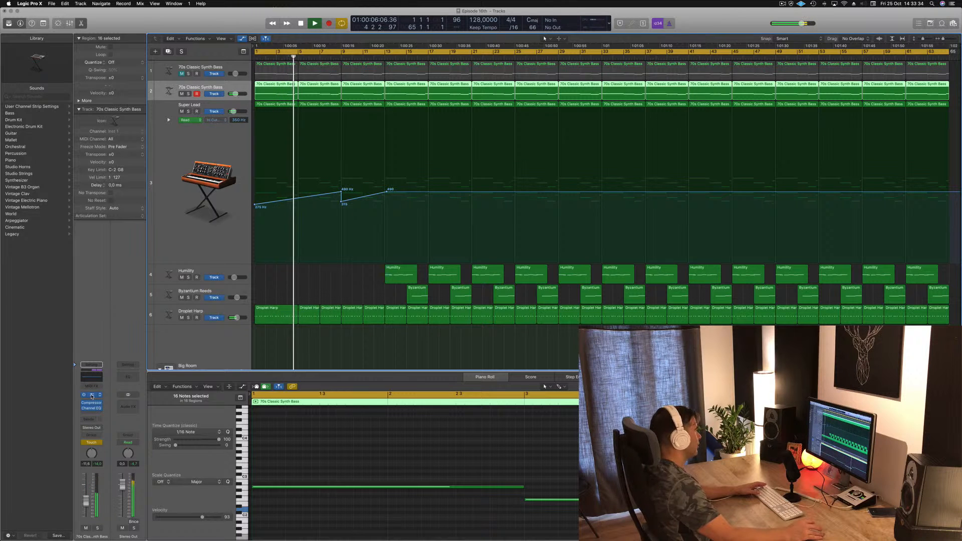
pyautogui.click(92, 396)
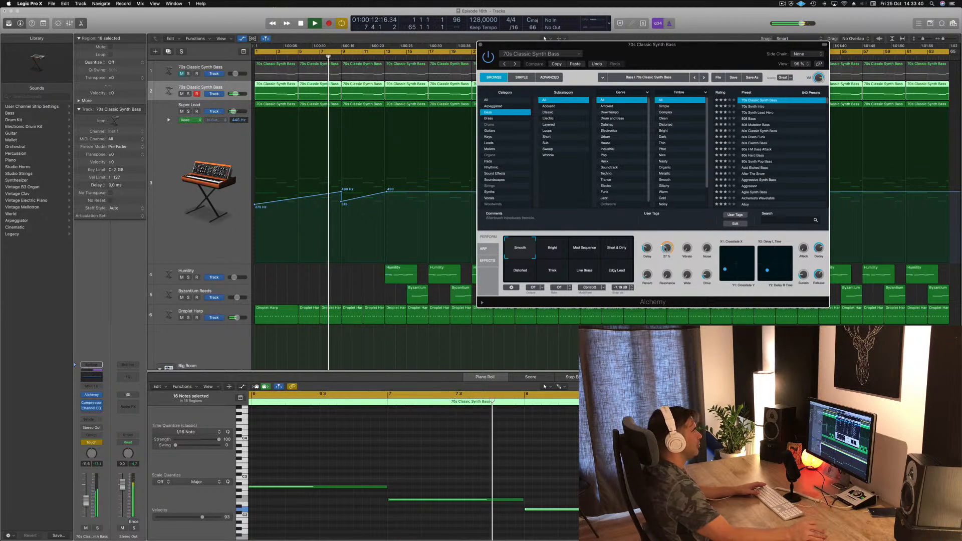
pyautogui.moveTo(667, 249); pyautogui.dragTo(667, 247)
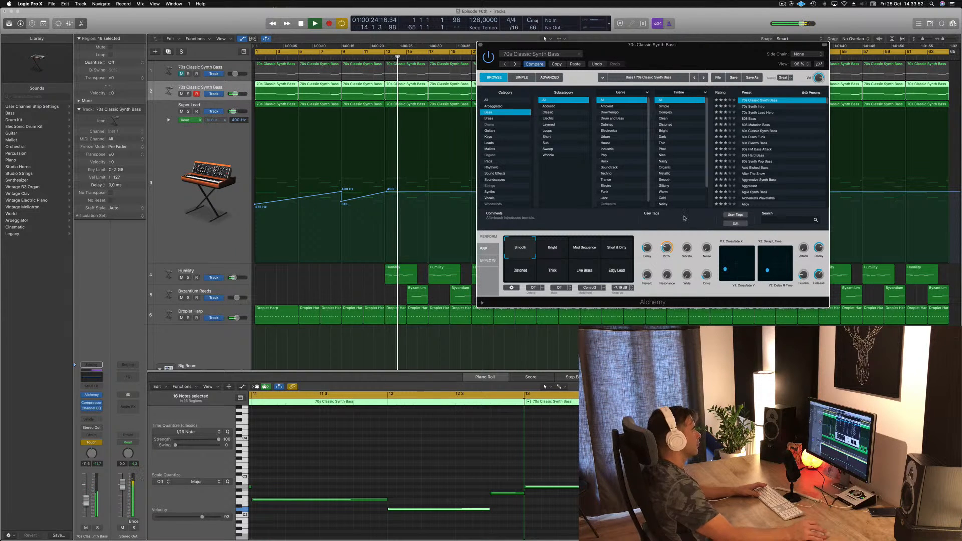
# Step: Move the Alchemy window aside, stop playback, show the toolbar and enable track zoom for the bass automation
pyautogui.moveTo(583, 56); pyautogui.dragTo(665, 61)
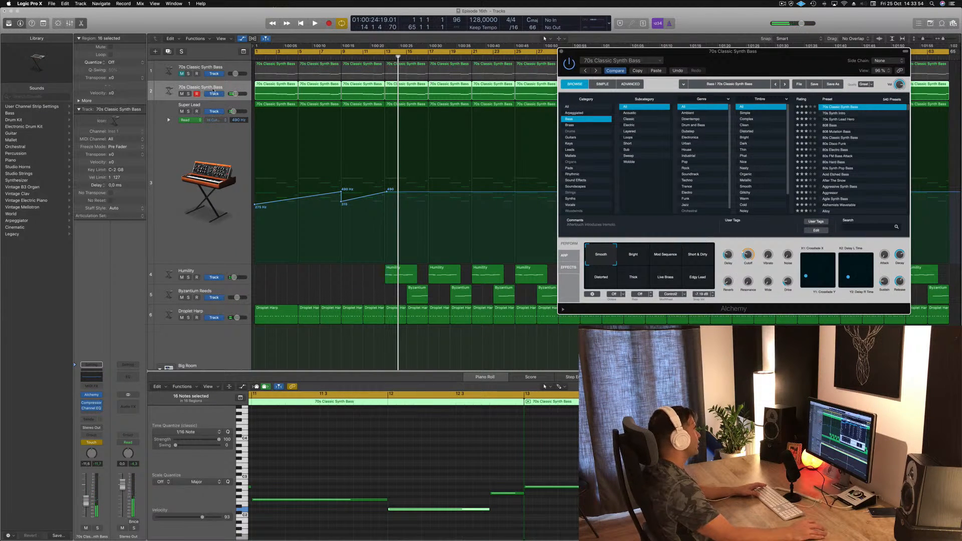
pyautogui.click(202, 32)
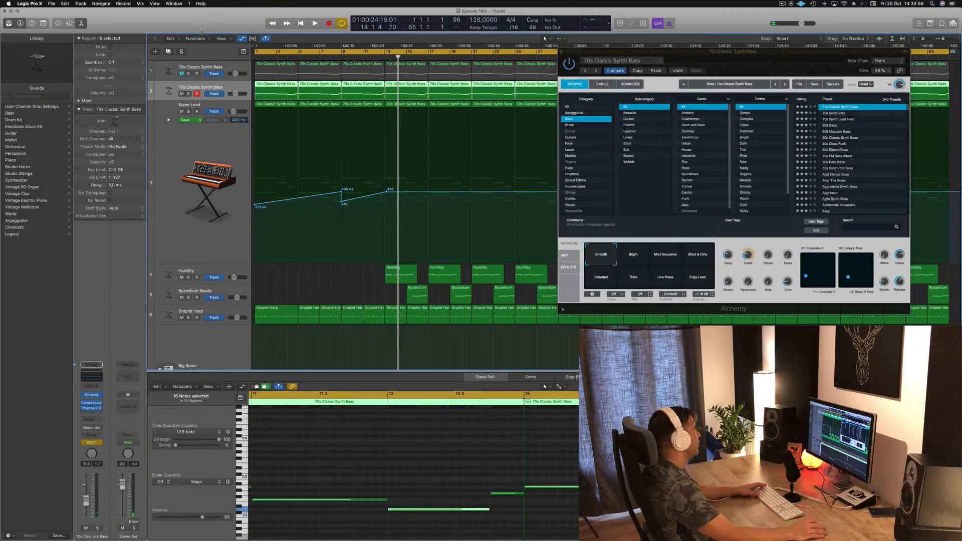
pyautogui.press('ctrl+alt+super+t')
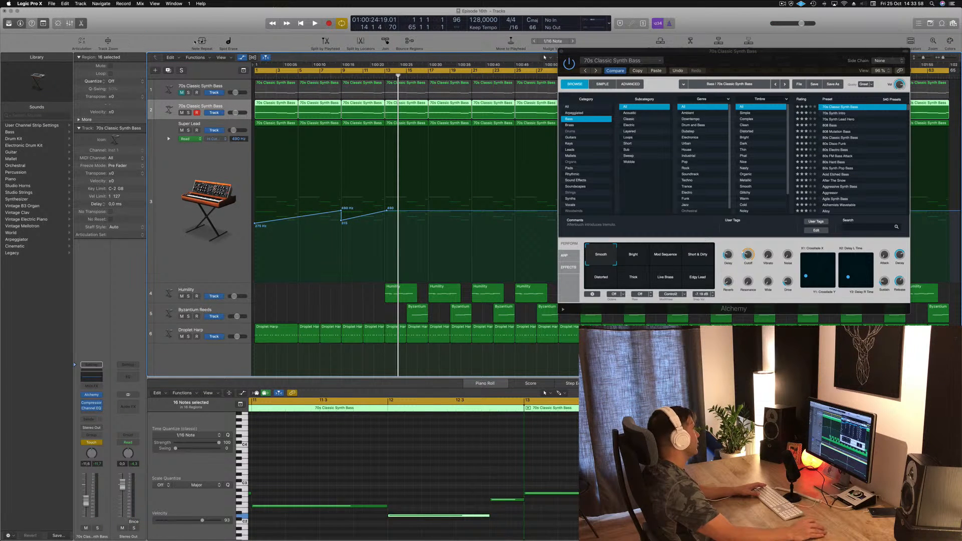
pyautogui.click(108, 41)
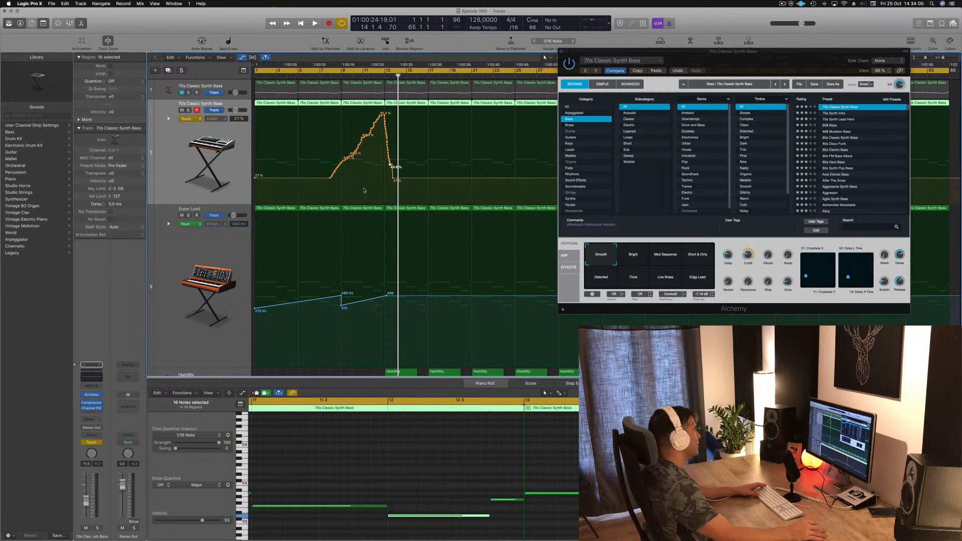
# Step: Remove the recorded Cutoff sweep from the bass lane, restart playback and set the track's automation mode to Read
pyautogui.moveTo(393, 178); pyautogui.dragTo(325, 178)
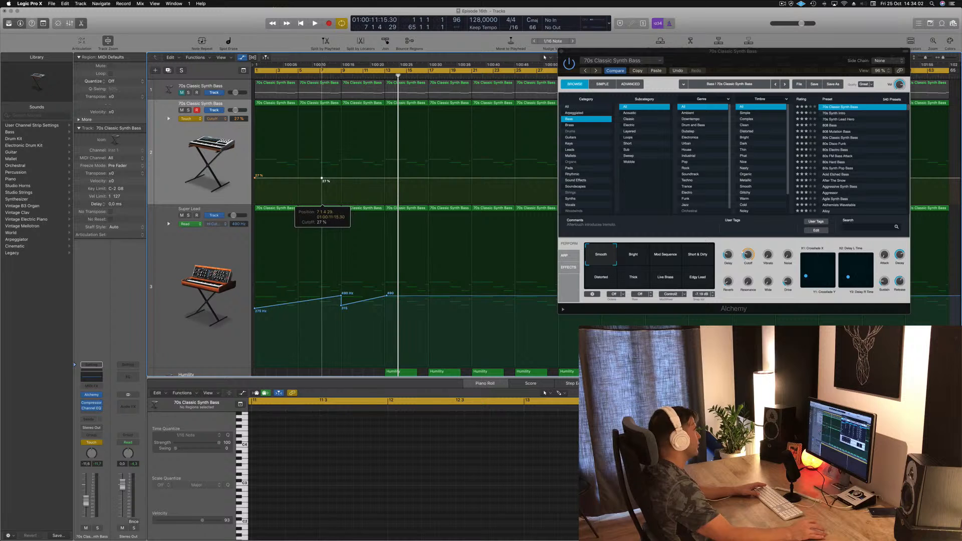
pyautogui.press('space')
pyautogui.click(191, 118)
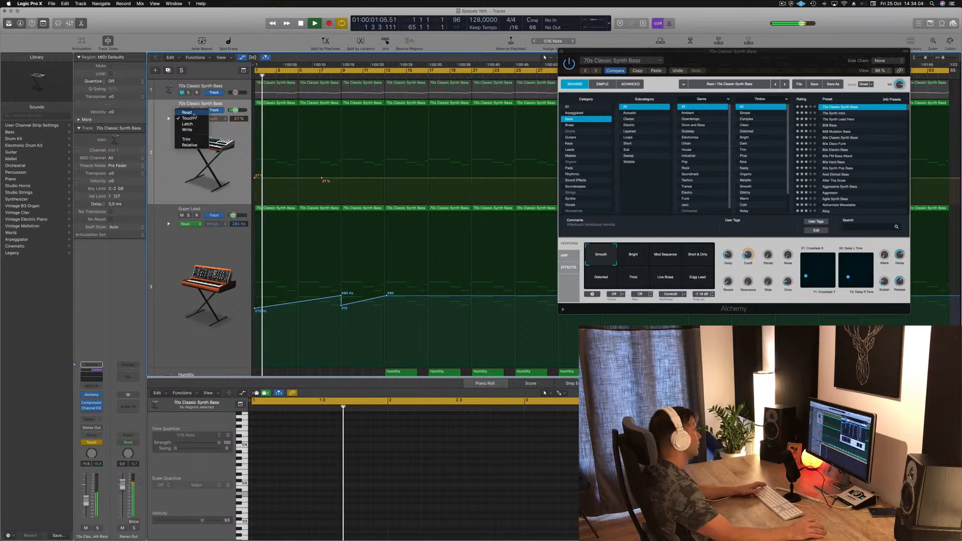
pyautogui.click(189, 112)
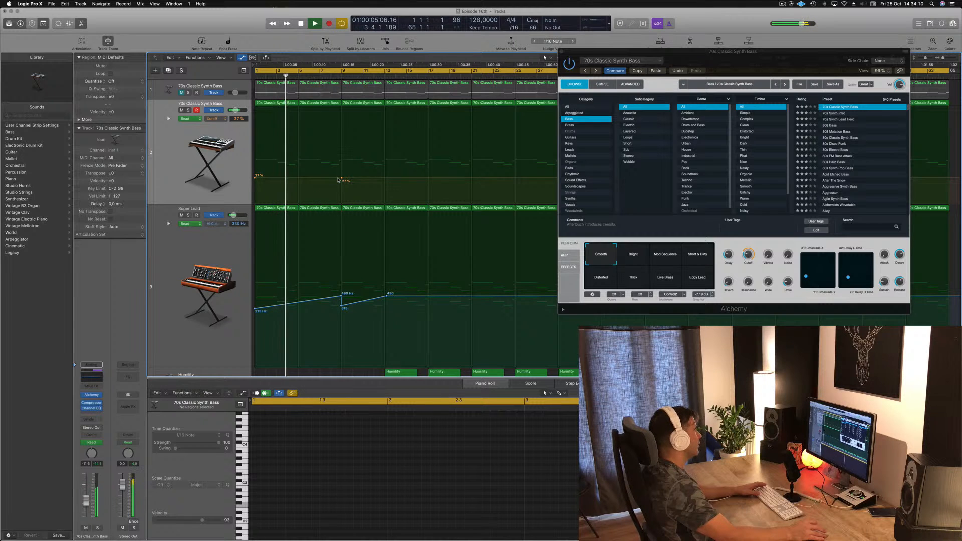
# Step: Shape the bass Cutoff automation with rises into bars 9 and 13, dipping to about 27% before each, and restart playback
pyautogui.moveTo(339, 178)
pyautogui.mouseDown()
pyautogui.moveTo(341, 164)
pyautogui.moveTo(331, 178)
pyautogui.mouseUp()
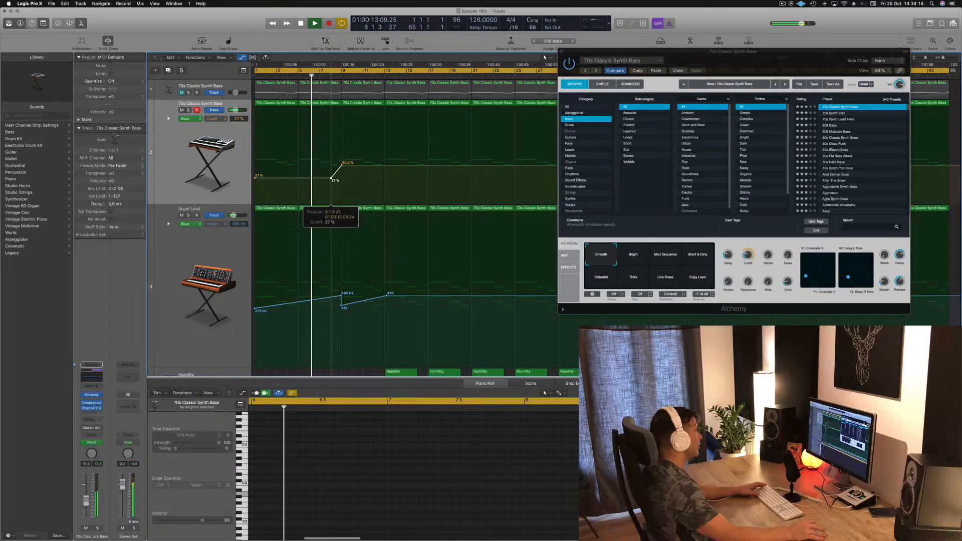
pyautogui.click(341, 165)
pyautogui.moveTo(341, 164); pyautogui.dragTo(386, 159)
pyautogui.press('space')
pyautogui.press('space')
pyautogui.press('space')
pyautogui.press('space')
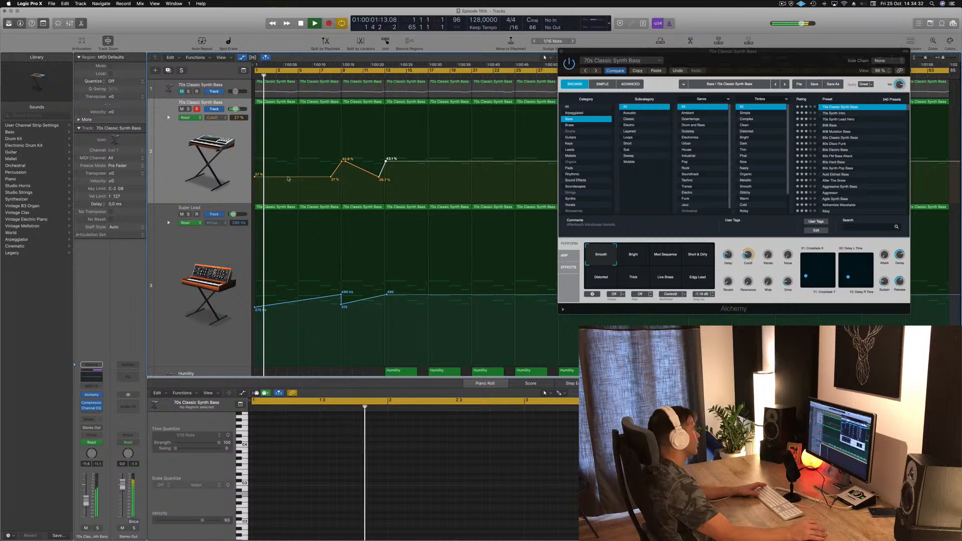
# Step: Add a brief Cutoff peak at bar 5 in the bass automation and play the arrangement from the beginning
pyautogui.click(290, 178)
pyautogui.click(301, 177)
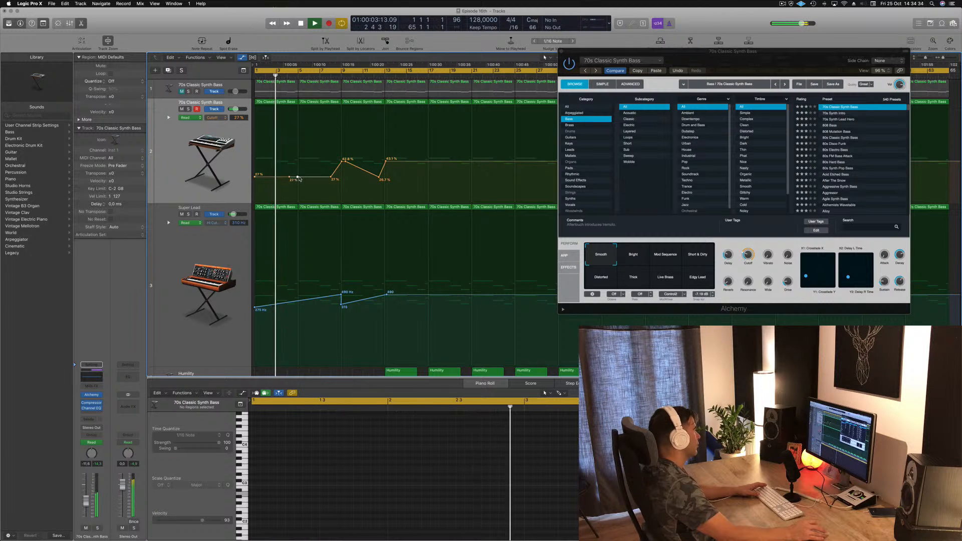
pyautogui.moveTo(301, 178)
pyautogui.mouseDown()
pyautogui.moveTo(296, 158)
pyautogui.moveTo(299, 179)
pyautogui.mouseUp()
pyautogui.press('Return')
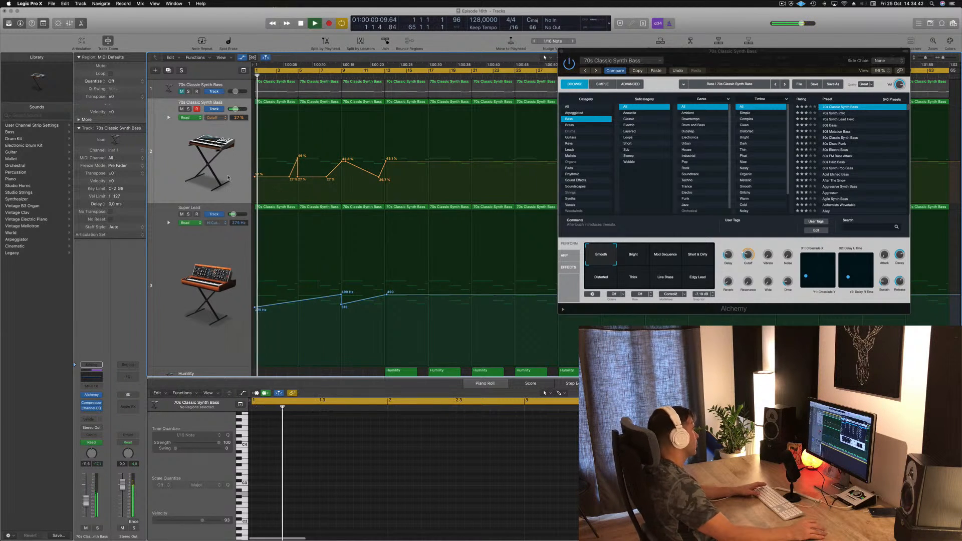
# Step: Select the Droplet Harp track and lower its volume
pyautogui.click(189, 179)
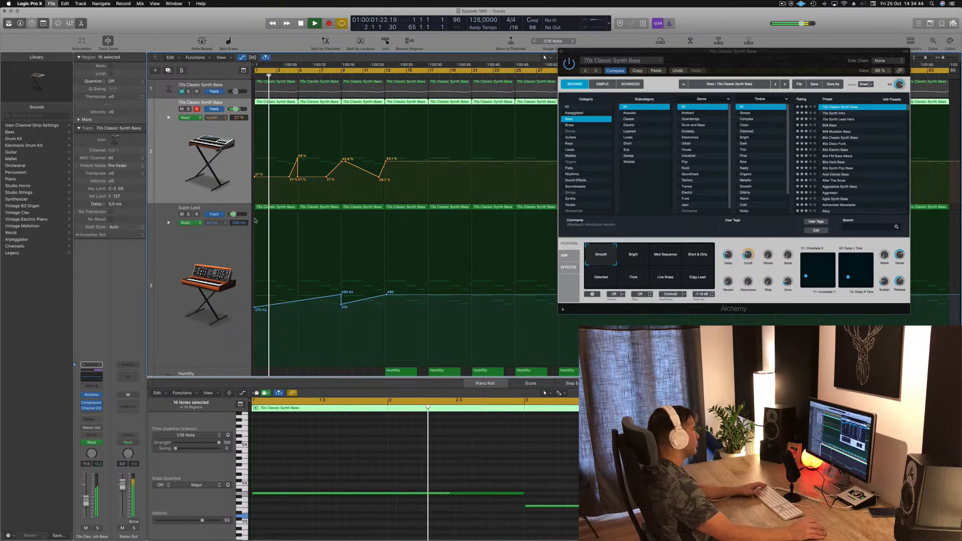
pyautogui.scroll(-10, 199, 259)
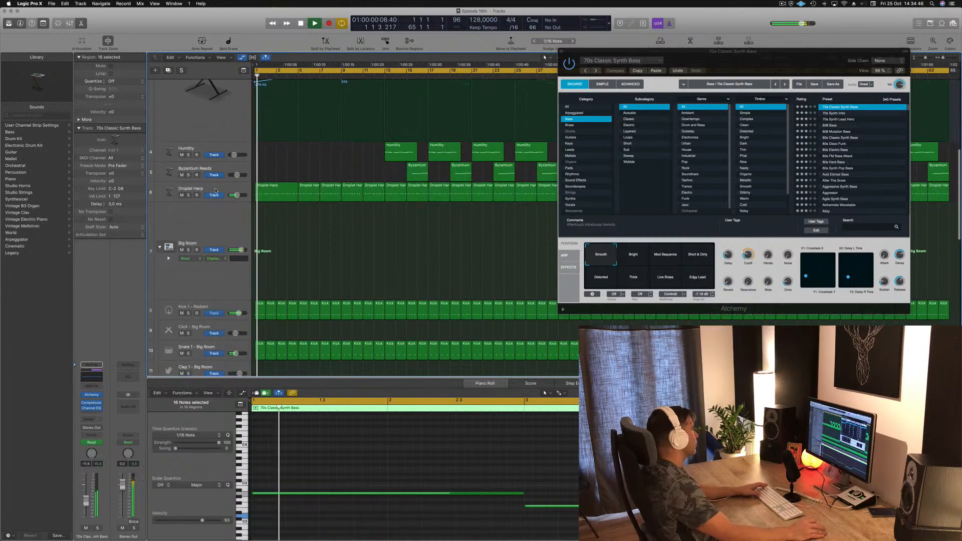
pyautogui.click(154, 207)
pyautogui.scroll(-4, 154, 207)
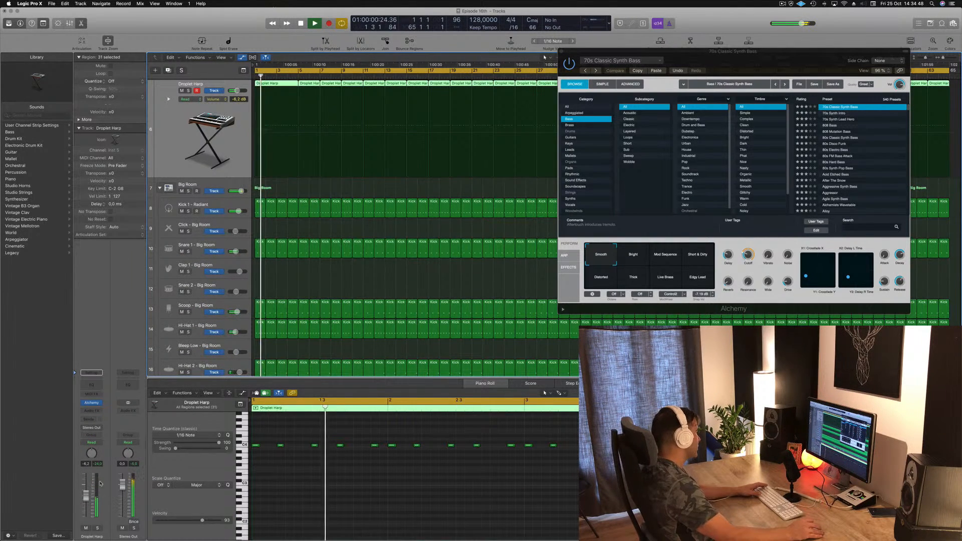
pyautogui.moveTo(85, 497); pyautogui.dragTo(85, 503)
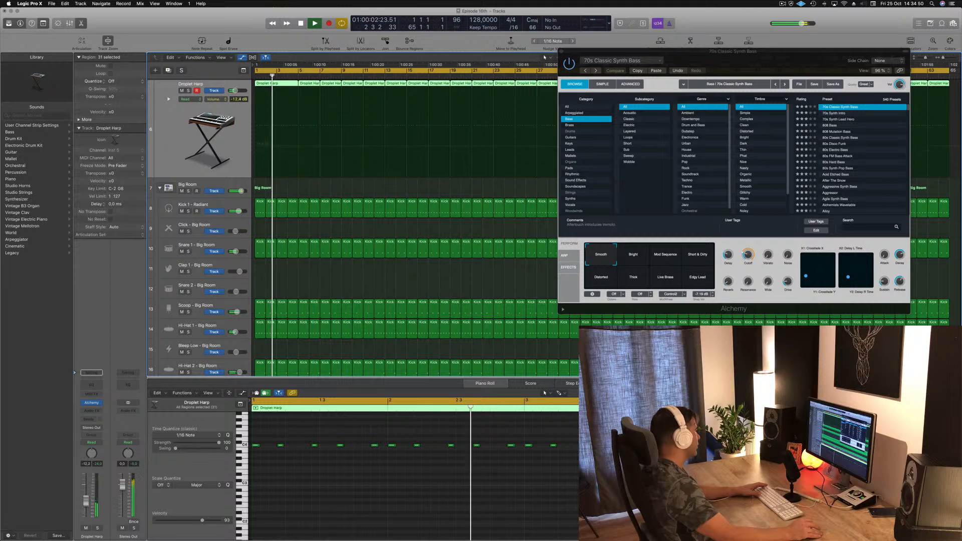
# Step: Add a Channel EQ low cut at 350 Hz to Droplet Harp, close the plug-in windows and restart playback
pyautogui.click(94, 388)
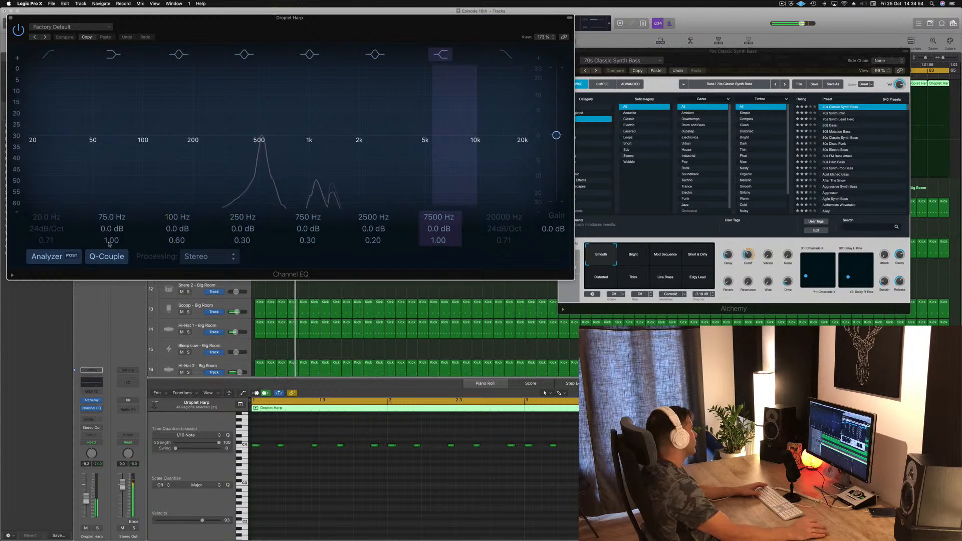
pyautogui.moveTo(34, 116); pyautogui.dragTo(210, 116)
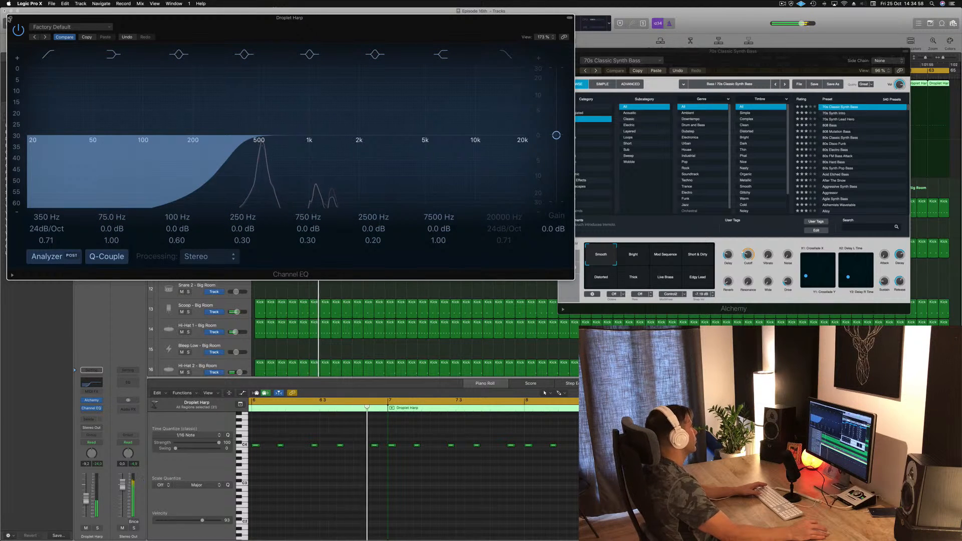
pyautogui.click(11, 19)
pyautogui.moveTo(597, 48); pyautogui.dragTo(556, 47)
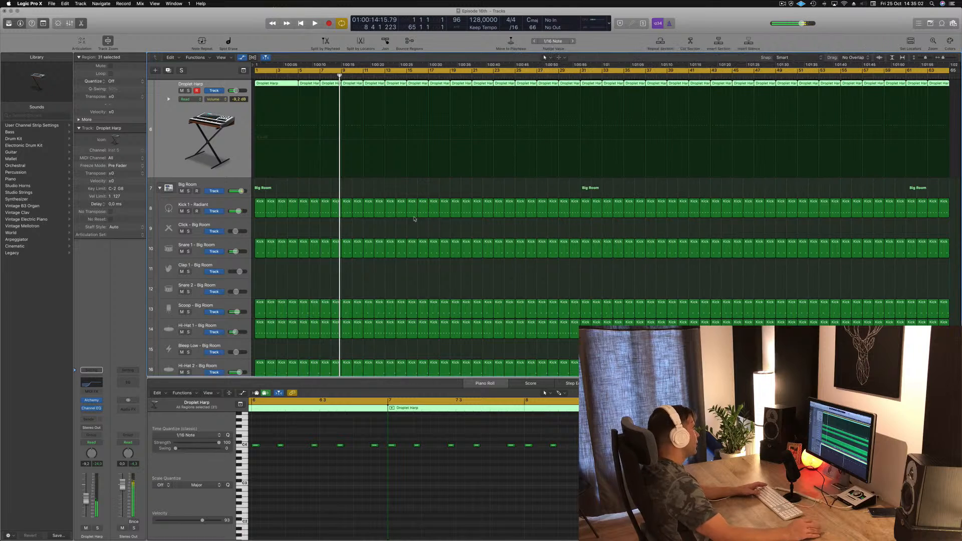
pyautogui.scroll(5, 350, 226)
pyautogui.press('Return')
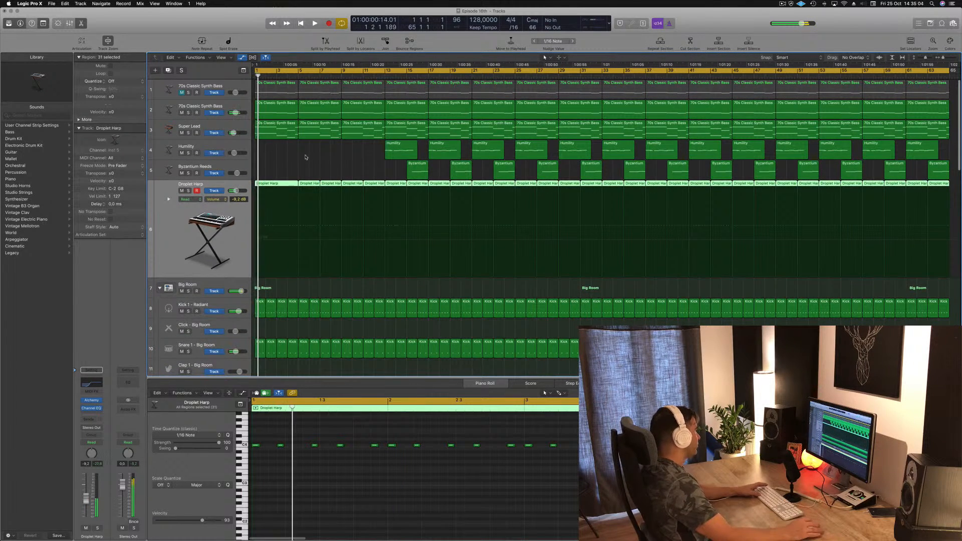
# Step: Duplicate the Super Lead track, copy its first four-bar region onto the new track and delete the copied automation
pyautogui.click(235, 127)
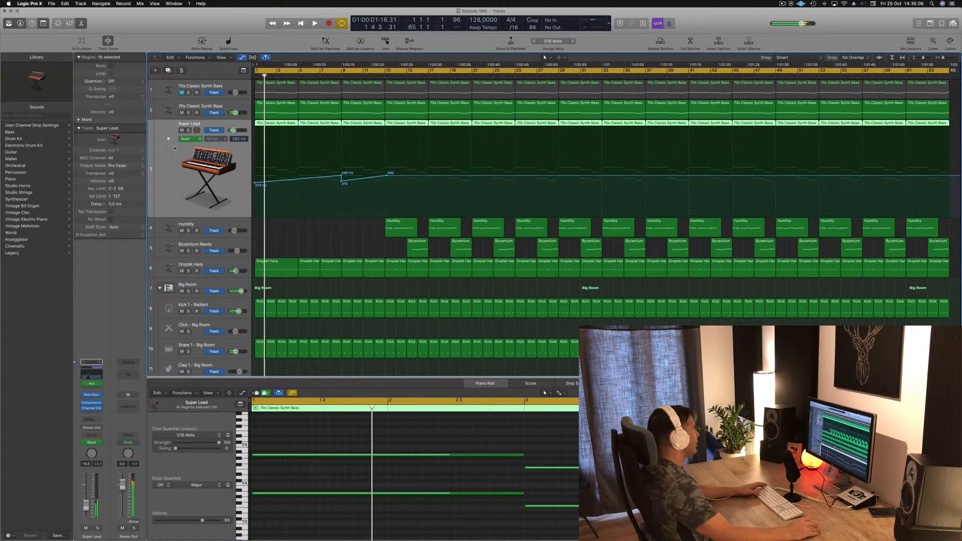
pyautogui.press('super+d')
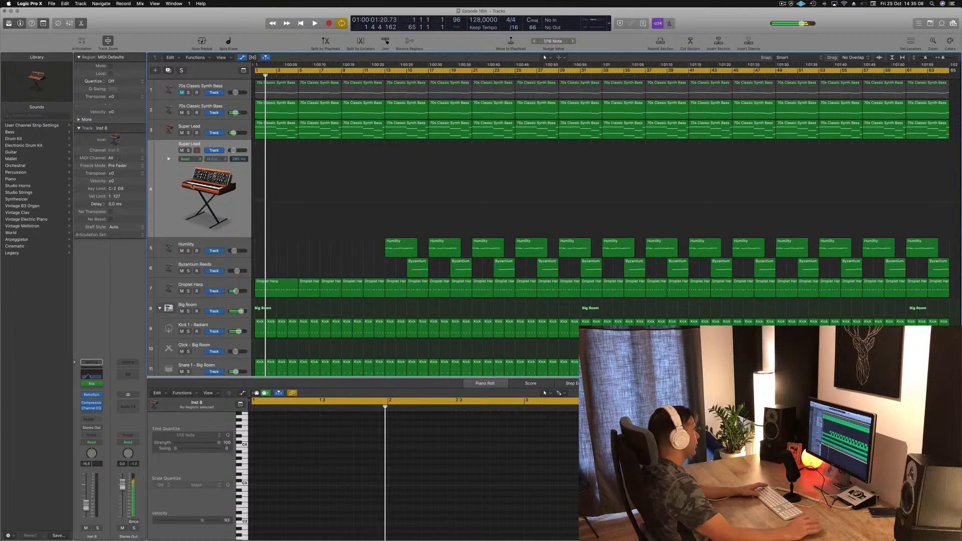
pyautogui.click(279, 135)
pyautogui.moveTo(280, 134); pyautogui.dragTo(276, 171)
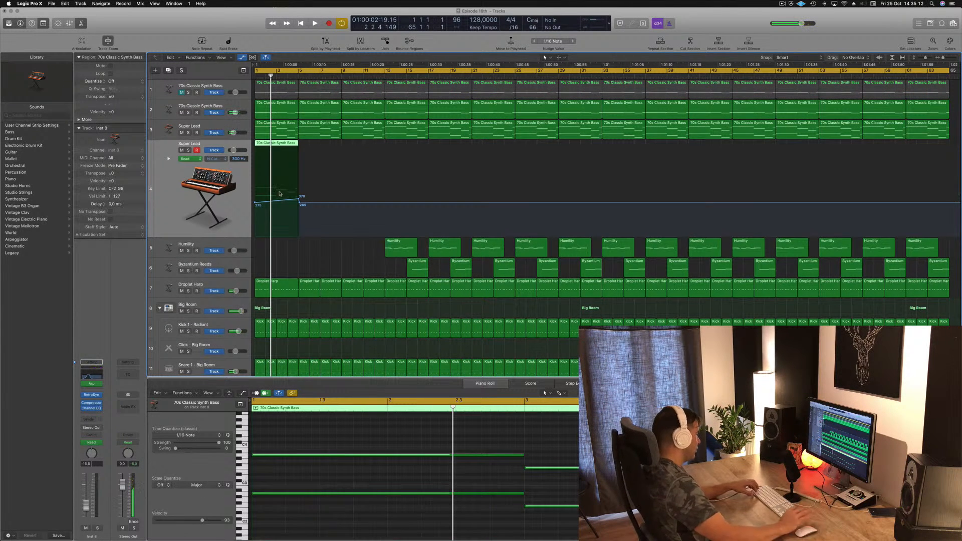
pyautogui.press('ctrl+super+BackSpace')
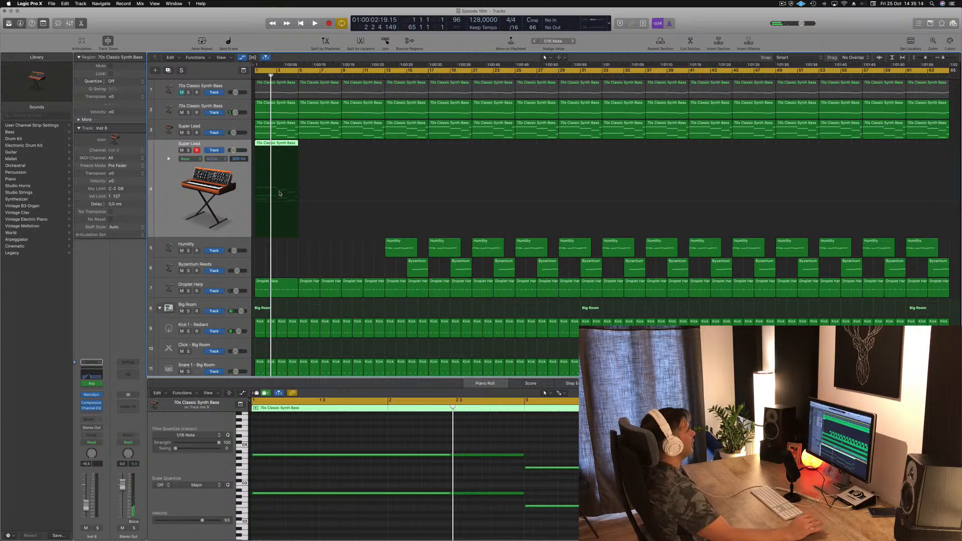
# Step: Shorten the paired notes at bars 1, 3 and 4 of the copied region to about one beat and start playback
pyautogui.press('super+Left')
pyautogui.moveTo(405, 439); pyautogui.dragTo(428, 499)
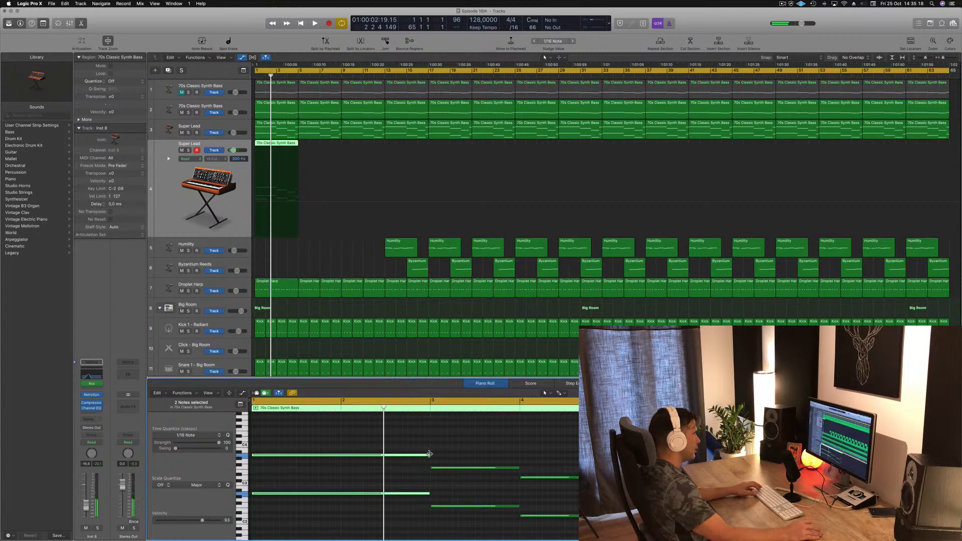
pyautogui.moveTo(428, 455); pyautogui.dragTo(267, 461)
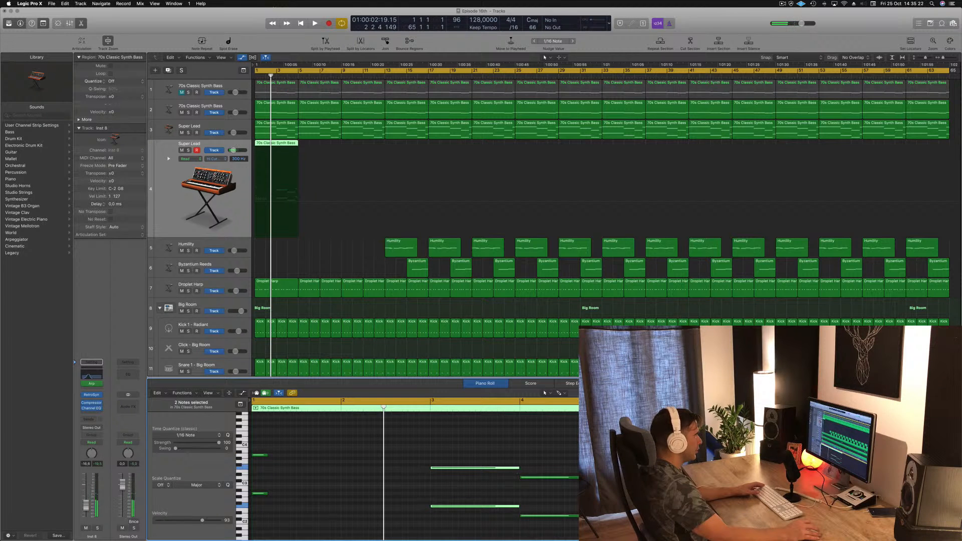
pyautogui.moveTo(511, 468); pyautogui.dragTo(451, 471)
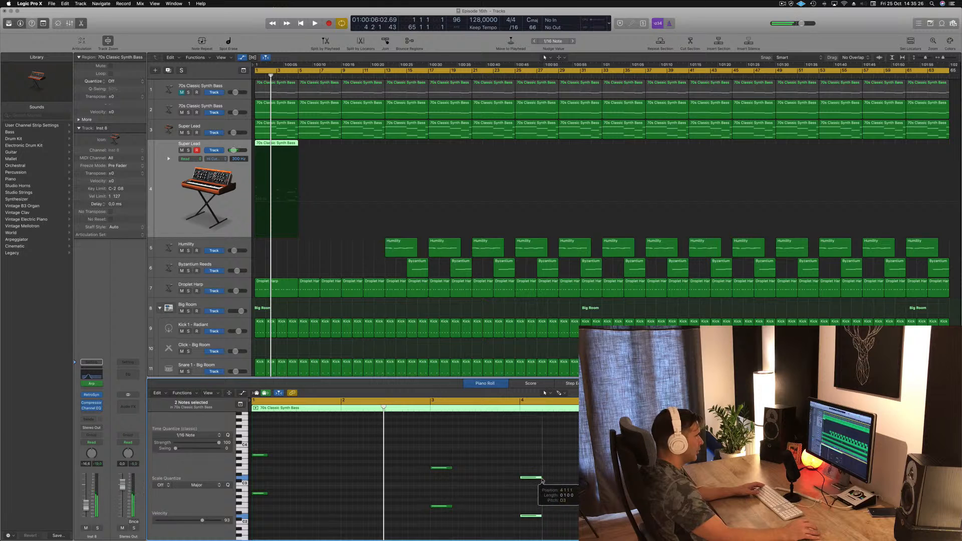
pyautogui.press('space')
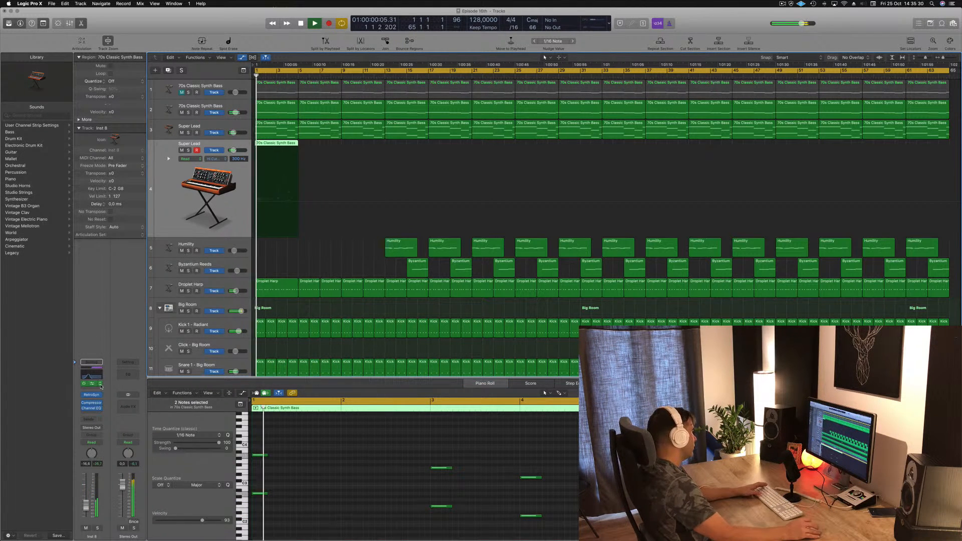
# Step: Remove the Arpeggiator from the duplicated Super Lead track, open its Retro Synth and restart playback
pyautogui.click(100, 384)
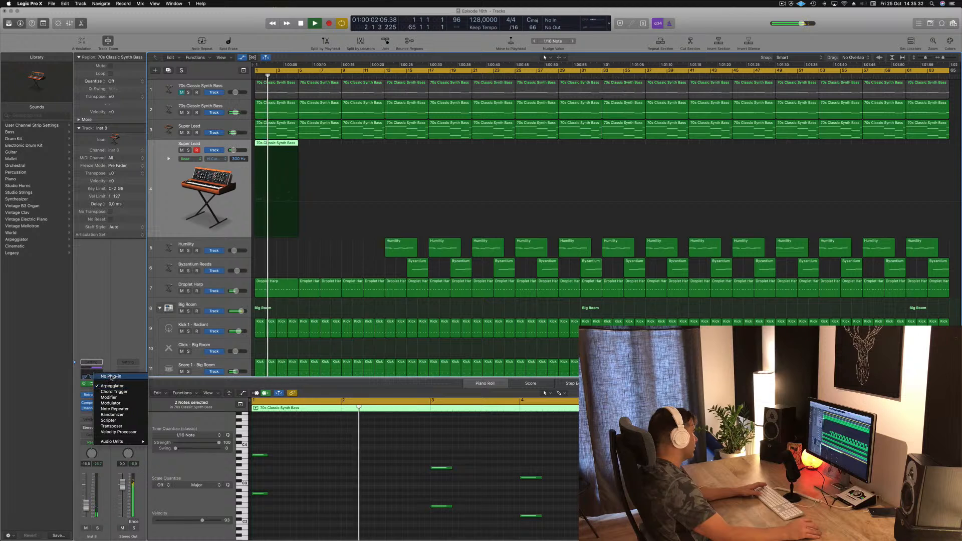
pyautogui.click(105, 376)
pyautogui.click(92, 395)
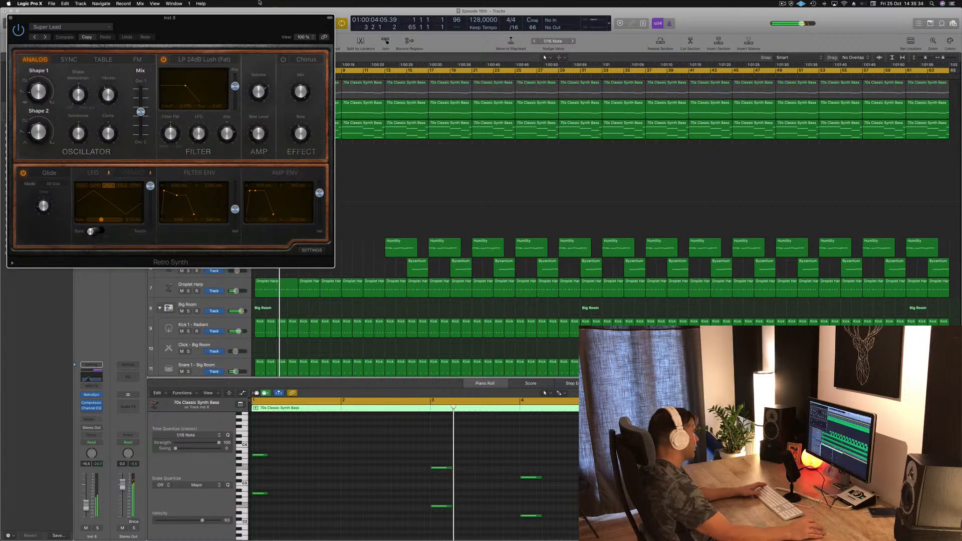
pyautogui.moveTo(245, 36); pyautogui.dragTo(711, 122)
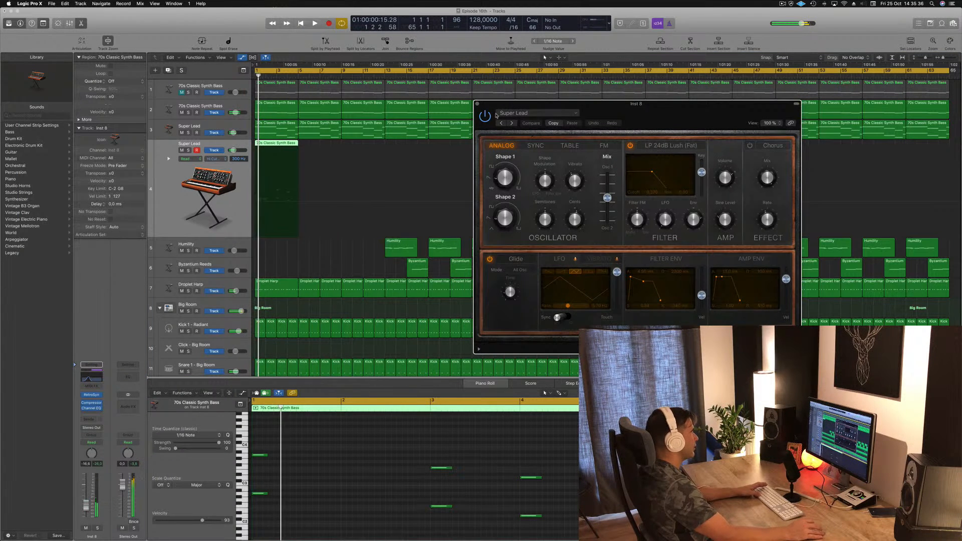
pyautogui.press('space')
pyautogui.press('space')
# Step: Bypass the Channel EQ on the duplicated Super Lead track and close its window
pyautogui.click(91, 408)
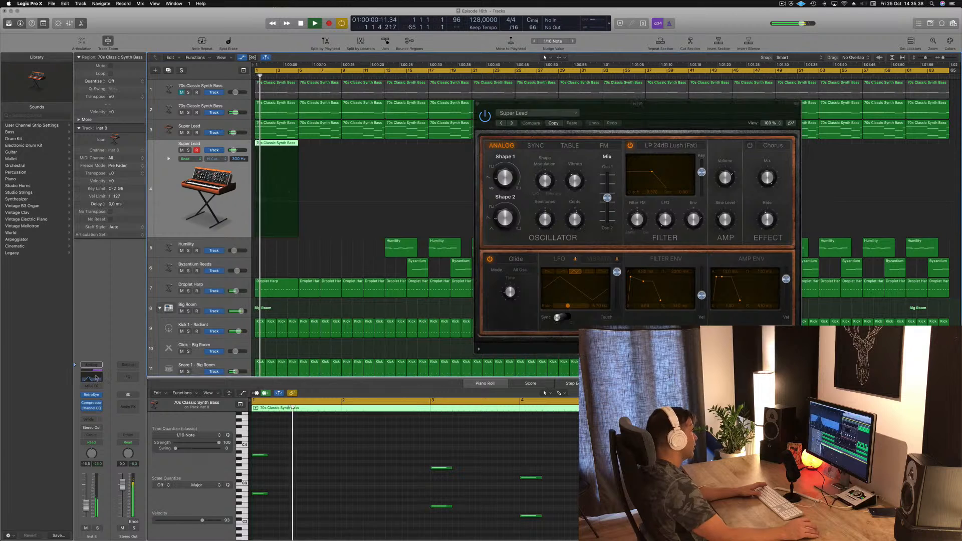
pyautogui.click(18, 30)
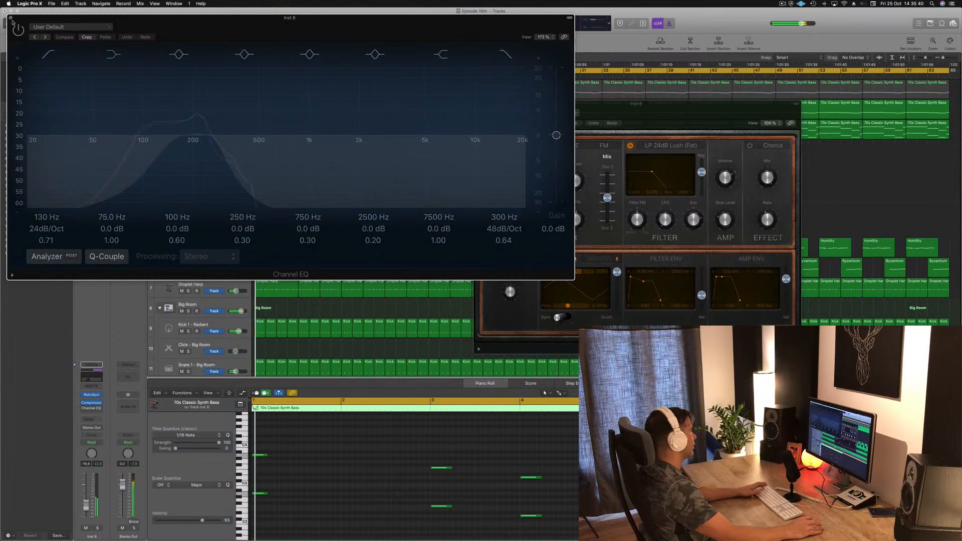
pyautogui.click(11, 18)
# Step: Audition the Retro Synth presets Synthesized Voice, Tri Pulse Lead and Vintage Doppler on the duplicated track
pyautogui.moveTo(707, 116); pyautogui.dragTo(541, 125)
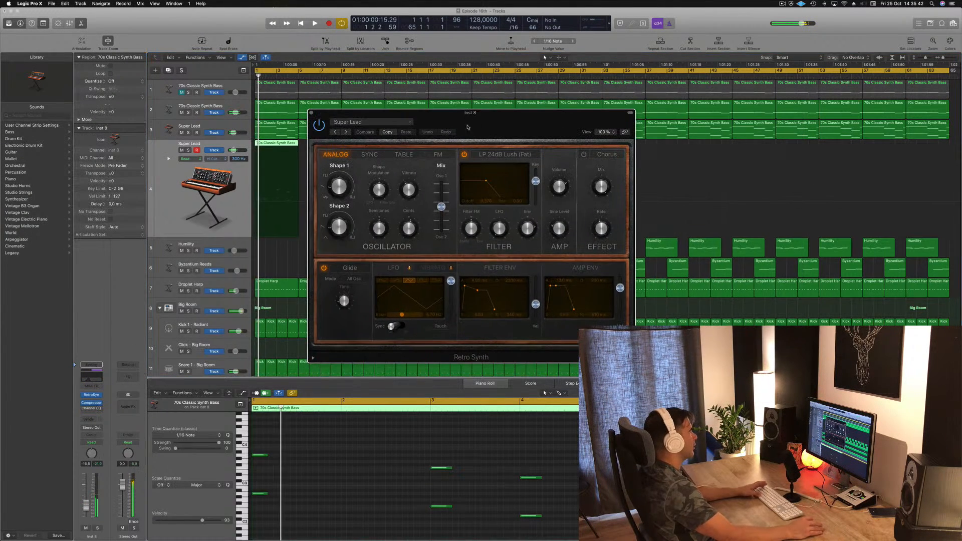
pyautogui.click(346, 132)
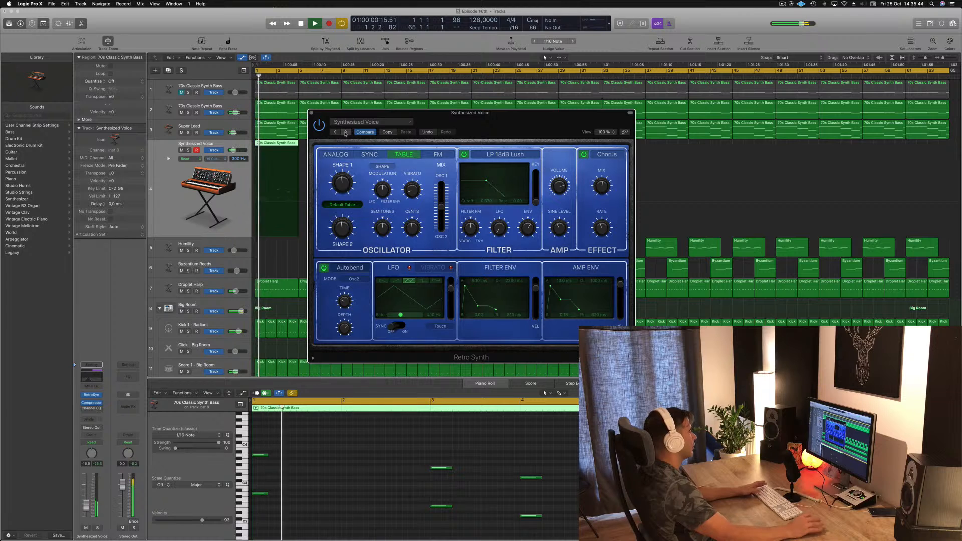
pyautogui.click(345, 133)
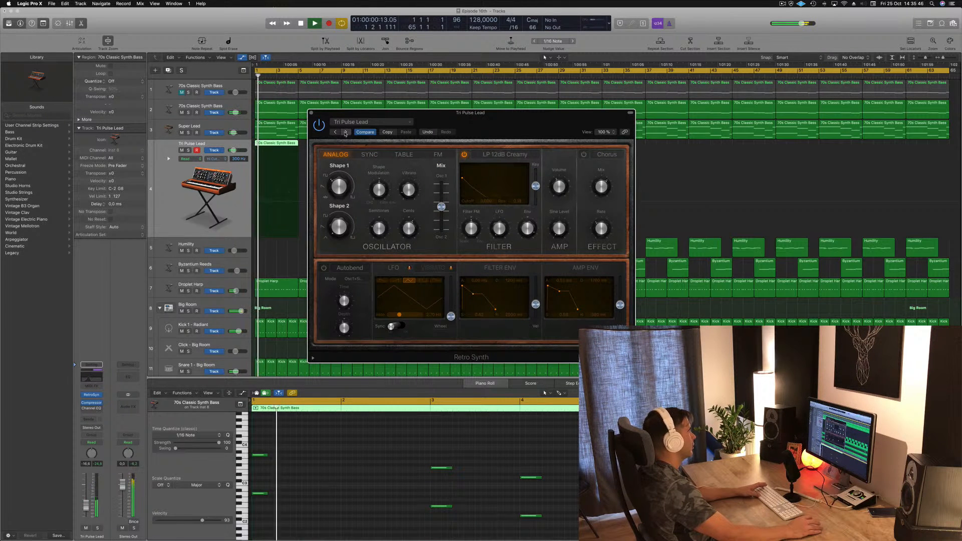
pyautogui.click(346, 133)
pyautogui.moveTo(500, 127); pyautogui.dragTo(591, 130)
pyautogui.press('space')
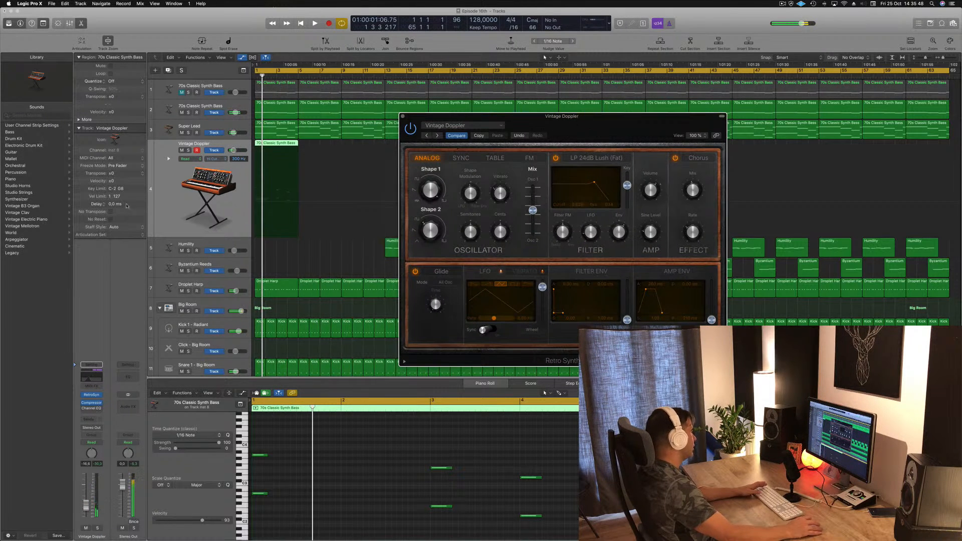
# Step: Replace Retro Synth with stereo Alchemy on the duplicated track and load the Abandoned Pad preset from Pads during playback
pyautogui.click(100, 395)
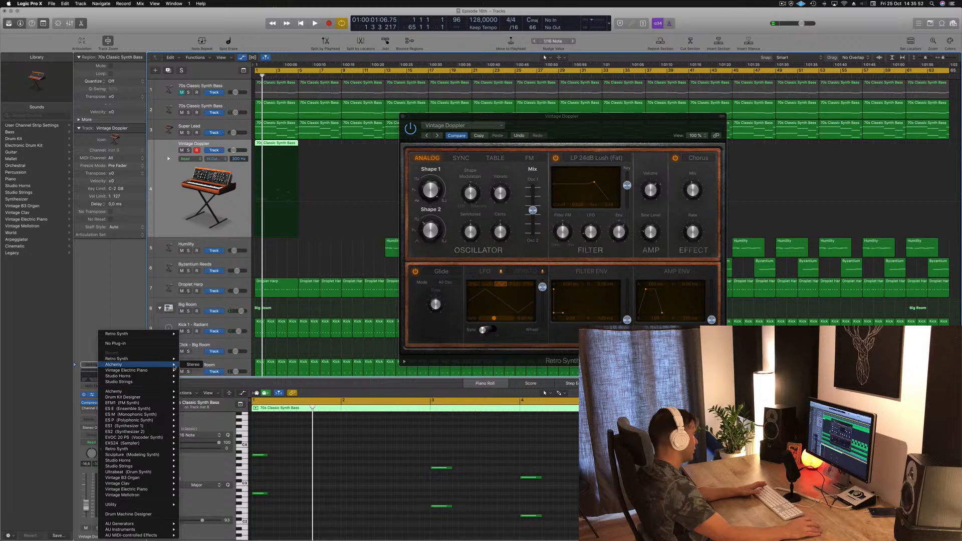
pyautogui.click(186, 366)
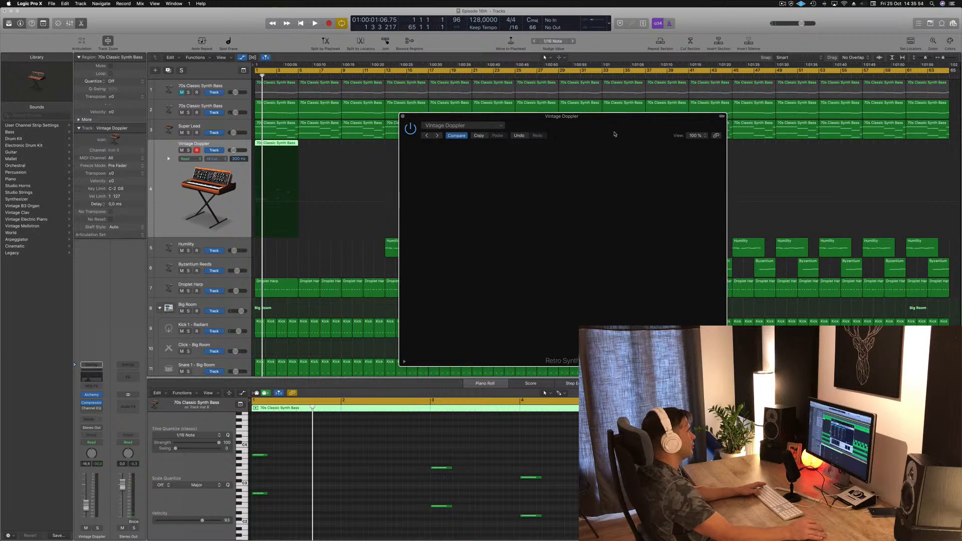
pyautogui.moveTo(607, 118); pyautogui.dragTo(592, 103)
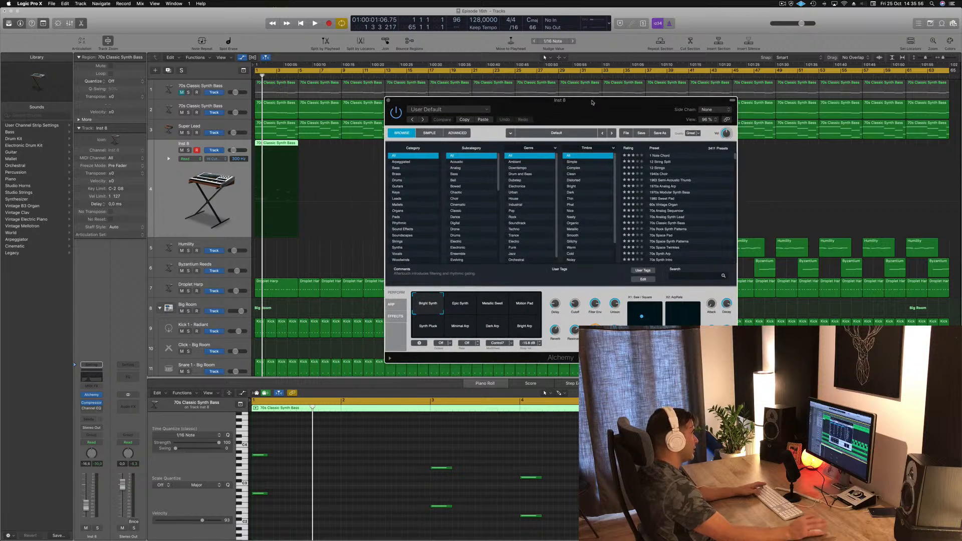
pyautogui.press('space')
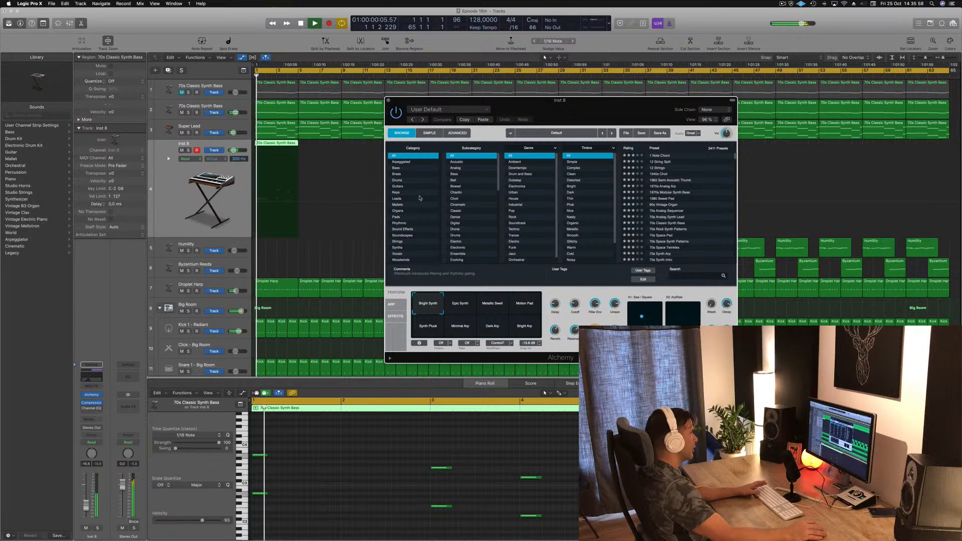
pyautogui.click(415, 216)
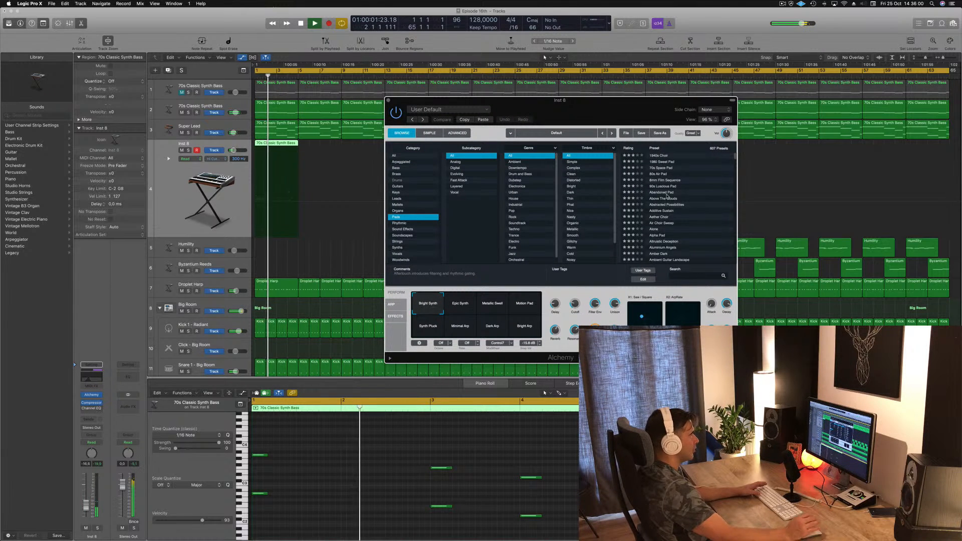
pyautogui.click(667, 193)
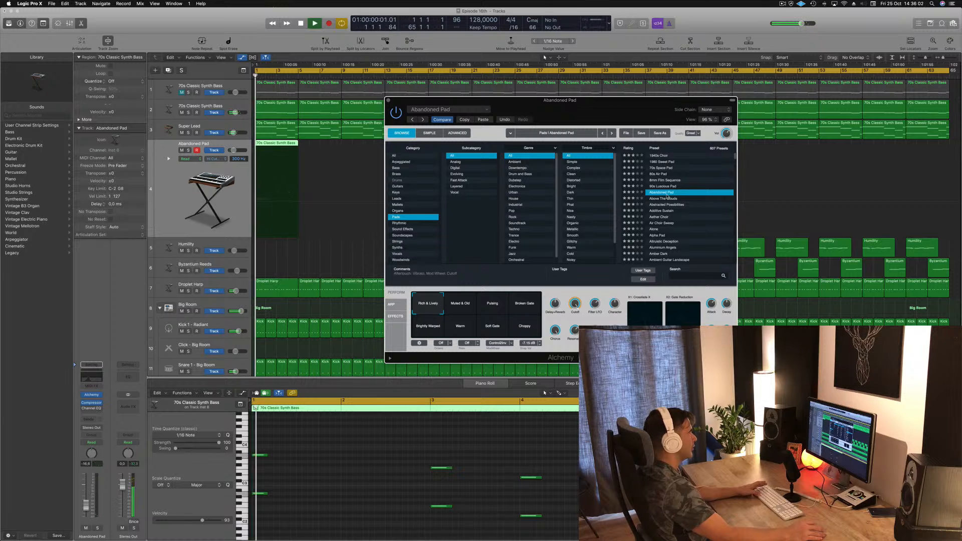
# Step: Audition the Alchemy pad presets Additive Sustain, Alpha Pad and Analog Resonant Sweep 01 on the duplicated track during playback
pyautogui.click(666, 211)
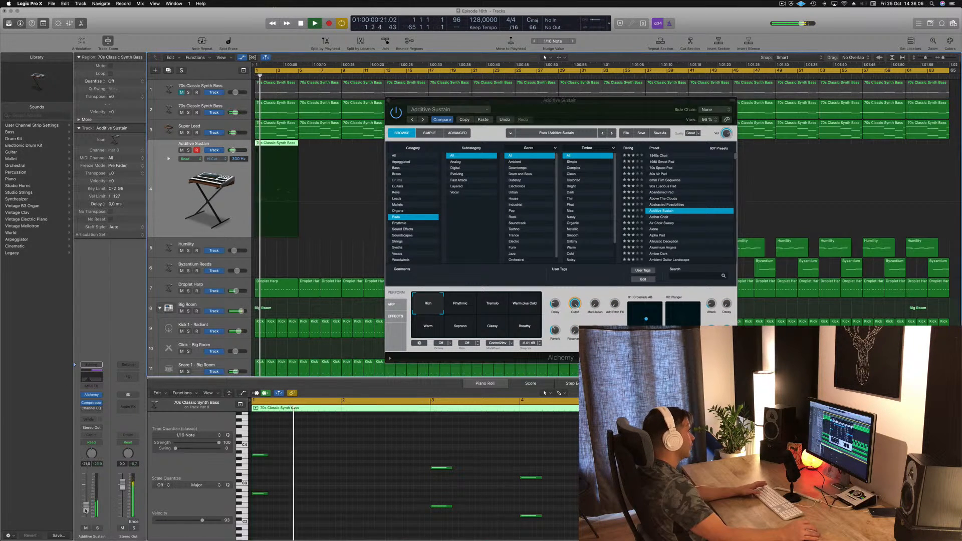
pyautogui.scroll(-2, 668, 210)
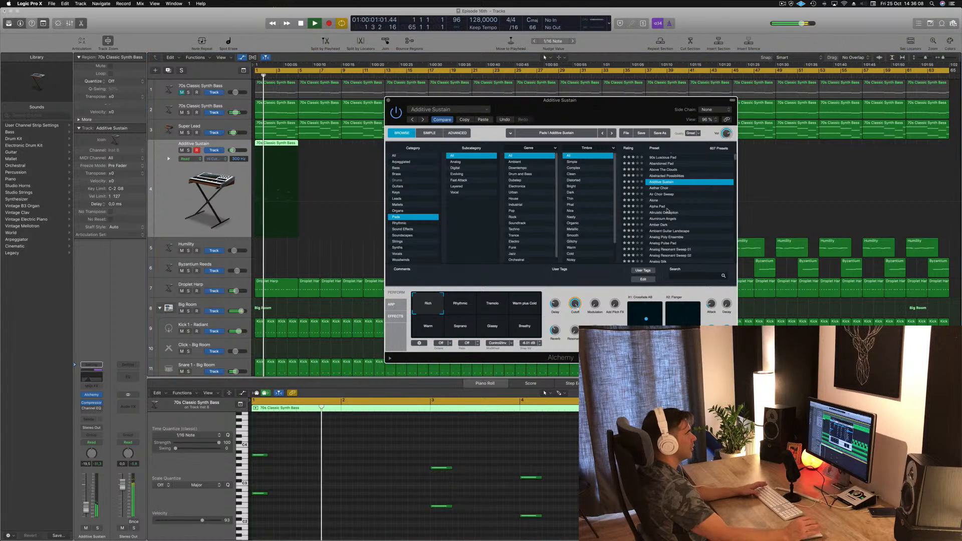
pyautogui.click(672, 206)
pyautogui.scroll(-2, 699, 215)
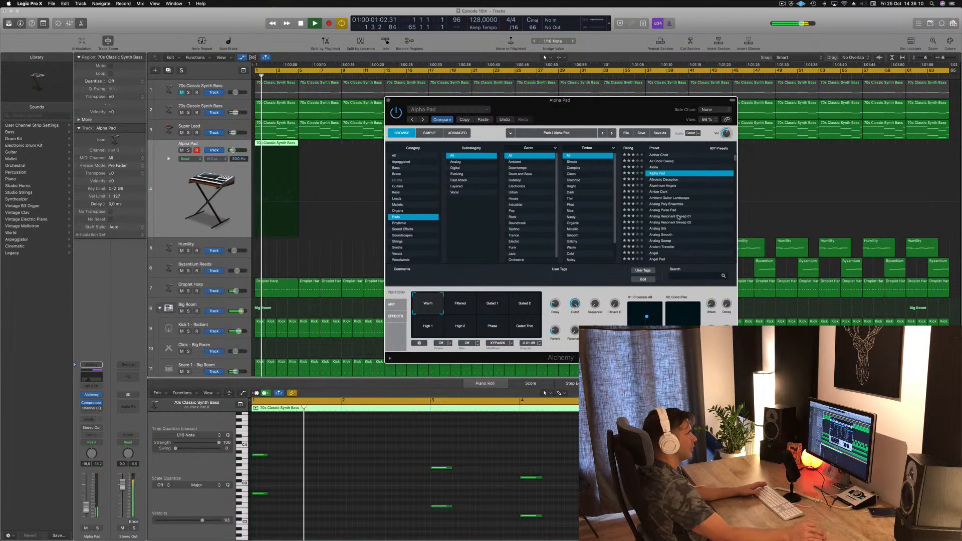
pyautogui.click(679, 217)
pyautogui.press('space')
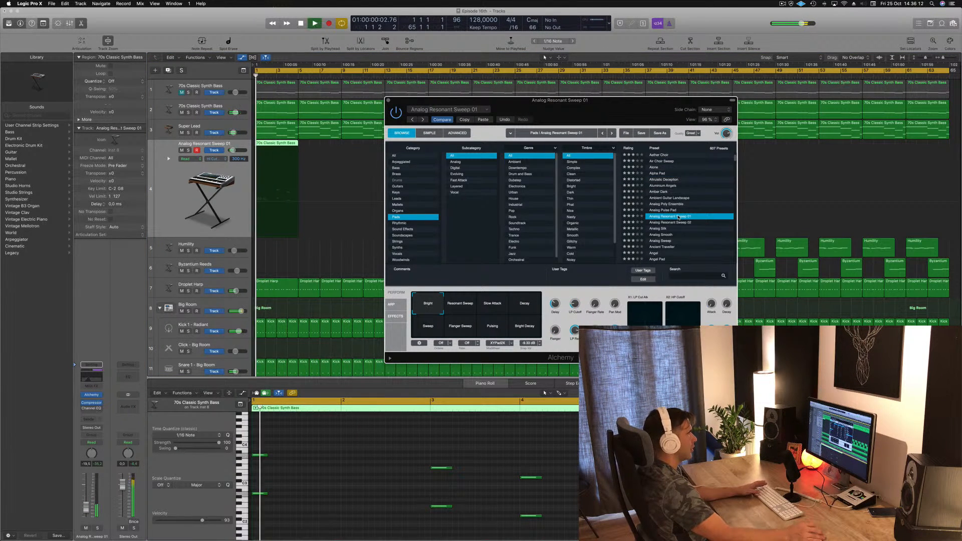
pyautogui.scroll(-2, 667, 231)
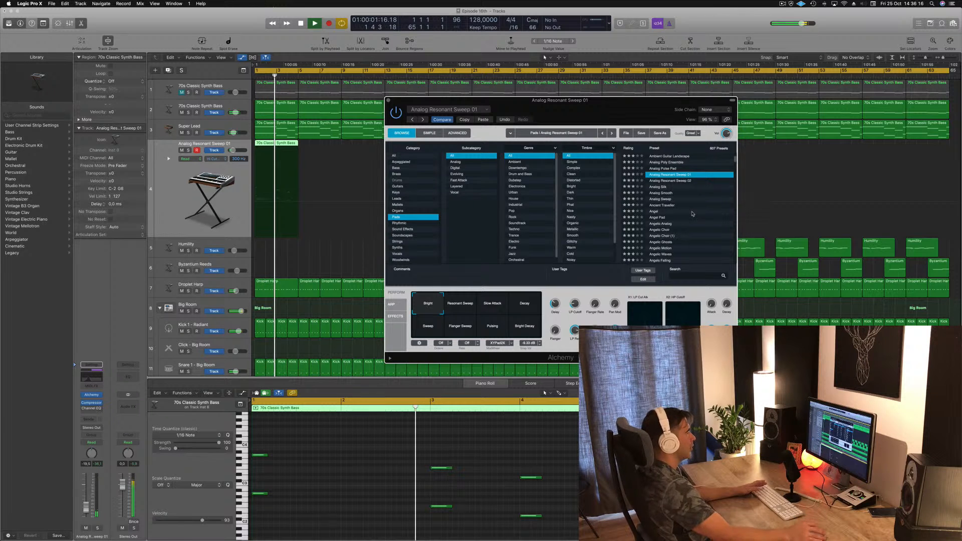
# Step: Audition the Alchemy presets Angelic Choir and Aquaponics and look through the Timbre options
pyautogui.click(661, 231)
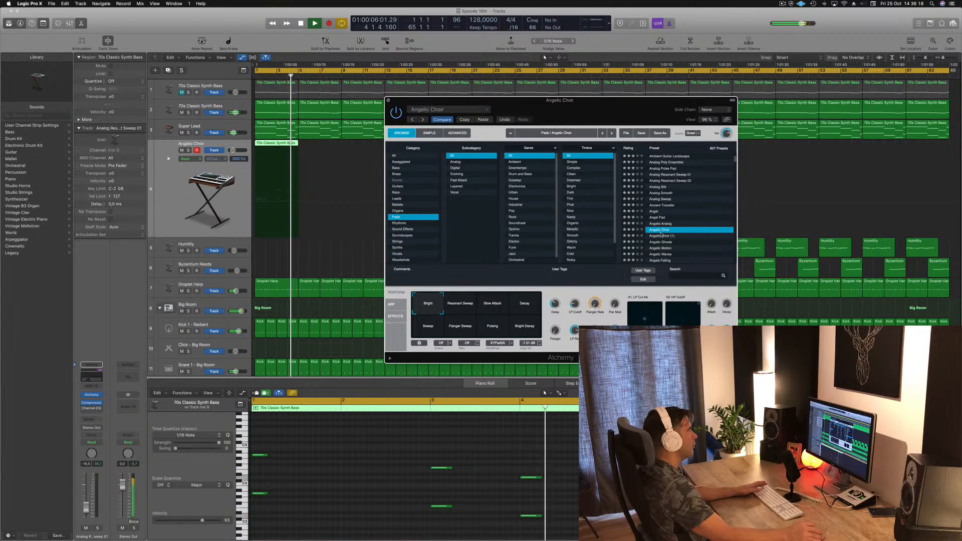
pyautogui.scroll(-3, 662, 235)
pyautogui.click(659, 232)
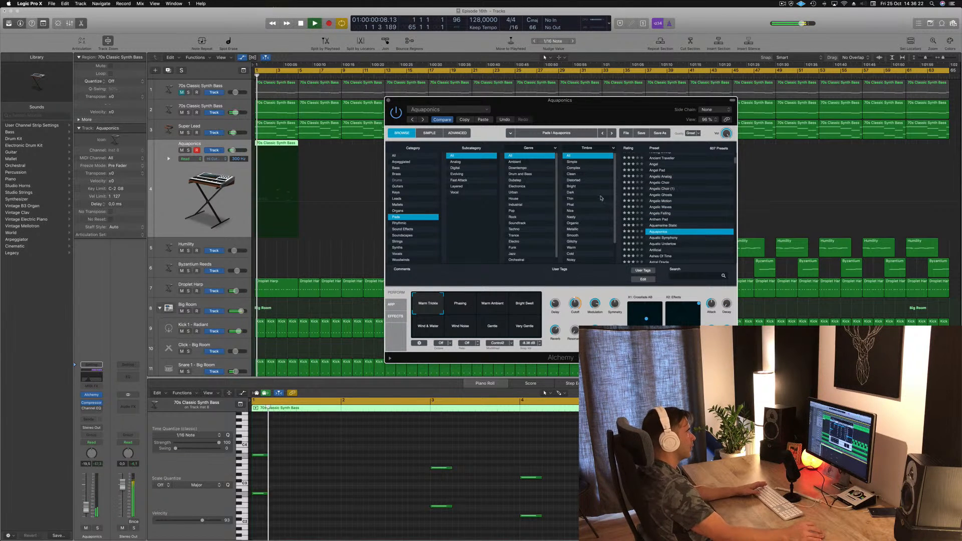
pyautogui.scroll(-1, 590, 219)
pyautogui.scroll(-2, 590, 219)
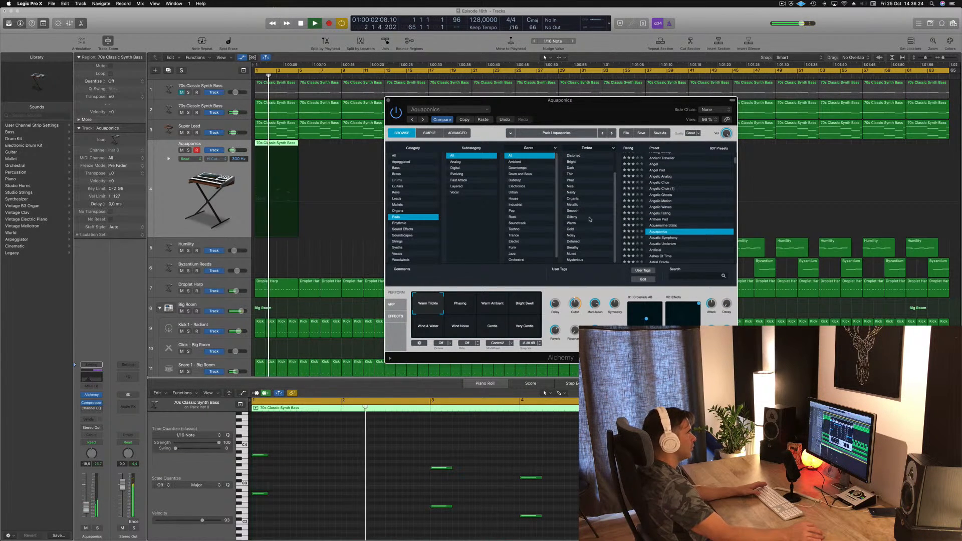
pyautogui.scroll(3, 589, 229)
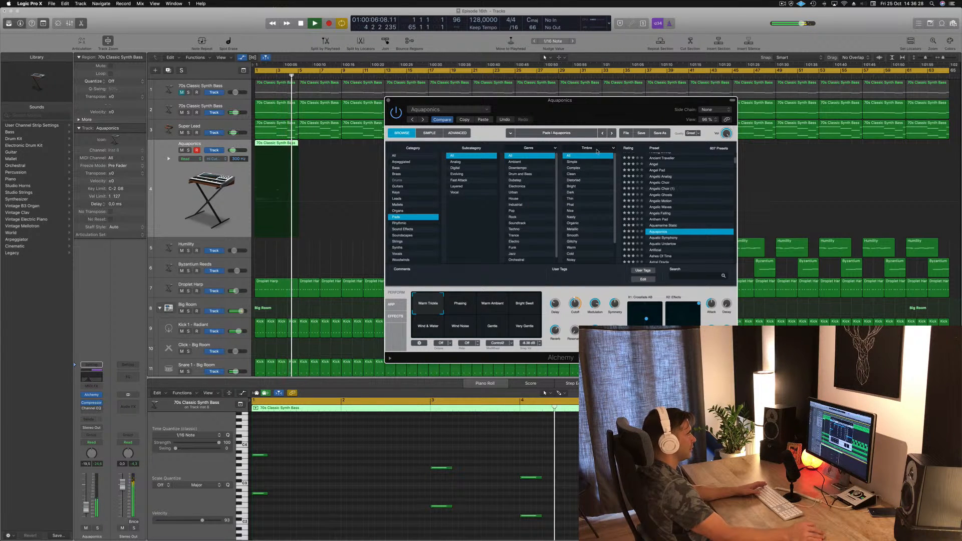
# Step: Filter the pad presets by the Distorted timbre, audition Swelling Flutter Pad 03 and Vintage String 1, and load Waves Of Mercury
pyautogui.press('Return')
pyautogui.click(589, 179)
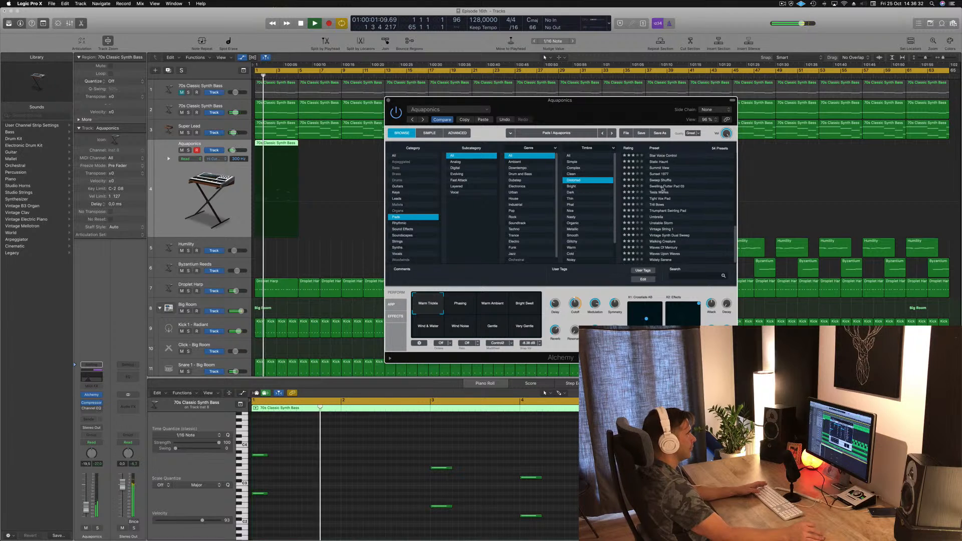
pyautogui.click(663, 187)
pyautogui.press('Return')
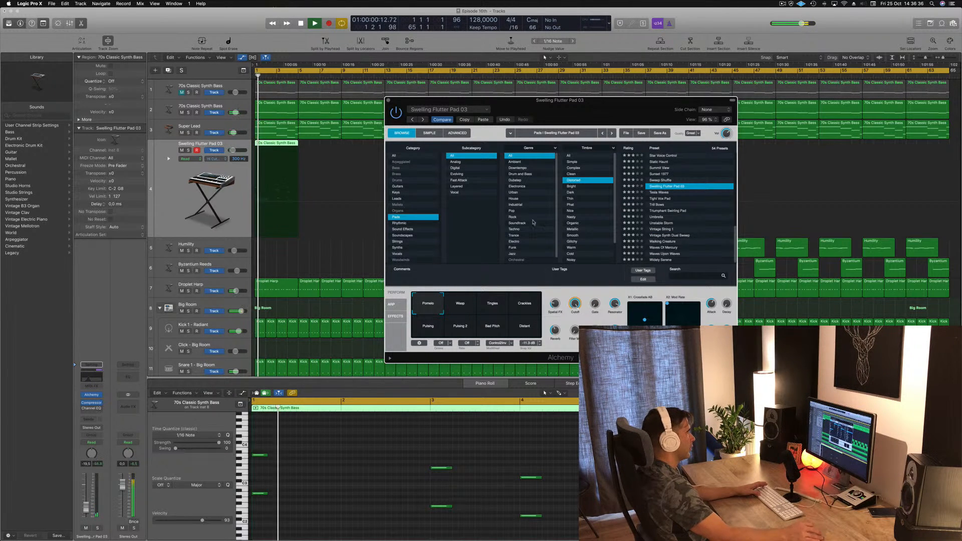
pyautogui.click(659, 231)
pyautogui.press('Return')
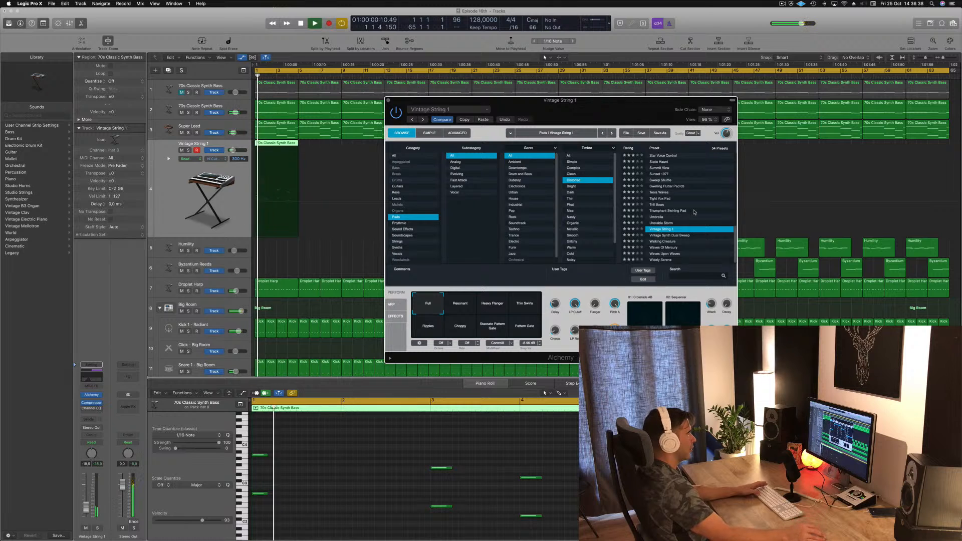
pyautogui.click(663, 247)
pyautogui.press('Return')
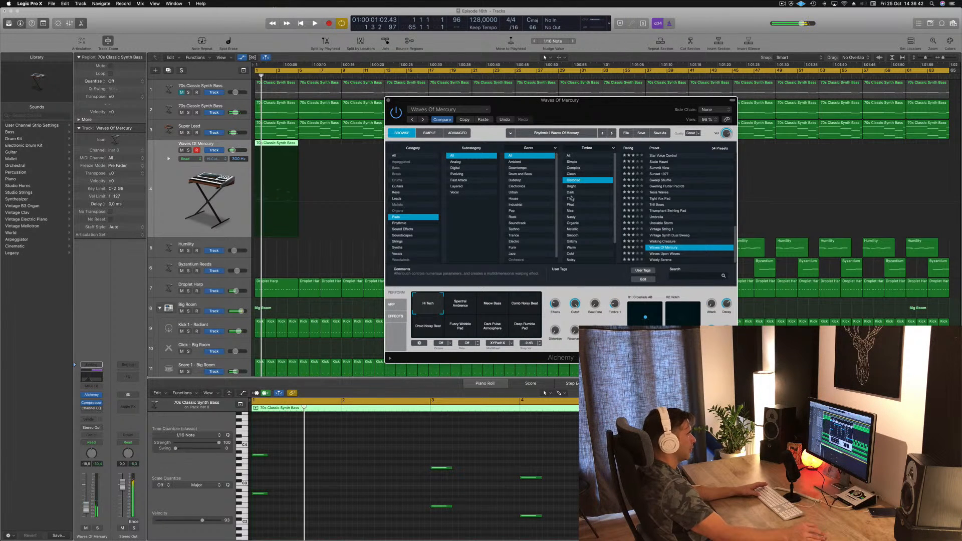
# Step: Stop playback, add a send to Bus 6 on the Waves Of Mercury track and play the song again
pyautogui.press('space')
pyautogui.press('space')
pyautogui.click(177, 215)
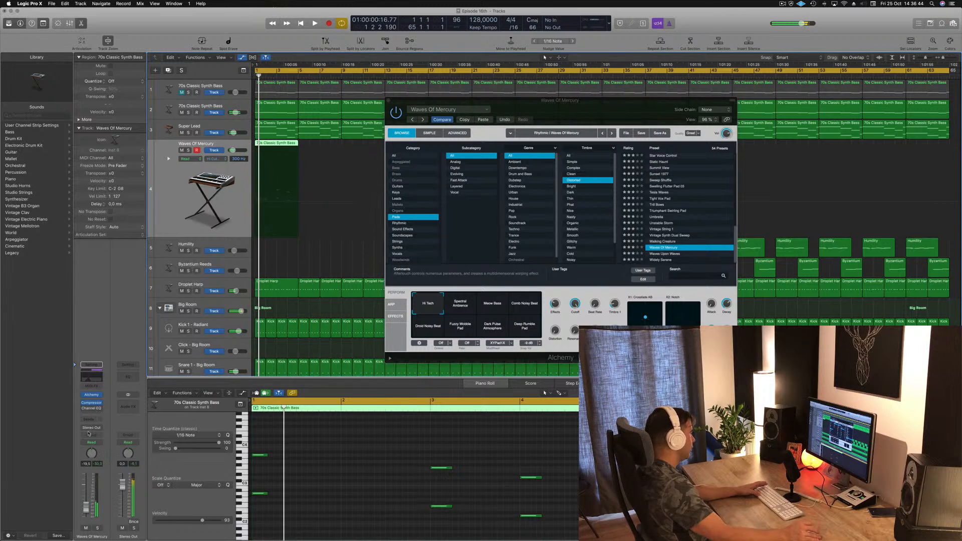
pyautogui.click(91, 419)
pyautogui.moveTo(92, 433)
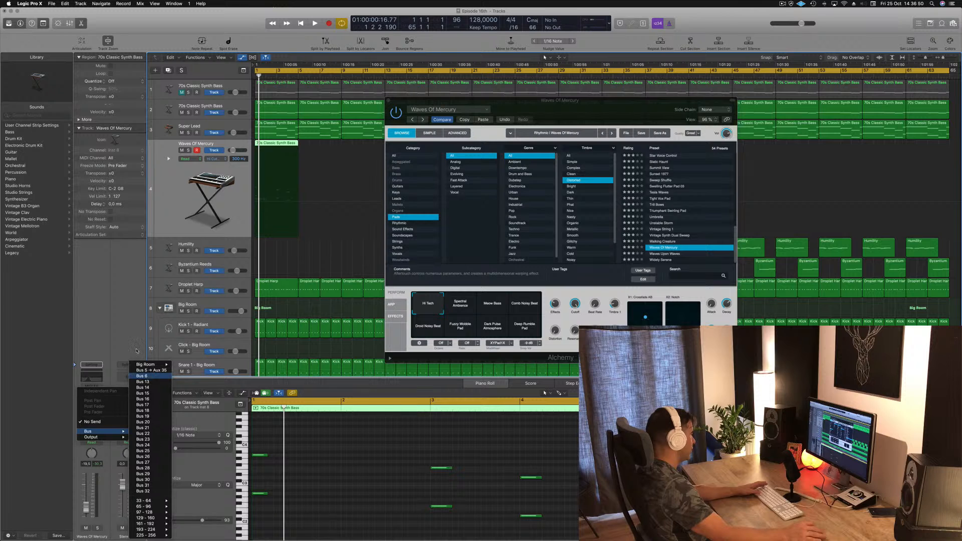
pyautogui.click(153, 376)
pyautogui.press('space')
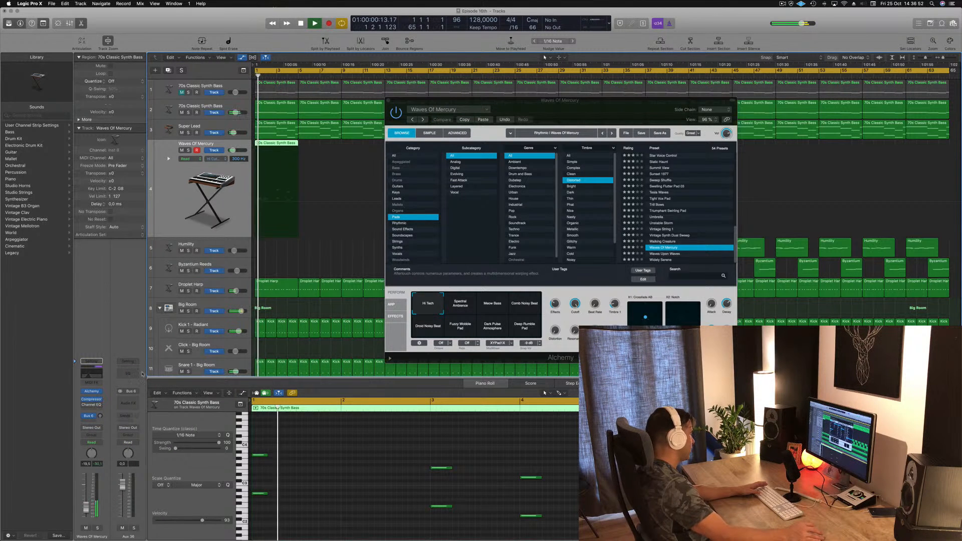
# Step: Show the mixer and look across its channels, close the Alchemy window and return the stopped playhead to the start
pyautogui.press('x')
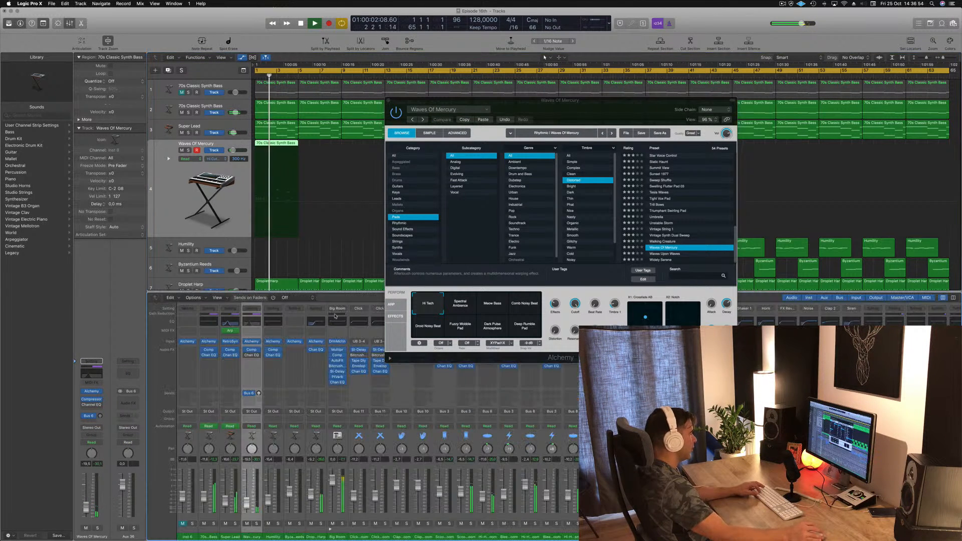
pyautogui.hscroll(5, 377, 427)
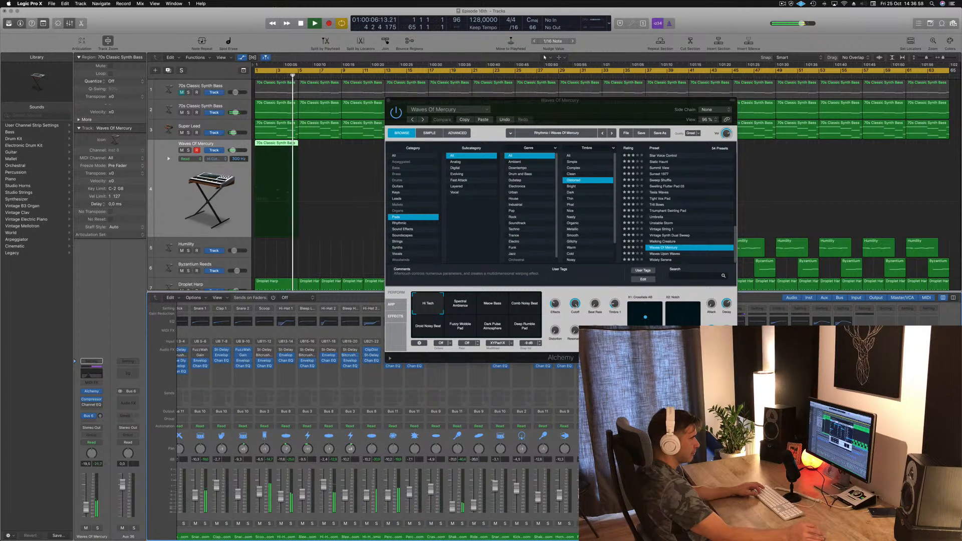
pyautogui.hscroll(-4, 376, 426)
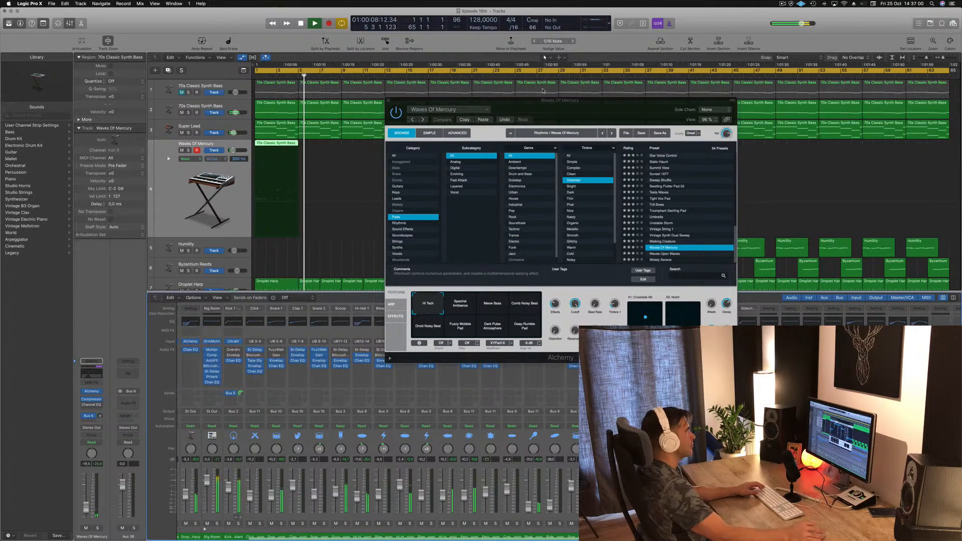
pyautogui.moveTo(388, 102); pyautogui.dragTo(375, 102)
pyautogui.click(375, 102)
pyautogui.press('space')
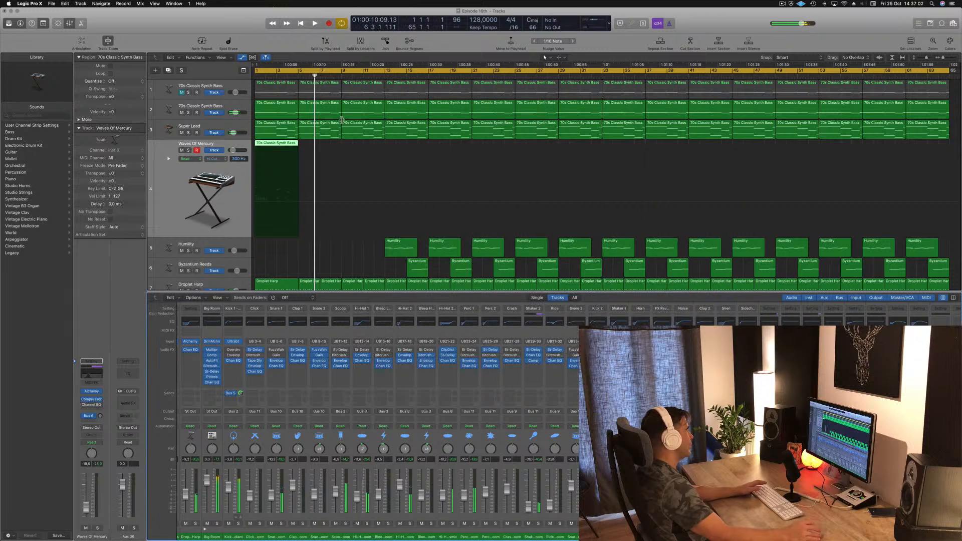
pyautogui.press('Return')
pyautogui.press('space')
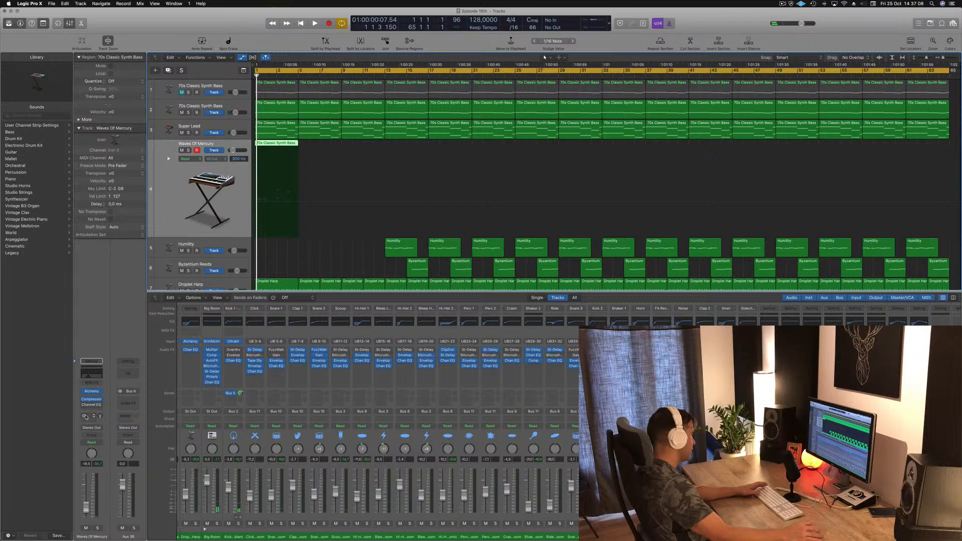
# Step: Insert a stereo SilverVerb on the Bus 6 aux channel, load its grandiose preset and close the plug-in window
pyautogui.click(137, 401)
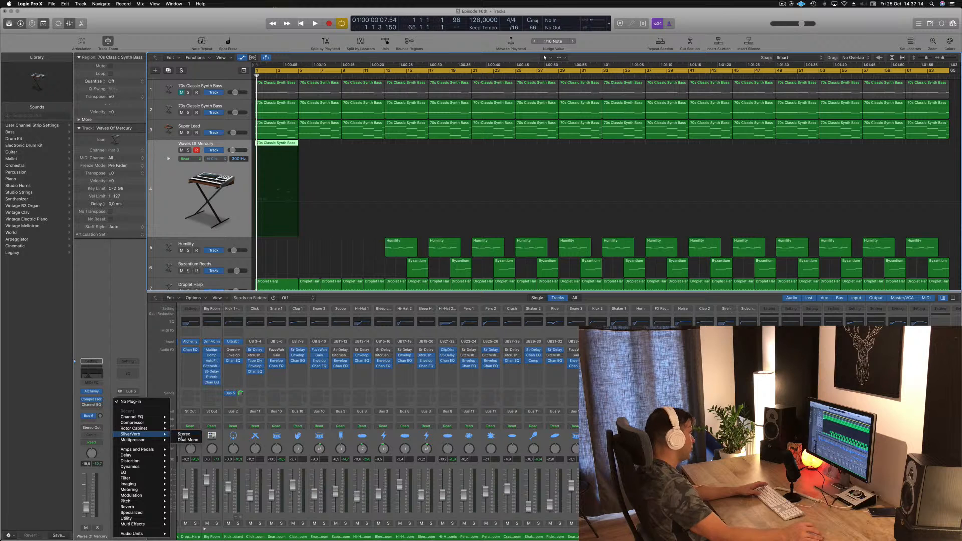
pyautogui.click(179, 438)
pyautogui.click(65, 26)
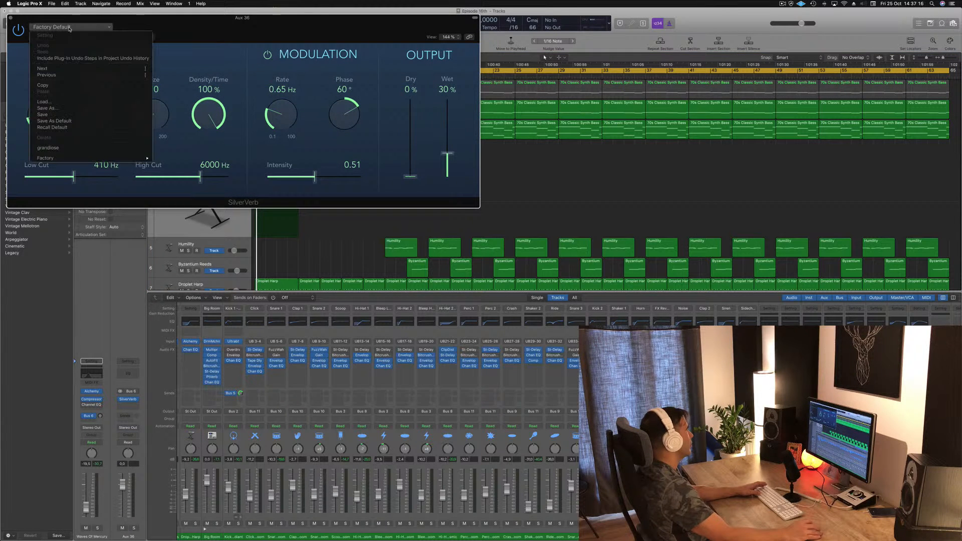
pyautogui.click(91, 148)
pyautogui.moveTo(98, 18); pyautogui.dragTo(386, 94)
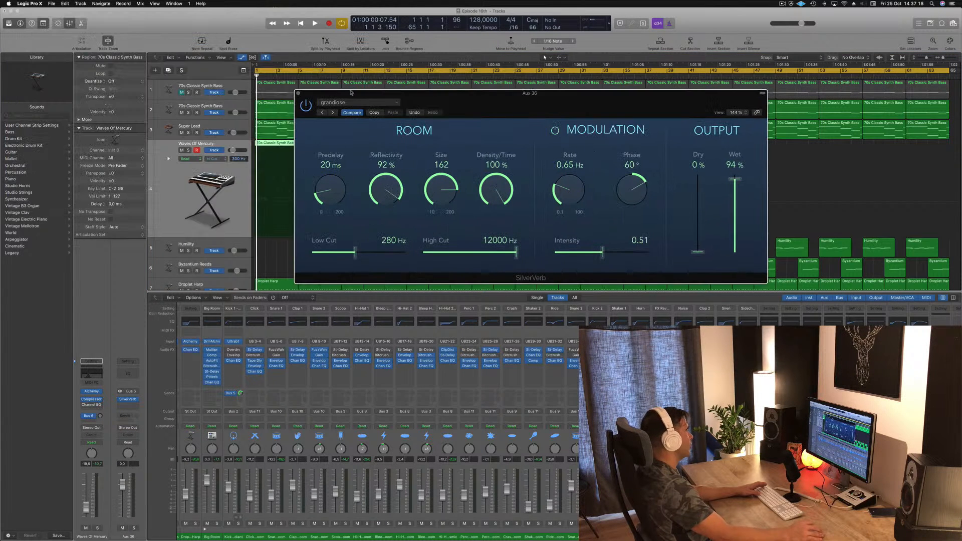
pyautogui.click(299, 92)
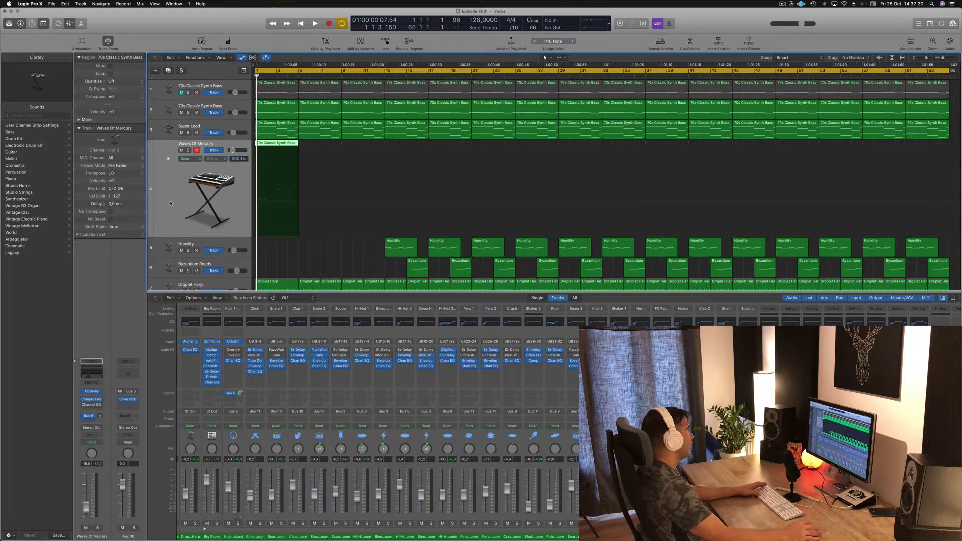
# Step: Raise the Bus 6 send level on the Waves Of Mercury track during playback and nudge the track's volume up slightly
pyautogui.press('space')
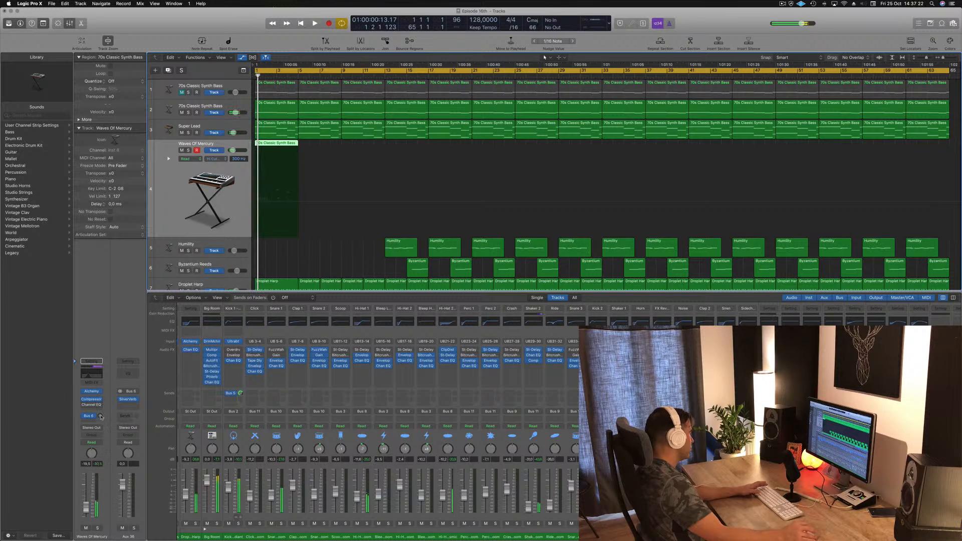
pyautogui.press('space')
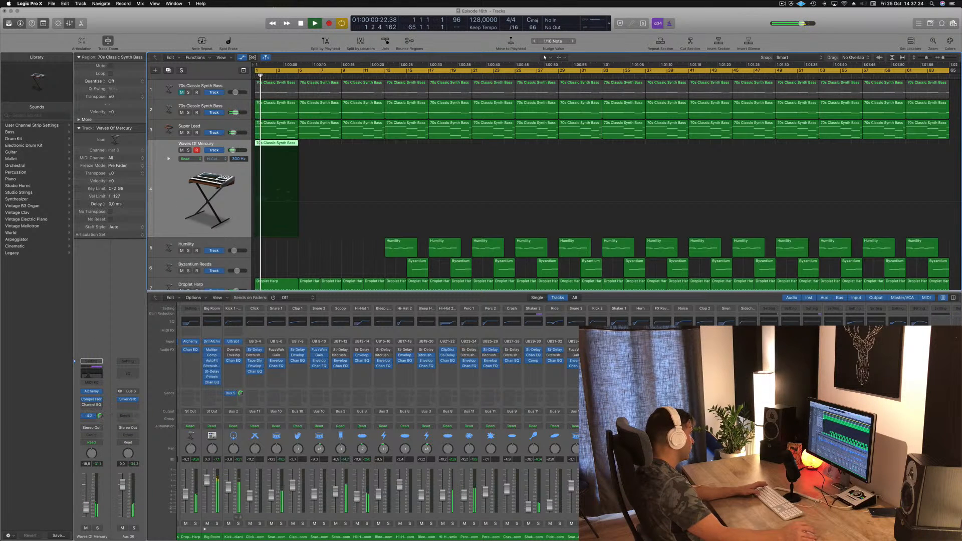
pyautogui.moveTo(104, 399); pyautogui.dragTo(103, 416)
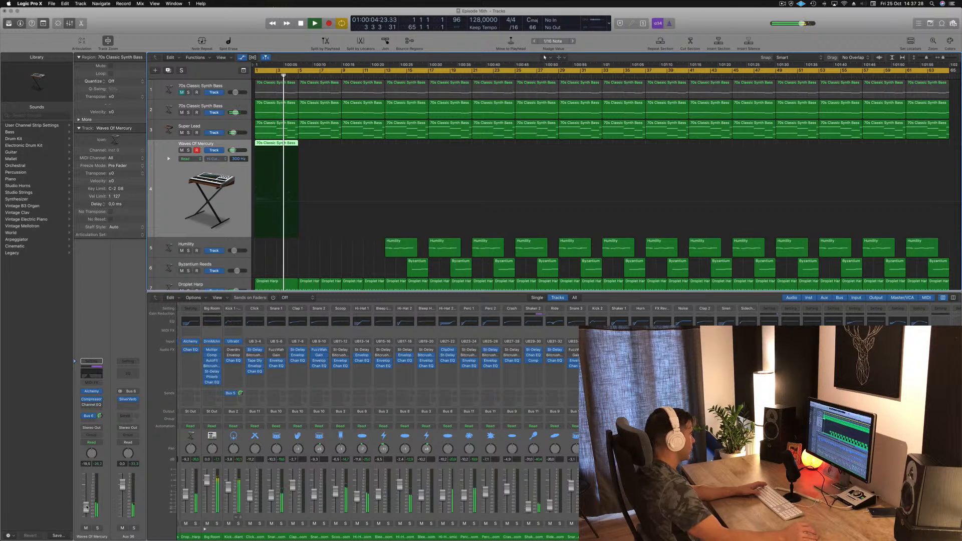
pyautogui.press('Return')
# Step: Reopen Alchemy on the Waves Of Mercury track, bypass the track's Compressor and load the Triumphant Swirling Pad preset
pyautogui.click(92, 392)
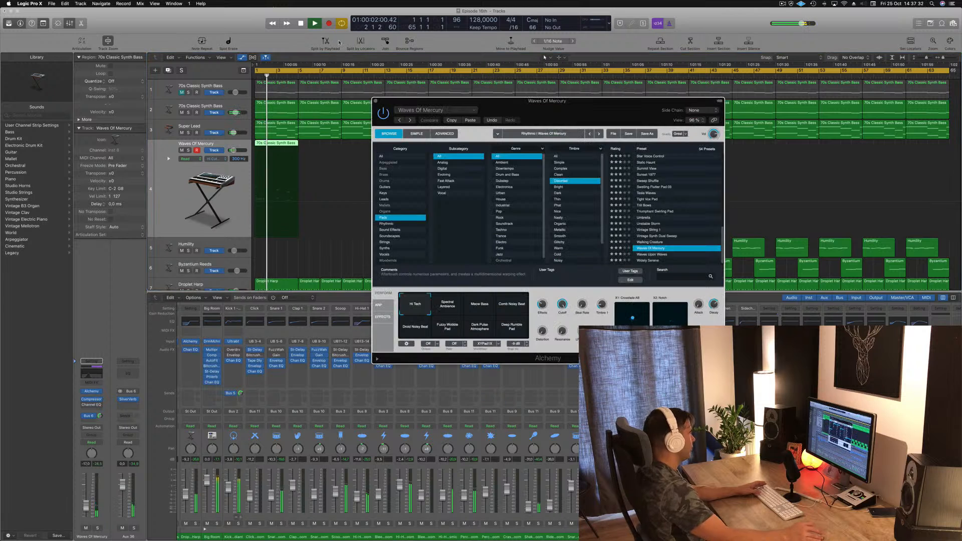
pyautogui.click(84, 400)
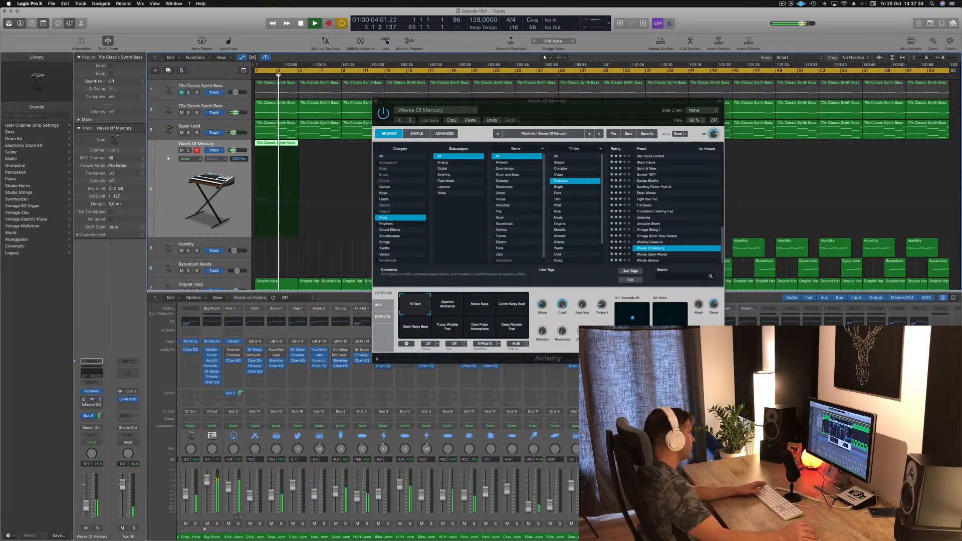
pyautogui.moveTo(626, 104); pyautogui.dragTo(619, 105)
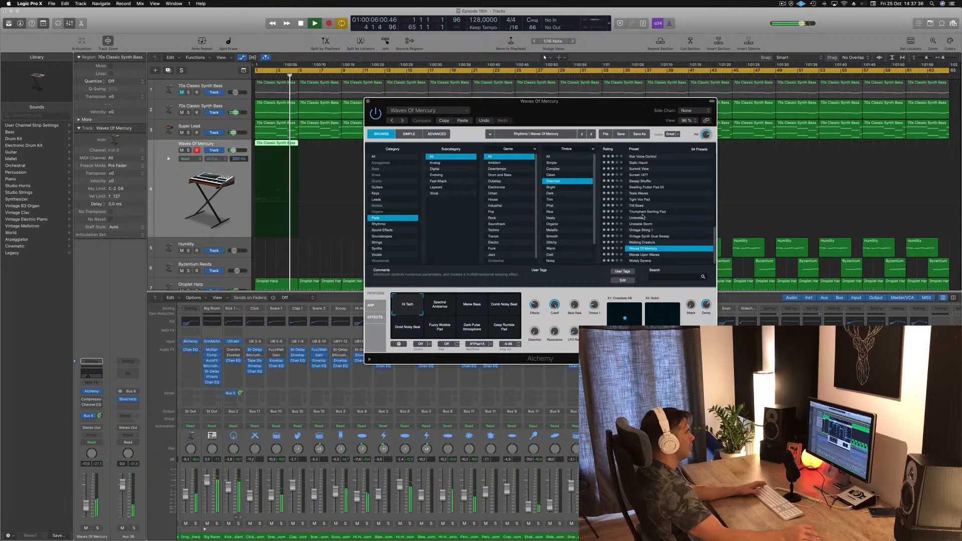
pyautogui.press('super+z')
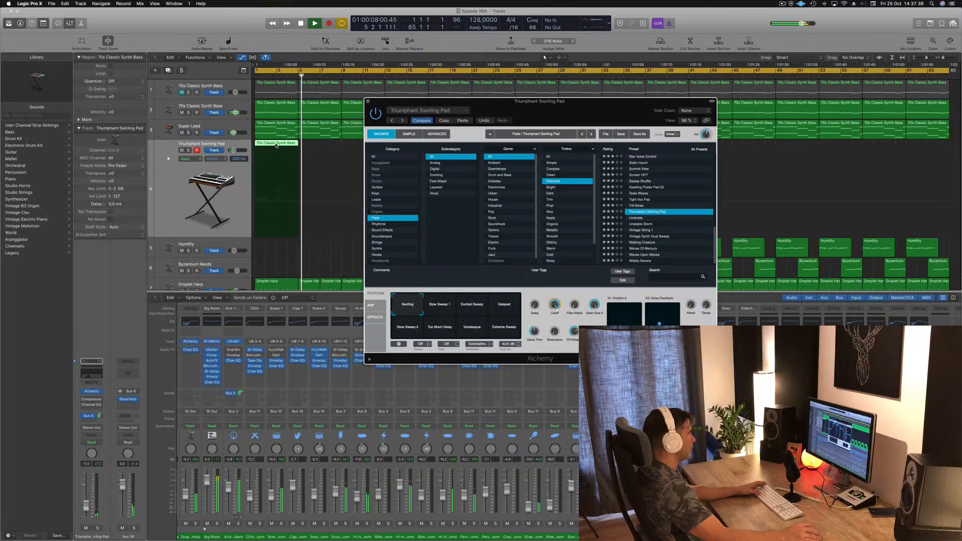
# Step: Transpose all notes in the Triumphant Swirling Pad region up one octave in a separate Piano Roll window and replay from the start
pyautogui.doubleClick(276, 144)
pyautogui.press('super+a')
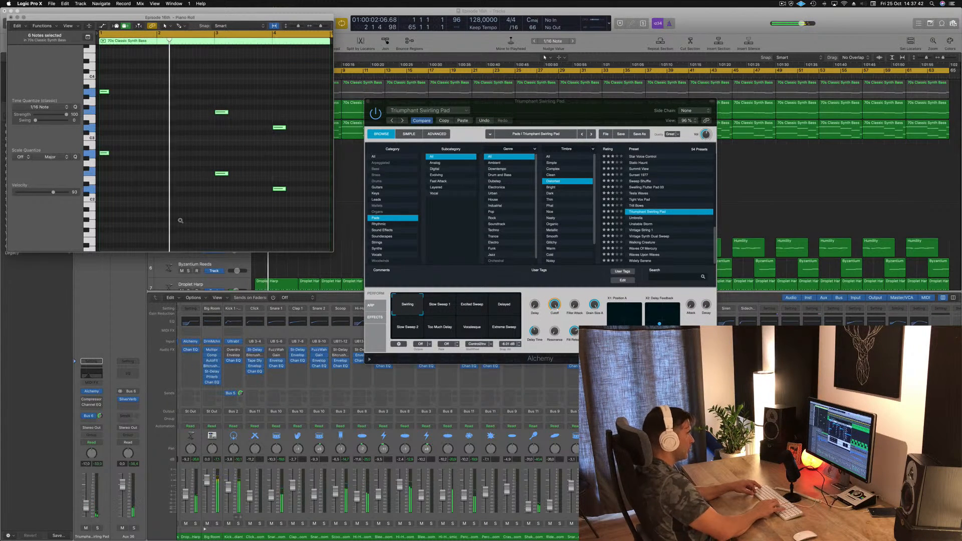
pyautogui.hotkey('alt', 'shift', 'Up')
pyautogui.press('space')
pyautogui.press('space')
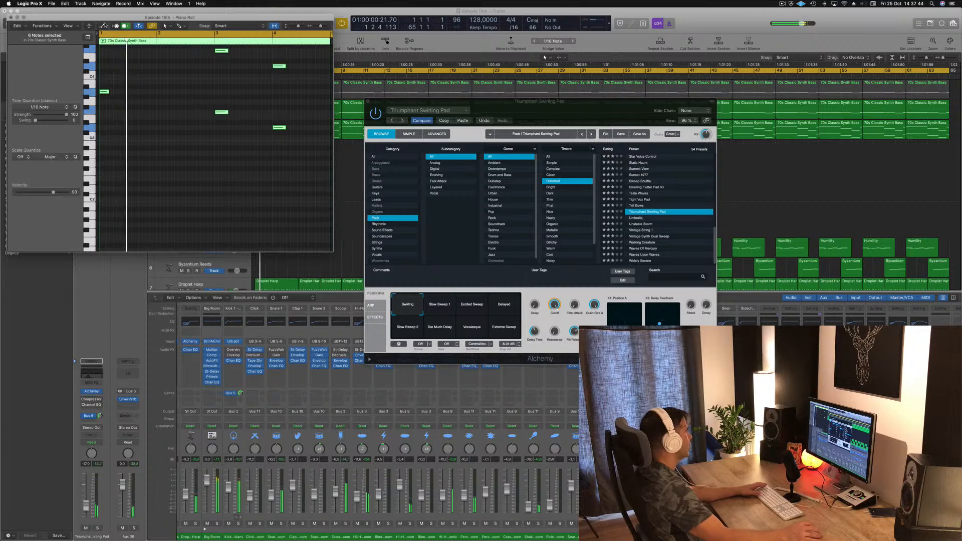
pyautogui.moveTo(103, 21); pyautogui.dragTo(329, 89)
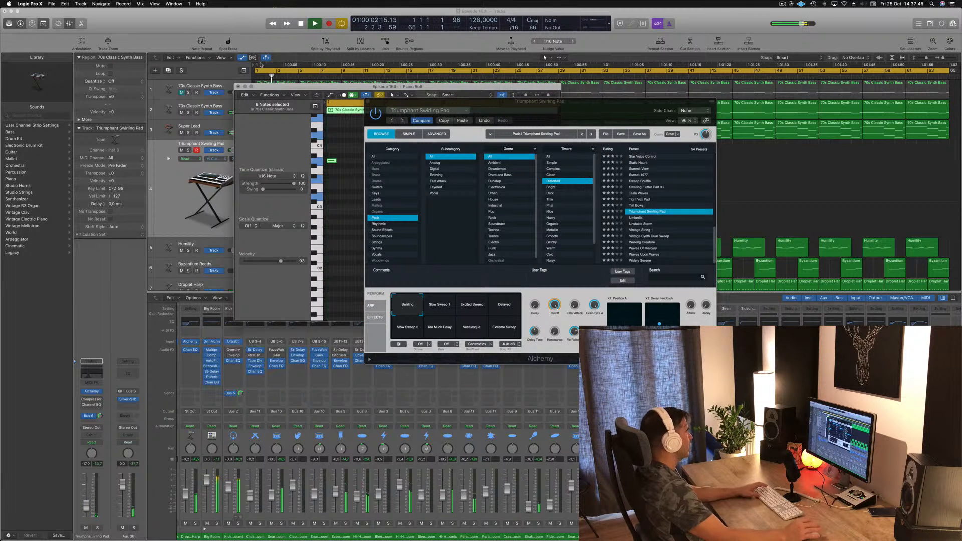
# Step: Close the Piano Roll window and audition the Luscious Waves and Magic Bells presets in Alchemy from the start
pyautogui.moveTo(239, 87); pyautogui.dragTo(211, 85)
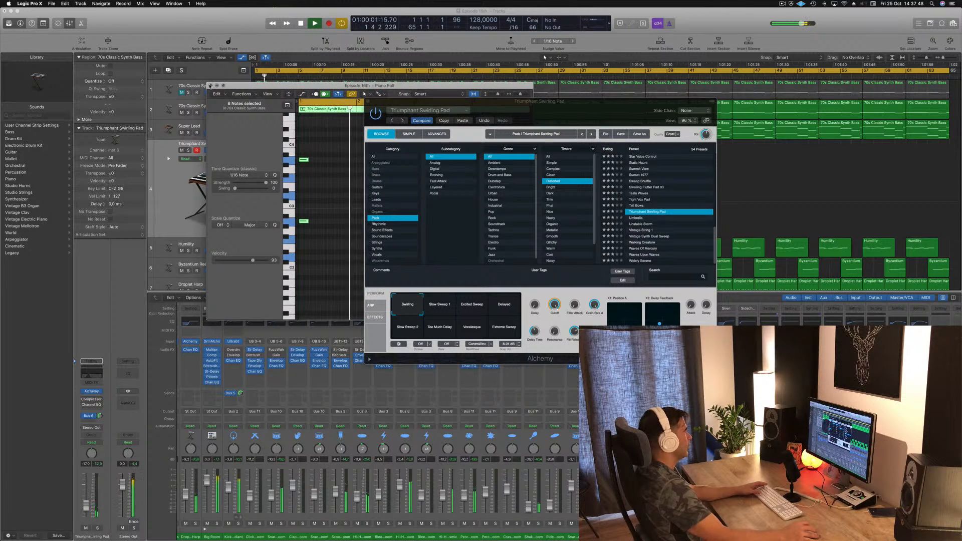
pyautogui.click(211, 86)
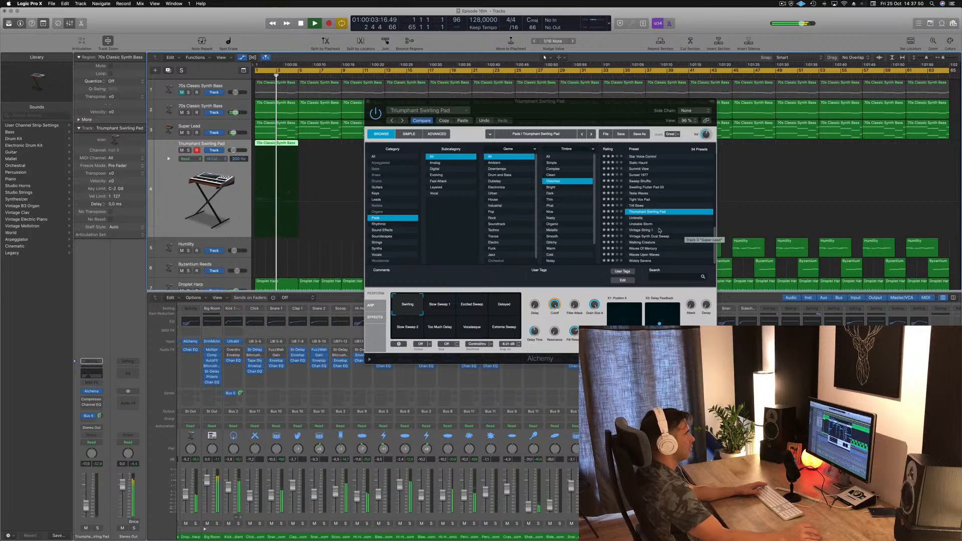
pyautogui.scroll(2, 649, 185)
pyautogui.scroll(5, 650, 184)
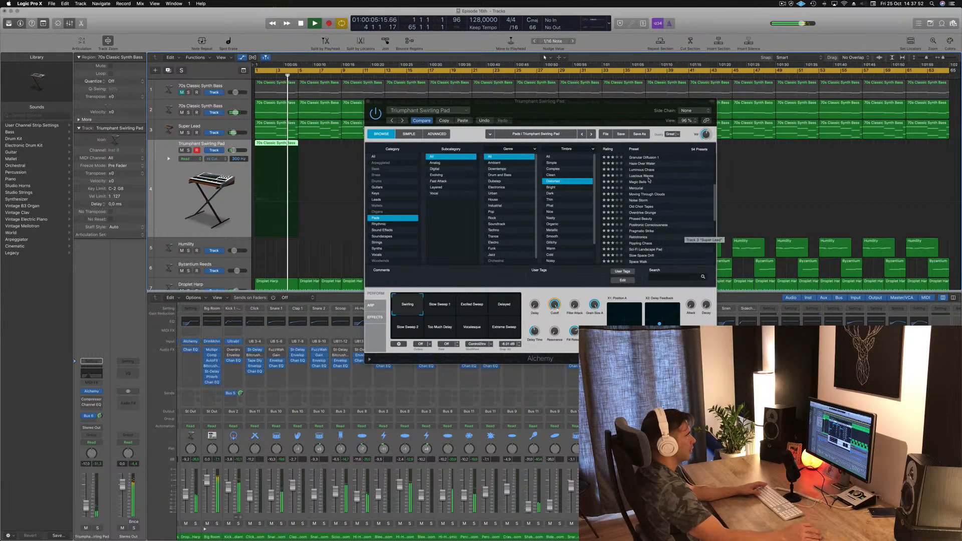
pyautogui.click(642, 176)
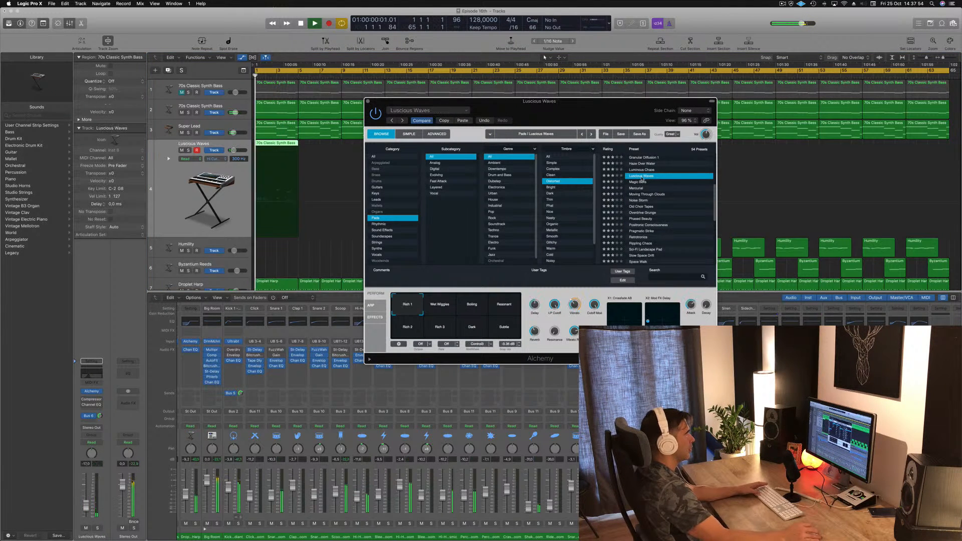
pyautogui.click(641, 183)
pyautogui.press('space')
# Step: Audition further distorted pad presets higher up the list, including Darkness Beyond and Chorused Dirt
pyautogui.scroll(3, 651, 187)
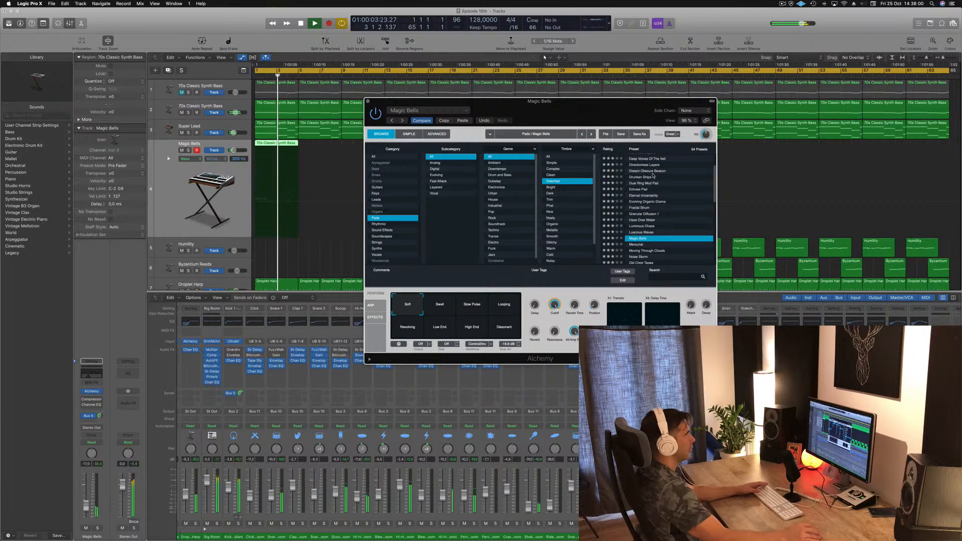
pyautogui.scroll(2, 647, 177)
pyautogui.click(641, 178)
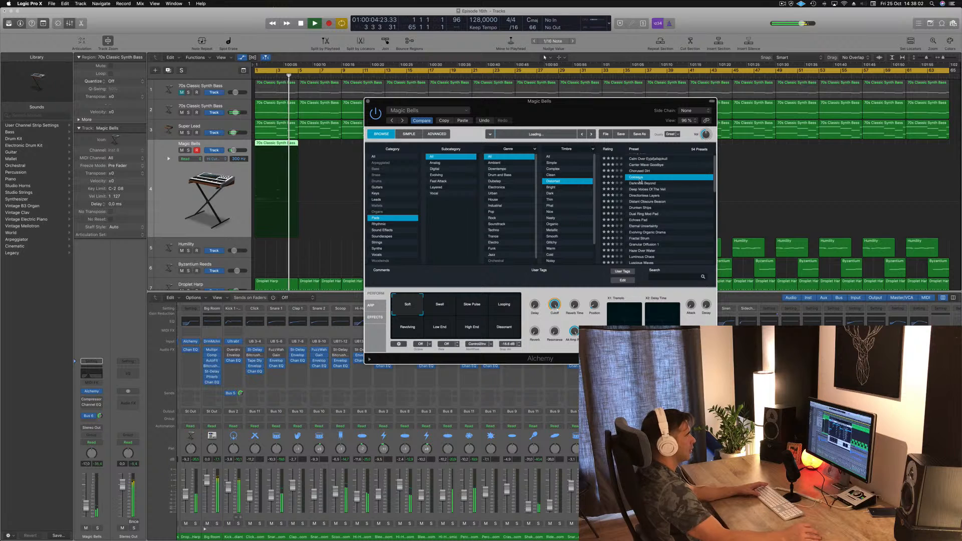
pyautogui.click(647, 183)
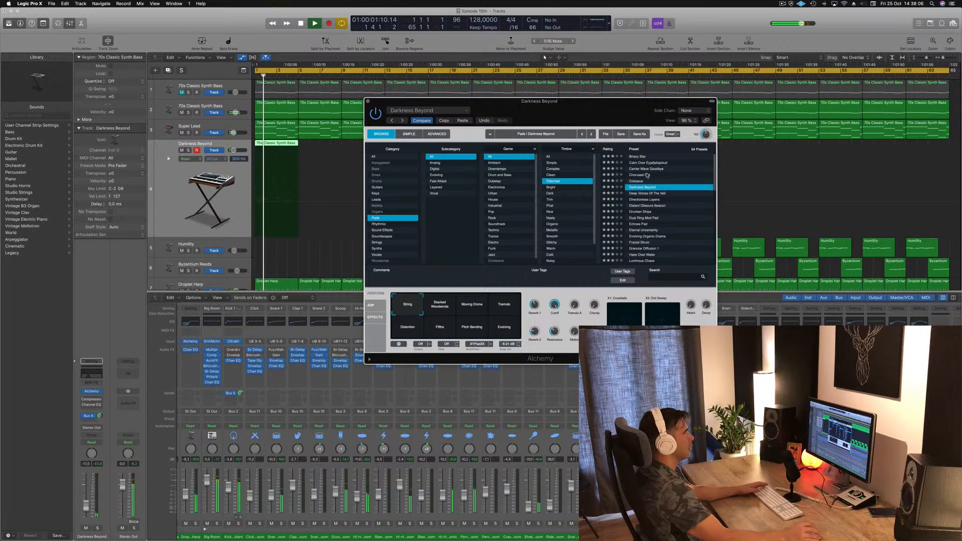
pyautogui.click(647, 175)
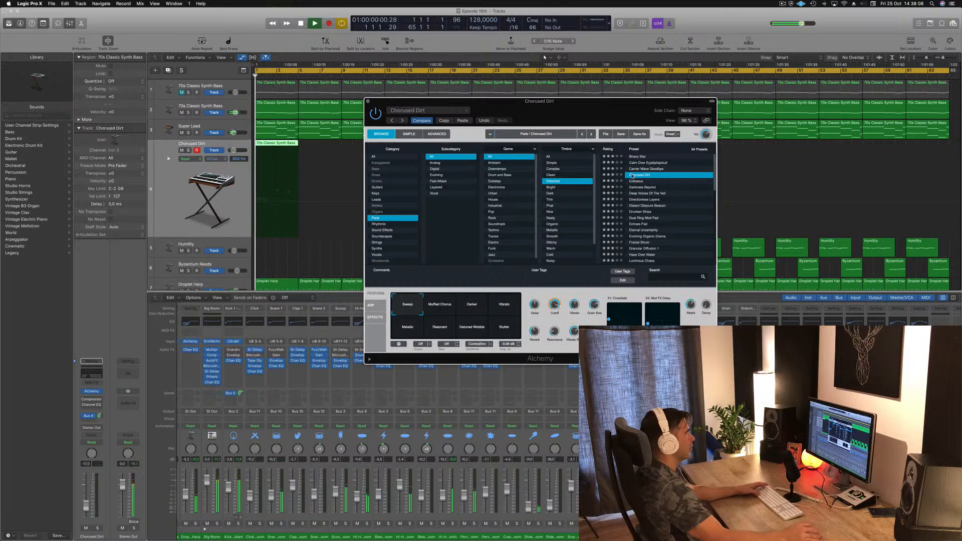
# Step: Filter the pads by the Phat timbre and try the Dark Ensemble, Cream Unison and Deeper Emotion presets
pyautogui.click(554, 207)
pyautogui.click(637, 187)
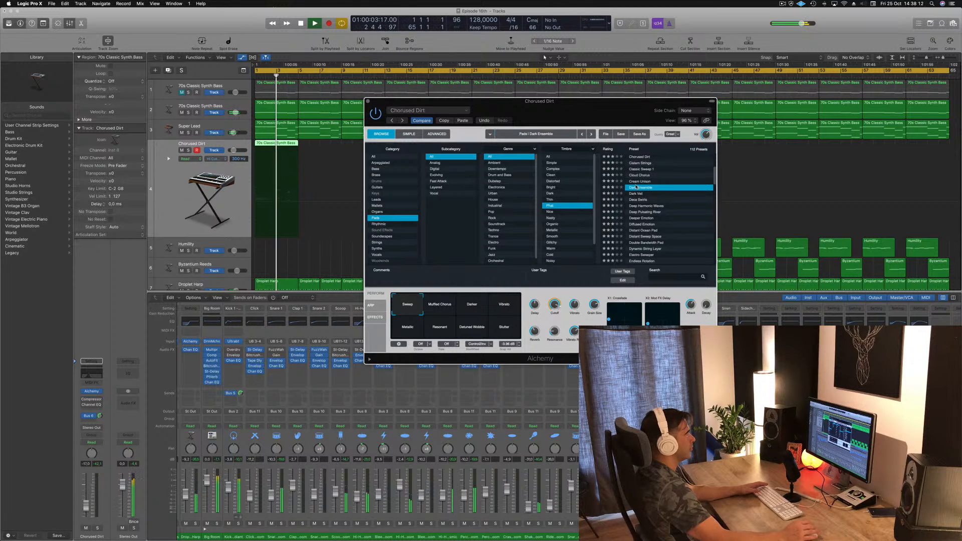
pyautogui.click(645, 182)
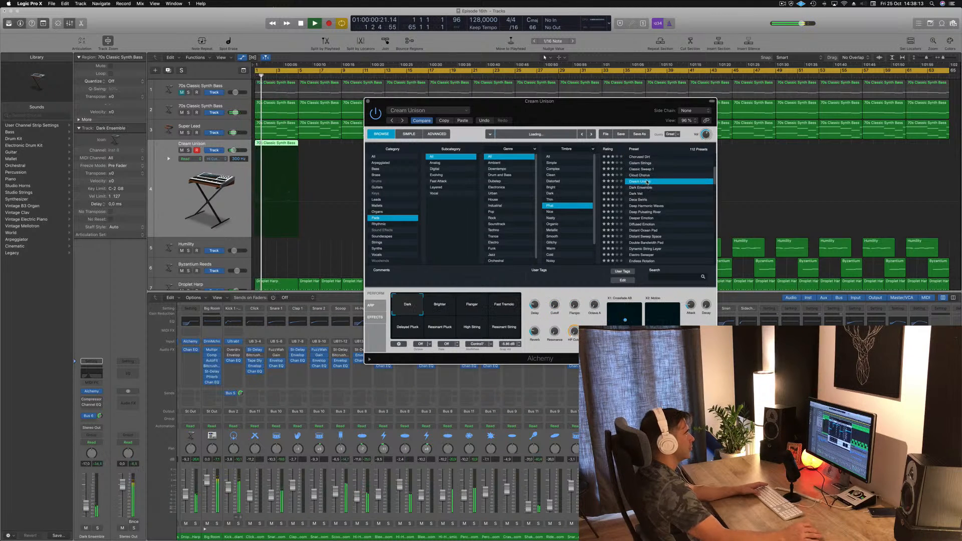
pyautogui.scroll(-3, 676, 204)
pyautogui.click(657, 186)
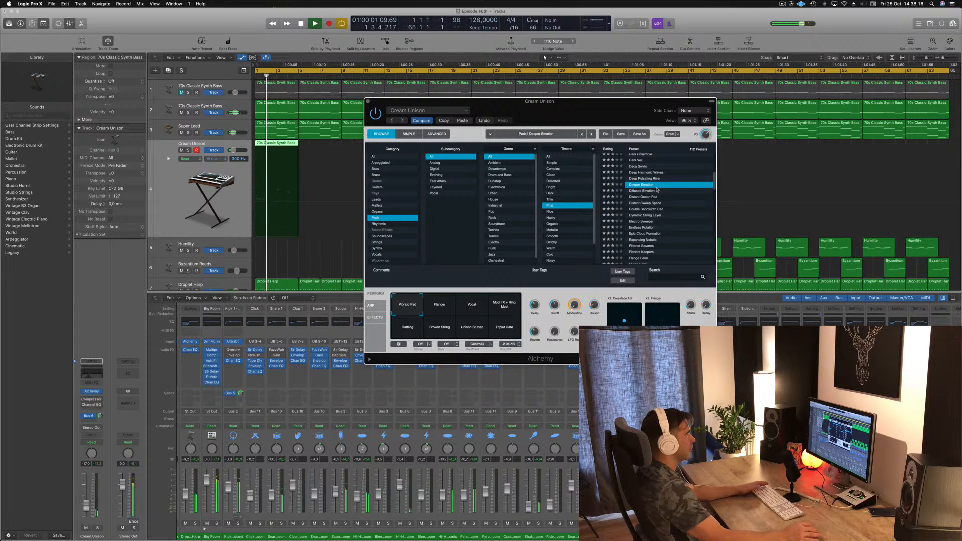
# Step: Audition the Epic Cloud Formation preset and load Expanding Nebula during playback from the start
pyautogui.scroll(-2, 659, 201)
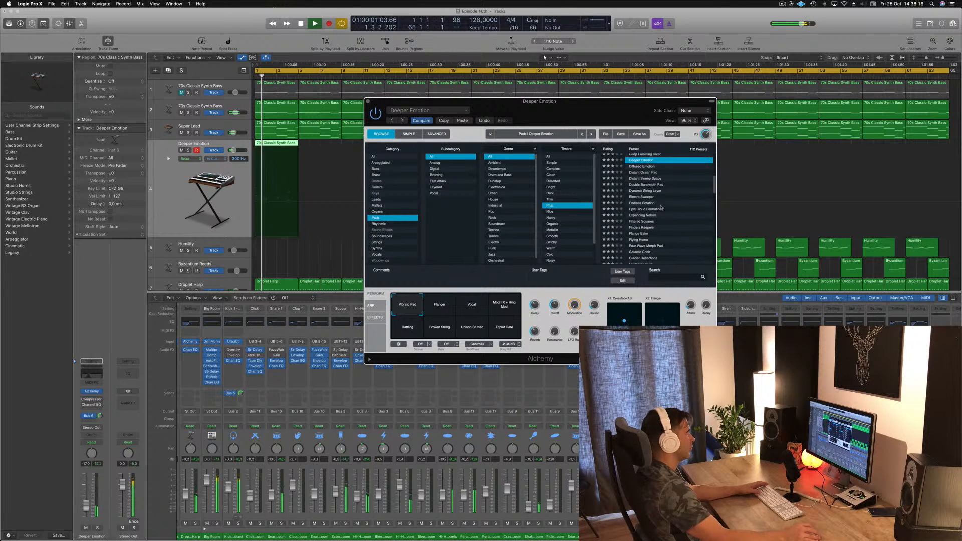
pyautogui.click(646, 209)
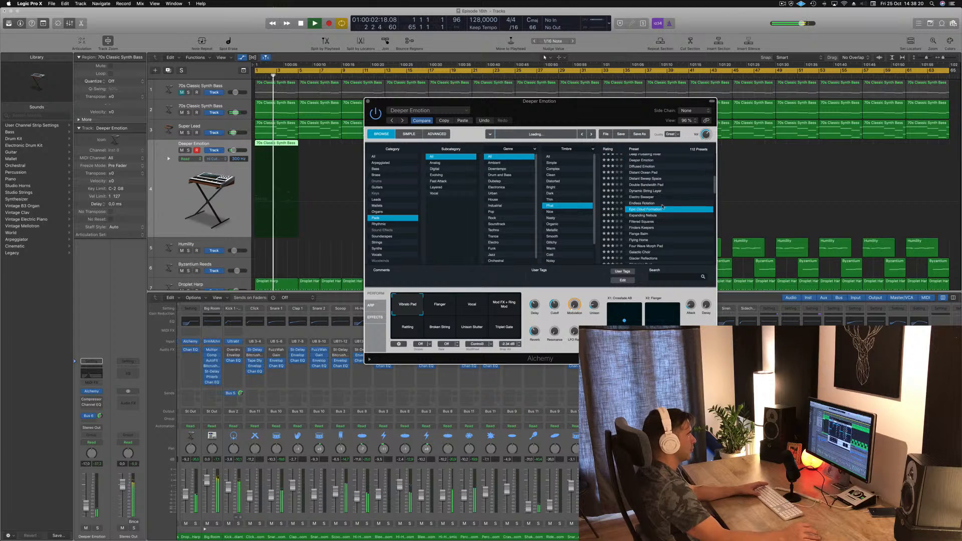
pyautogui.press('space')
pyautogui.click(648, 216)
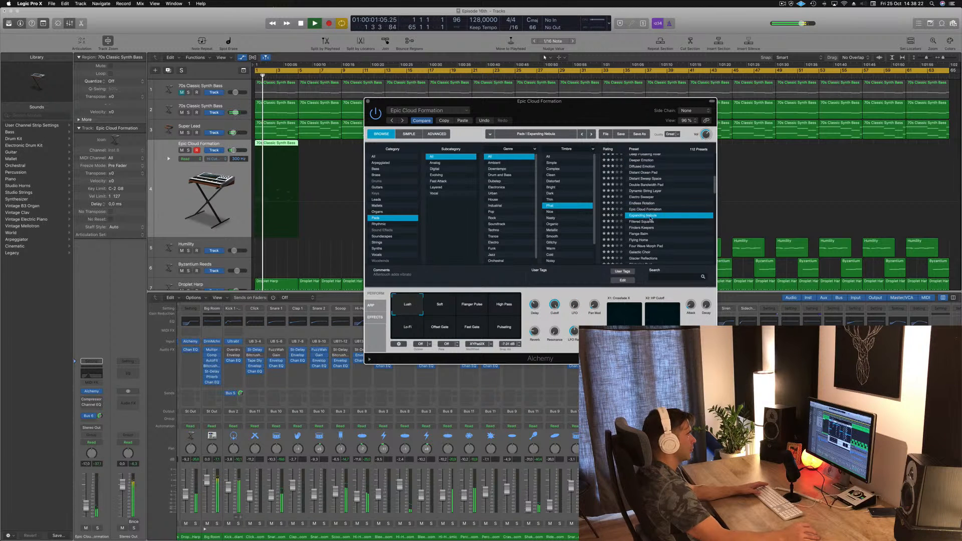
# Step: Audition the Galactic Choir preset, step down the list to Glow Worm and replay from the start
pyautogui.scroll(-3, 686, 207)
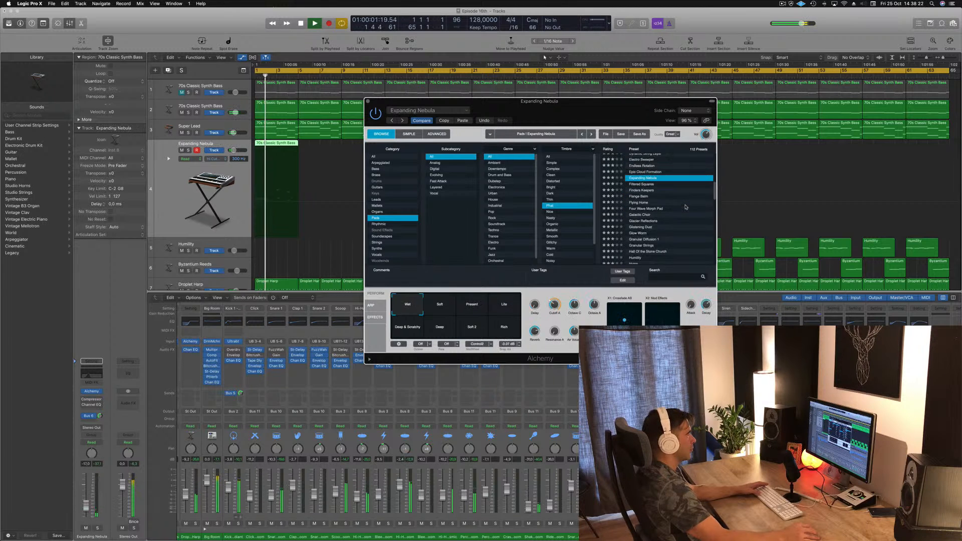
pyautogui.click(654, 214)
pyautogui.press('space')
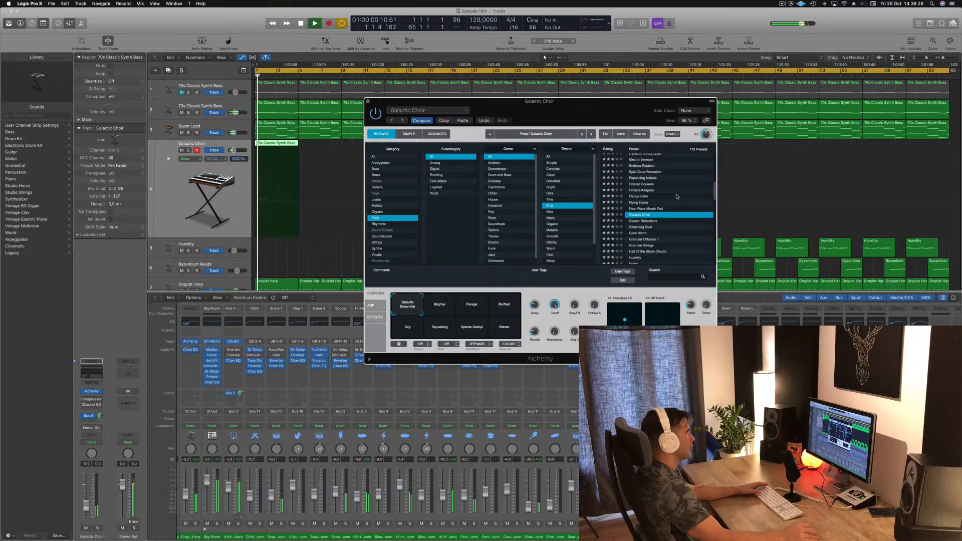
pyautogui.scroll(-2, 677, 197)
pyautogui.press('Down')
pyautogui.press('Down')
pyautogui.press('Down')
pyautogui.press('space')
# Step: Audition the Hymn and Infinity Pad presets against the looping beat
pyautogui.scroll(-3, 667, 213)
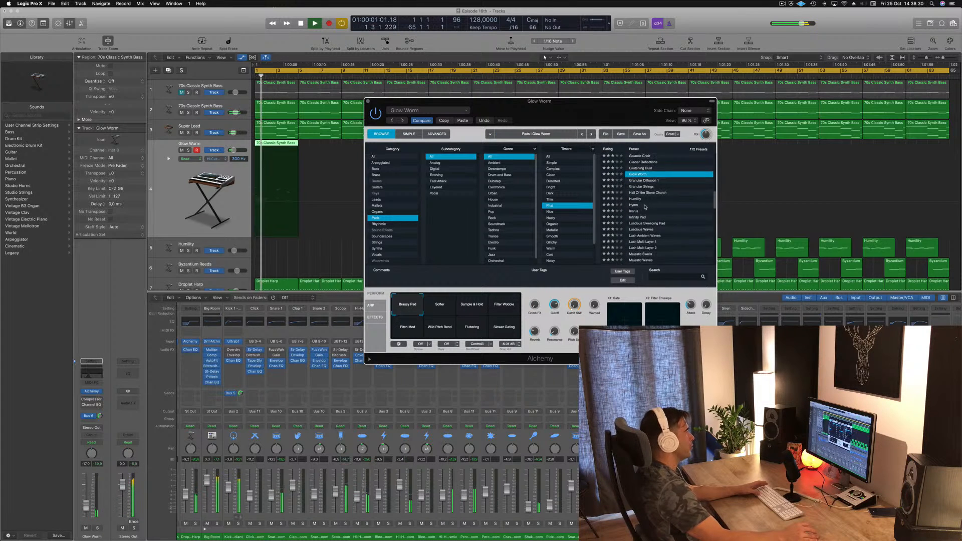
pyautogui.click(641, 206)
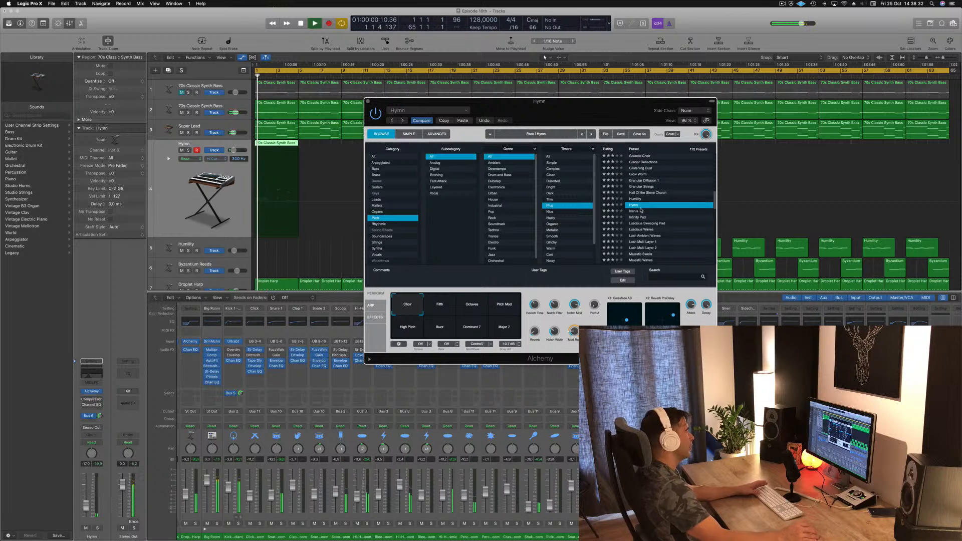
pyautogui.click(641, 218)
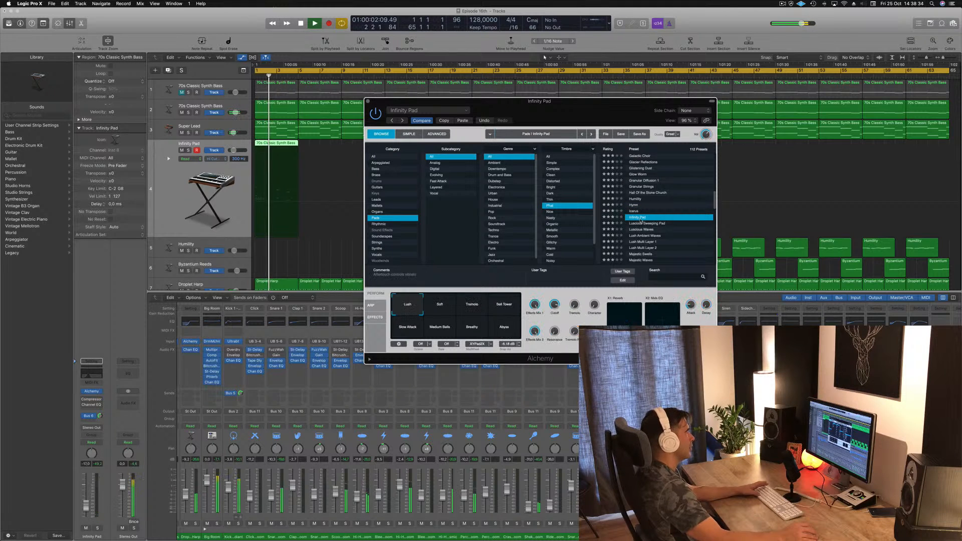
# Step: Nudge the Infinity Pad track's volume up to about -16.8 dB and move the Alchemy window higher over the arrangement
pyautogui.moveTo(89, 507); pyautogui.dragTo(90, 506)
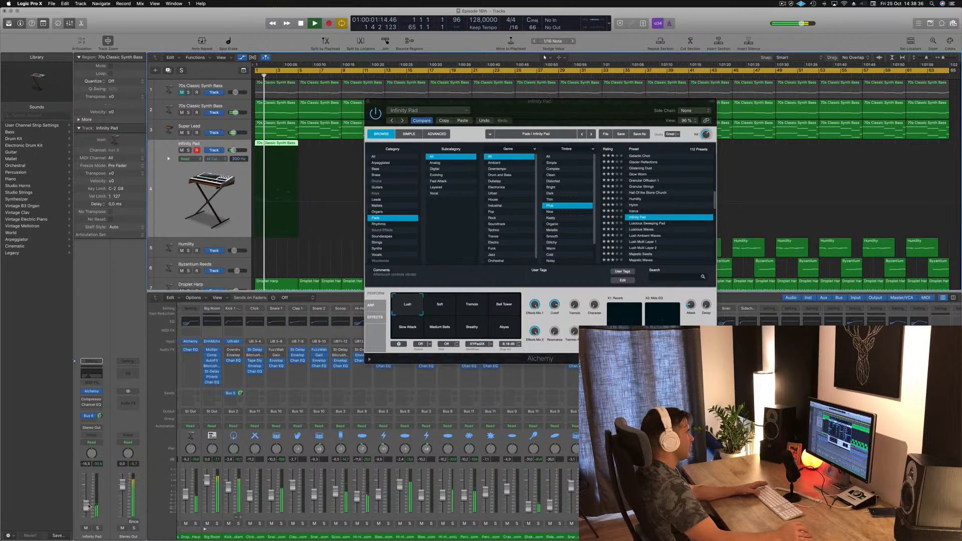
pyautogui.moveTo(650, 108); pyautogui.dragTo(631, 86)
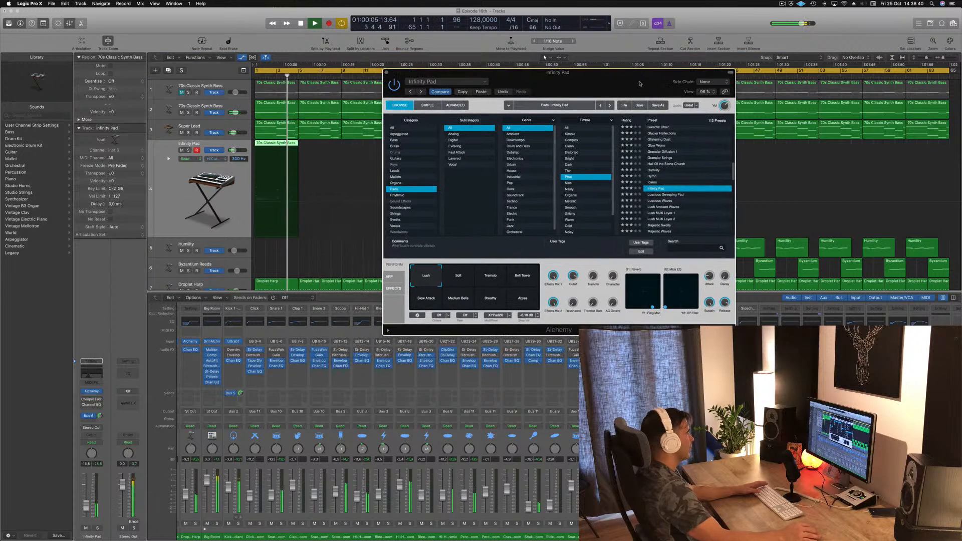
# Step: Try the Massiveness, Mega Strings and Mega Vintage pad presets and replay from the start
pyautogui.scroll(-2, 685, 177)
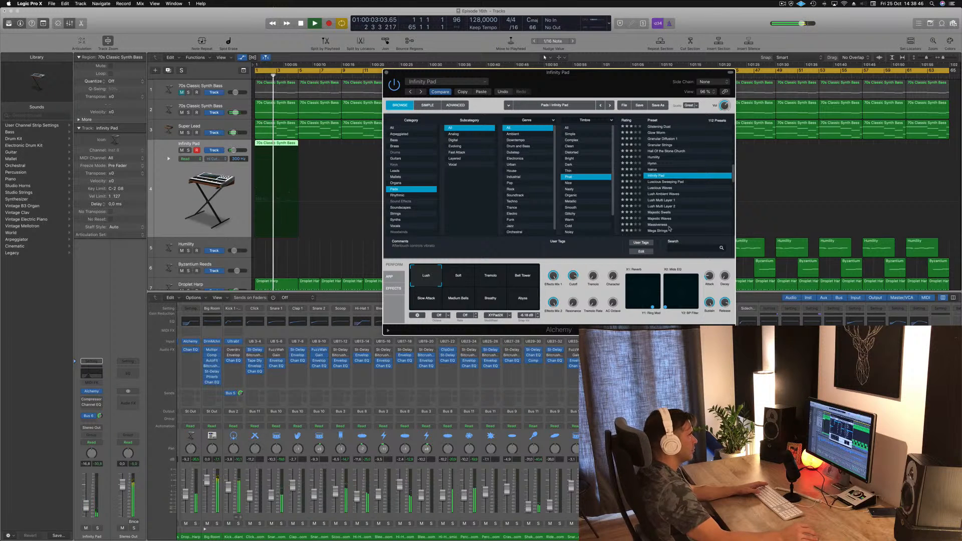
pyautogui.scroll(-6, 672, 214)
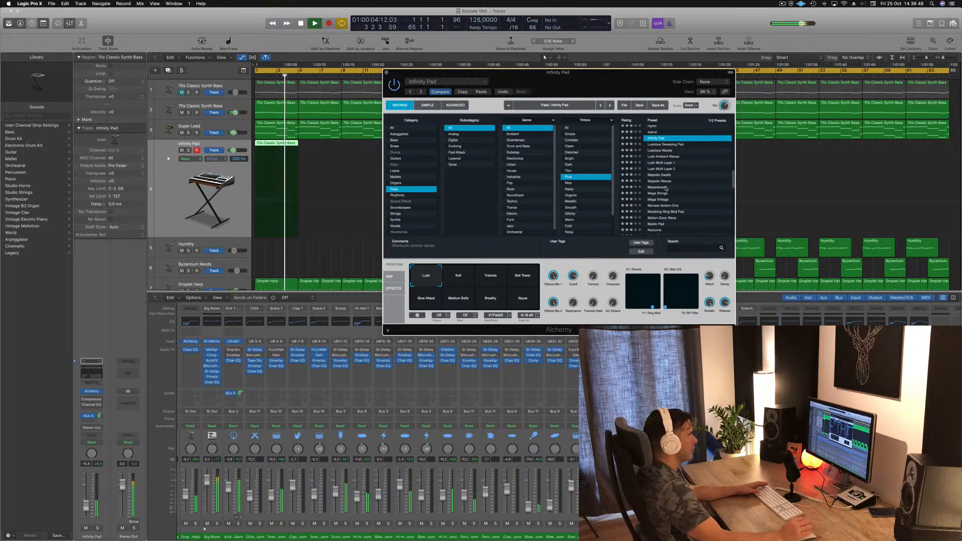
pyautogui.click(667, 188)
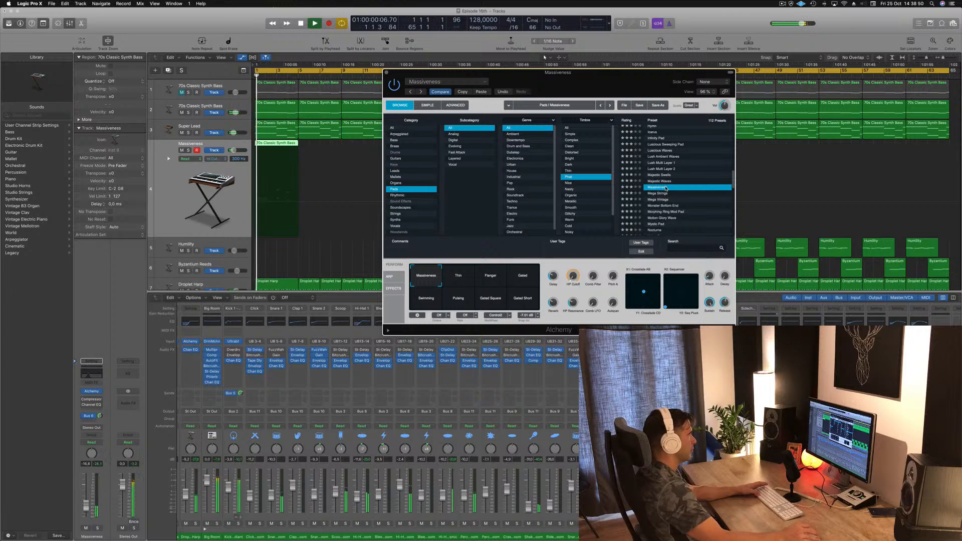
pyautogui.click(666, 194)
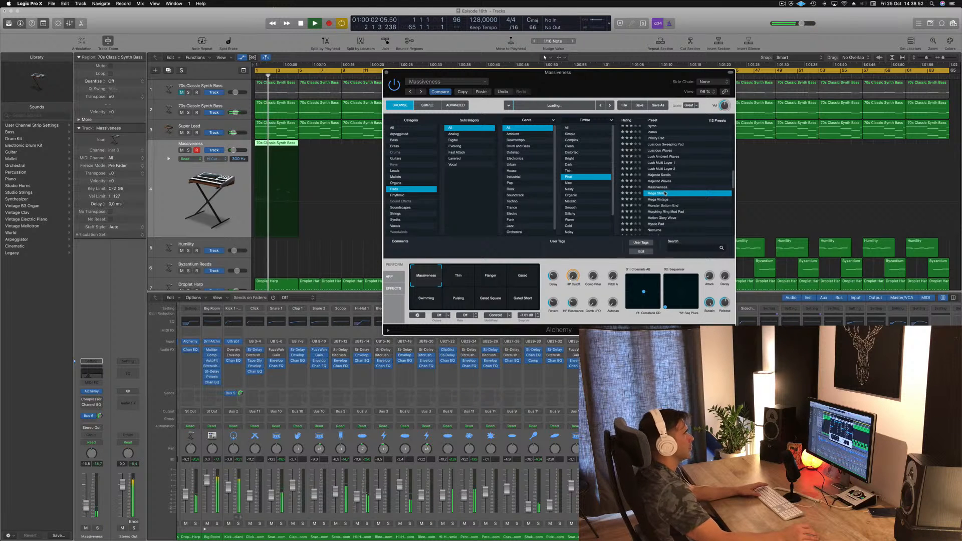
pyautogui.scroll(-4, 682, 192)
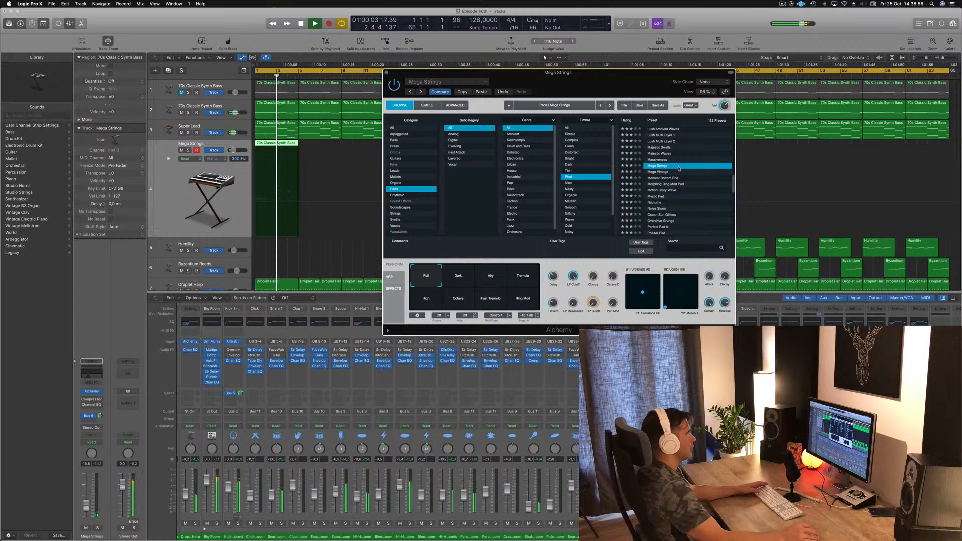
pyautogui.click(667, 172)
pyautogui.press('space')
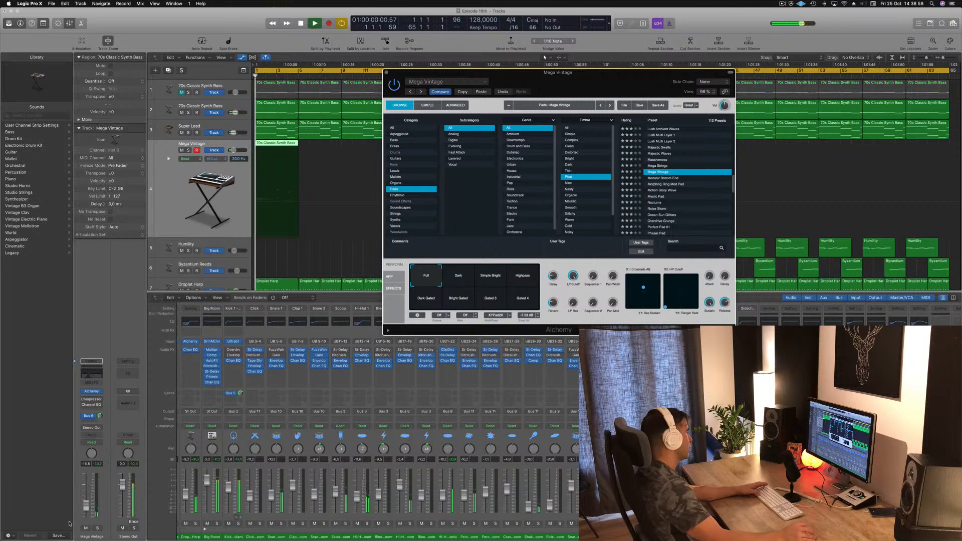
# Step: Raise the Mega Vintage track's volume to about -13.4 dB and audition the Noise Storm preset from the start
pyautogui.moveTo(86, 510); pyautogui.dragTo(87, 504)
pyautogui.scroll(-1, 662, 206)
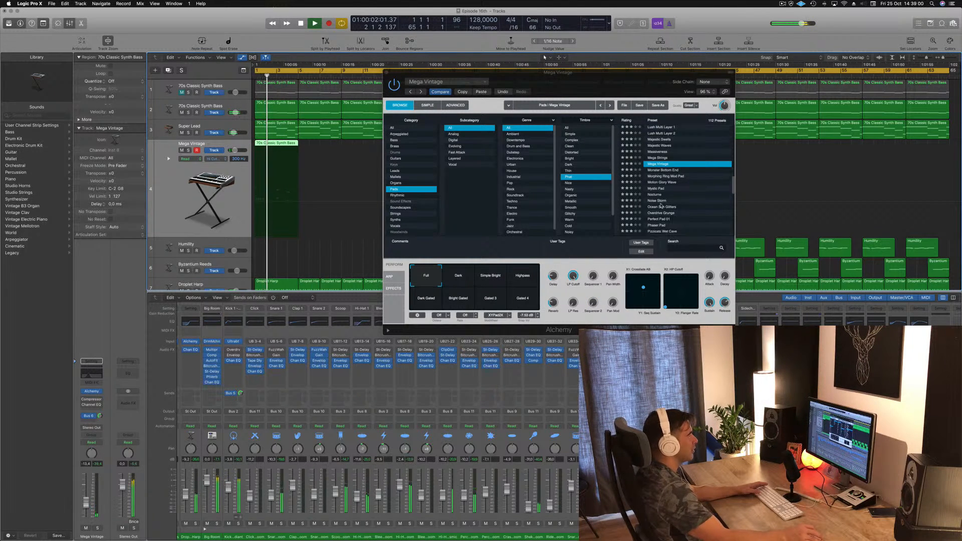
pyautogui.click(663, 201)
pyautogui.press('space')
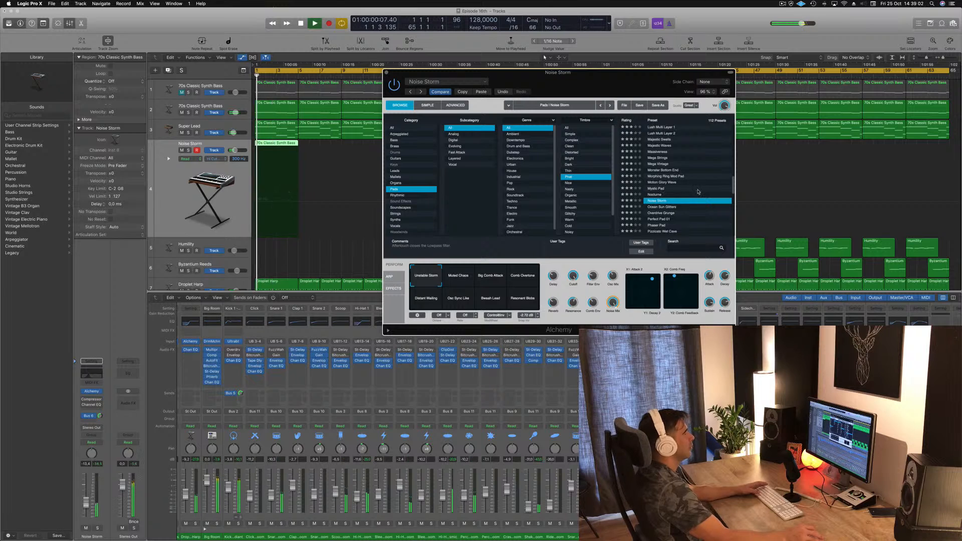
# Step: Audition more Phat pad presets further down the list, including Phaser Pad and Slow Departure, replaying from the start
pyautogui.scroll(-2, 690, 195)
pyautogui.click(653, 211)
pyautogui.scroll(-4, 693, 197)
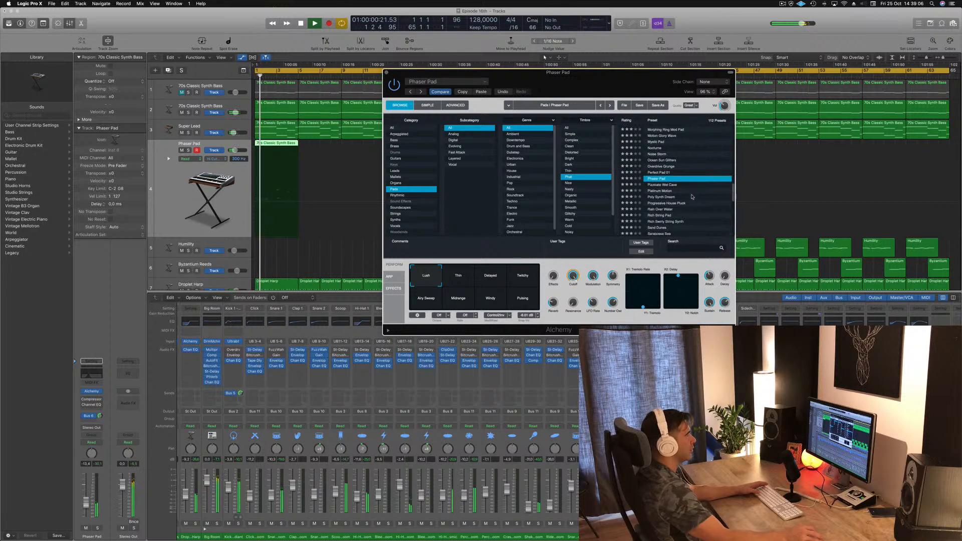
pyautogui.scroll(-3, 692, 197)
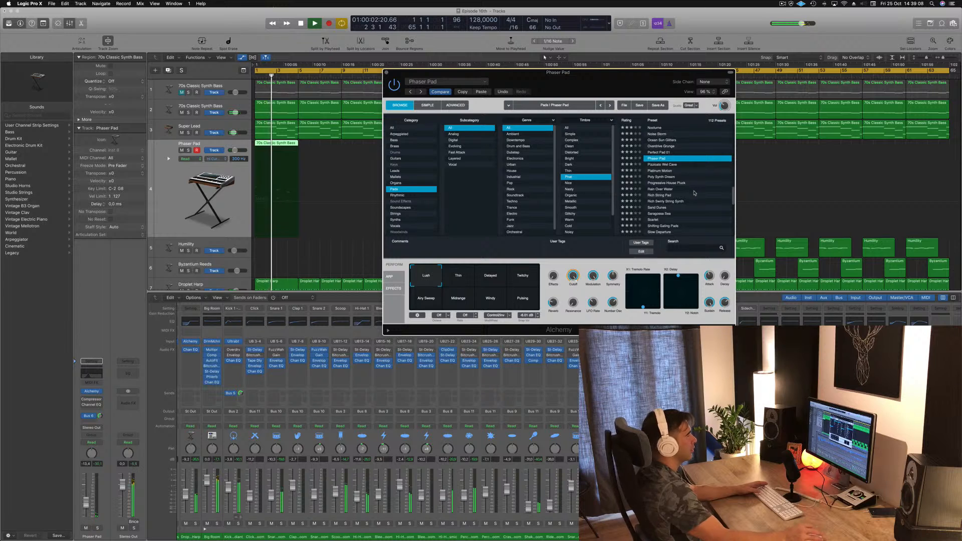
pyautogui.click(661, 196)
pyautogui.press('space')
pyautogui.scroll(-3, 698, 193)
pyautogui.click(662, 208)
pyautogui.press('space')
pyautogui.press('space')
pyautogui.scroll(-3, 697, 192)
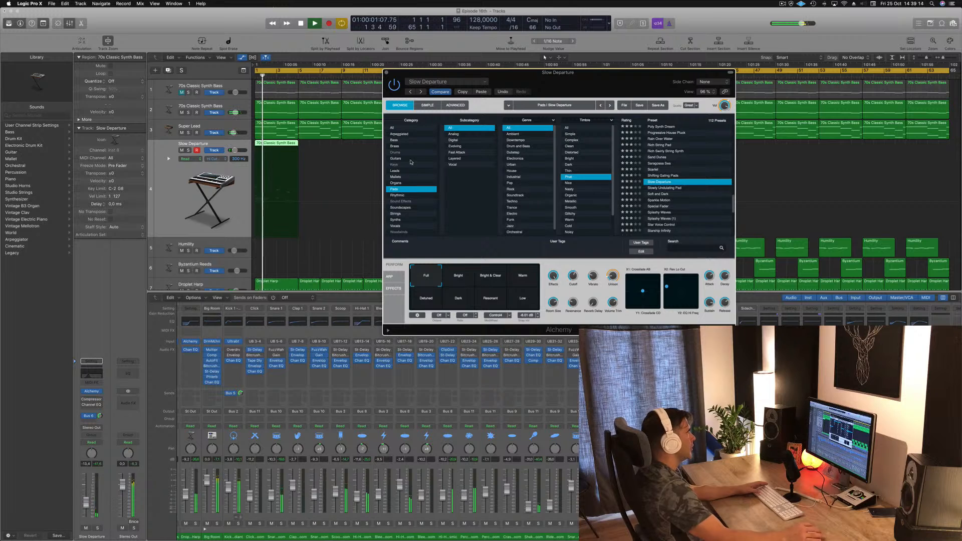
# Step: Show Mallets presets of all timbres, load Nighttime Bells and play it from the start
pyautogui.click(403, 176)
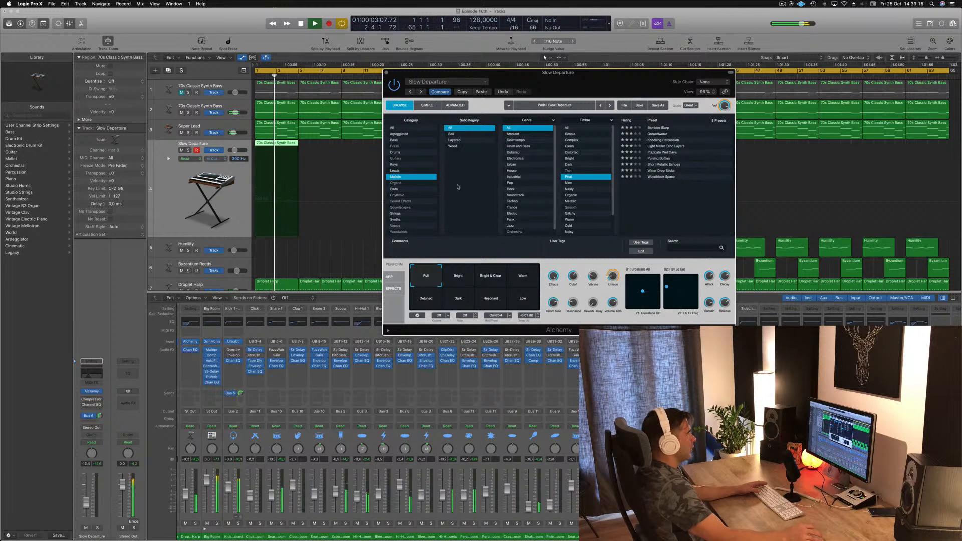
pyautogui.click(579, 128)
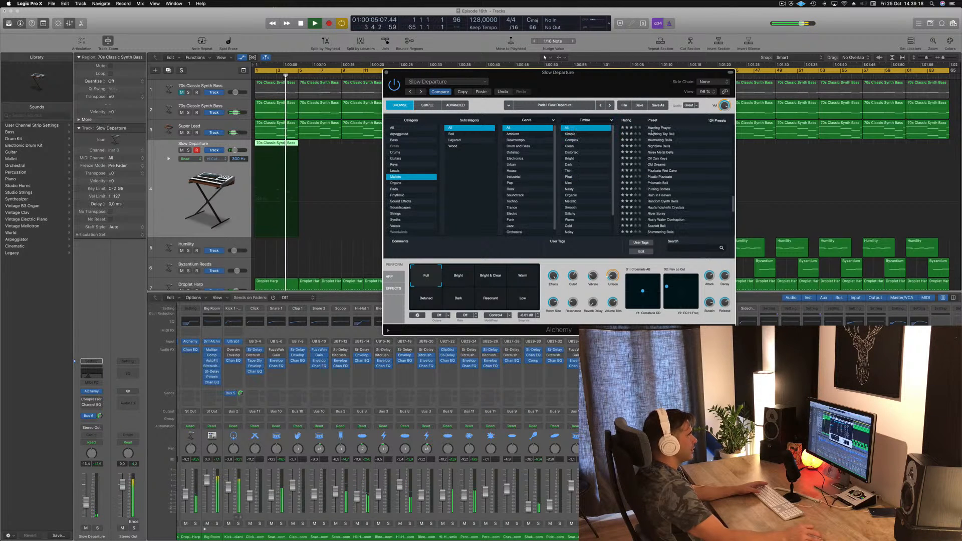
pyautogui.click(659, 146)
pyautogui.press('space')
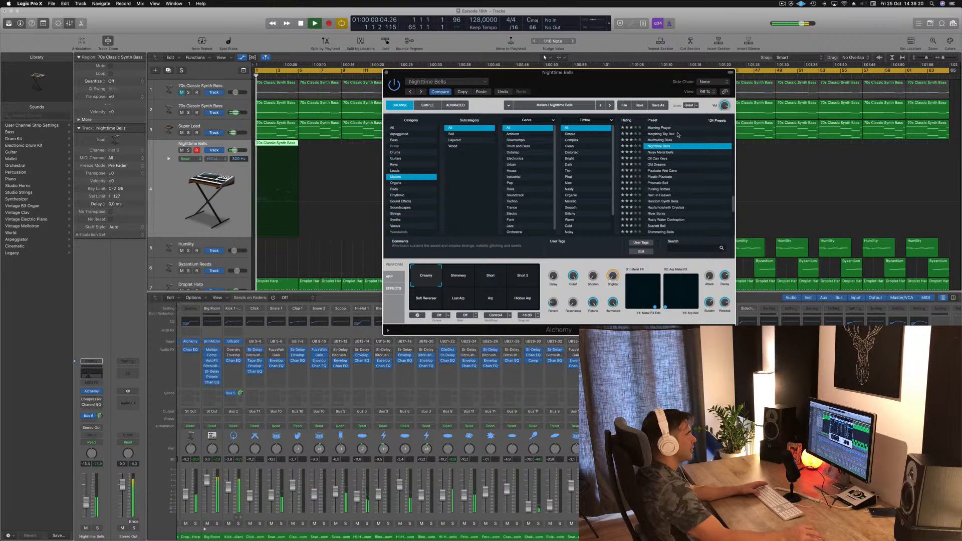
# Step: Audition the Morphing Toy Bell, Small Metal Box and Spacetime Keys presets for the chord layer
pyautogui.click(662, 134)
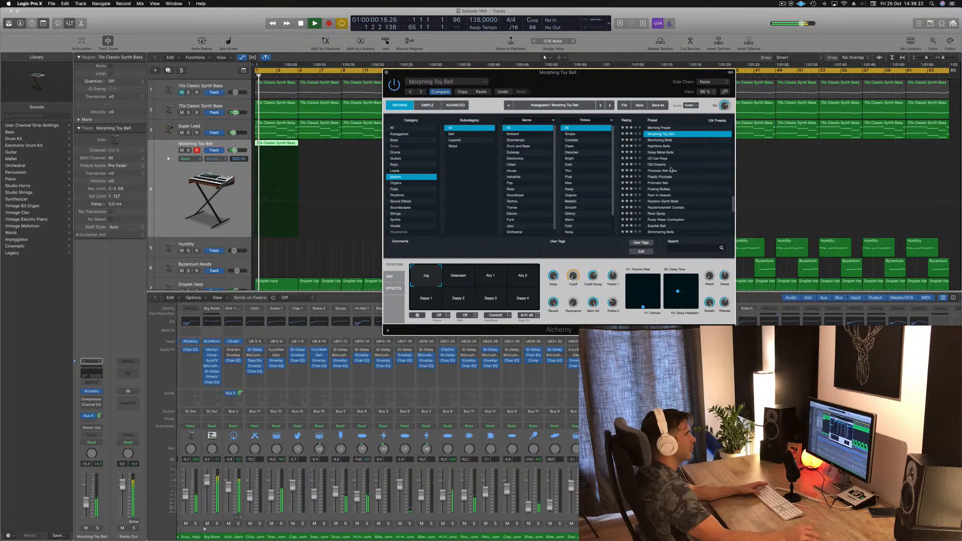
pyautogui.scroll(-4, 671, 170)
pyautogui.click(671, 187)
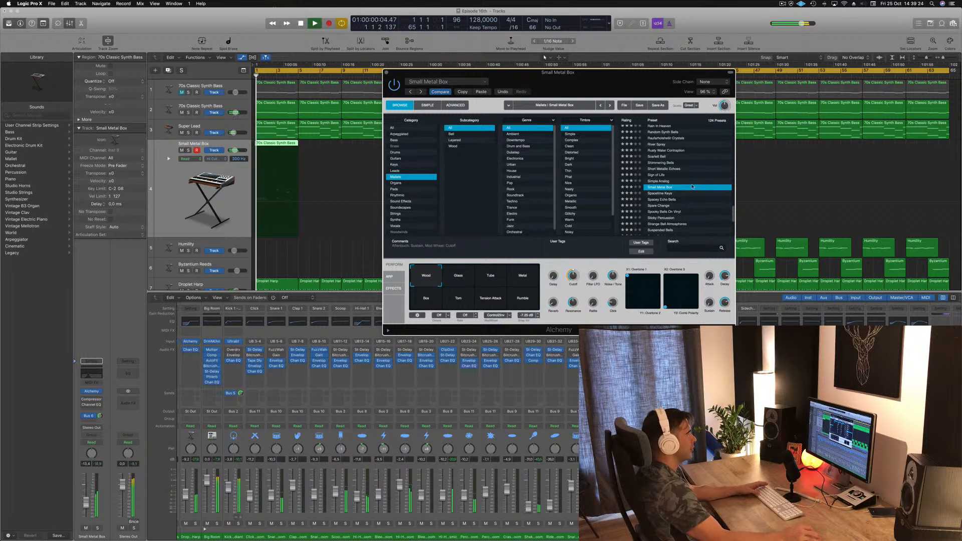
pyautogui.scroll(-1, 699, 185)
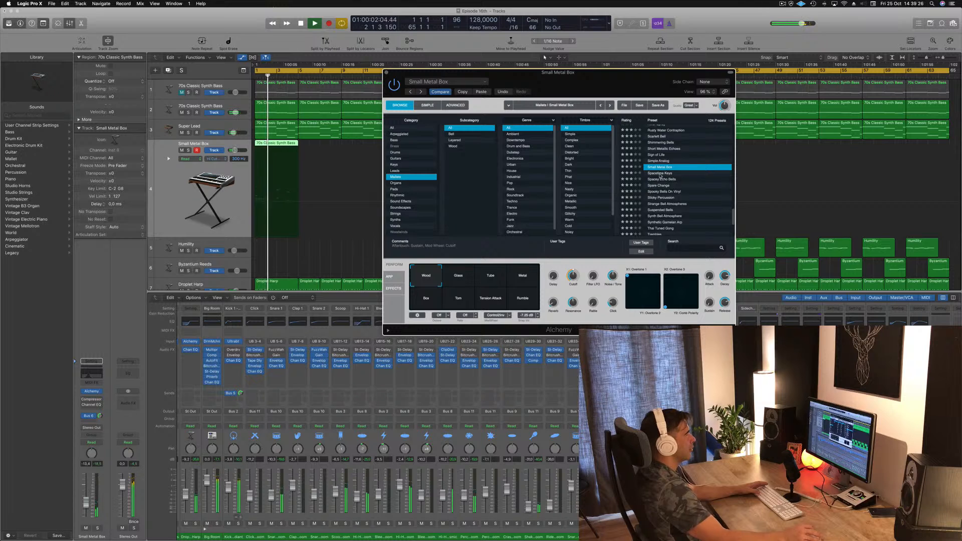
pyautogui.click(661, 174)
pyautogui.scroll(-1, 701, 168)
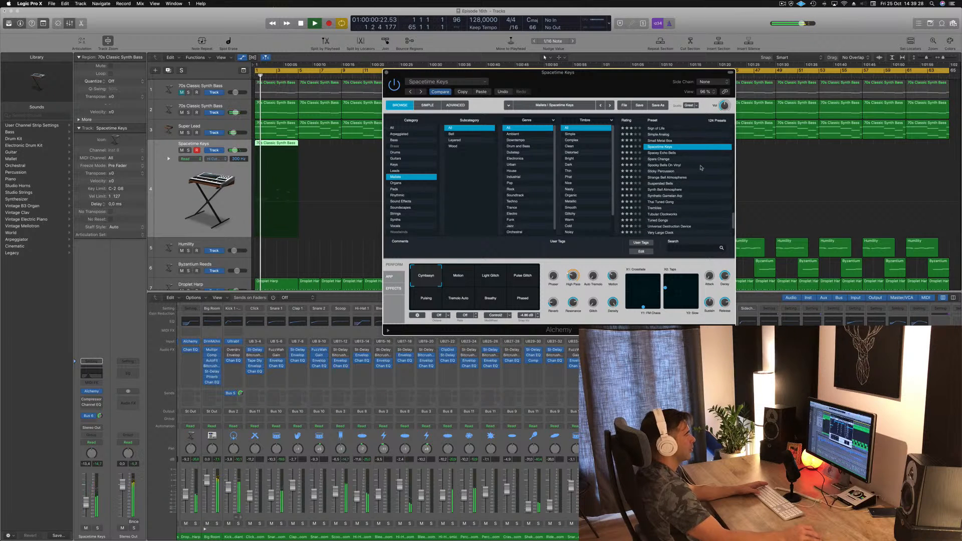
# Step: Lower the Spacetime Keys track's volume to about -24 dB and replay from the start
pyautogui.moveTo(88, 506); pyautogui.dragTo(86, 513)
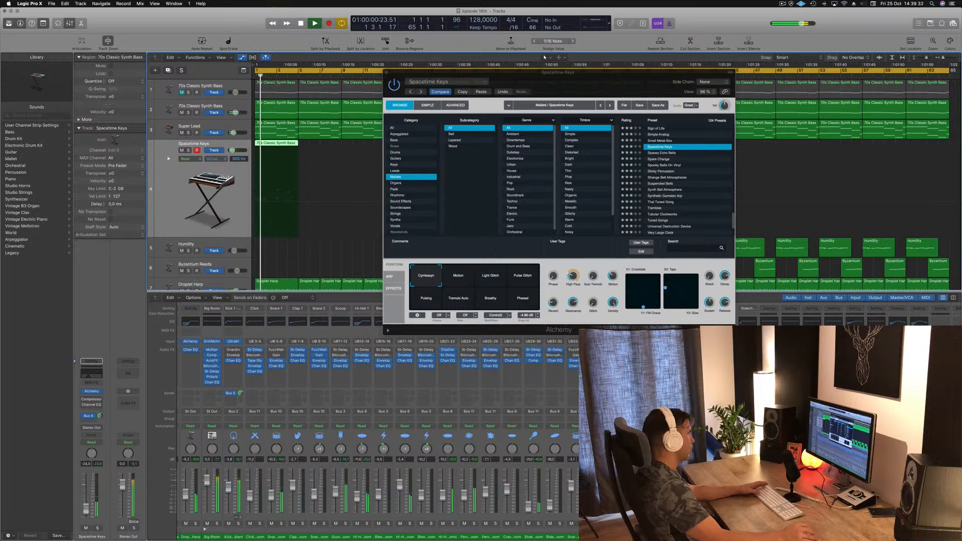
pyautogui.press('space')
pyautogui.press('space')
pyautogui.press('space')
pyautogui.press('space')
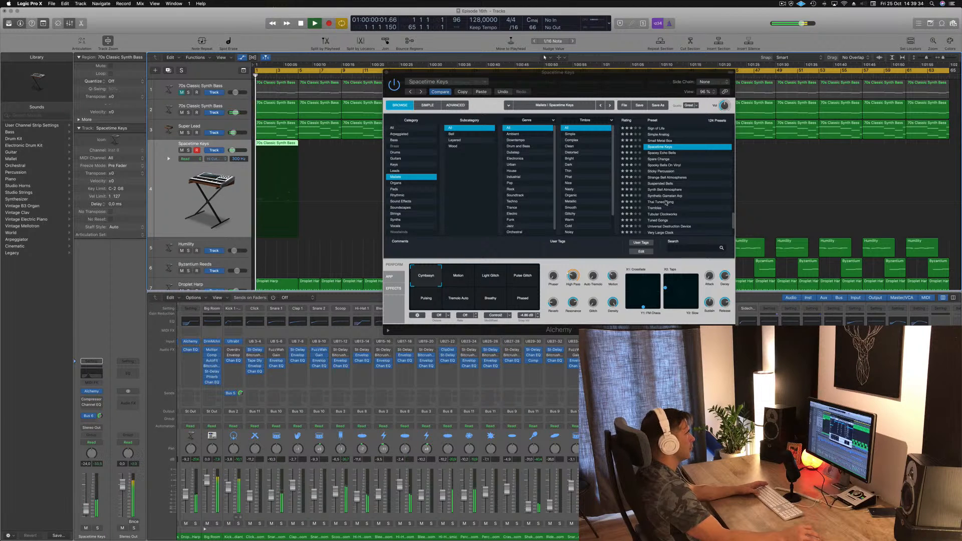
# Step: Audition the Thai Tuned Gong and Tubular Clockworks presets from the start, raising the track's volume to about -18.5 dB
pyautogui.click(666, 202)
pyautogui.scroll(-2, 697, 194)
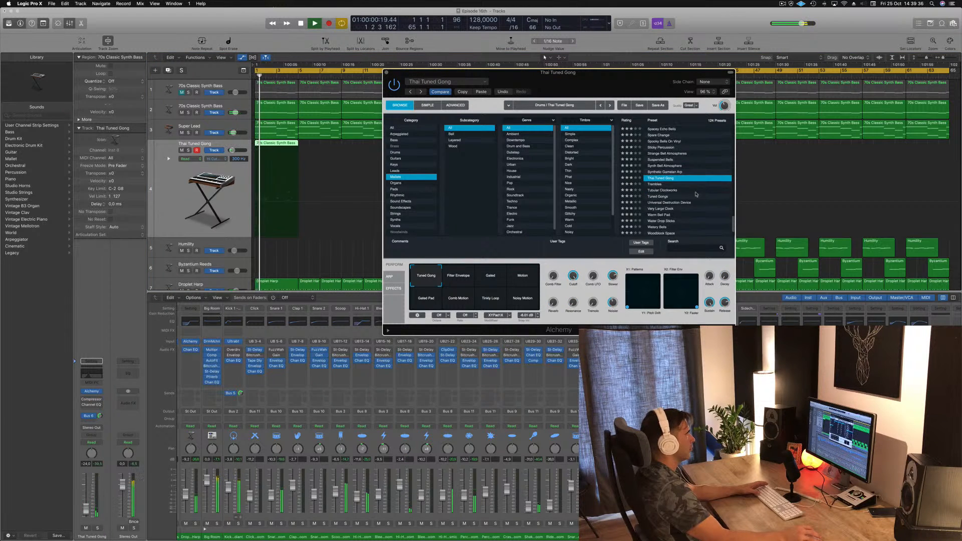
pyautogui.click(668, 191)
pyautogui.press('space')
pyautogui.press('space')
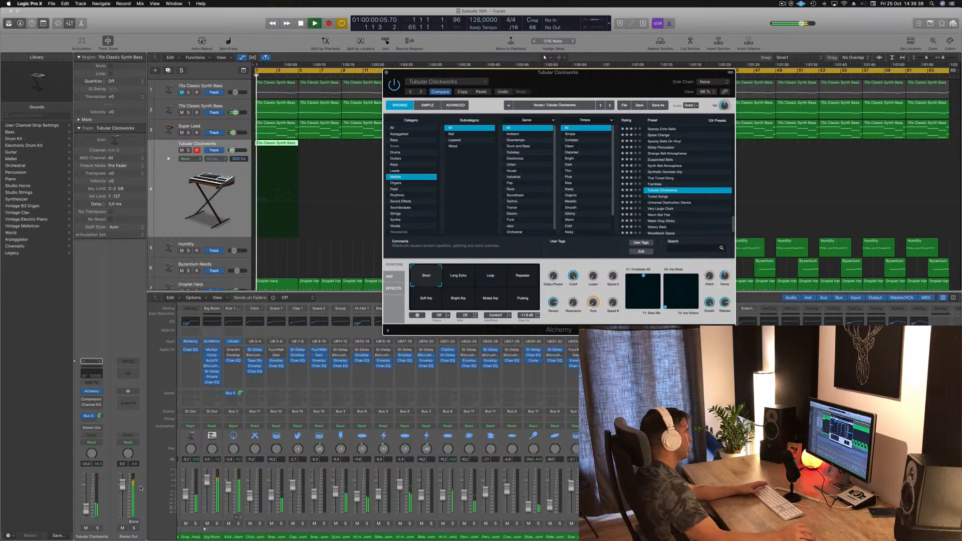
pyautogui.click(86, 512)
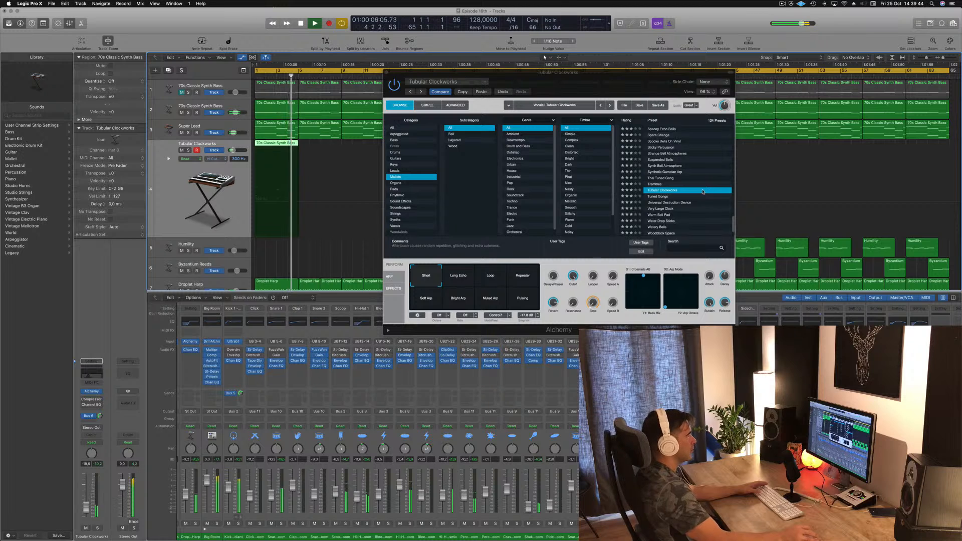
pyautogui.press('space')
pyautogui.press('space')
# Step: Try the Universal Destruction Device and Water Drop Sticks presets, replaying from the start for each
pyautogui.click(681, 203)
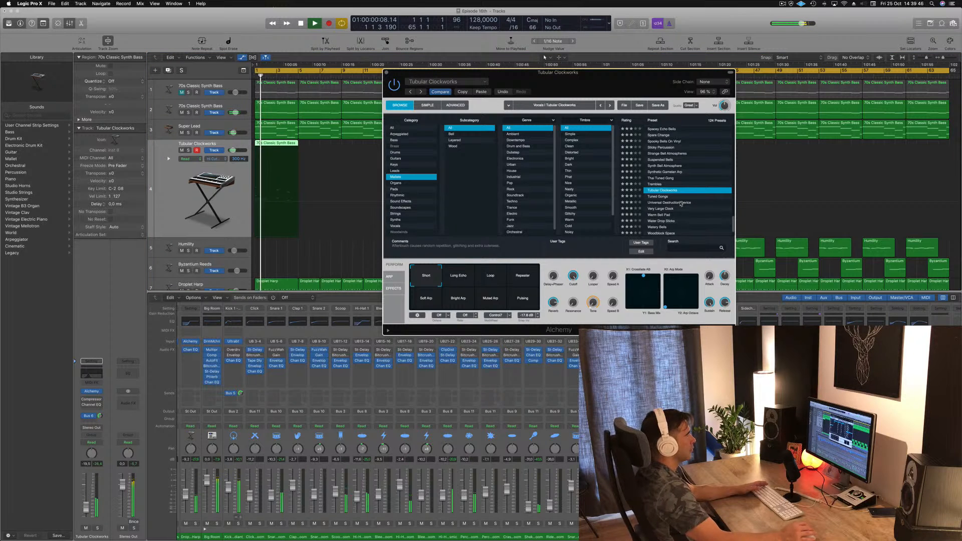
pyautogui.click(681, 203)
pyautogui.press('space')
pyautogui.press('space')
pyautogui.scroll(-2, 683, 198)
pyautogui.click(661, 201)
pyautogui.press('space')
pyautogui.press('space')
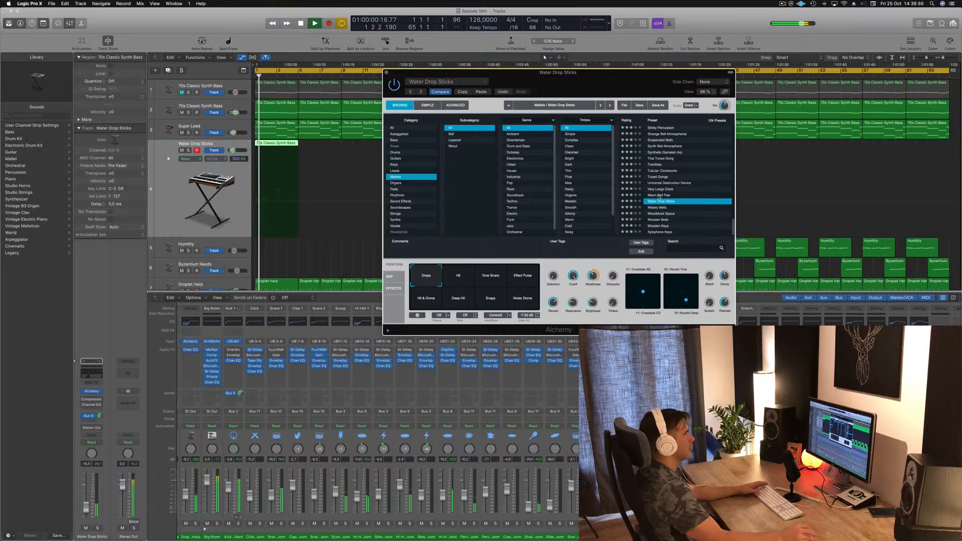
# Step: Try the Warm Bell Pad and Wooden Keys presets, replaying from the start for each
pyautogui.click(659, 195)
pyautogui.press('space')
pyautogui.press('space')
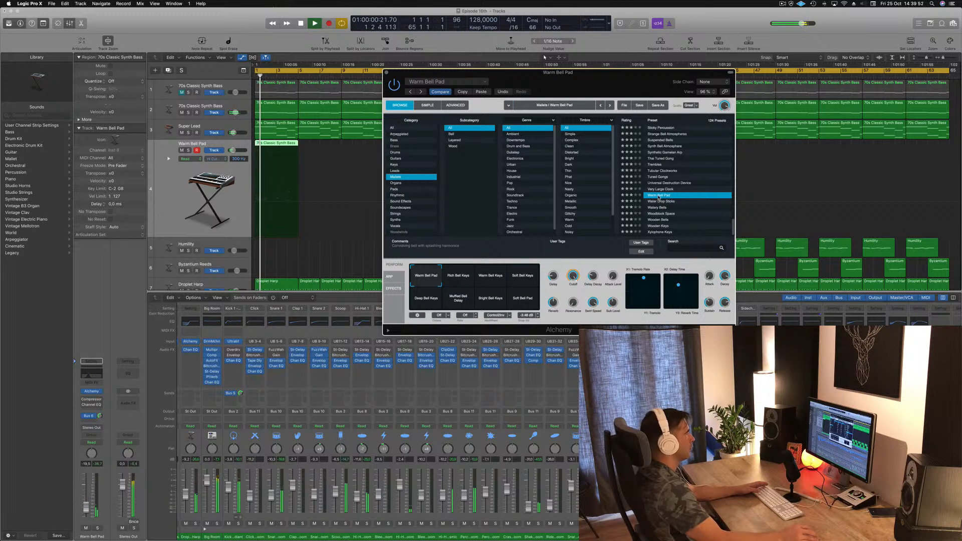
pyautogui.click(659, 227)
pyautogui.press('space')
pyautogui.press('space')
# Step: Audition the first four Mallets presets, from 1980 Sweet Pad through Aqua Mallet, replaying from the start for each
pyautogui.scroll(15, 690, 193)
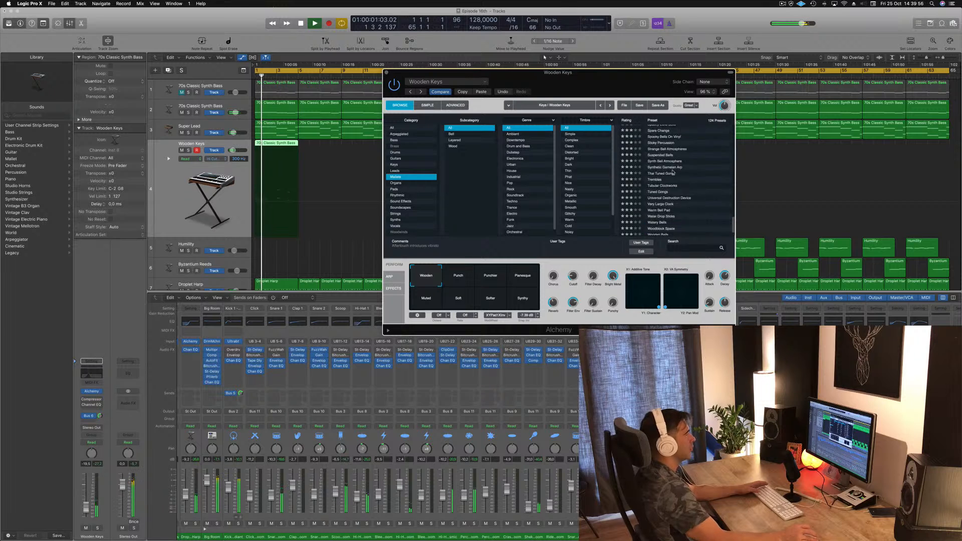
pyautogui.scroll(8, 670, 159)
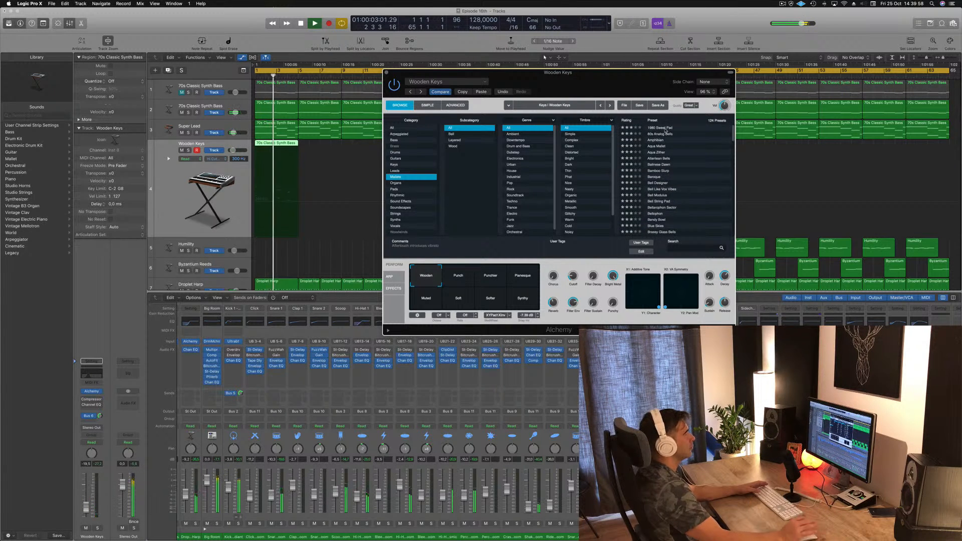
pyautogui.click(660, 128)
pyautogui.press('space')
pyautogui.press('space')
pyautogui.click(664, 134)
pyautogui.press('space')
pyautogui.press('space')
pyautogui.click(654, 140)
pyautogui.press('space')
pyautogui.press('space')
pyautogui.click(656, 146)
pyautogui.press('space')
# Step: Load the Aqua Zither preset, replay from the start and move the plug-in window aside
pyautogui.click(663, 153)
pyautogui.press('space')
pyautogui.press('space')
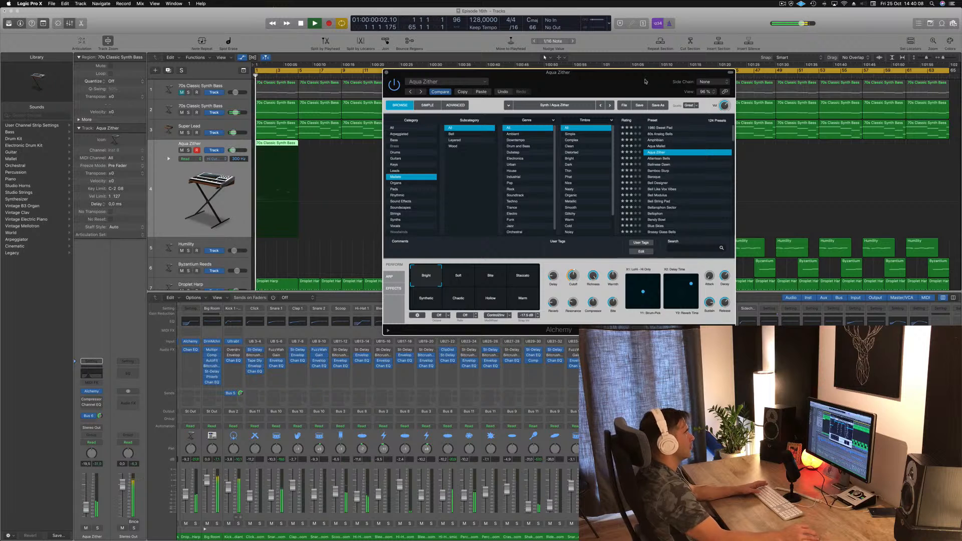
pyautogui.moveTo(435, 74); pyautogui.dragTo(515, 79)
pyautogui.press('space')
# Step: Try Aqua Zither's performance variations, including Bite, Staccato, Synthetic, Chaotic, Hollow and Warm, while replaying the chords
pyautogui.click(553, 282)
pyautogui.click(574, 285)
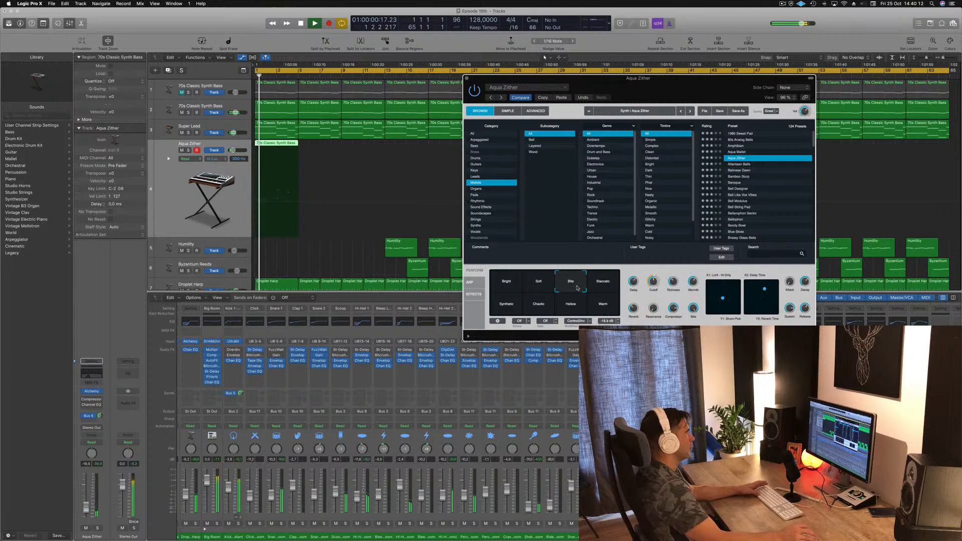
pyautogui.click(606, 283)
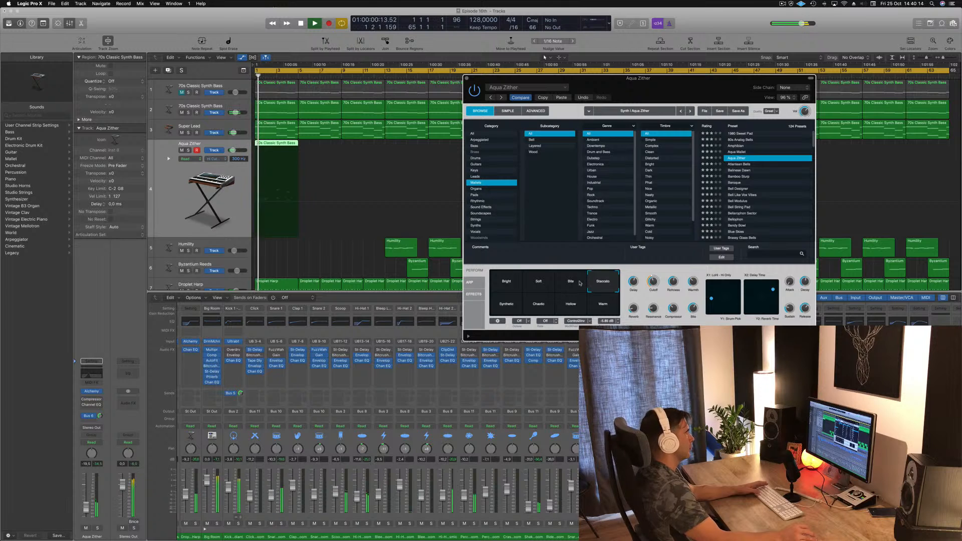
pyautogui.click(507, 310)
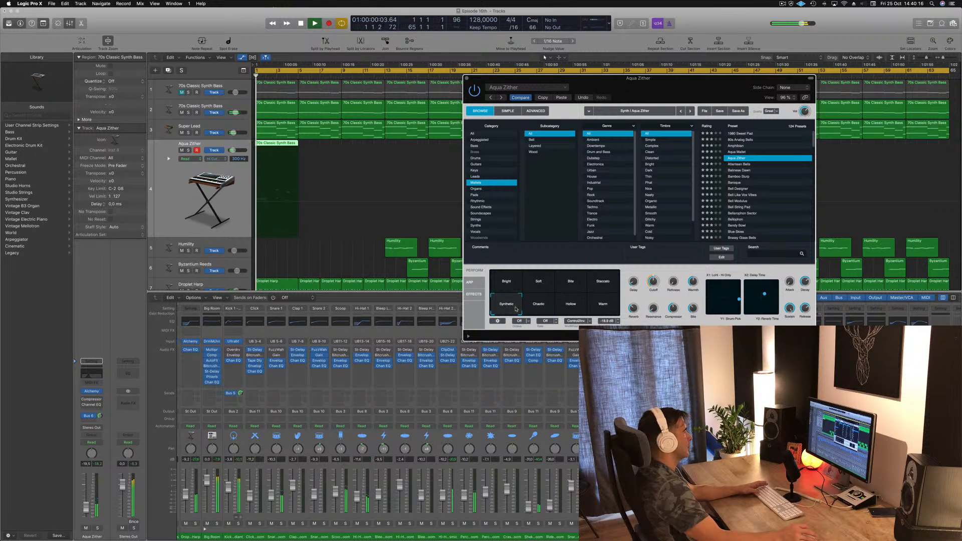
pyautogui.click(546, 305)
pyautogui.press('space')
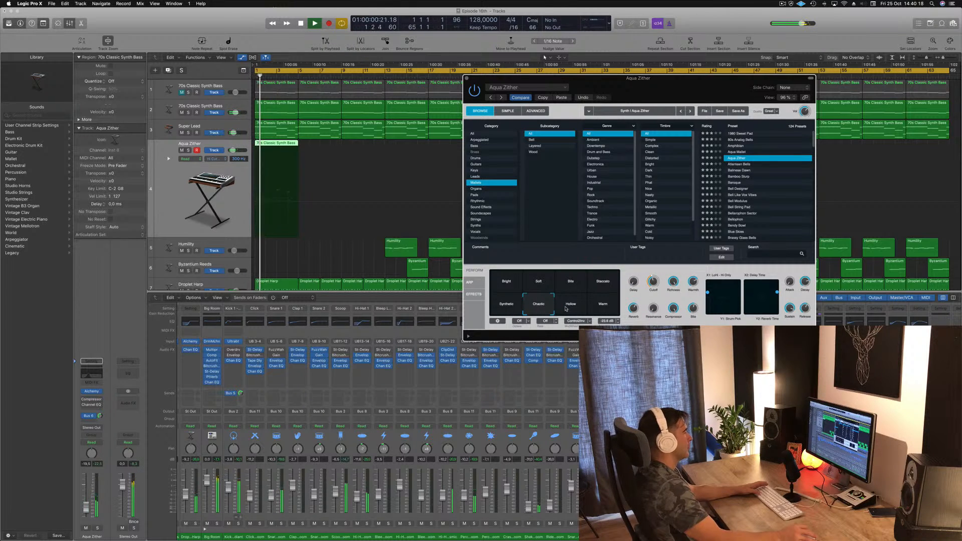
pyautogui.click(569, 304)
pyautogui.press('space')
pyautogui.click(602, 306)
pyautogui.press('space')
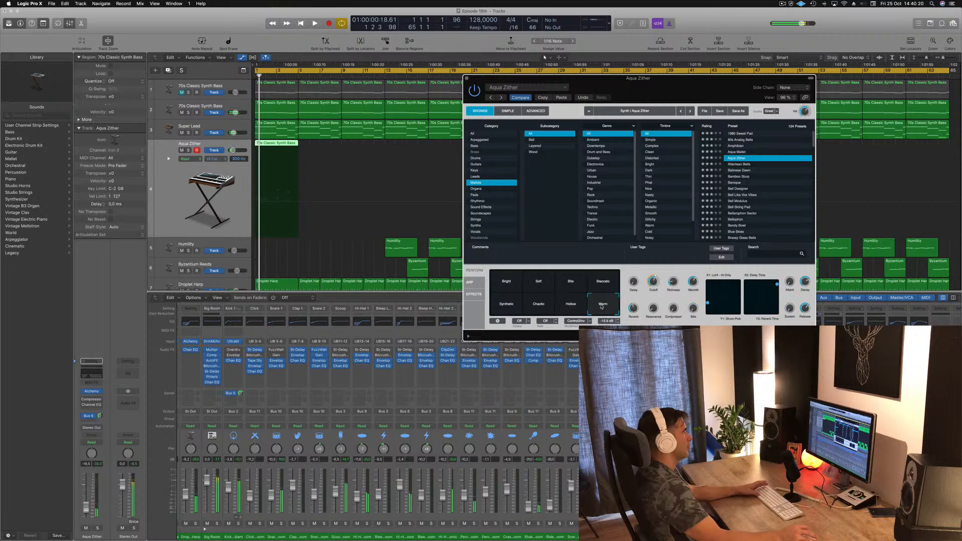
# Step: Select Aqua Zither's Chaotic variation, play it from the start and close the plug-in window
pyautogui.click(538, 306)
pyautogui.press('space')
pyautogui.press('space')
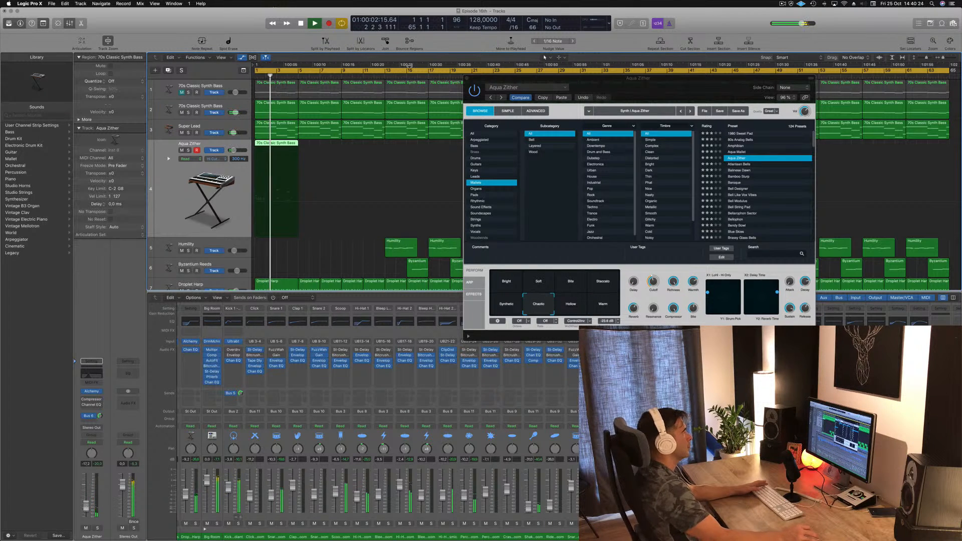
pyautogui.click(467, 80)
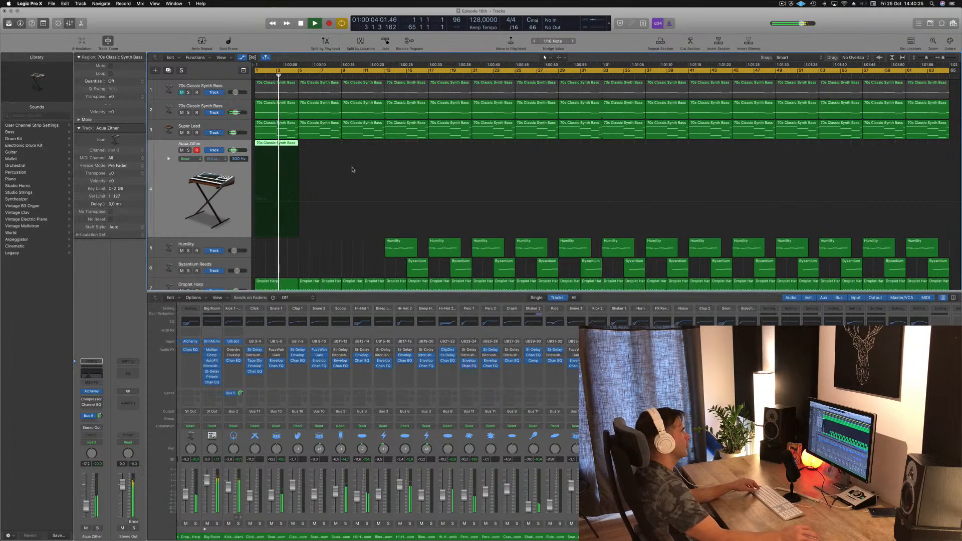
# Step: Copy the four-bar region on the Aqua Zither track three times so it fills bars 1 to 16
pyautogui.moveTo(266, 144); pyautogui.dragTo(358, 148)
pyautogui.keyDown('shift'); pyautogui.click(282, 150); pyautogui.keyUp('shift')
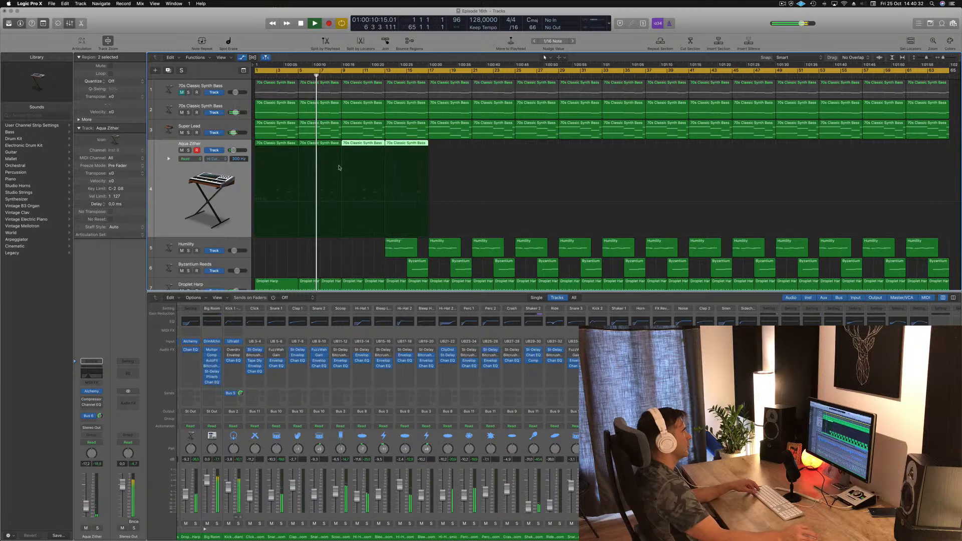
# Step: Delete the first Byzantium Reeds region at bar 15 and save the project
pyautogui.scroll(-3, 349, 159)
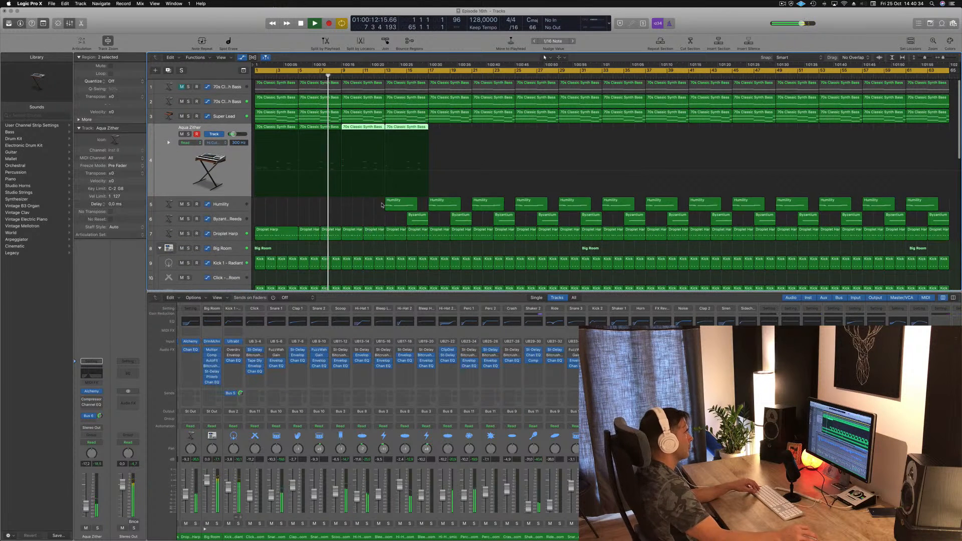
pyautogui.click(415, 217)
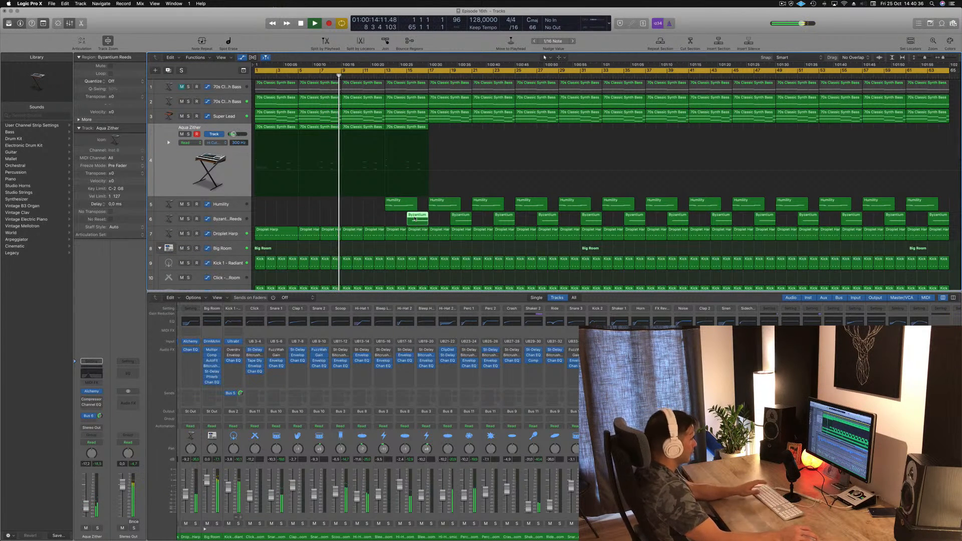
pyautogui.press('Delete')
pyautogui.press('super+s')
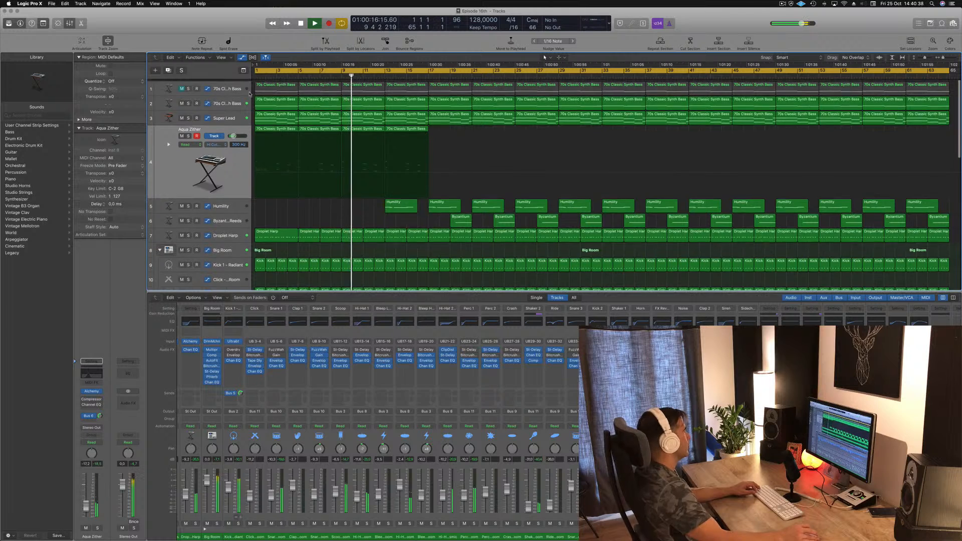
# Step: Make the cutoff automation on the second 70s Classic Synth Bass track drop sharply right after its peaks at bars 9 and 13
pyautogui.click(234, 103)
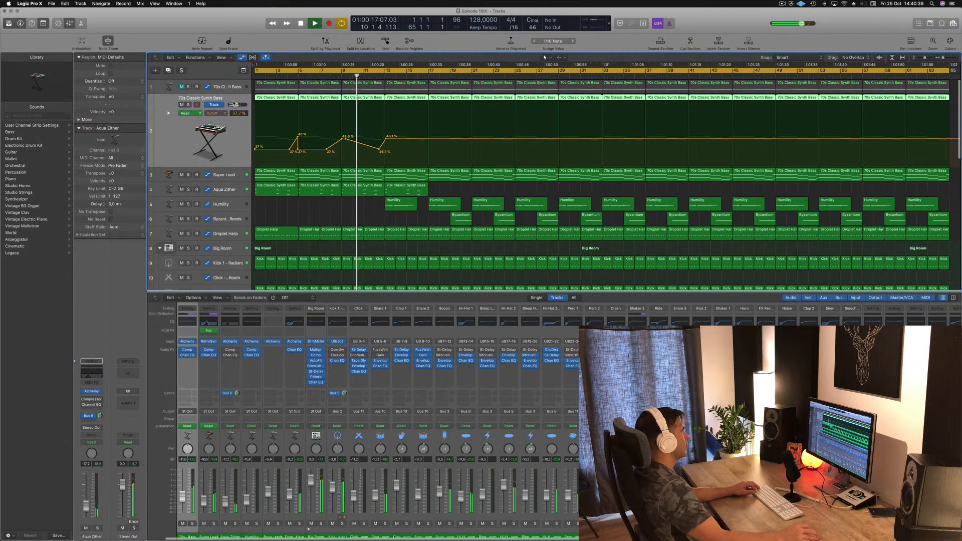
pyautogui.click(345, 140)
pyautogui.moveTo(345, 140); pyautogui.dragTo(344, 150)
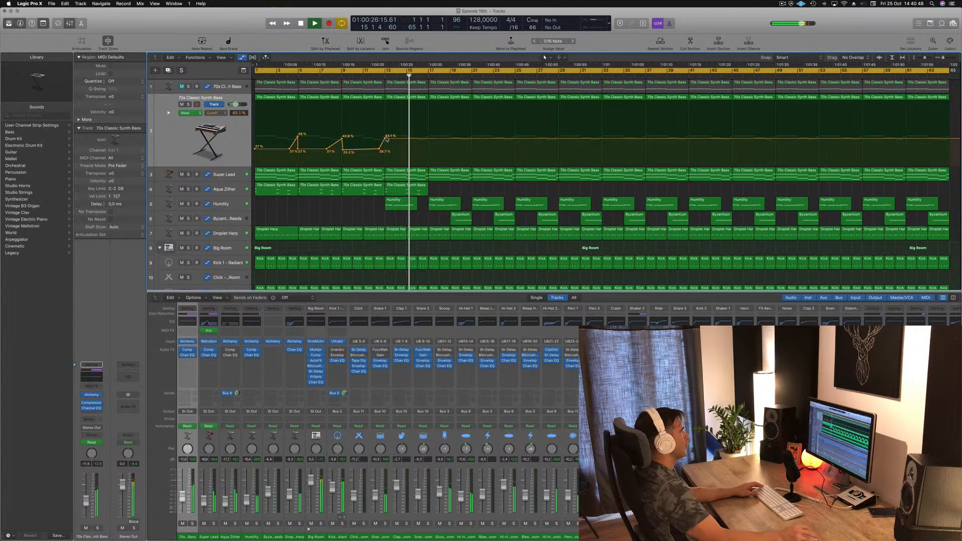
pyautogui.click(386, 145)
pyautogui.moveTo(386, 148); pyautogui.dragTo(386, 155)
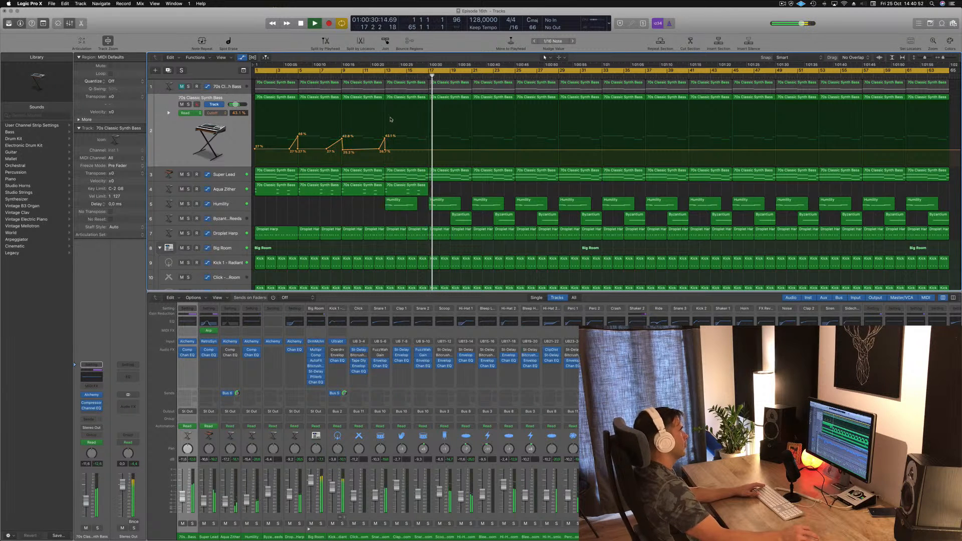
# Step: Make the Super Lead track's filter automation fall from bar 13 to about 230 Hz near bar 17, and hide the mixer
pyautogui.click(221, 177)
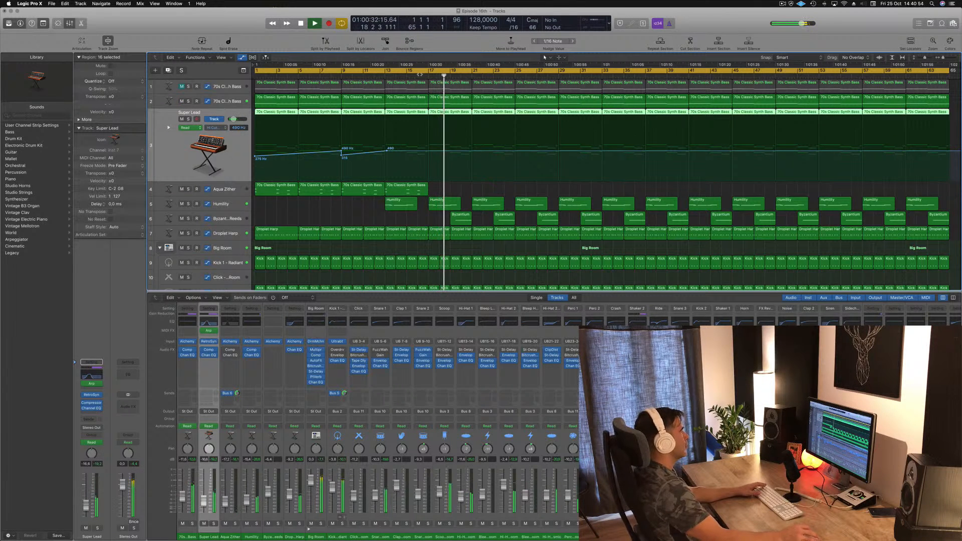
pyautogui.click(375, 77)
pyautogui.moveTo(386, 151); pyautogui.dragTo(429, 158)
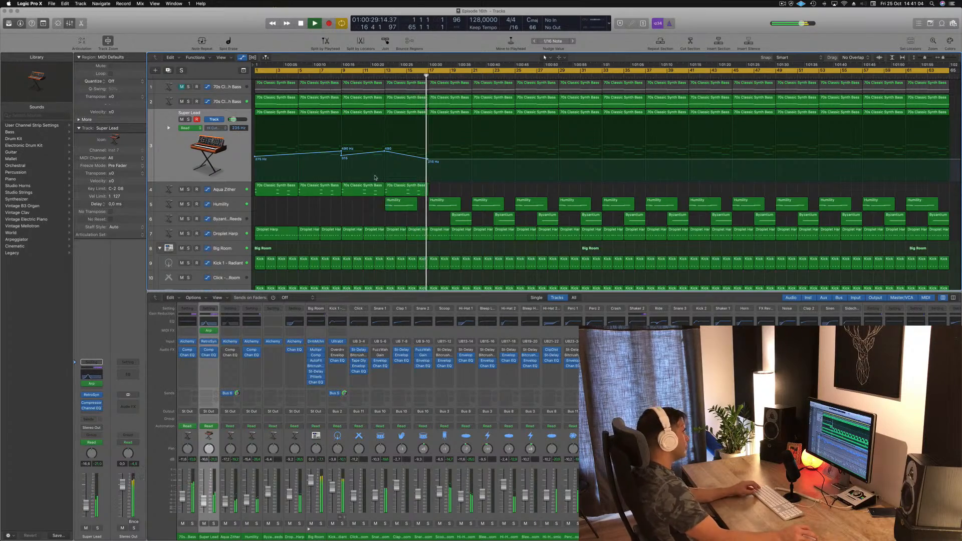
pyautogui.press('x')
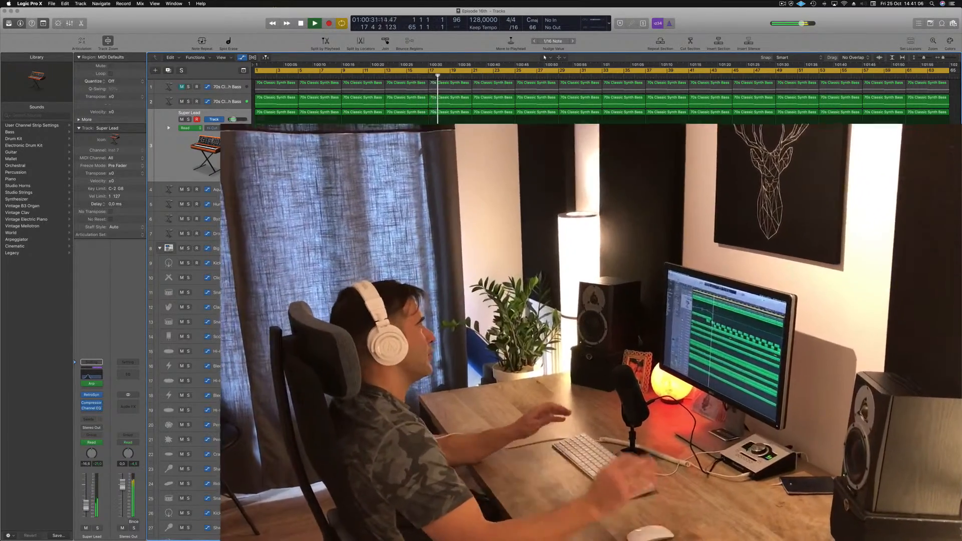